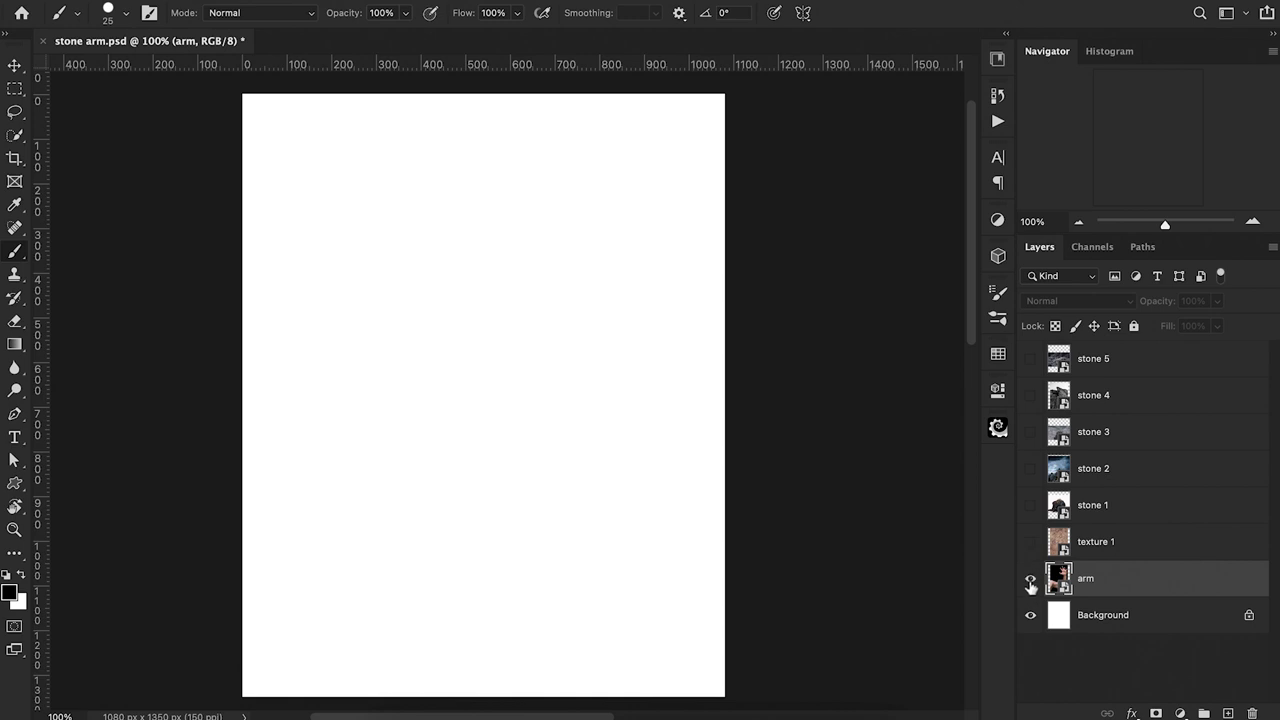
# Show the arm layer and preview the texture 1 and stone 1 to stone 5 layers, leaving those six hidden.
pyautogui.click(1030, 580)
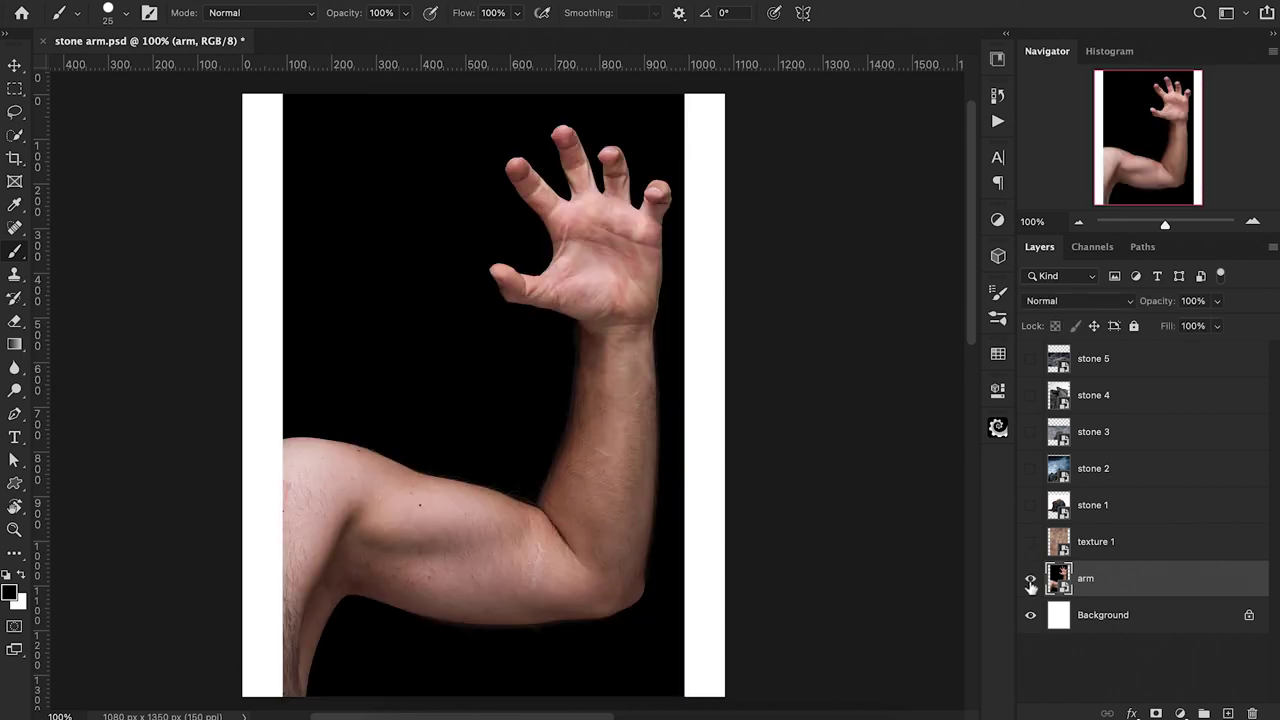
pyautogui.click(1030, 543)
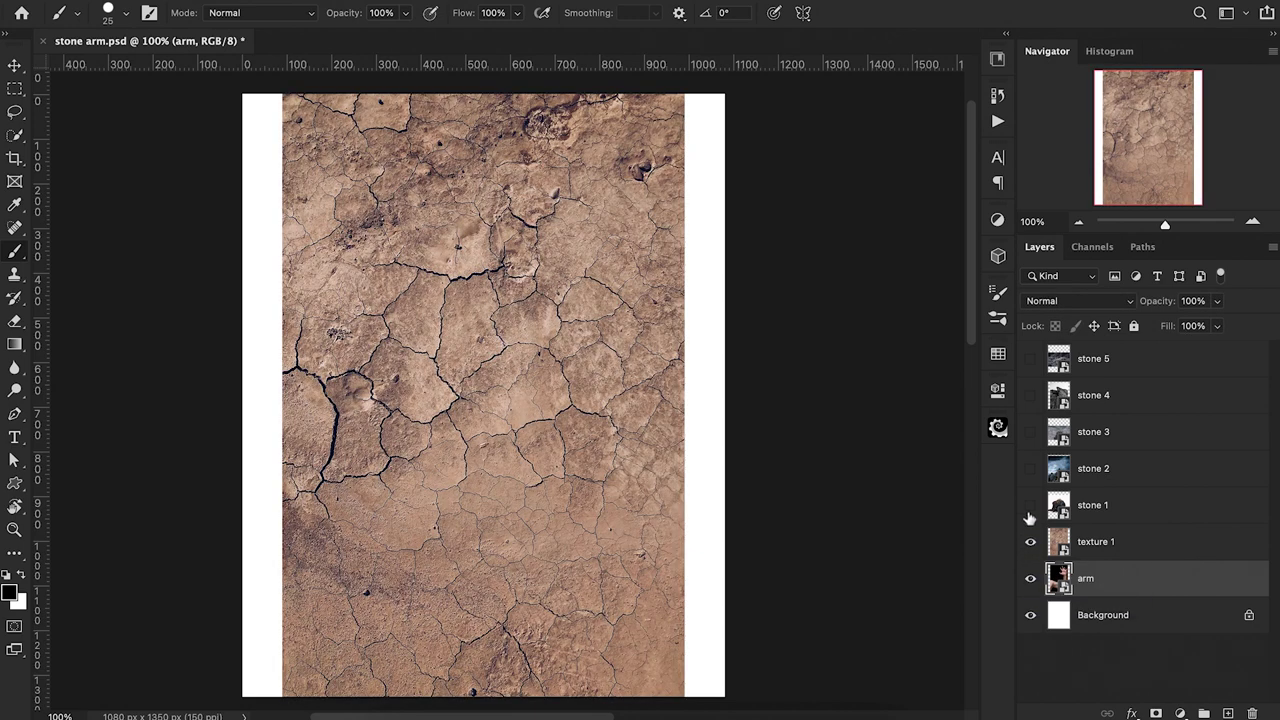
pyautogui.click(1030, 506)
pyautogui.click(1031, 469)
pyautogui.click(1031, 432)
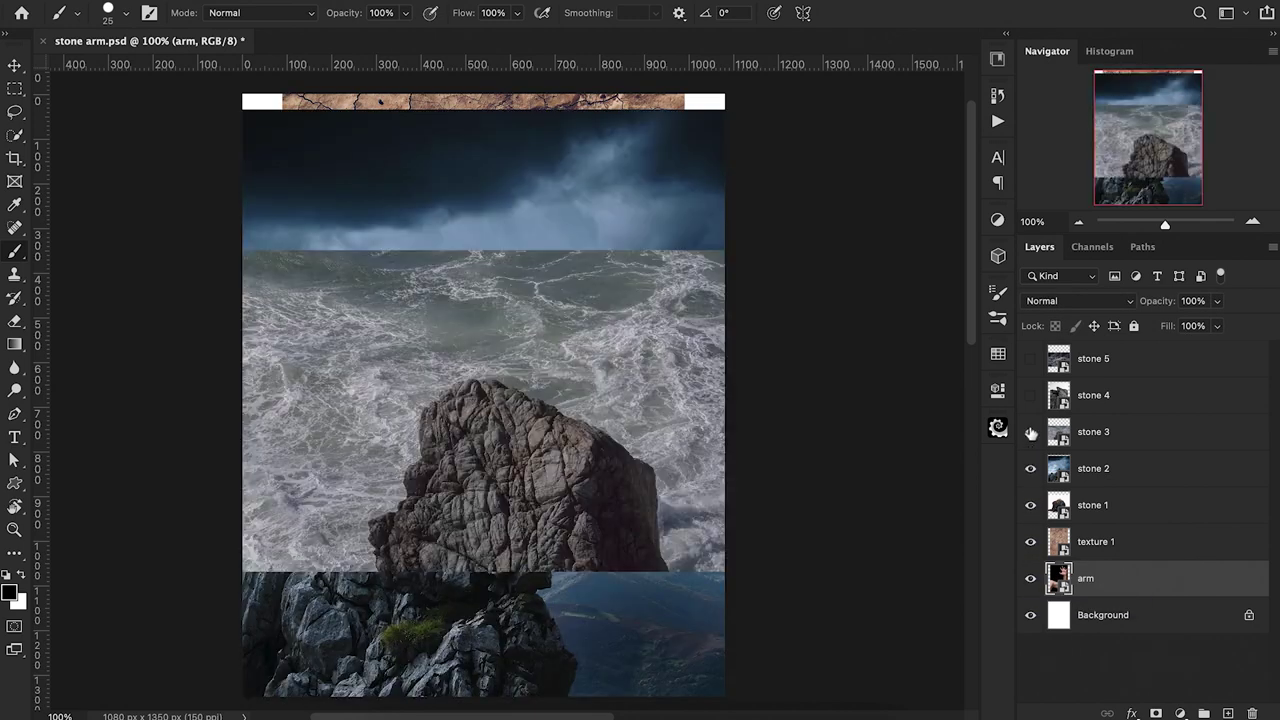
pyautogui.click(1031, 396)
pyautogui.click(1030, 360)
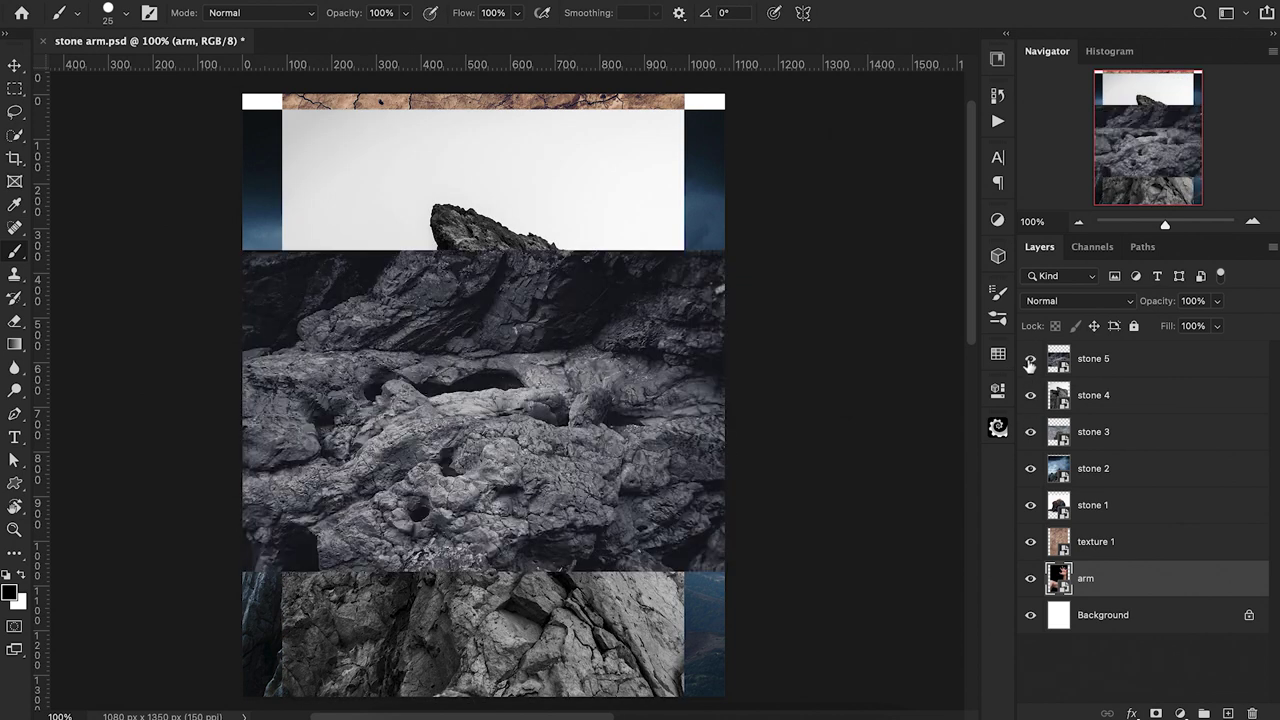
pyautogui.click(1028, 535)
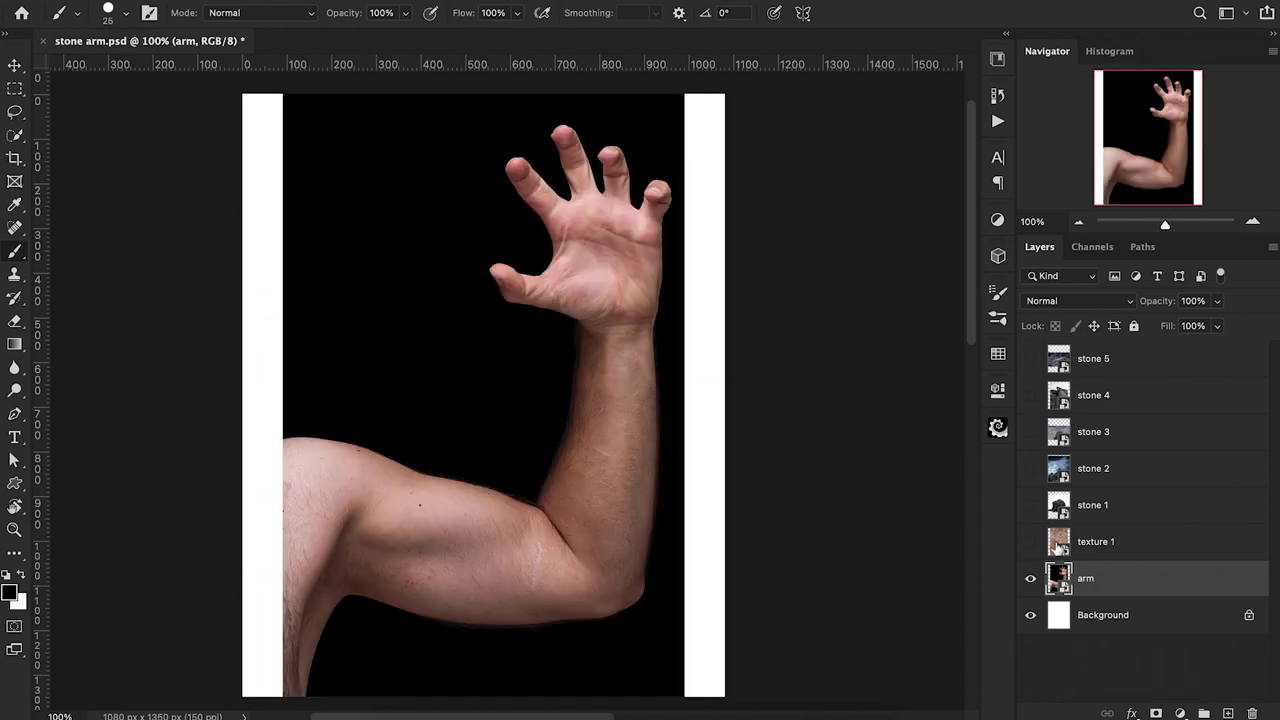
# Trace the outline of the whole arm and hand with the Pen tool and mask out the black surroundings.
pyautogui.press('p')
pyautogui.scroll(-1, 327, 260)
pyautogui.press('super+plus')
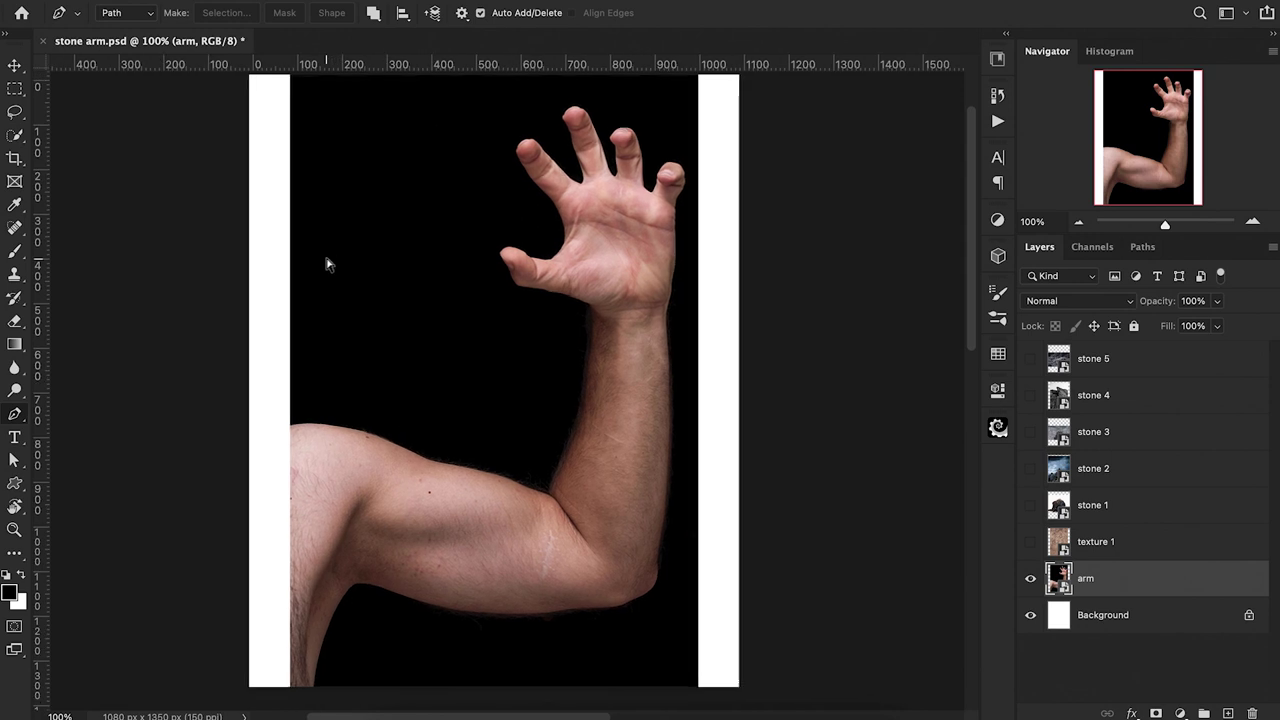
pyautogui.scroll(-2, 330, 266)
pyautogui.hscroll(-5, 330, 266)
pyautogui.click(327, 335)
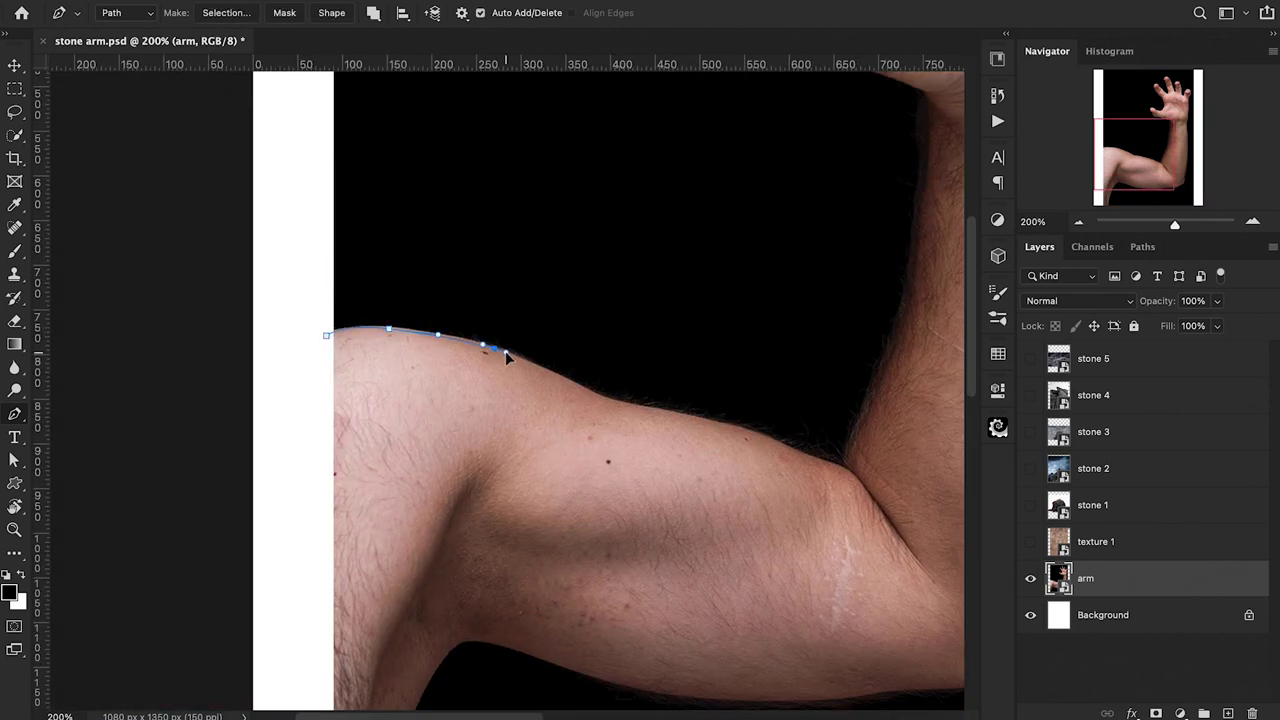
pyautogui.click(421, 300)
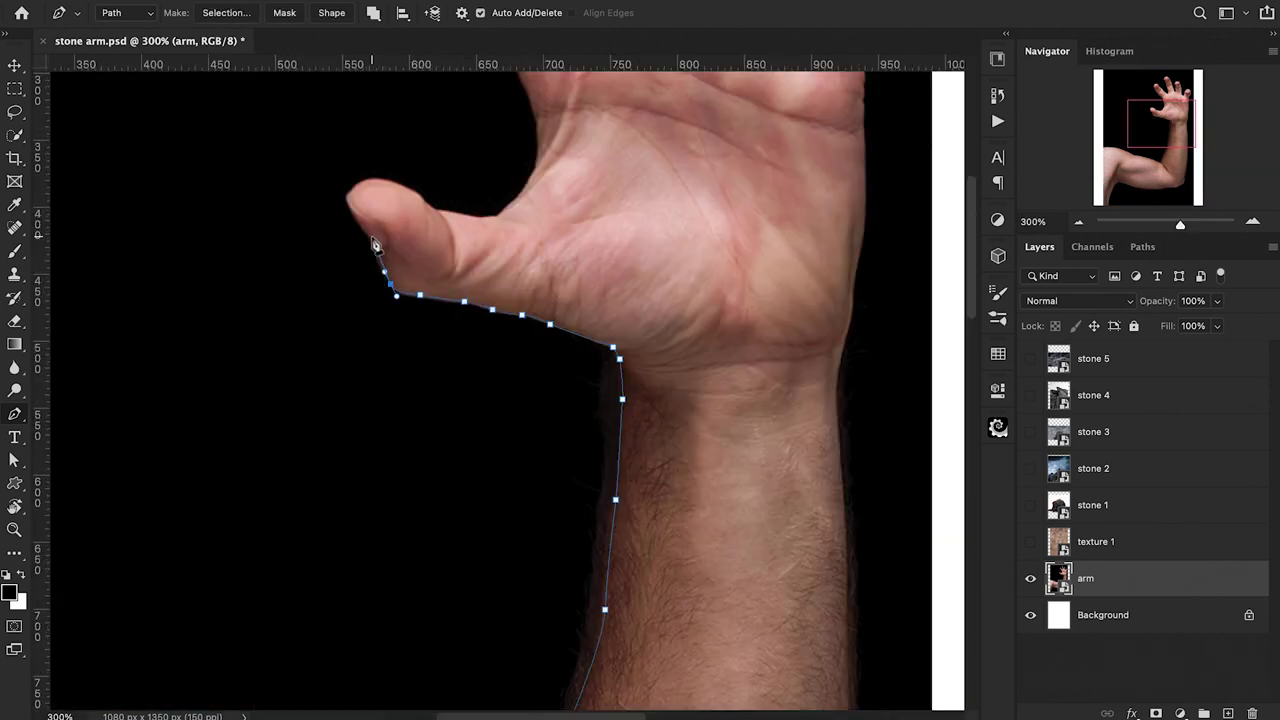
pyautogui.hotkey('ctrl', '+')
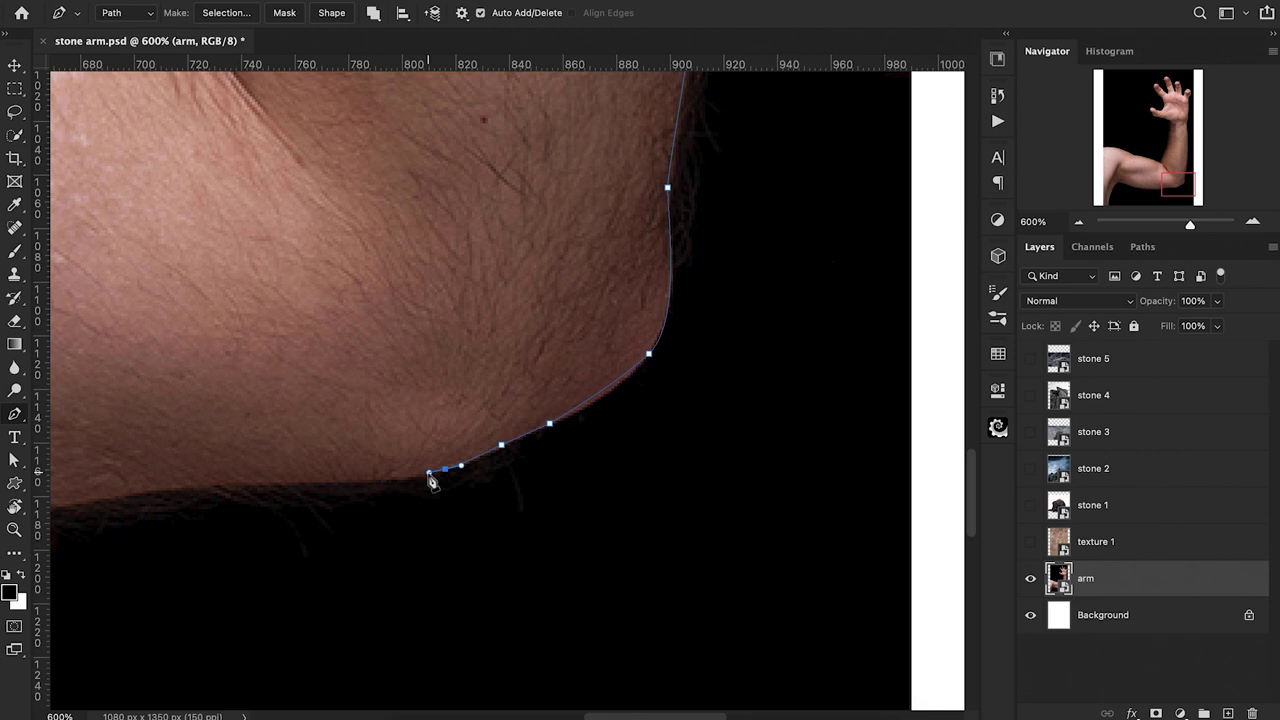
pyautogui.hotkey('ctrl', 'z')
pyautogui.moveTo(423, 477); pyautogui.dragTo(383, 486)
pyautogui.hotkey('ctrl', 'z')
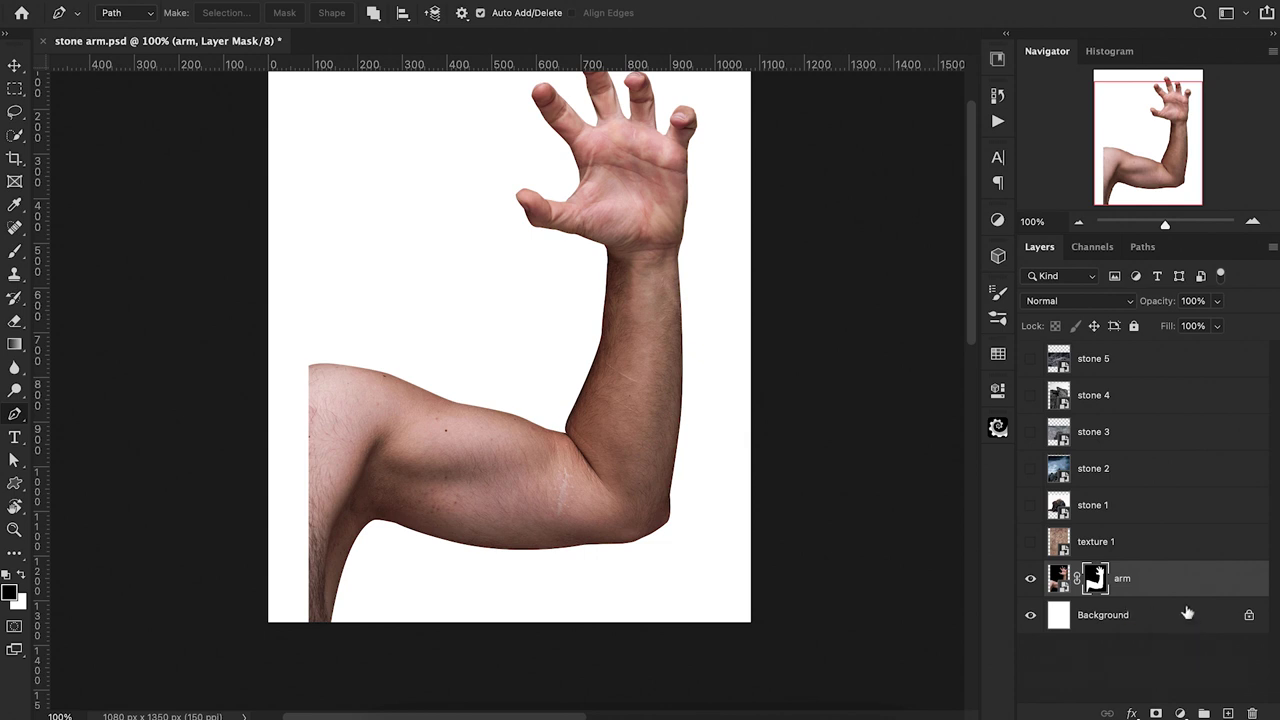
# Add a new layer directly above the Background and fill it with black.
pyautogui.click(1187, 612)
pyautogui.click(1228, 713)
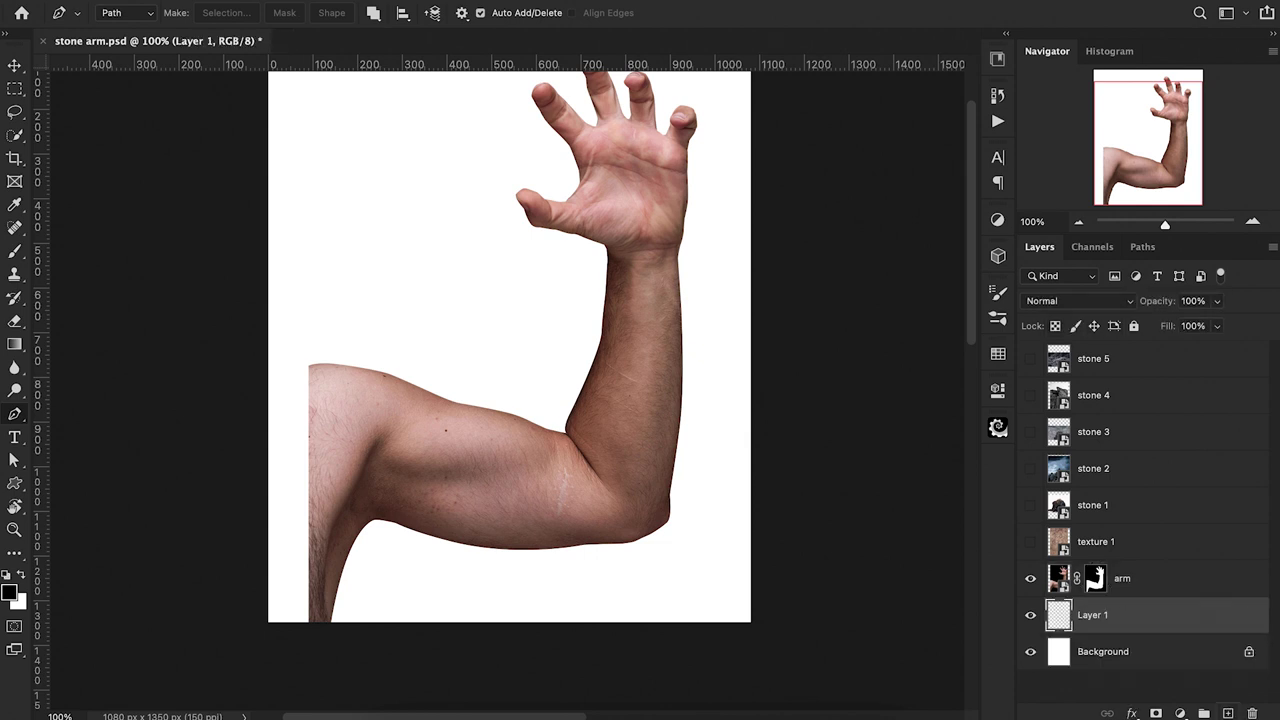
pyautogui.hotkey('alt', 'BackSpace')
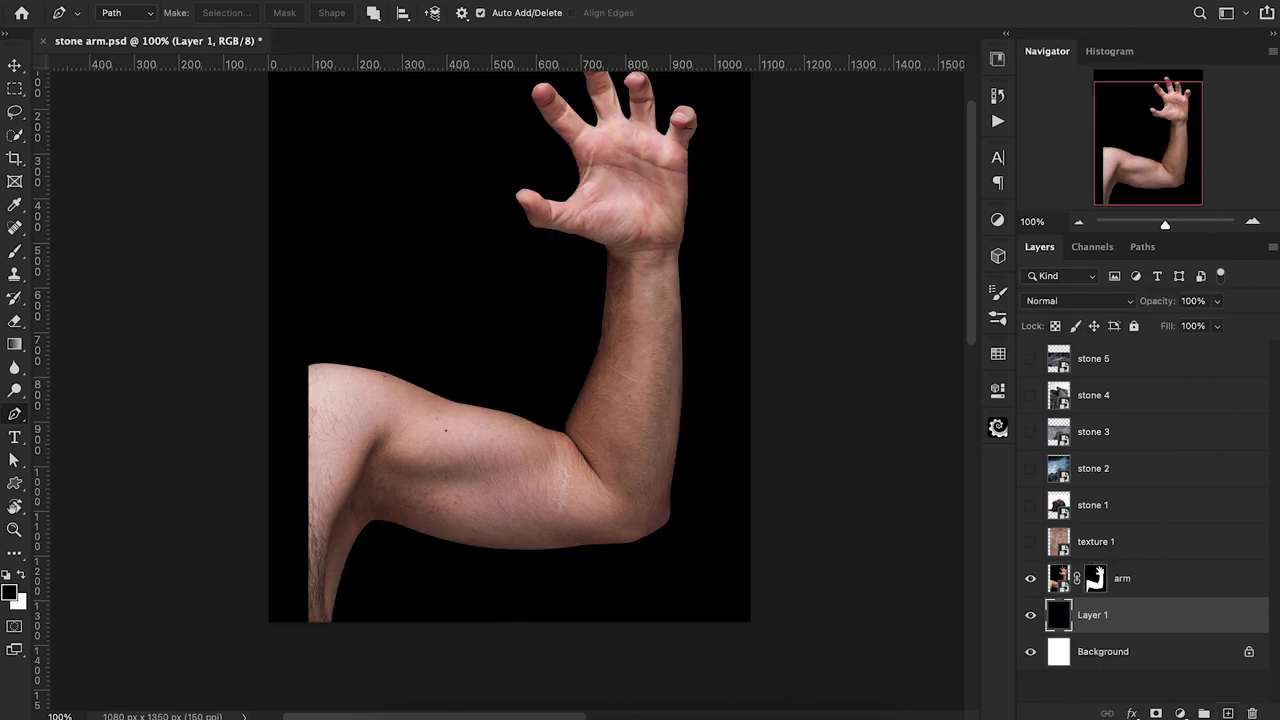
# Move the masked arm sideways so the shoulder's cut edge sits flush with the canvas's left edge.
pyautogui.scroll(3, 858, 557)
pyautogui.hscroll(-2, 858, 557)
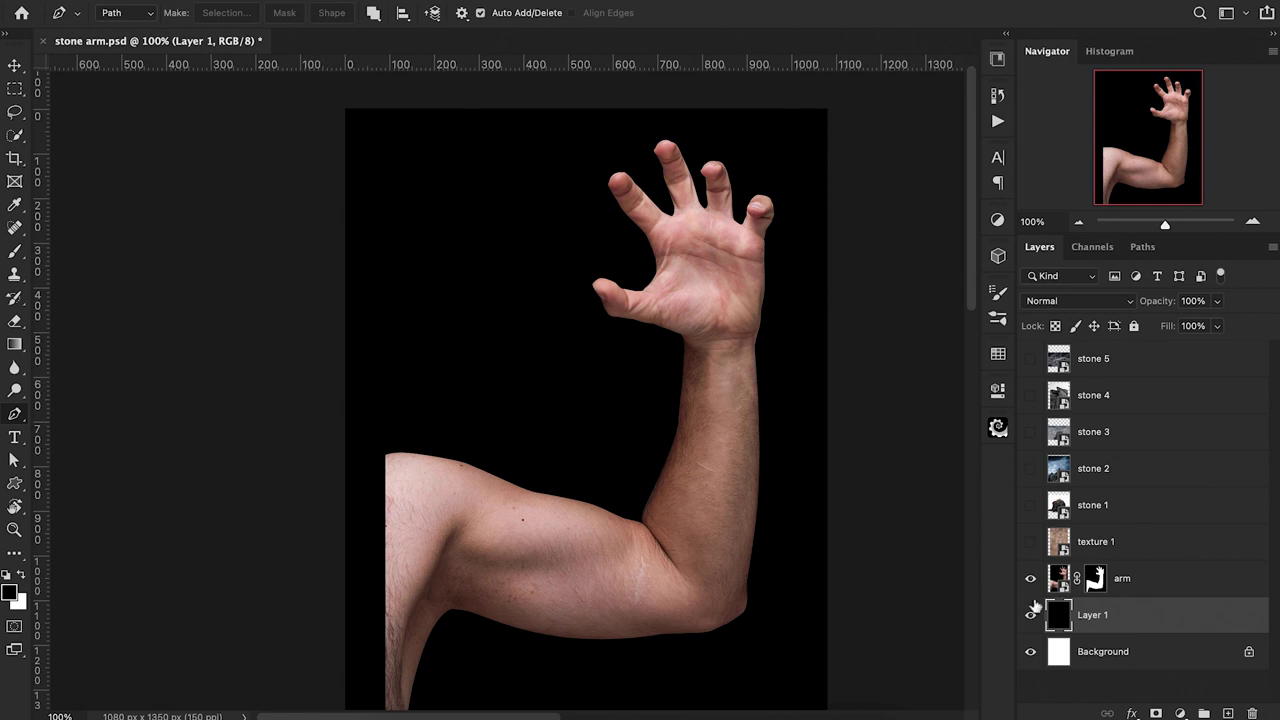
pyautogui.click(1060, 583)
pyautogui.hotkey('ctrl', 't')
pyautogui.moveTo(552, 530); pyautogui.dragTo(516, 536)
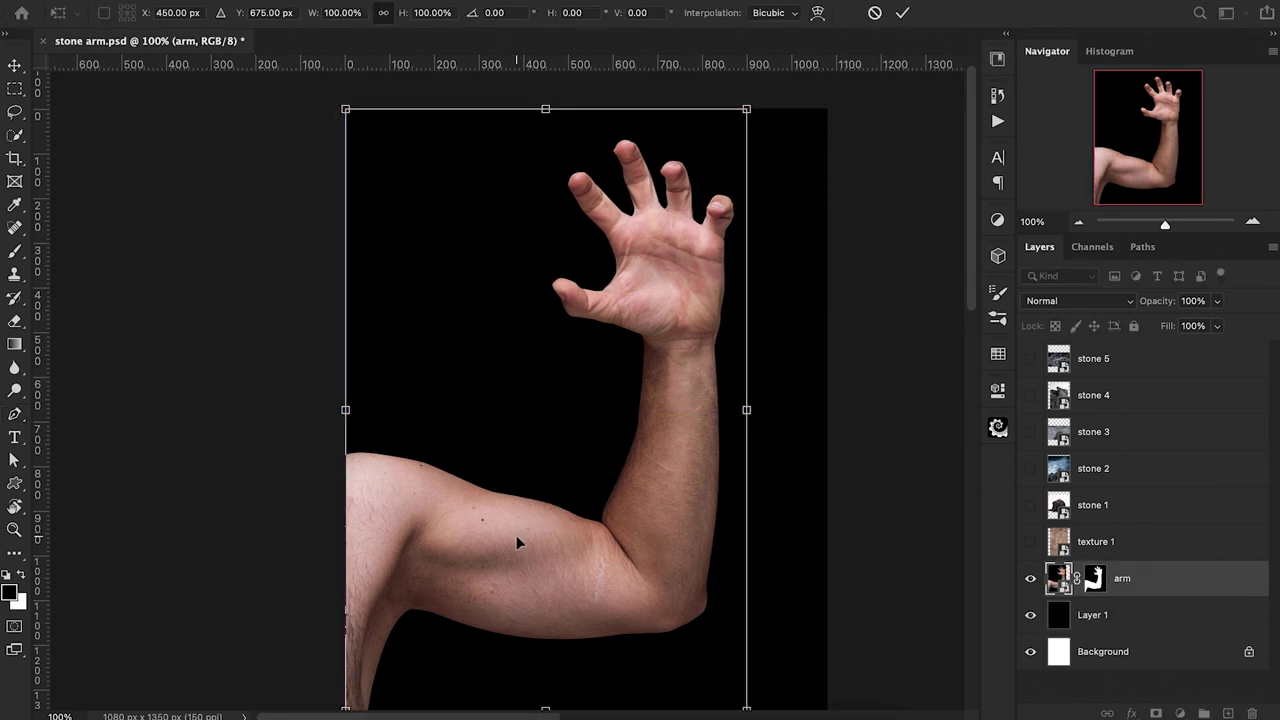
pyautogui.press('Return')
pyautogui.press('p')
# Desaturate the arm with a Hue/Saturation adjustment clipped to the arm layer.
pyautogui.scroll(-2, 516, 535)
pyautogui.scroll(2, 518, 543)
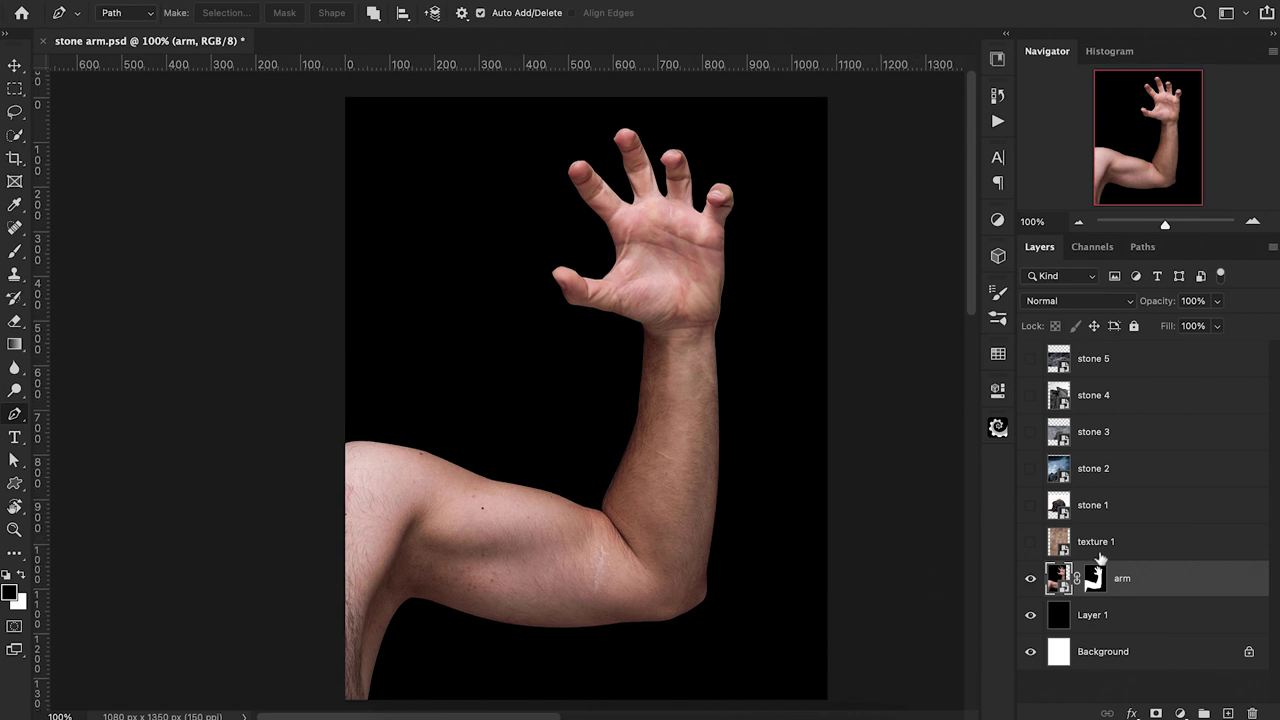
pyautogui.click(1180, 713)
pyautogui.click(1188, 480)
pyautogui.keyDown('alt'); pyautogui.click(1057, 592); pyautogui.keyUp('alt')
pyautogui.moveTo(846, 547); pyautogui.dragTo(765, 548)
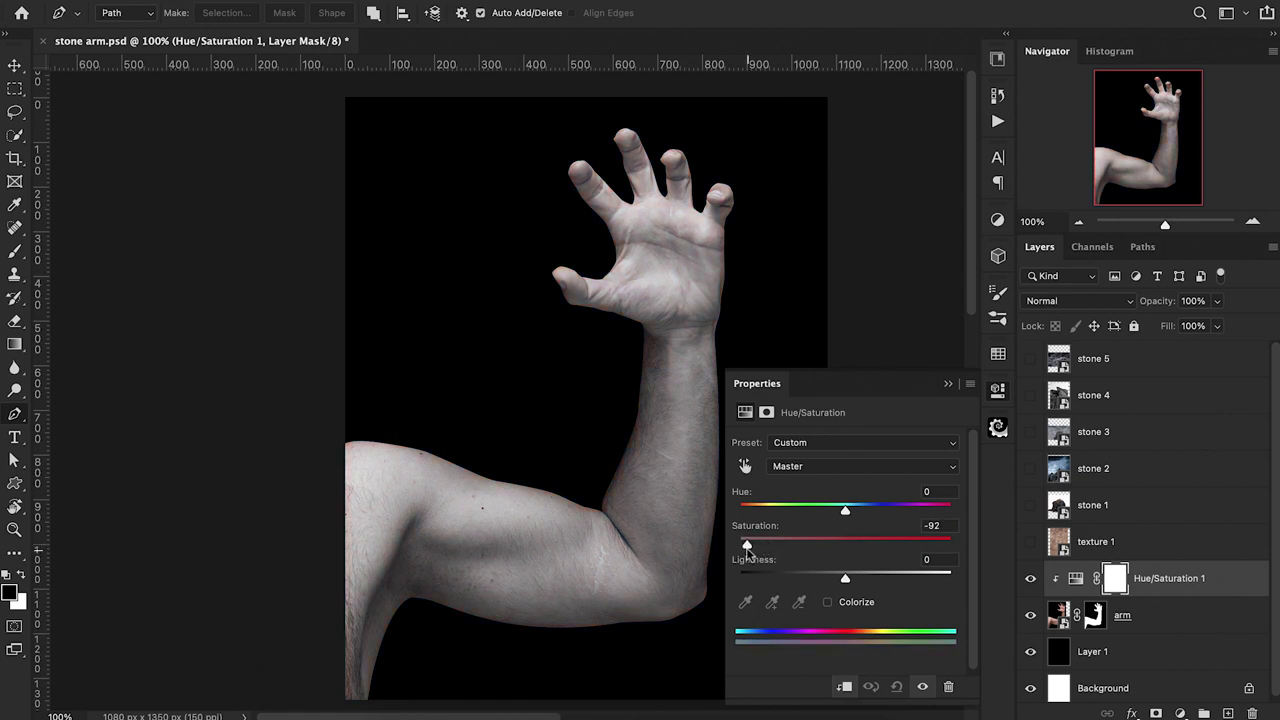
pyautogui.click(948, 384)
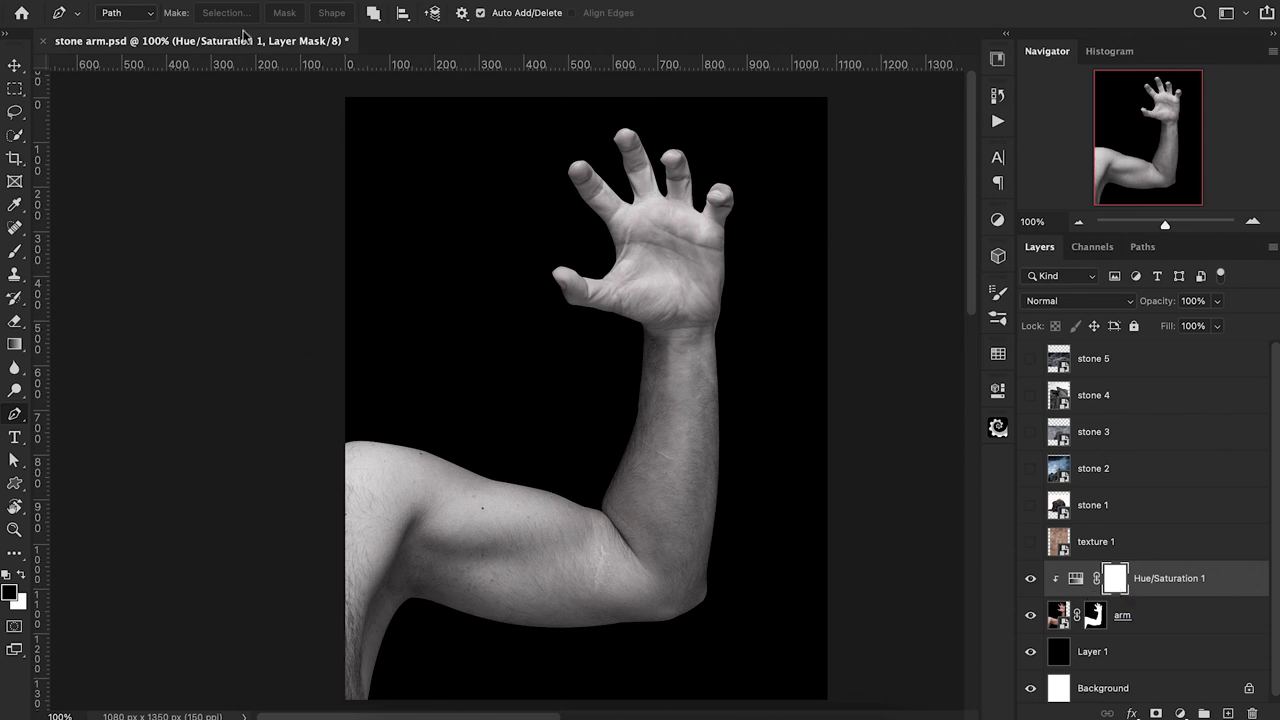
# Paint black on the Hue/Saturation mask over the shoulder with a 600 px Soft Round brush at 60% opacity to restore skin colour.
pyautogui.press('b')
pyautogui.click(107, 12)
pyautogui.doubleClick(141, 208)
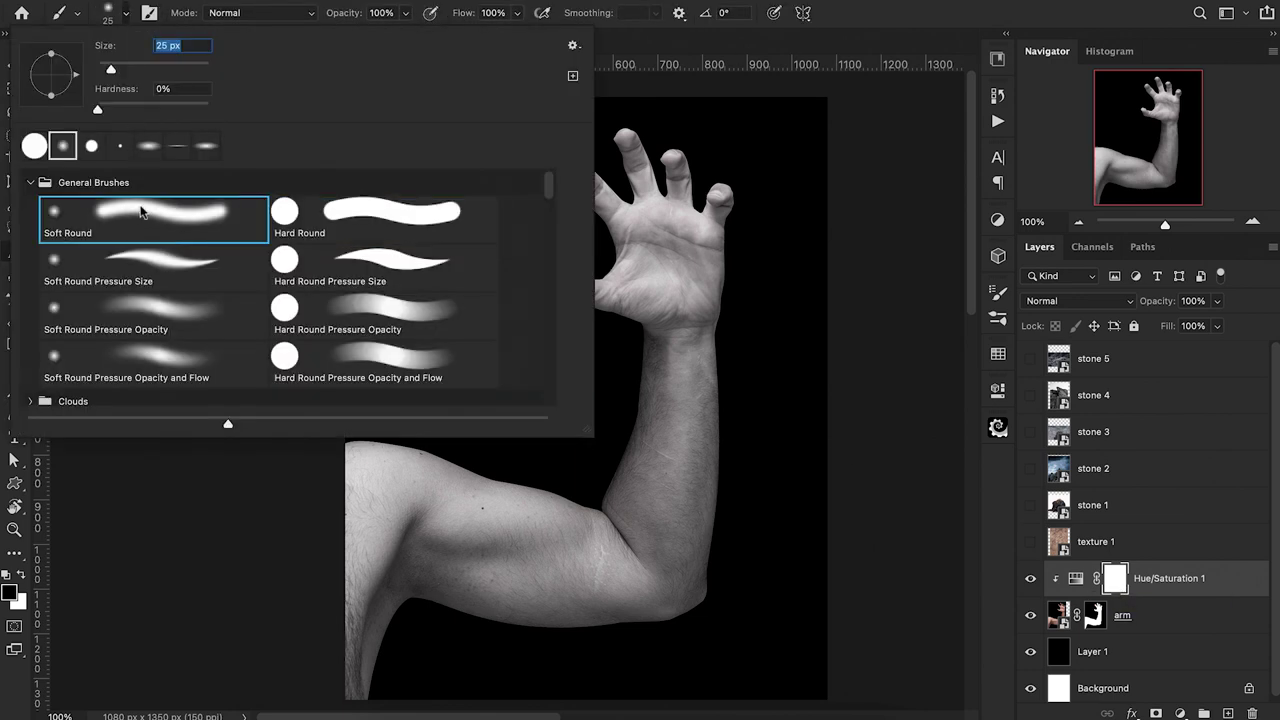
pyautogui.press(']')
pyautogui.press(']')
pyautogui.press(']')
pyautogui.press(']')
pyautogui.press(']')
pyautogui.press(']')
pyautogui.press(']')
pyautogui.press('6')
pyautogui.moveTo(318, 436)
pyautogui.mouseDown()
pyautogui.moveTo(383, 462)
pyautogui.moveTo(333, 550)
pyautogui.moveTo(321, 526)
pyautogui.moveTo(334, 572)
pyautogui.mouseUp()
pyautogui.scroll(-2, 322, 530)
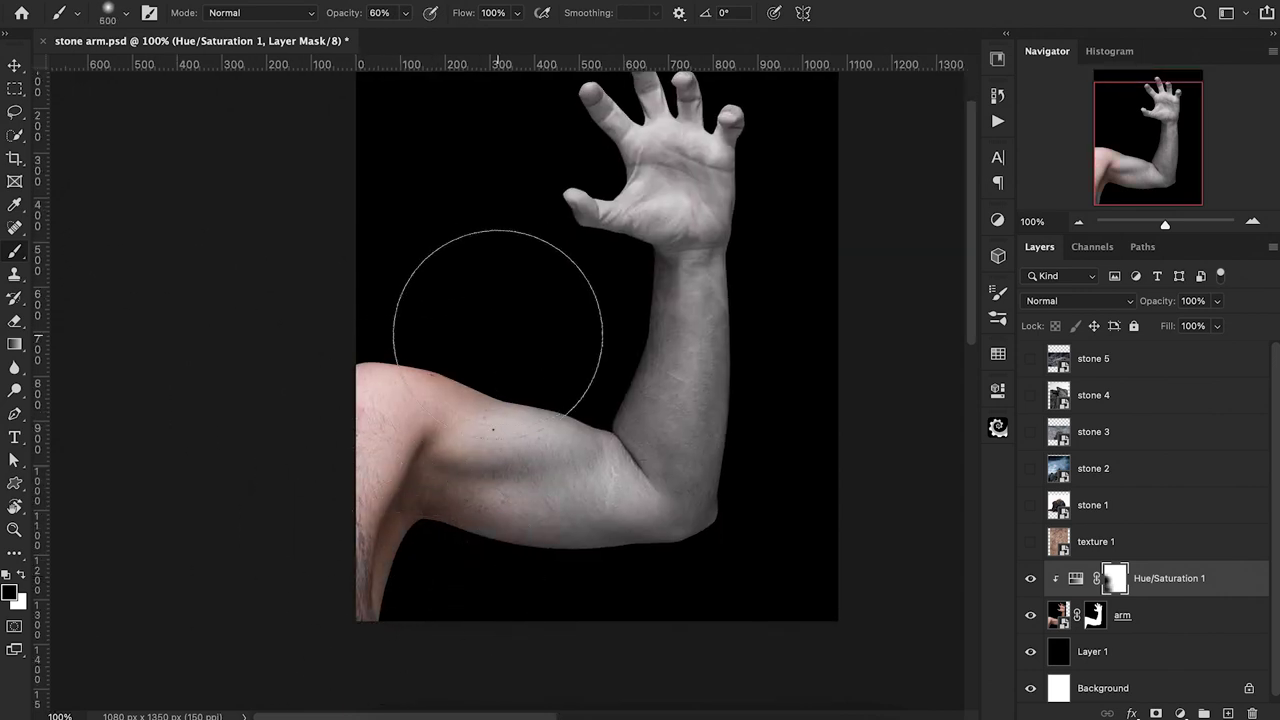
# Blend the skin-to-grey transition on the upper arm using a 175 px brush, dropping its opacity to 20%.
pyautogui.press('[')
pyautogui.press('[')
pyautogui.press('[')
pyautogui.press('[')
pyautogui.press('[')
pyautogui.press('[')
pyautogui.press('[')
pyautogui.press('[')
pyautogui.press('[')
pyautogui.press('[')
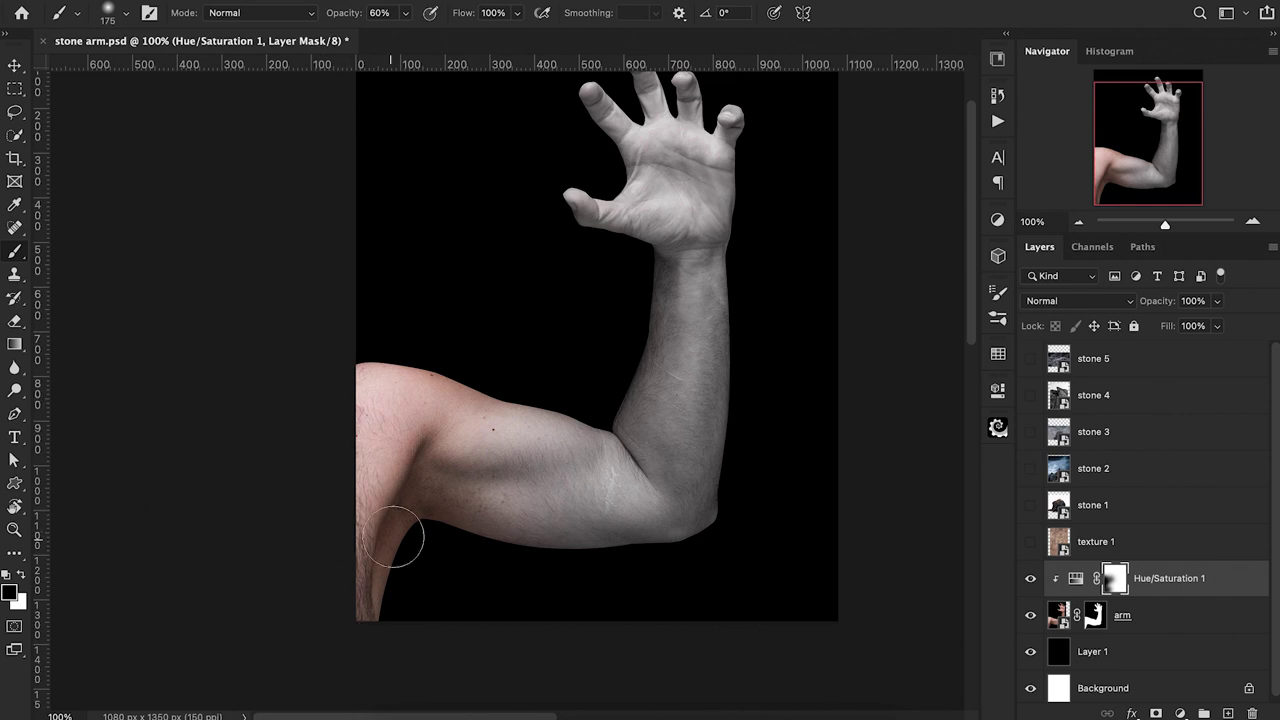
pyautogui.press('2')
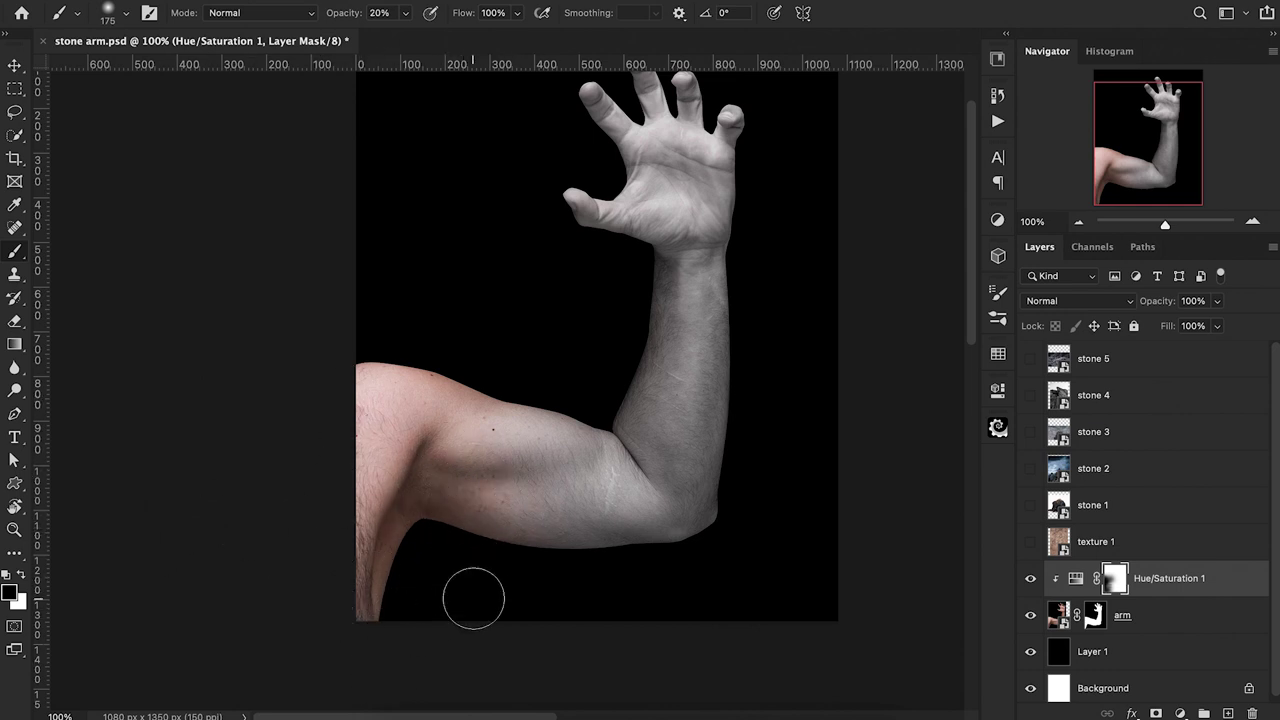
# Group the arm layer with its Hue/Saturation adjustment as "arm" and give the group a blue colour label.
pyautogui.scroll(2, 637, 535)
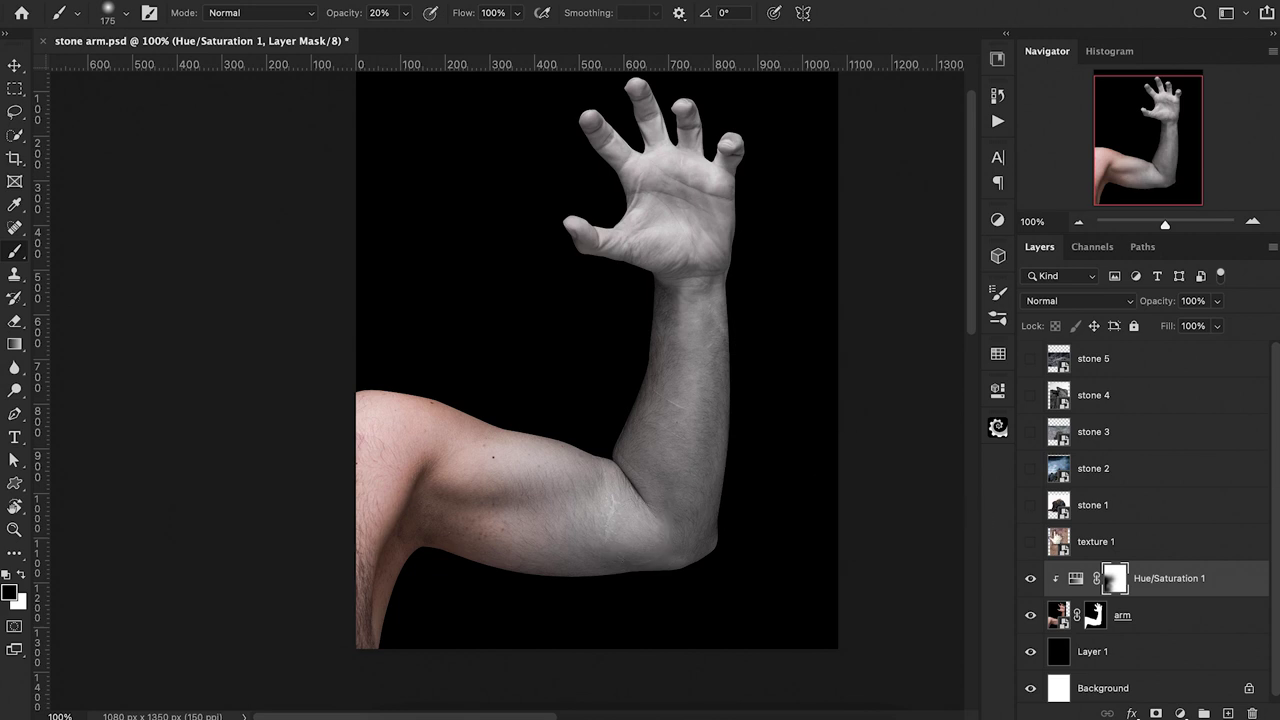
pyautogui.keyDown('shift'); pyautogui.click(1166, 623); pyautogui.keyUp('shift')
pyautogui.hotkey('ctrl', 'g')
pyautogui.write('arm')
pyautogui.press('Return')
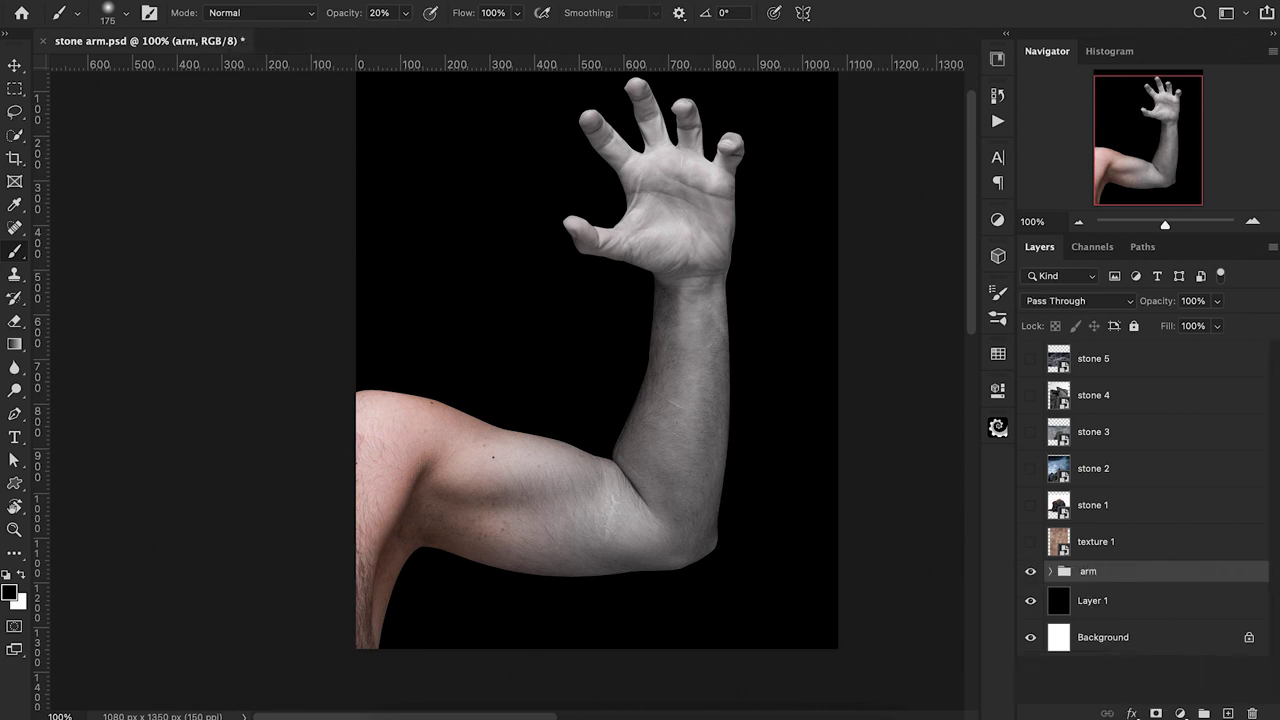
pyautogui.rightClick(1031, 568)
pyautogui.click(1061, 670)
# Create a merged copy of the arm group and name it "smudge".
pyautogui.press('5')
pyautogui.hotkey('ctrl', 'alt', 'e')
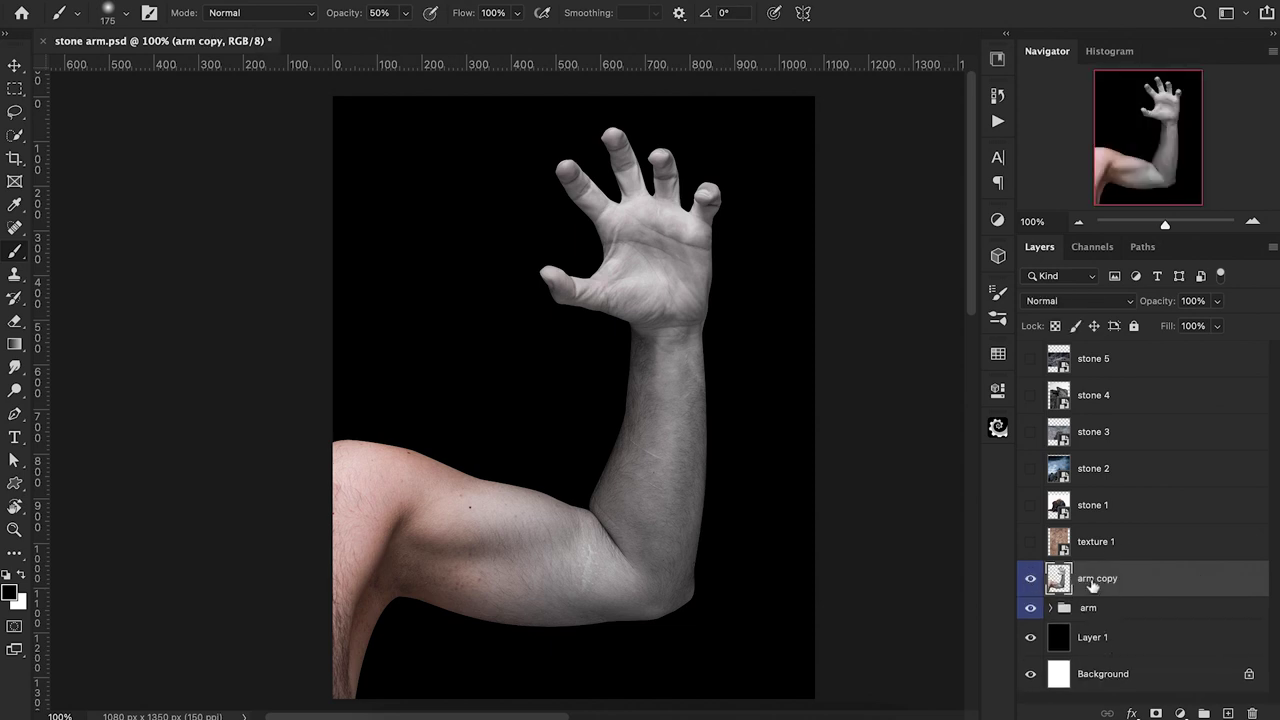
pyautogui.write('smudge')
pyautogui.press('Return')
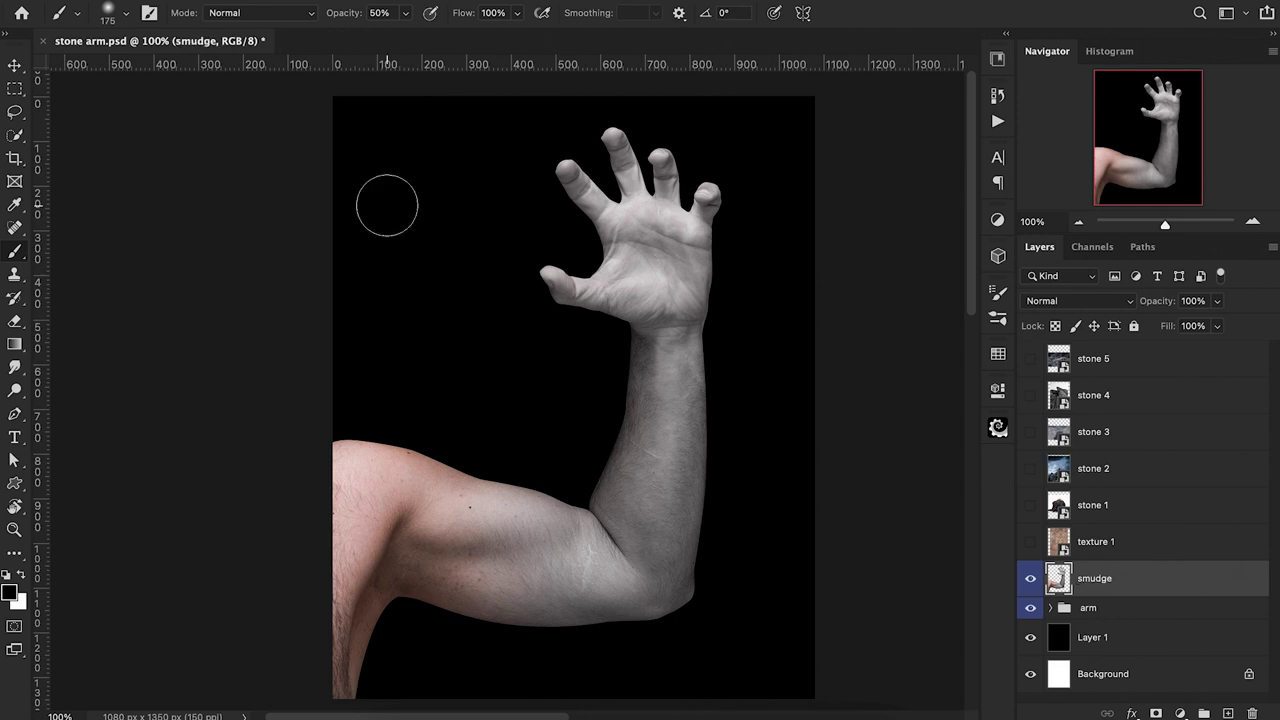
# Smooth the skin texture and hairs on the grey arm with the Smudge tool, adjusting its strength and using a smaller brush.
pyautogui.click(16, 368)
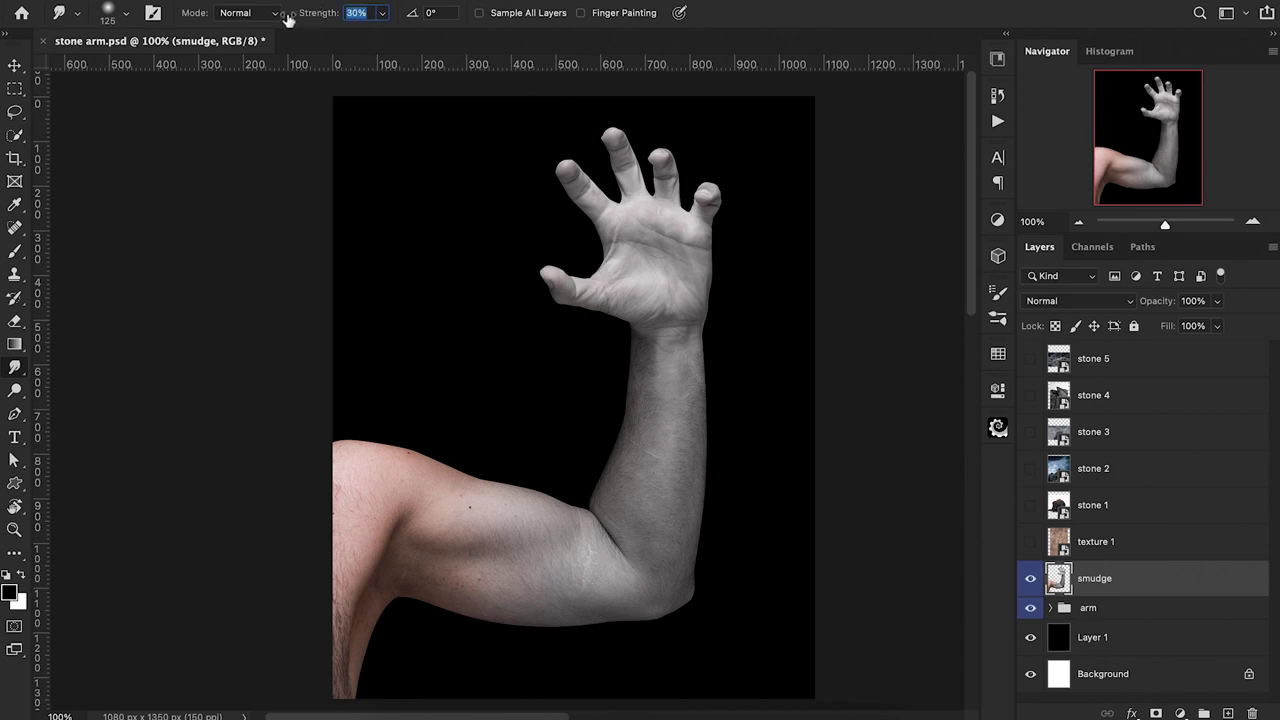
pyautogui.press('Return')
pyautogui.moveTo(317, 22); pyautogui.dragTo(315, 22)
pyautogui.press('Return')
pyautogui.press('[')
pyautogui.press('[')
pyautogui.press('[')
pyautogui.press('[')
pyautogui.press('[')
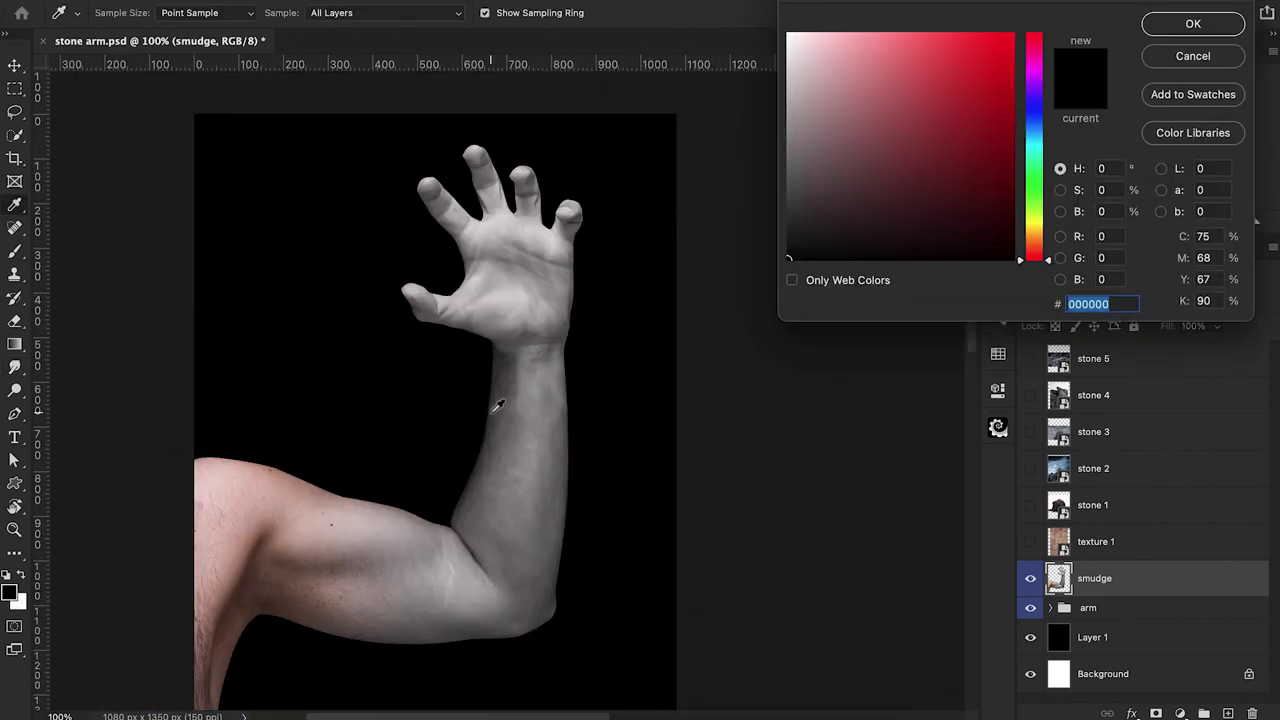
# Choose a mid grey and paint softly over the arm at 10% brush opacity, enlarging the brush from 60 to 175 px.
pyautogui.click(788, 126)
pyautogui.click(1190, 24)
pyautogui.press('b')
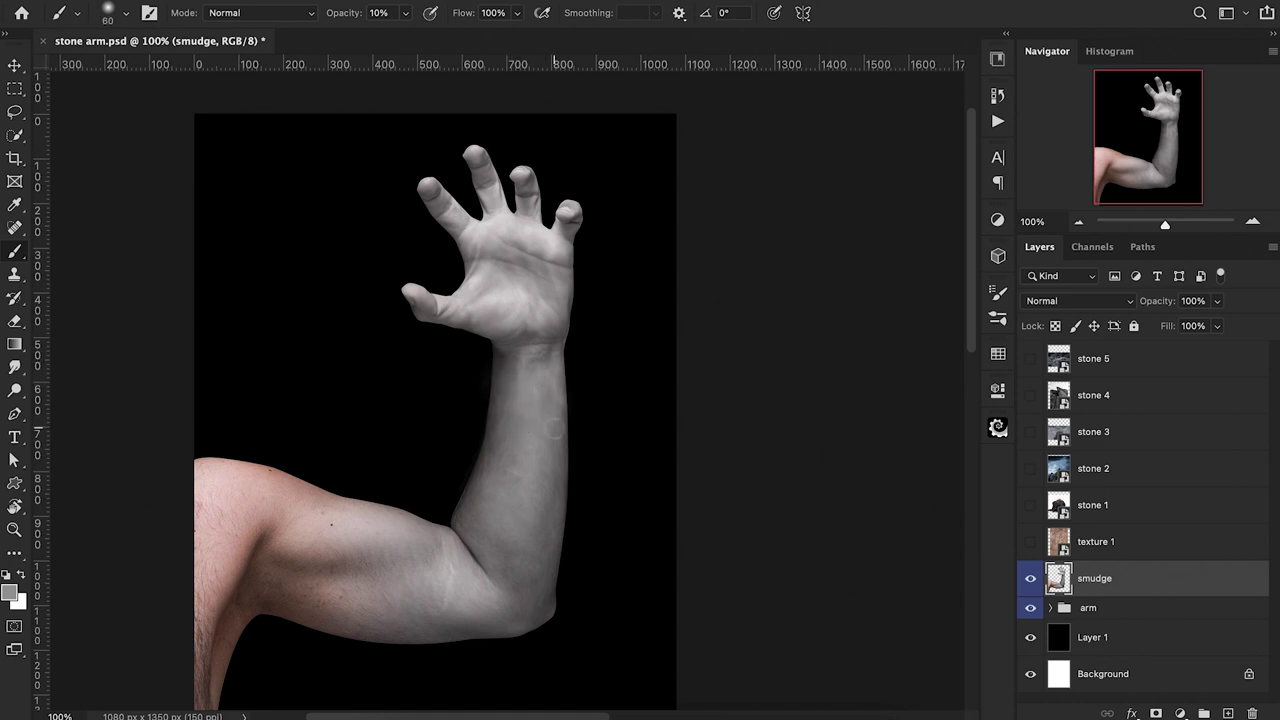
pyautogui.press(']')
pyautogui.press(']')
pyautogui.press(']')
pyautogui.press(']')
pyautogui.press(']')
pyautogui.press(']')
pyautogui.press(']')
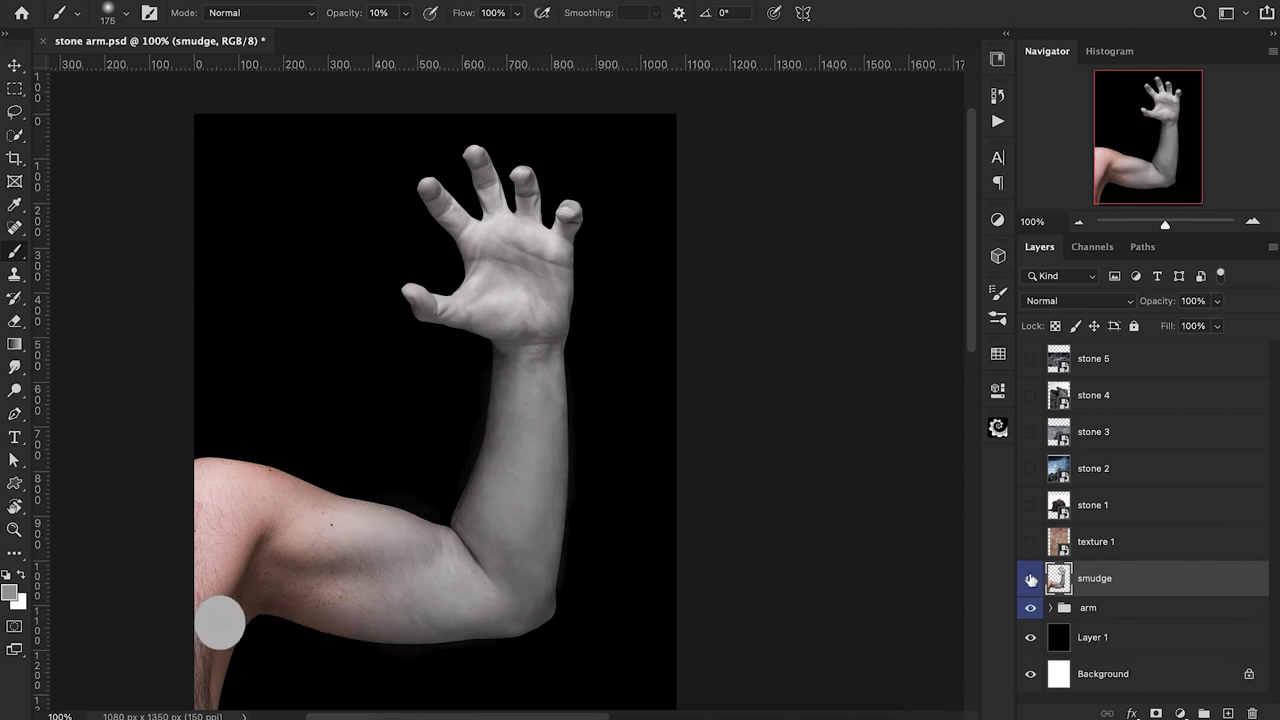
# Add a black mask to the smudge layer and reveal the forearm area with a 200 px white brush at 40% opacity.
pyautogui.keyDown('alt'); pyautogui.click(1155, 713); pyautogui.keyUp('alt')
pyautogui.press(']')
pyautogui.press('4')
pyautogui.moveTo(604, 384)
pyautogui.mouseDown()
pyautogui.moveTo(570, 411)
pyautogui.moveTo(488, 402)
pyautogui.moveTo(482, 480)
pyautogui.moveTo(589, 383)
pyautogui.moveTo(547, 601)
pyautogui.mouseUp()
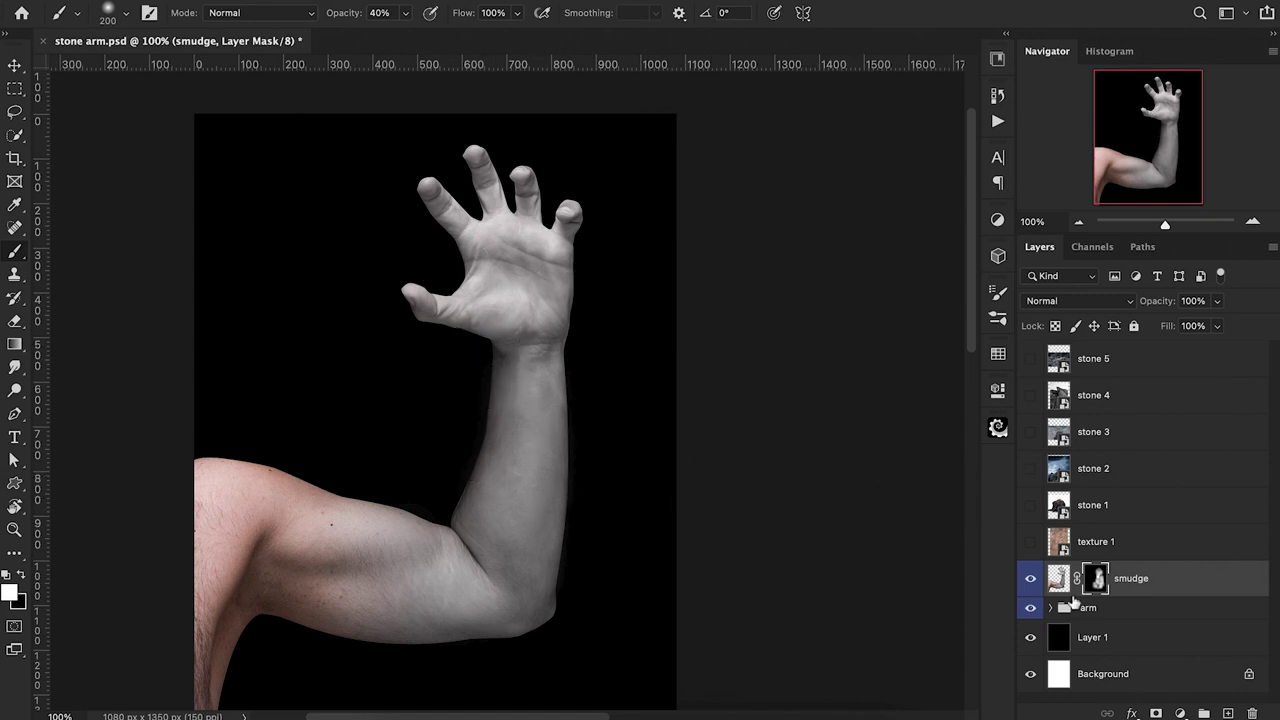
# Show the texture 1 layer and clip a Hue/Saturation adjustment to it with Saturation at -100.
pyautogui.click(1031, 542)
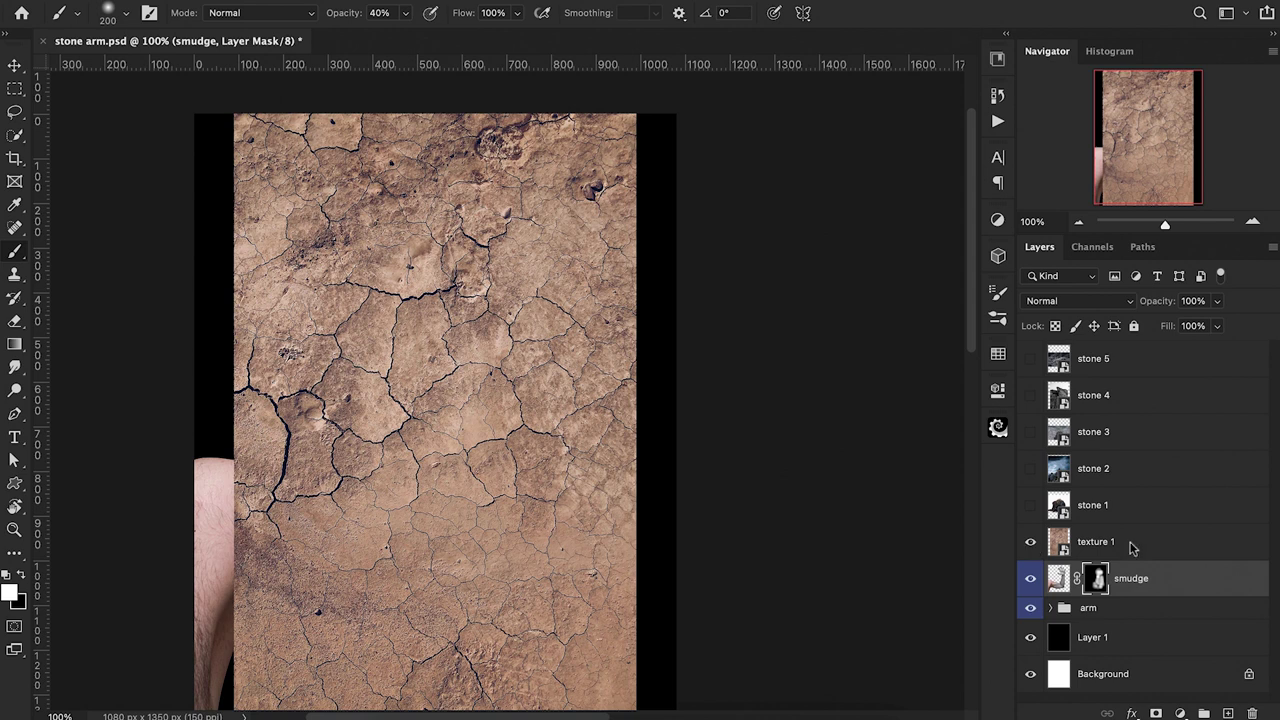
pyautogui.click(1131, 547)
pyautogui.click(1181, 713)
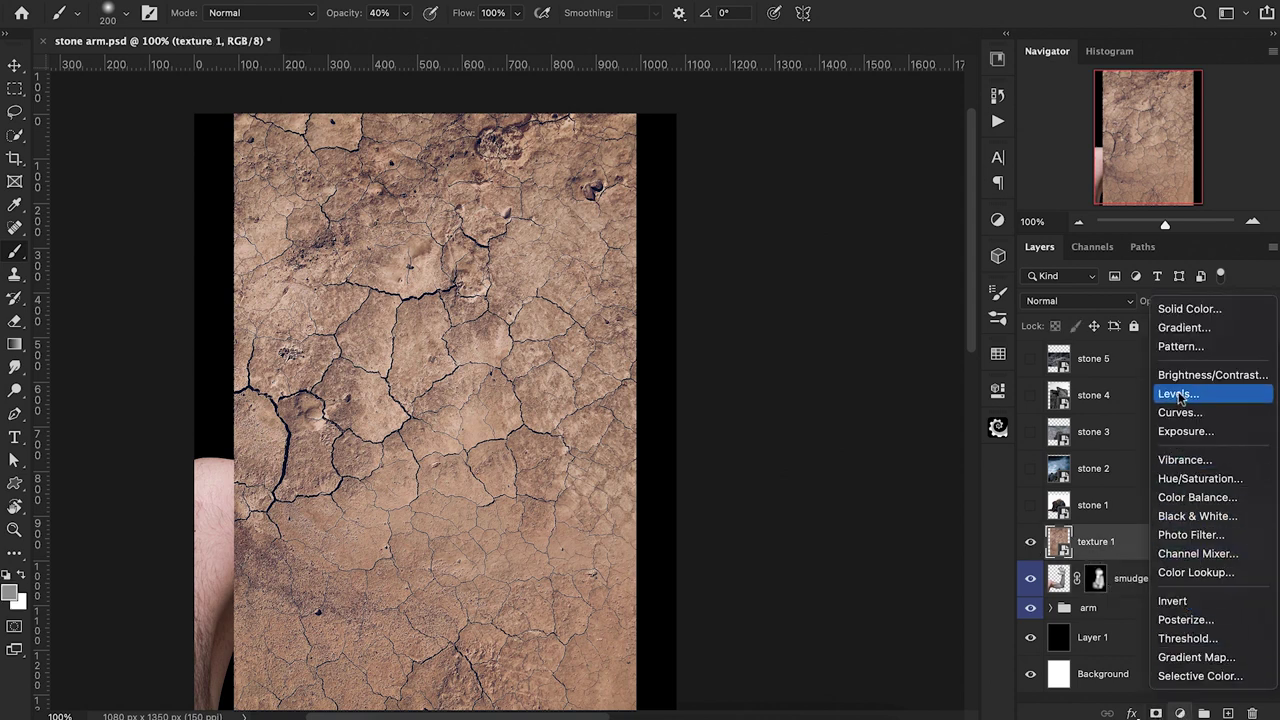
pyautogui.click(1185, 478)
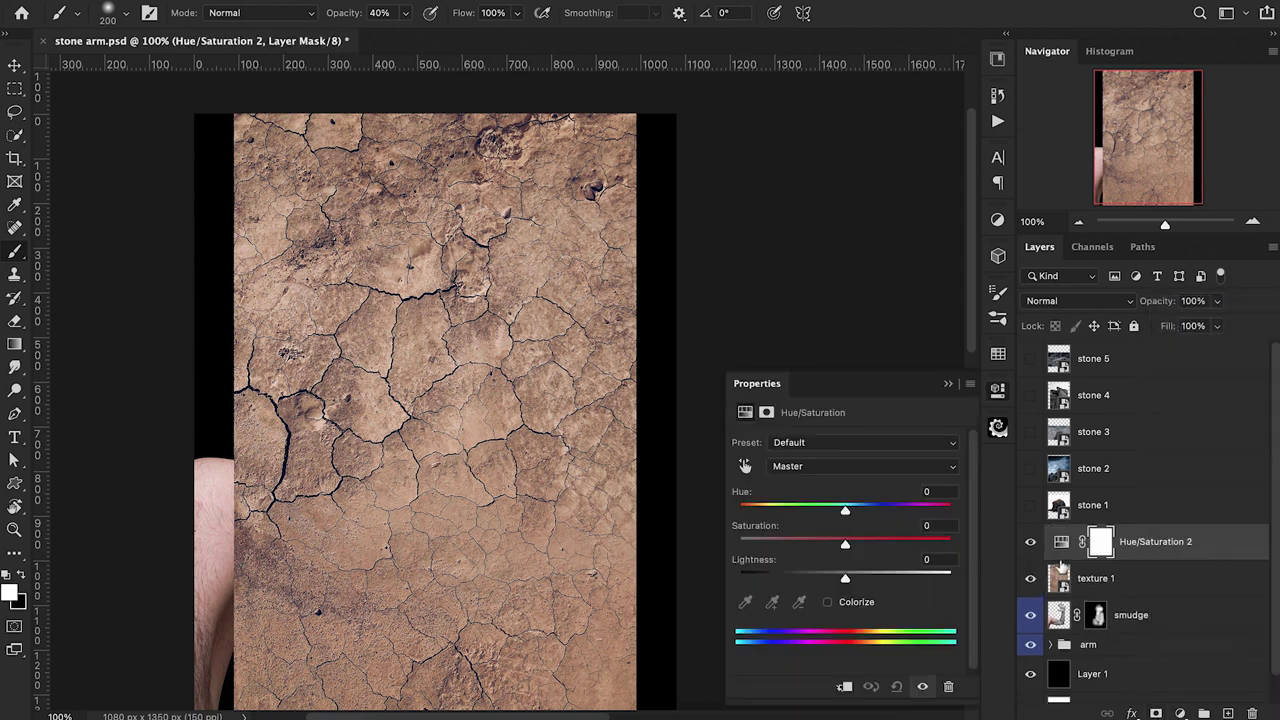
pyautogui.keyDown('alt'); pyautogui.click(1061, 562); pyautogui.keyUp('alt')
pyautogui.moveTo(846, 548); pyautogui.dragTo(712, 551)
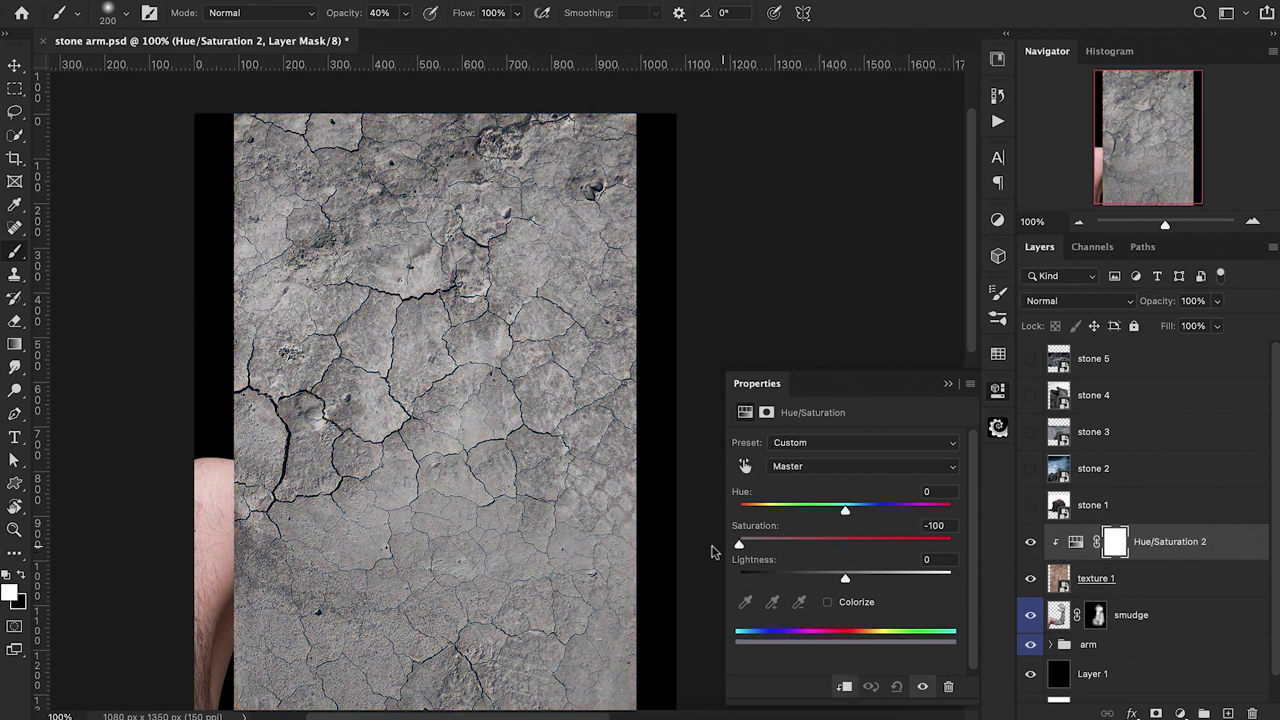
pyautogui.click(951, 385)
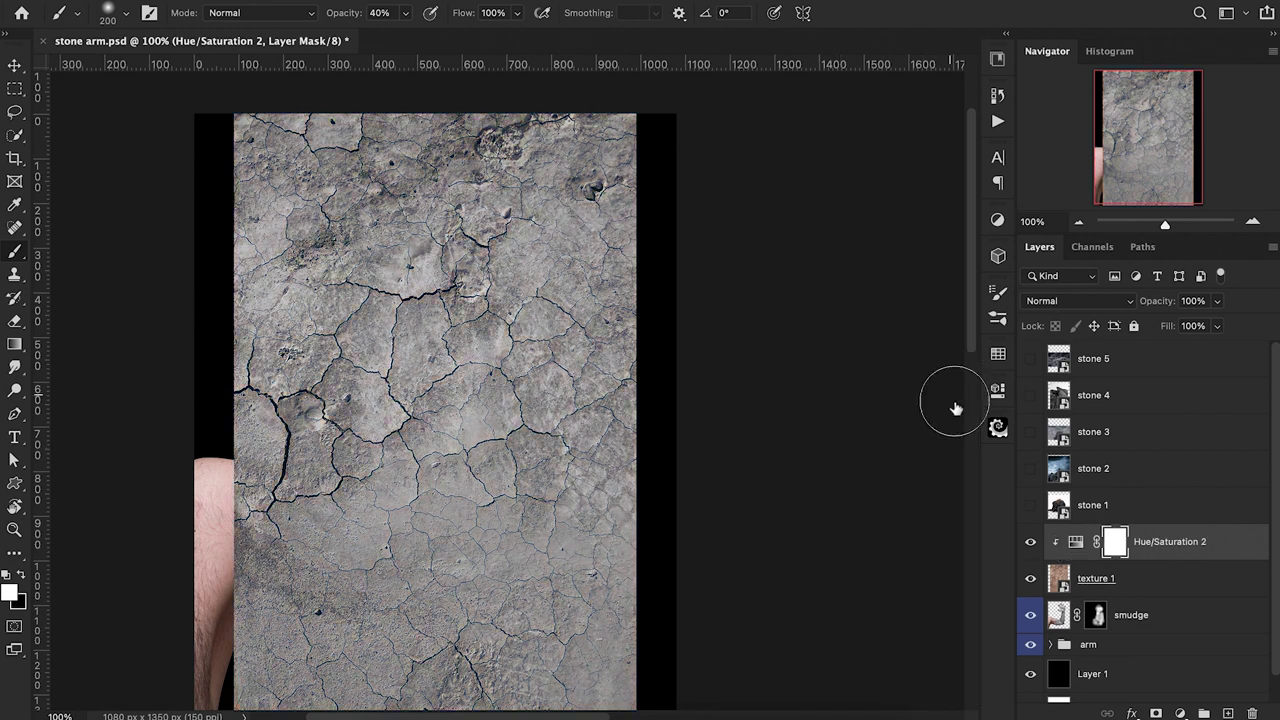
# Convert texture 1 and its Hue/Saturation adjustment into one smart object and rename it "crack texture".
pyautogui.click(1149, 582)
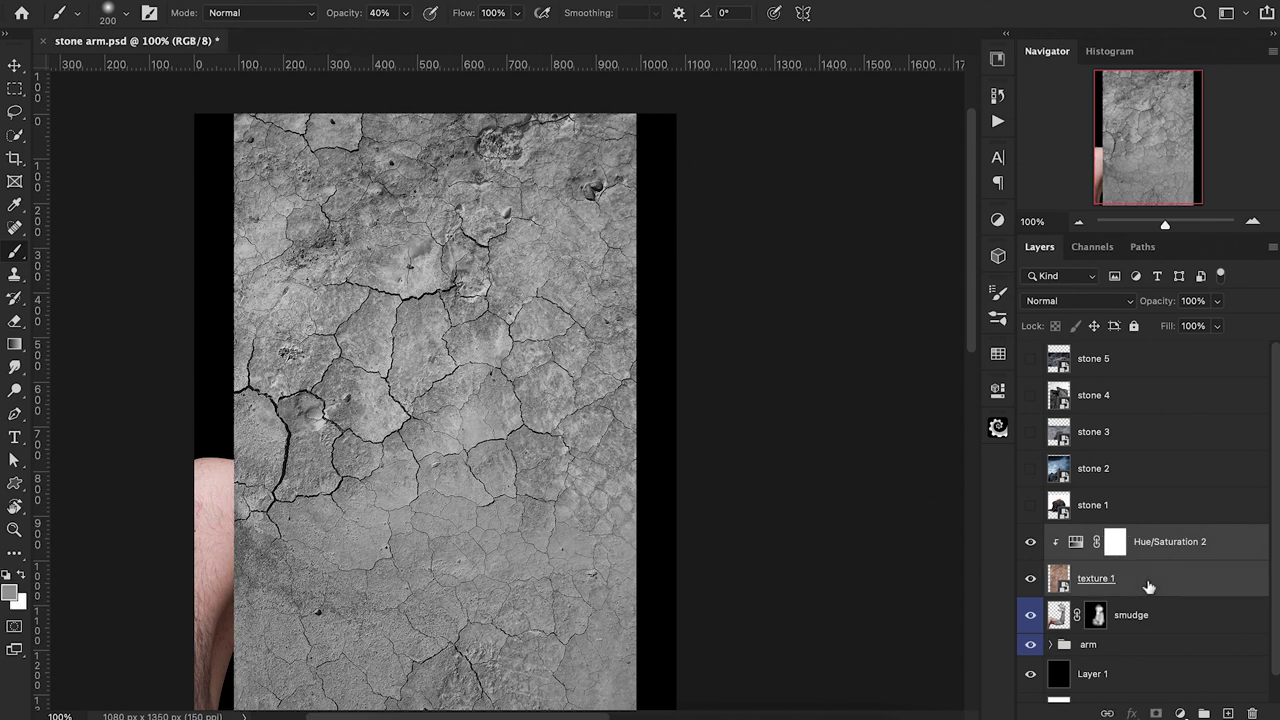
pyautogui.rightClick(1147, 582)
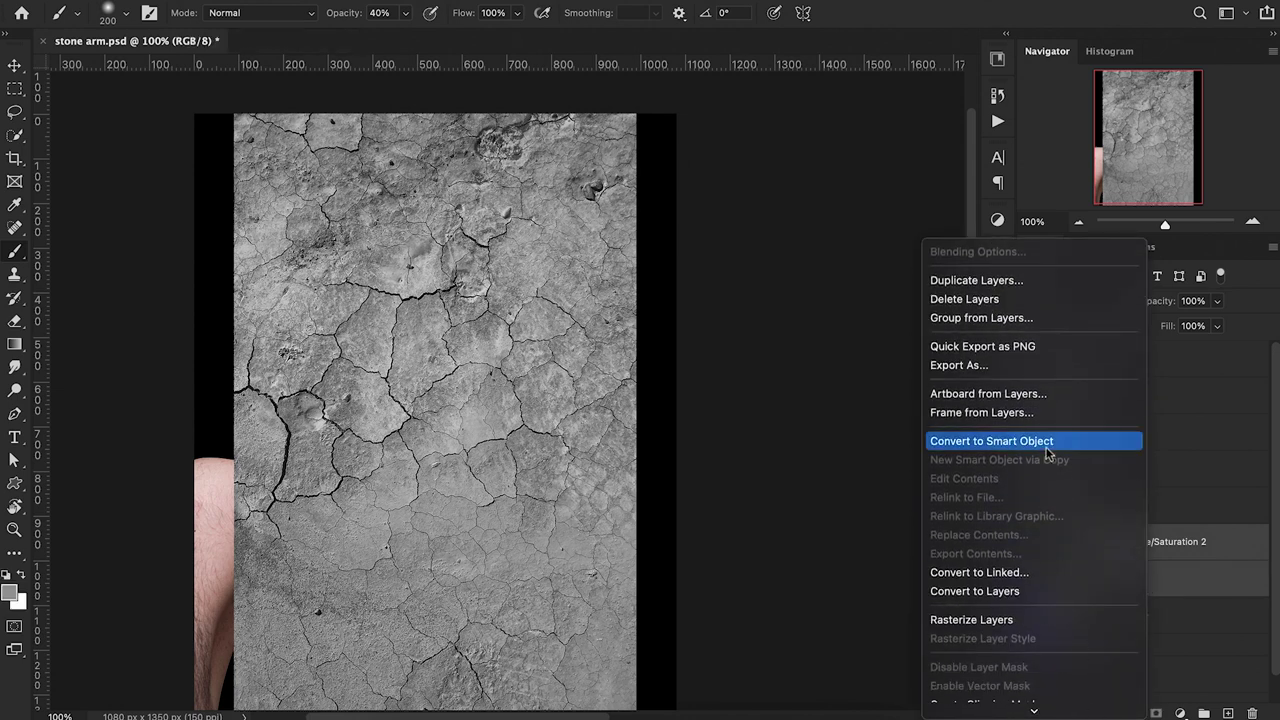
pyautogui.click(1053, 441)
pyautogui.doubleClick(1097, 543)
pyautogui.write('crack texture')
pyautogui.press('Return')
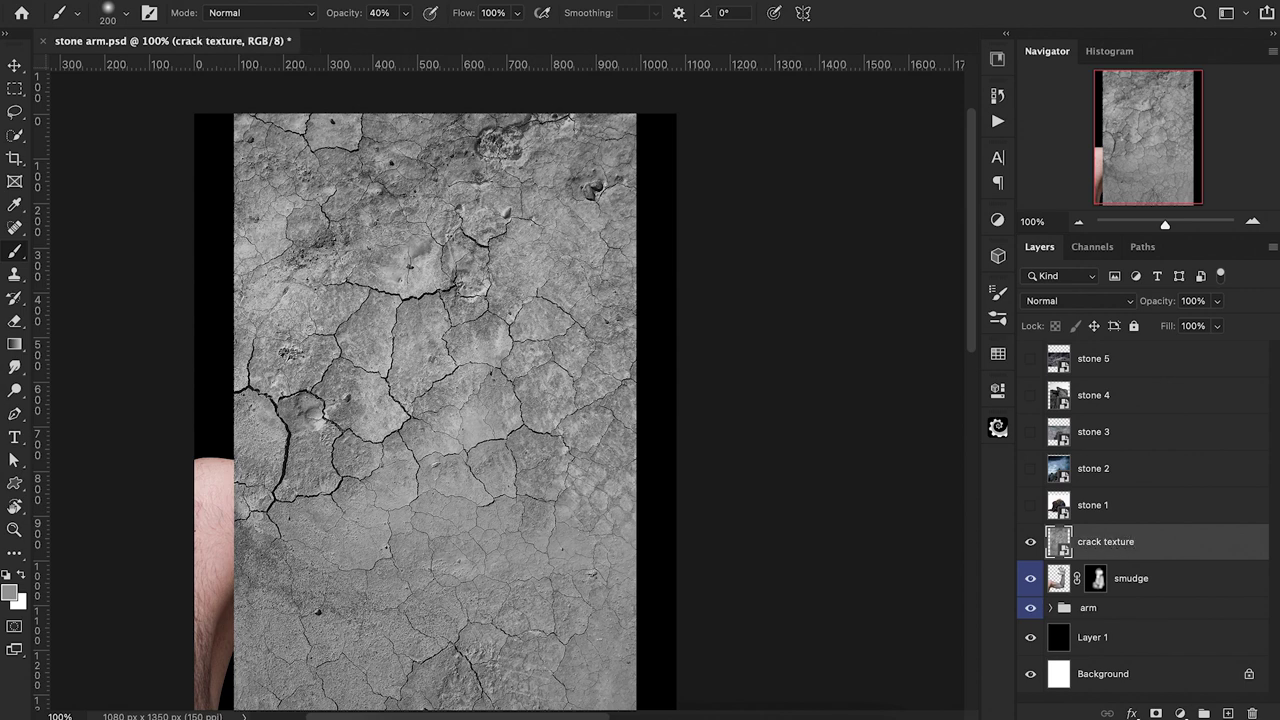
# Hide crack texture, show stone 5 and fully desaturate it with a clipped Hue/Saturation adjustment.
pyautogui.click(1030, 541)
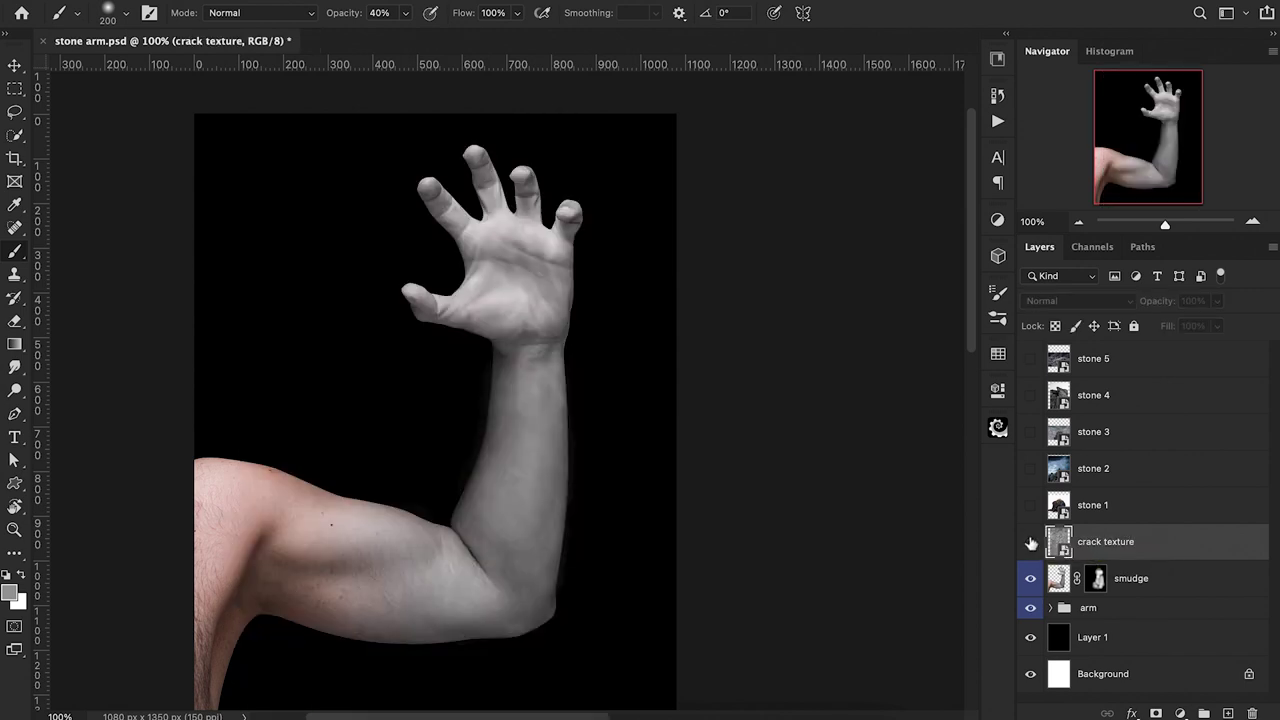
pyautogui.click(1030, 358)
pyautogui.click(1100, 360)
pyautogui.click(1180, 713)
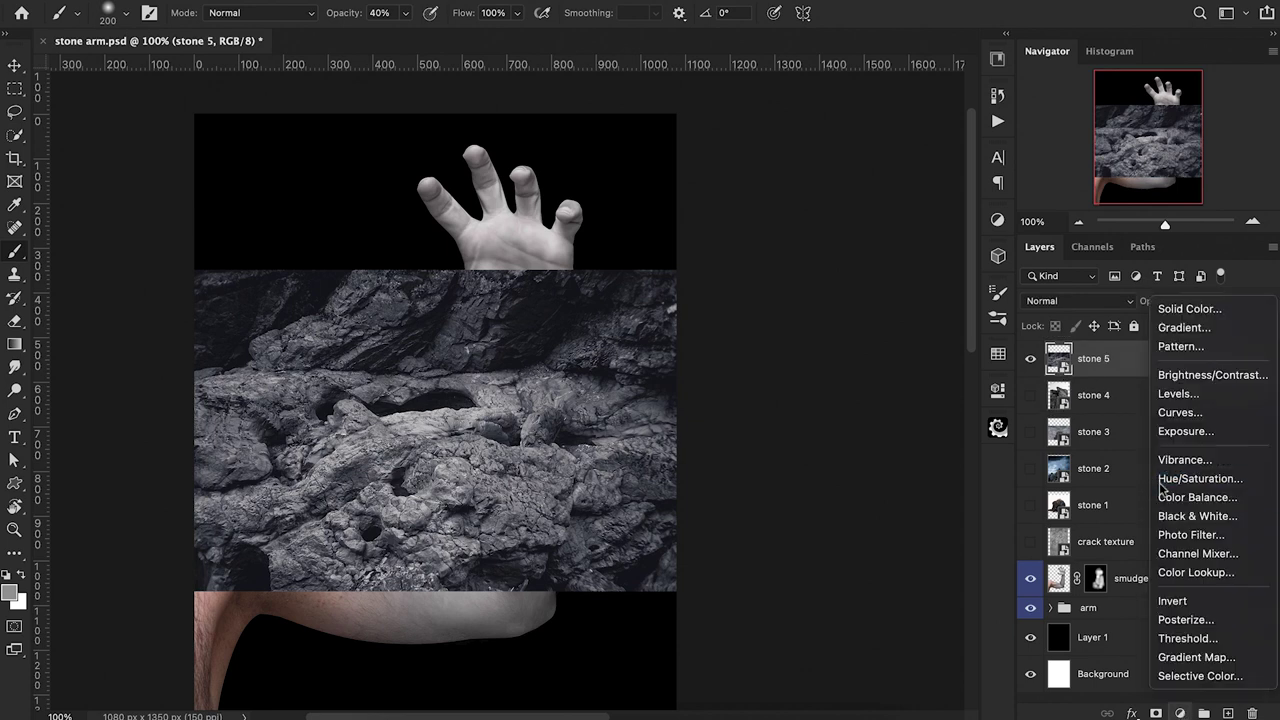
pyautogui.click(1165, 486)
pyautogui.click(844, 686)
pyautogui.moveTo(845, 540); pyautogui.dragTo(767, 576)
# Clip a Levels adjustment to stone 5 and raise its shadow input to 8.
pyautogui.click(1051, 398)
pyautogui.click(1180, 713)
pyautogui.click(1140, 311)
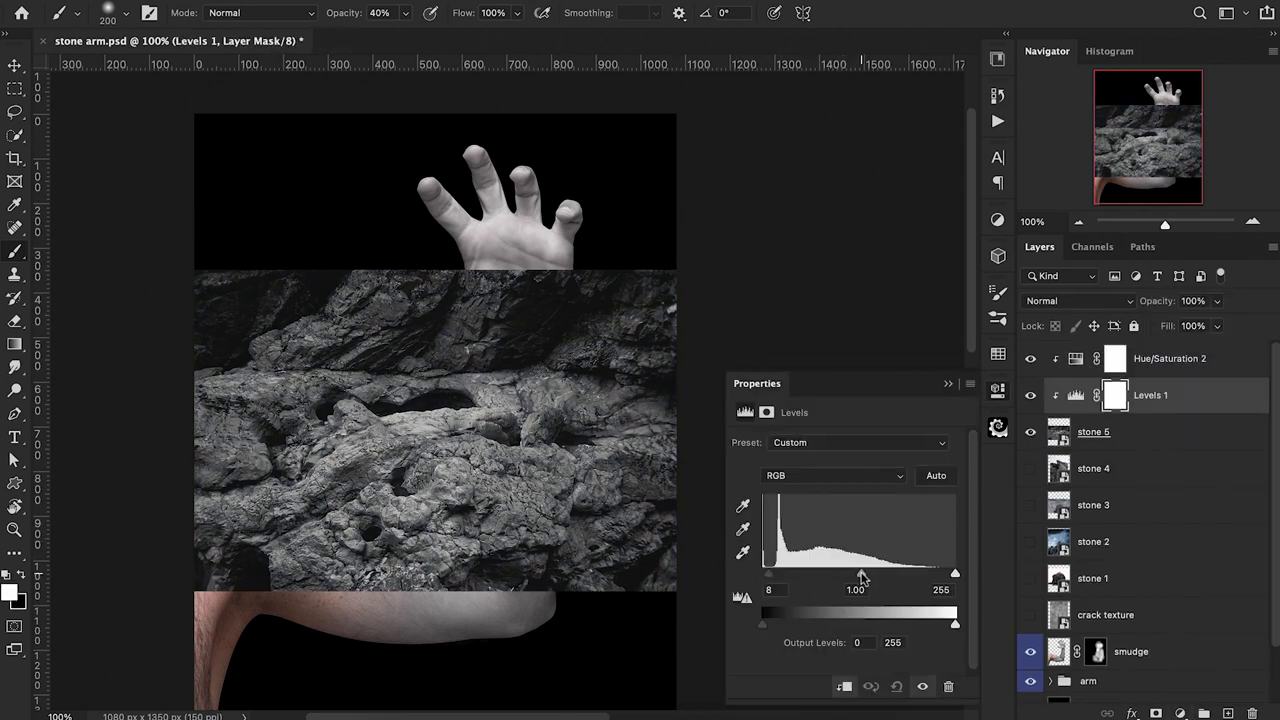
# Convert stone 5 and its Levels and Hue/Saturation adjustments into one smart object and hide it.
pyautogui.click(1140, 432)
pyautogui.keyDown('shift'); pyautogui.click(1157, 361); pyautogui.keyUp('shift')
pyautogui.rightClick(1157, 355)
pyautogui.click(1029, 630)
pyautogui.click(1030, 358)
# Show stone 4 and fully desaturate it with a clipped Hue/Saturation adjustment.
pyautogui.click(1030, 395)
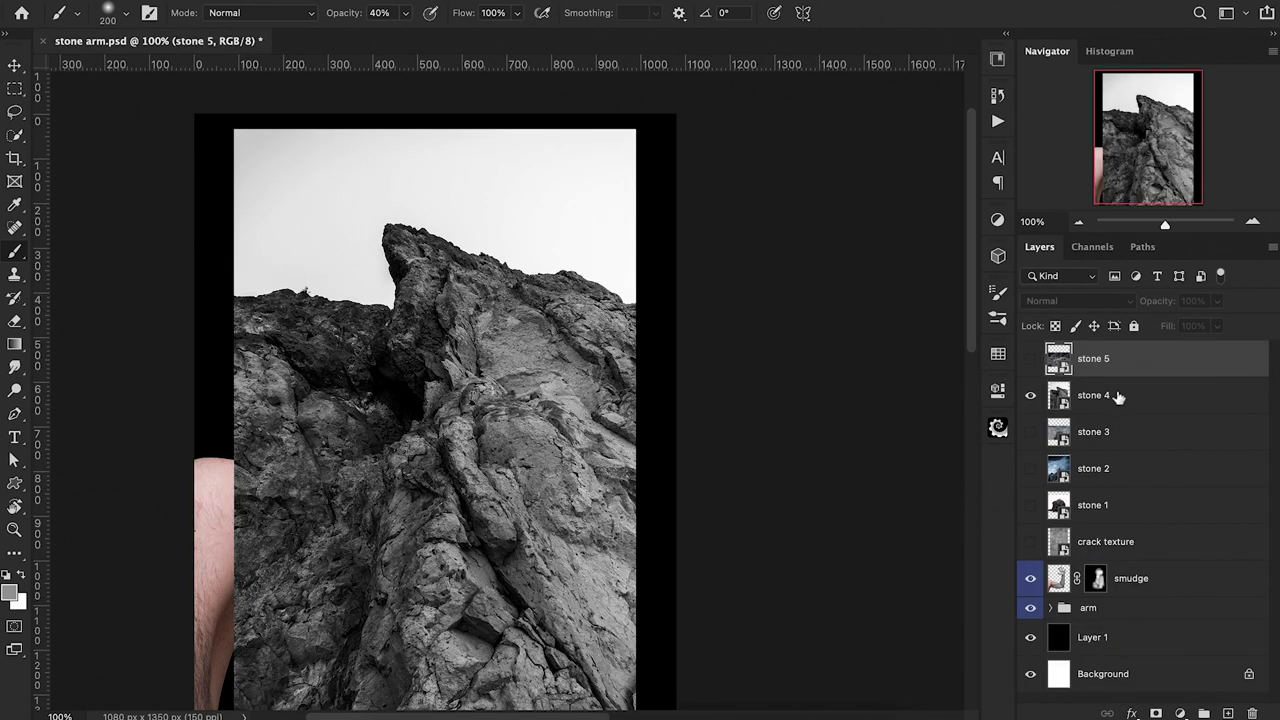
pyautogui.click(1117, 396)
pyautogui.click(1180, 713)
pyautogui.click(1200, 479)
pyautogui.keyDown('alt'); pyautogui.click(1069, 412); pyautogui.keyUp('alt')
pyautogui.moveTo(846, 543); pyautogui.dragTo(766, 577)
pyautogui.click(952, 384)
# Clip a Levels adjustment to stone 4 with shadow input 9 and midtone 1.03.
pyautogui.click(1140, 432)
pyautogui.click(1180, 713)
pyautogui.click(1189, 396)
pyautogui.moveTo(864, 577); pyautogui.dragTo(860, 577)
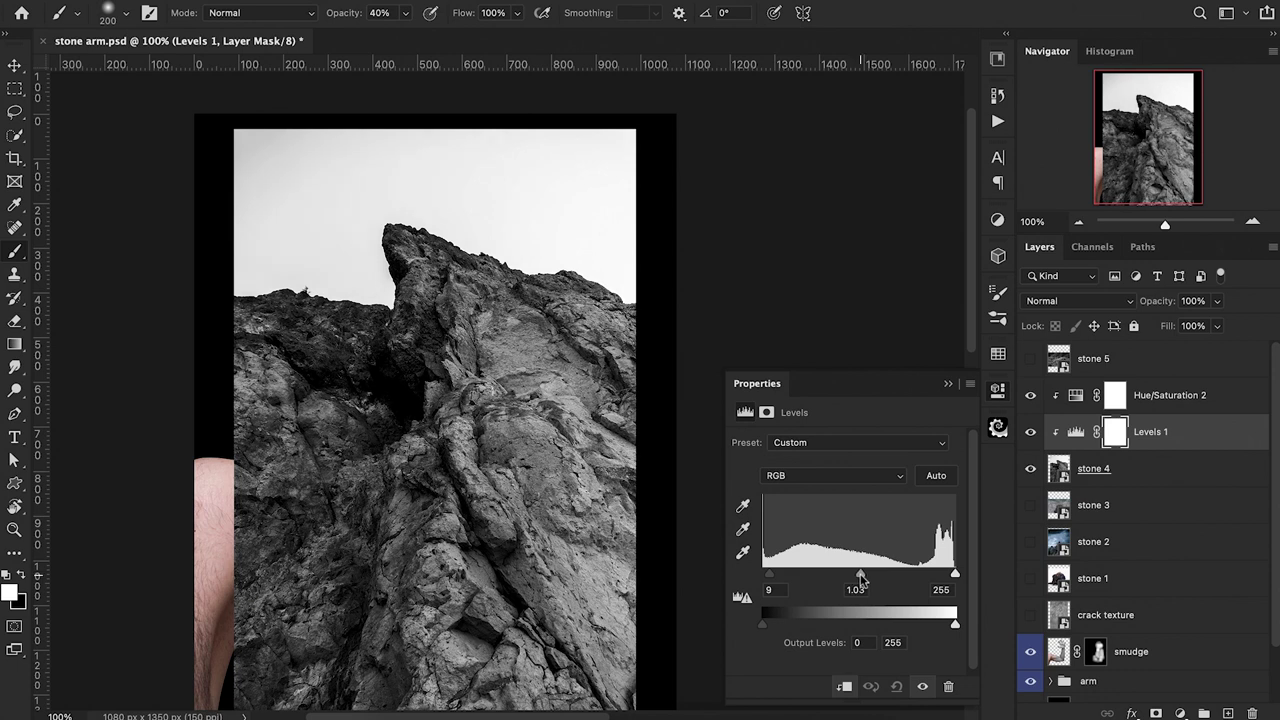
pyautogui.click(951, 384)
# Convert stone 4 and its two clipped adjustments into one smart object and hide it.
pyautogui.click(1145, 468)
pyautogui.keyDown('shift'); pyautogui.click(1163, 398); pyautogui.keyUp('shift')
pyautogui.rightClick(1163, 398)
pyautogui.click(1003, 666)
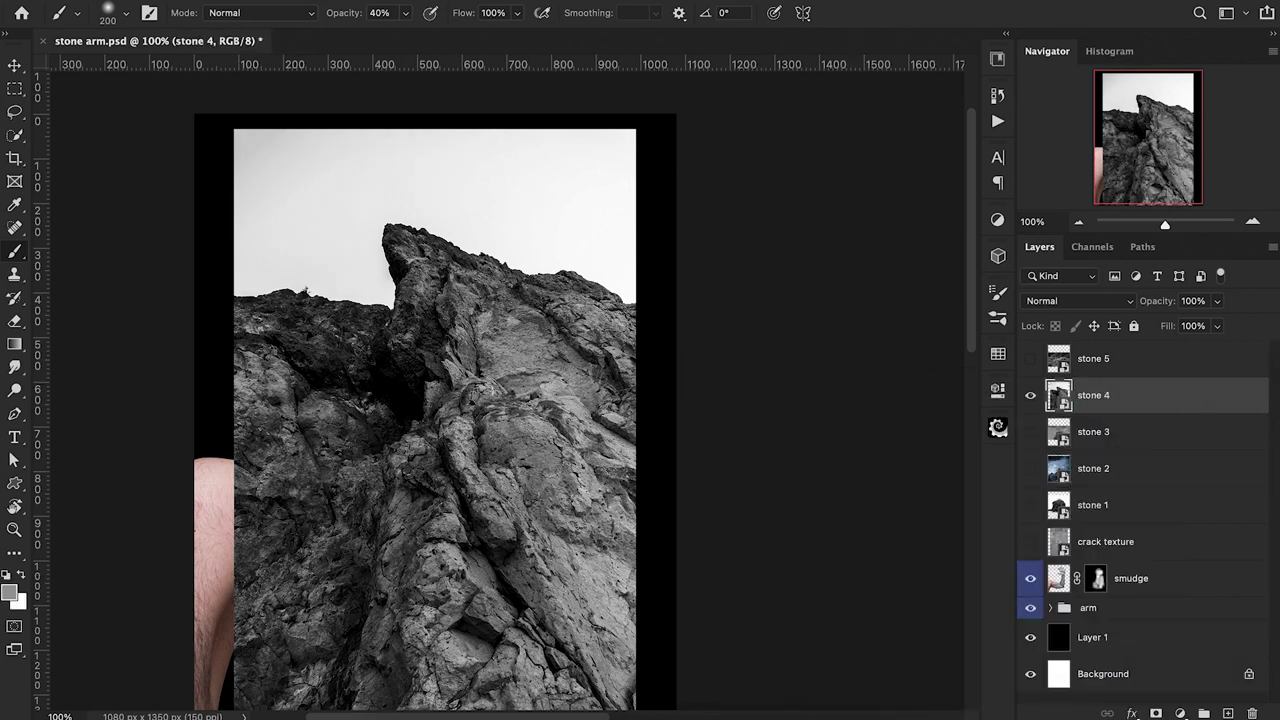
pyautogui.click(1031, 396)
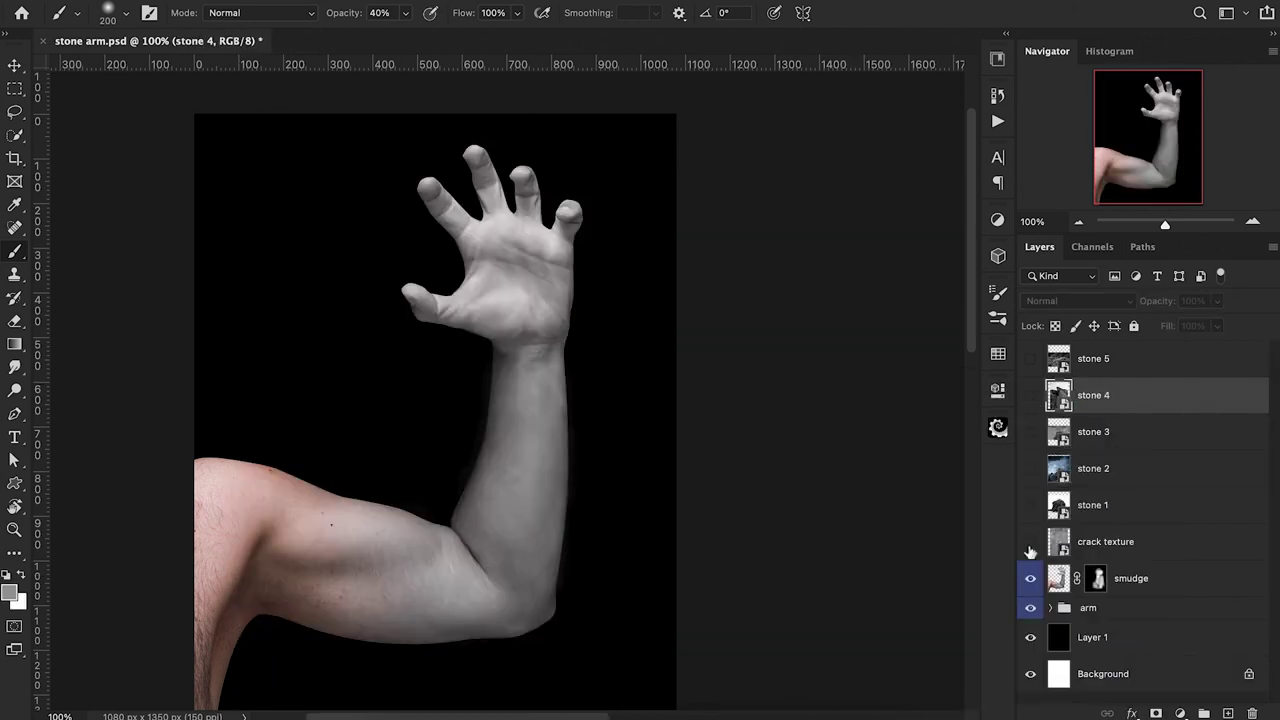
# Duplicate crack texture, show the copy, scale it to about 72% and place it over the forearm.
pyautogui.click(1104, 541)
pyautogui.hotkey('ctrl', 'j')
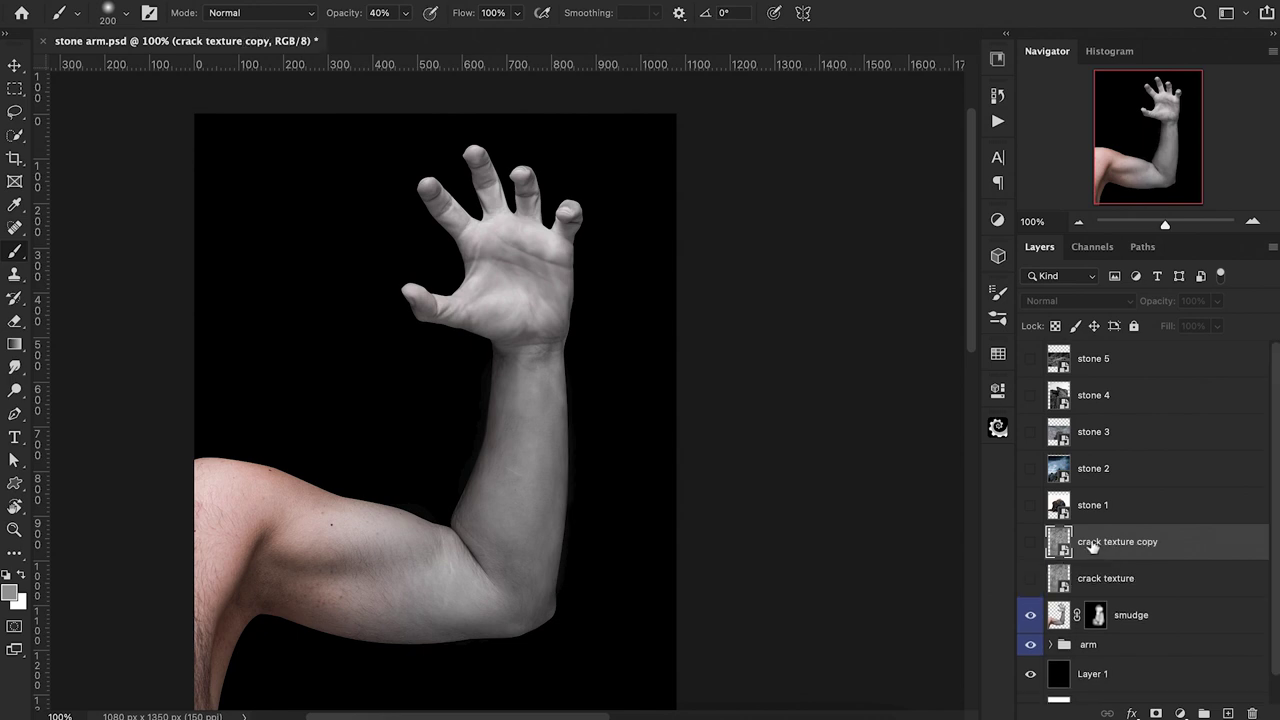
pyautogui.click(1030, 542)
pyautogui.hotkey('ctrl', 't')
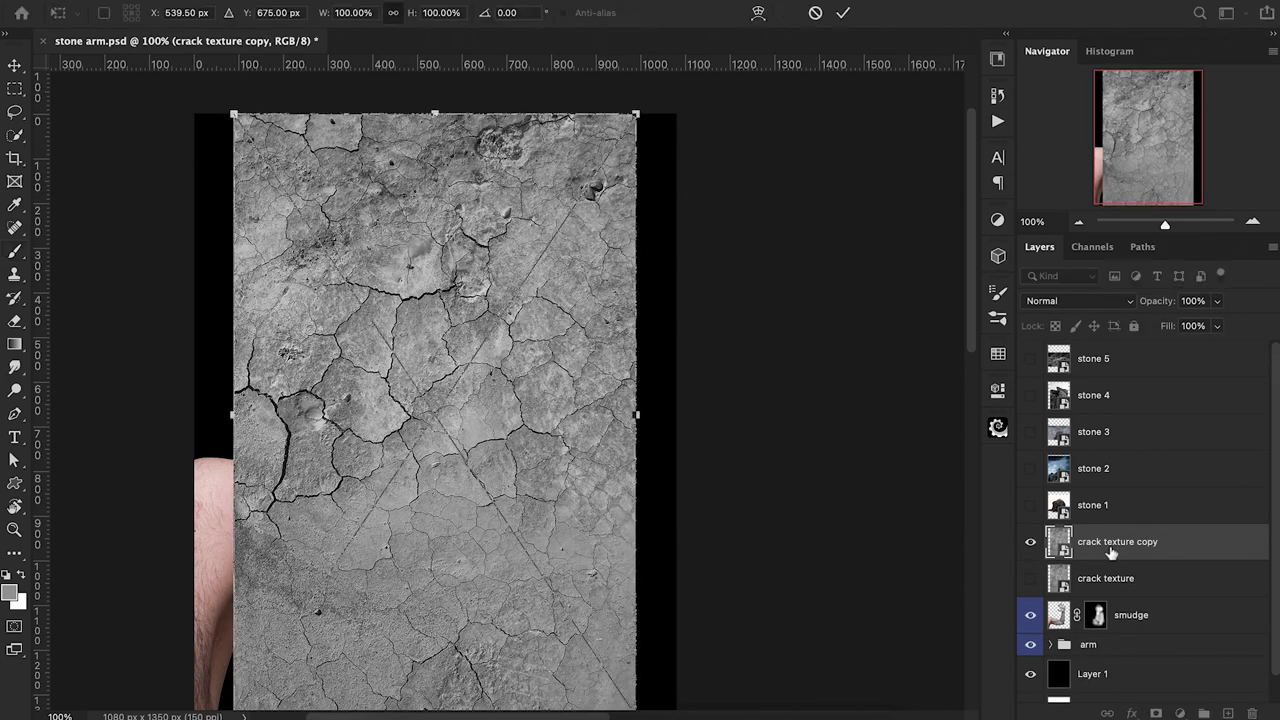
pyautogui.moveTo(634, 116); pyautogui.dragTo(529, 280)
pyautogui.moveTo(423, 420); pyautogui.dragTo(584, 466)
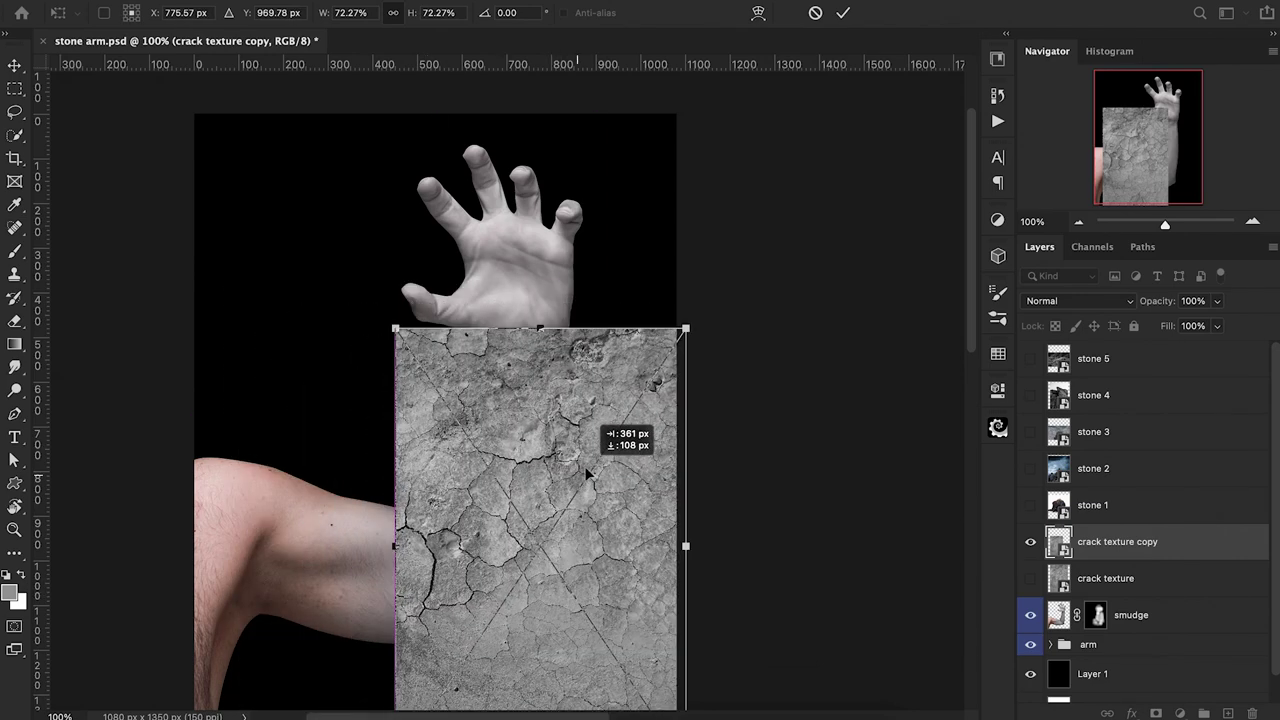
# Rotate the crack texture copy to about -43° over the elbow area and lower its opacity to 71%.
pyautogui.scroll(-5, 584, 466)
pyautogui.moveTo(754, 352); pyautogui.dragTo(655, 222)
pyautogui.moveTo(506, 349); pyautogui.dragTo(494, 263)
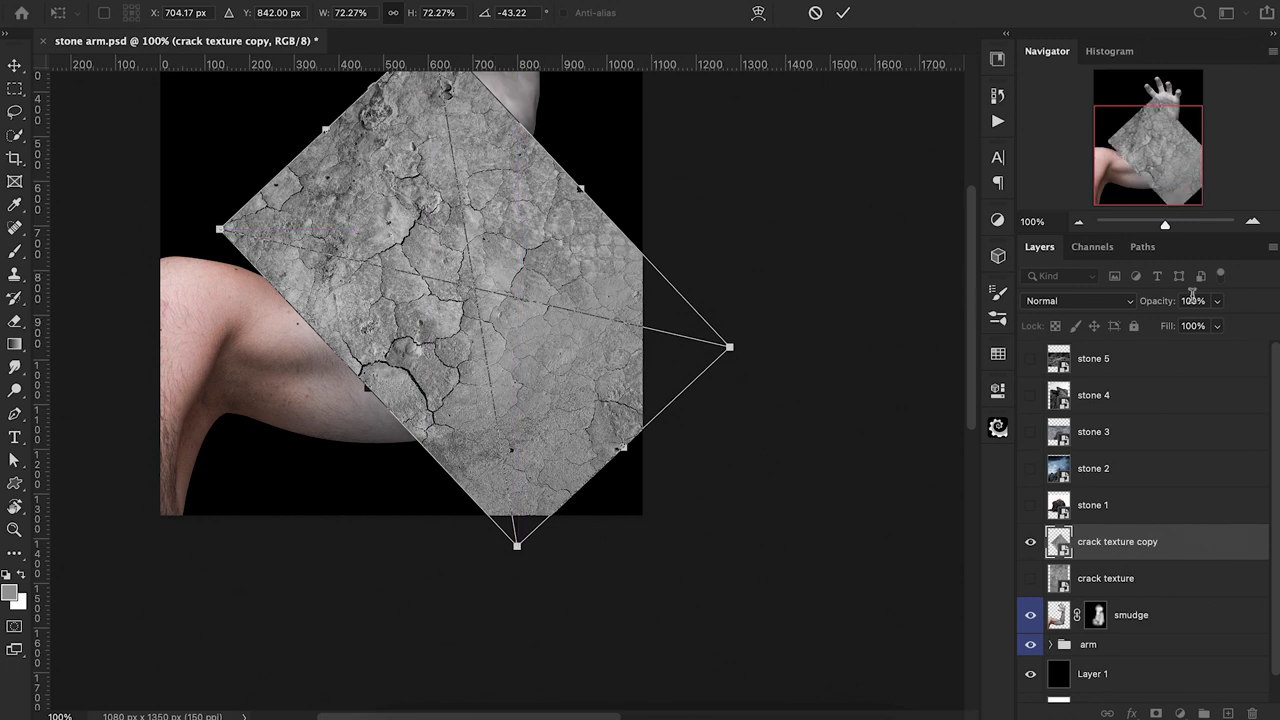
pyautogui.moveTo(1172, 303); pyautogui.dragTo(1146, 305)
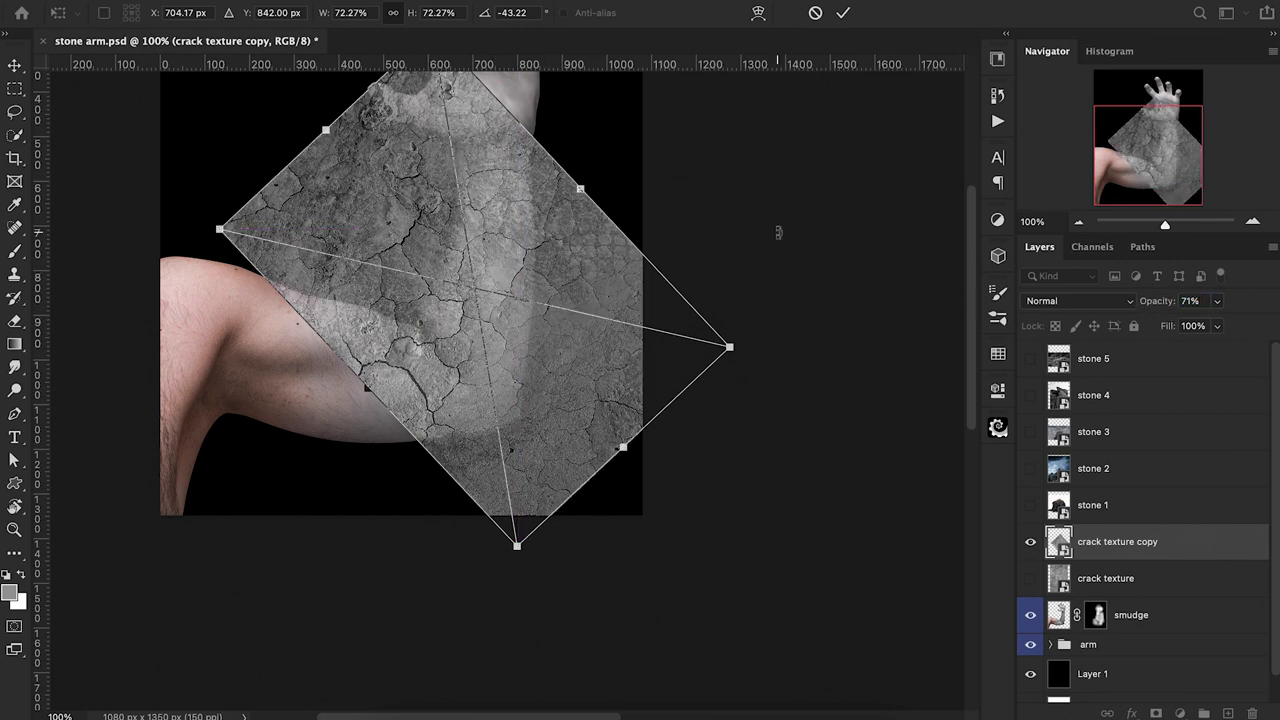
pyautogui.moveTo(576, 319); pyautogui.dragTo(556, 308)
# Warp the crack texture copy so its cracks follow the shape of the forearm and elbow.
pyautogui.rightClick(641, 305)
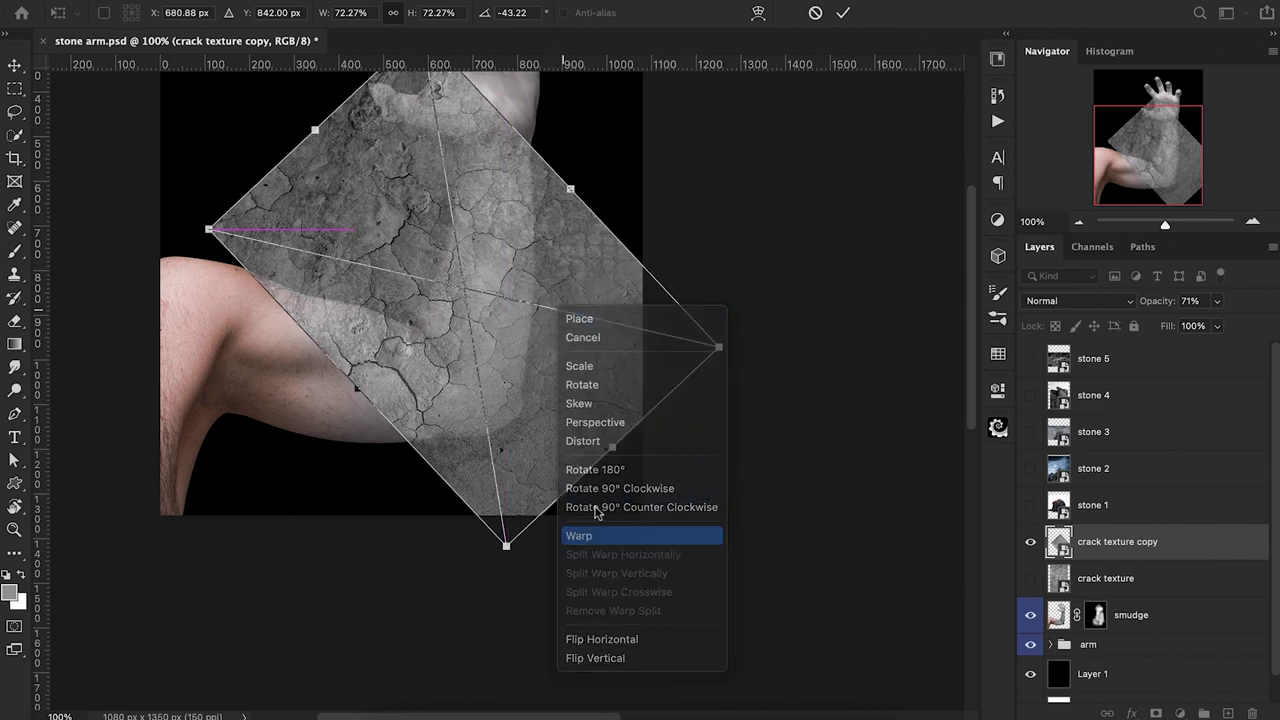
pyautogui.click(665, 531)
pyautogui.moveTo(720, 348); pyautogui.dragTo(536, 351)
pyautogui.moveTo(211, 229); pyautogui.dragTo(363, 223)
pyautogui.moveTo(582, 429); pyautogui.dragTo(545, 434)
pyautogui.moveTo(508, 546); pyautogui.dragTo(495, 506)
pyautogui.moveTo(401, 223); pyautogui.dragTo(406, 257)
pyautogui.moveTo(451, 401); pyautogui.dragTo(452, 374)
pyautogui.moveTo(504, 252); pyautogui.dragTo(507, 262)
pyautogui.click(845, 14)
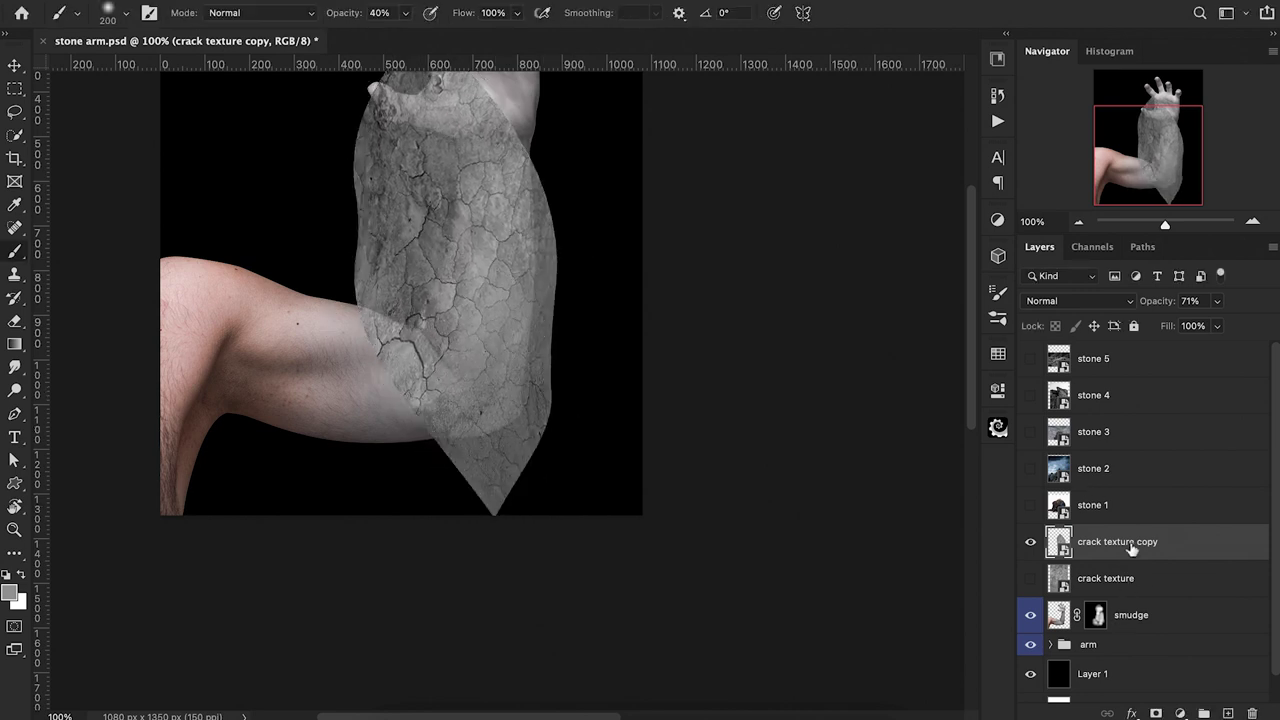
# Add a black mask to the crack texture copy and reveal the forearm cracks with a shrinking white brush at 40% opacity.
pyautogui.click(1156, 713)
pyautogui.press('super+i')
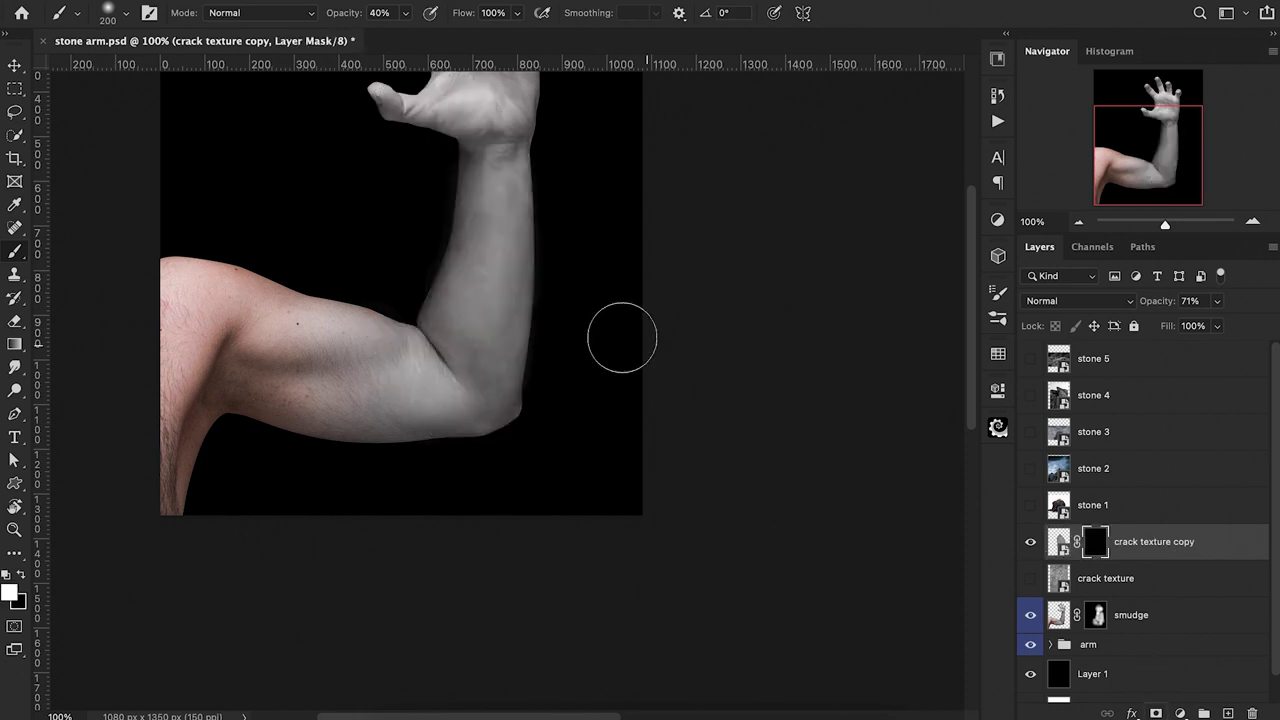
pyautogui.scroll(2, 474, 255)
pyautogui.press('[')
pyautogui.press('[')
pyautogui.press('[')
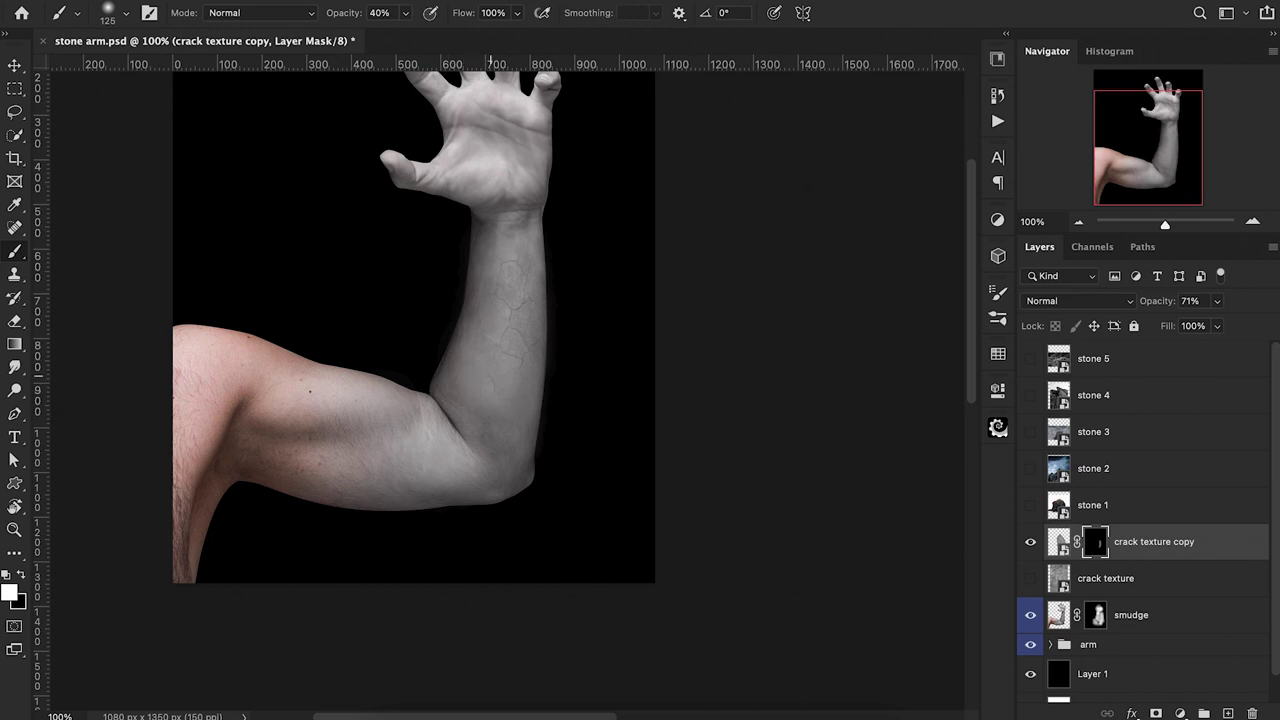
pyautogui.moveTo(475, 368)
pyautogui.mouseDown()
pyautogui.moveTo(480, 382)
pyautogui.moveTo(524, 378)
pyautogui.moveTo(526, 338)
pyautogui.mouseUp()
pyautogui.press('[')
pyautogui.press('[')
pyautogui.press('[')
pyautogui.press('[')
pyautogui.moveTo(489, 412)
pyautogui.mouseDown()
pyautogui.moveTo(458, 397)
pyautogui.moveTo(493, 433)
pyautogui.mouseUp()
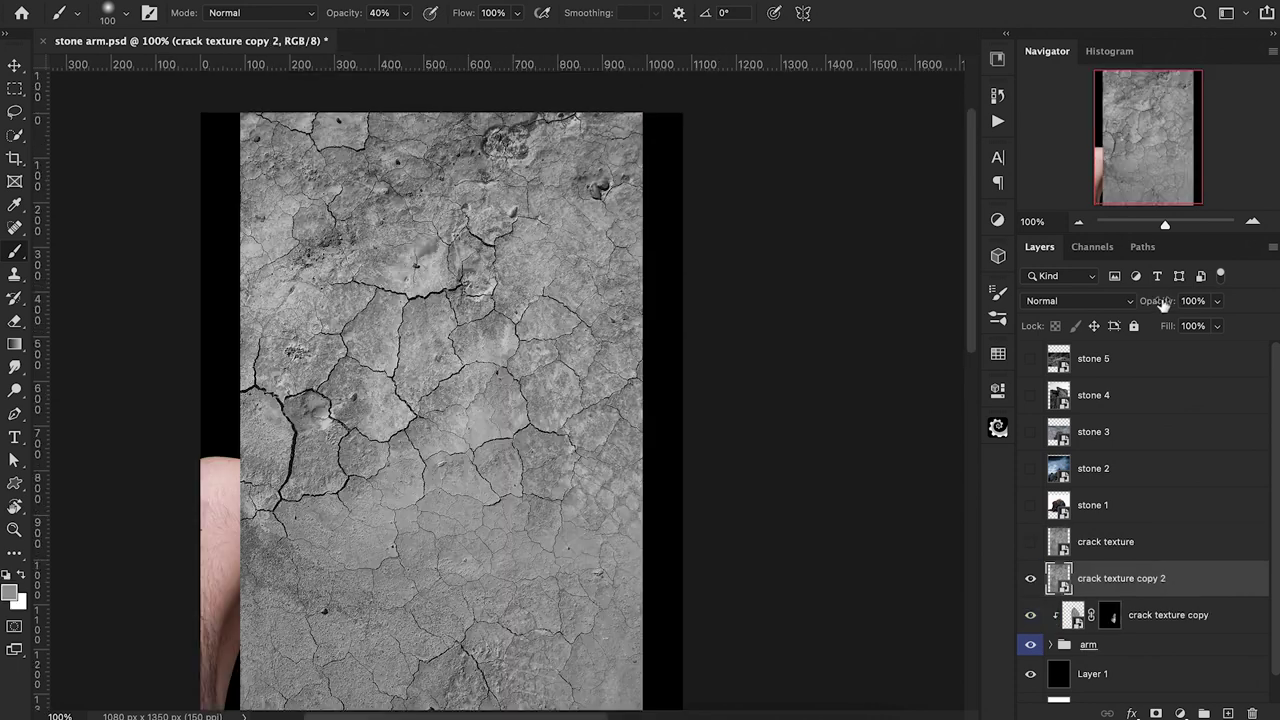
# Lower crack texture copy 2 to 67% opacity, position it over the upper arm and warp it to follow the arm's shape.
pyautogui.moveTo(1158, 300); pyautogui.dragTo(1128, 312)
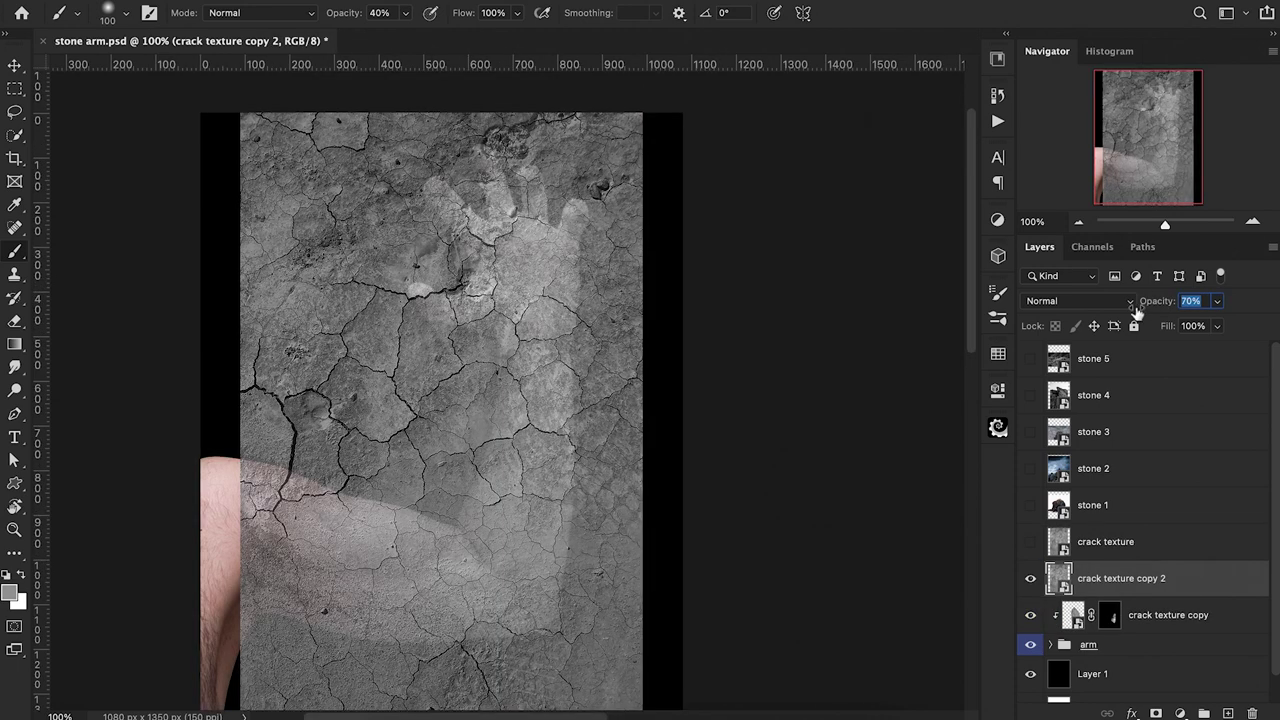
pyautogui.hotkey('ctrl', 't')
pyautogui.rightClick(500, 372)
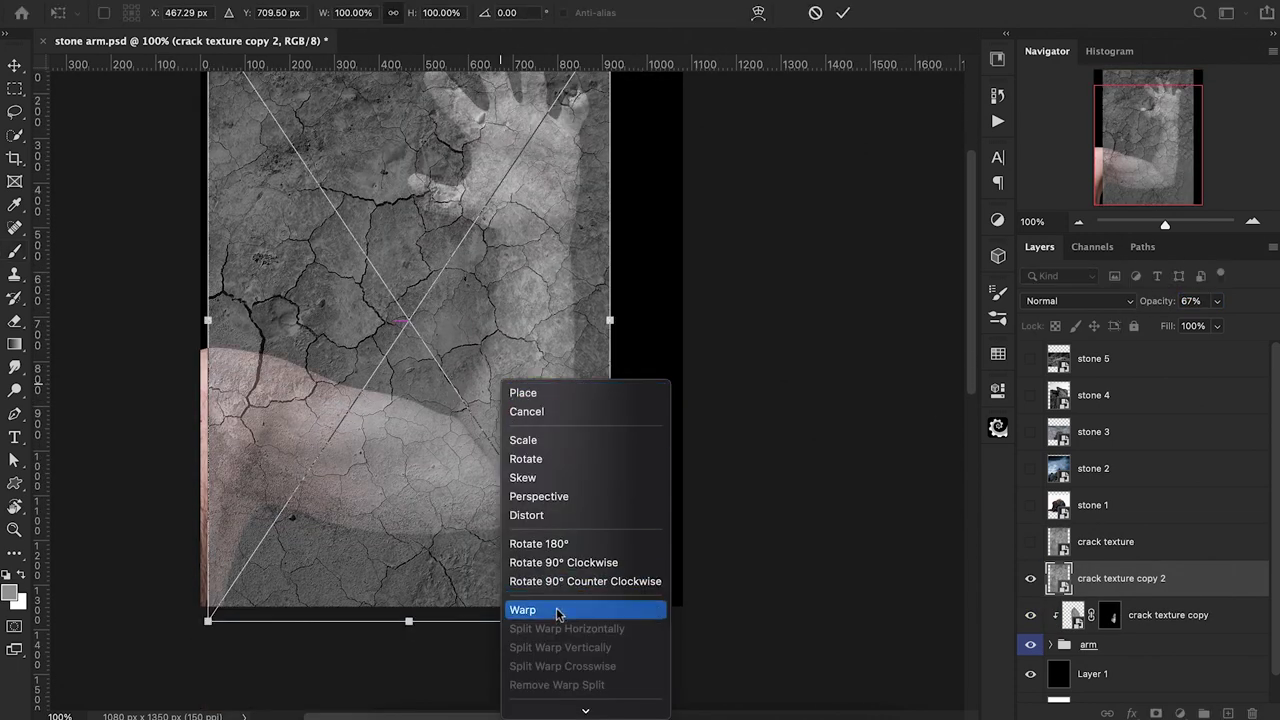
pyautogui.click(545, 609)
pyautogui.moveTo(544, 133); pyautogui.dragTo(505, 280)
pyautogui.moveTo(300, 515); pyautogui.dragTo(274, 460)
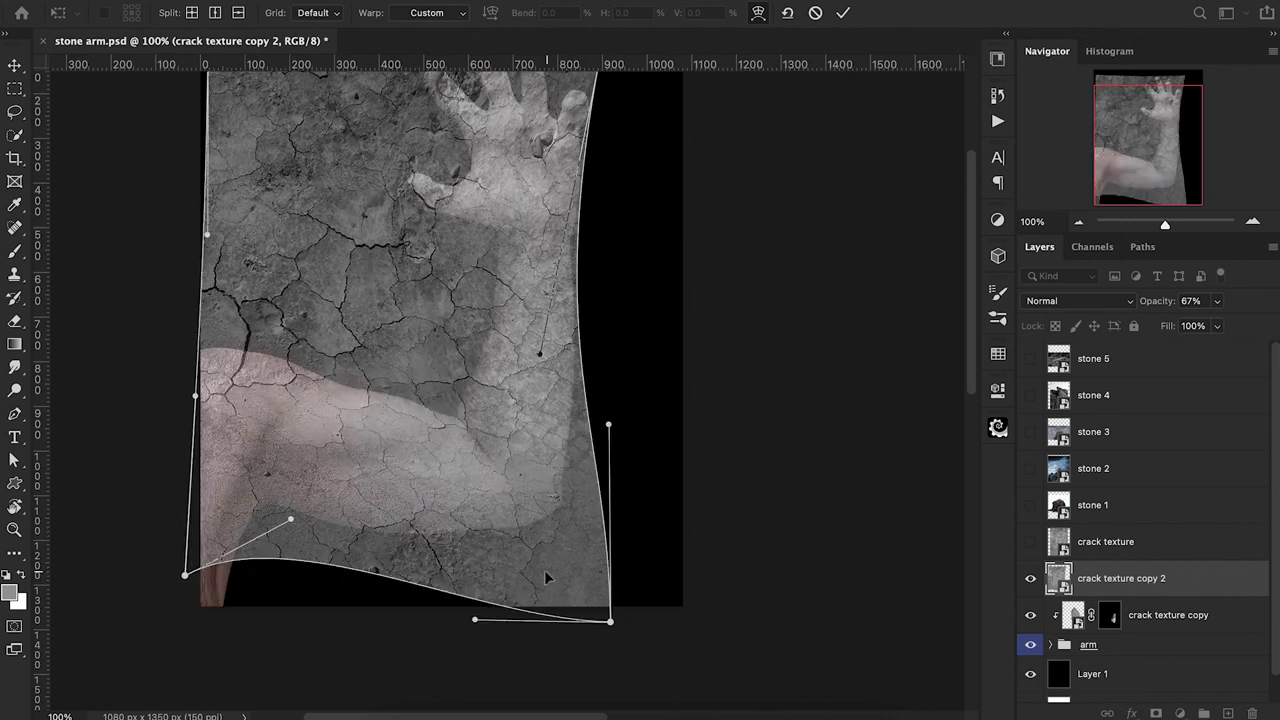
pyautogui.moveTo(544, 570); pyautogui.dragTo(521, 547)
pyautogui.moveTo(368, 551); pyautogui.dragTo(362, 588)
pyautogui.moveTo(424, 190); pyautogui.dragTo(416, 242)
pyautogui.moveTo(488, 409); pyautogui.dragTo(371, 412)
pyautogui.click(843, 13)
pyautogui.press('b')
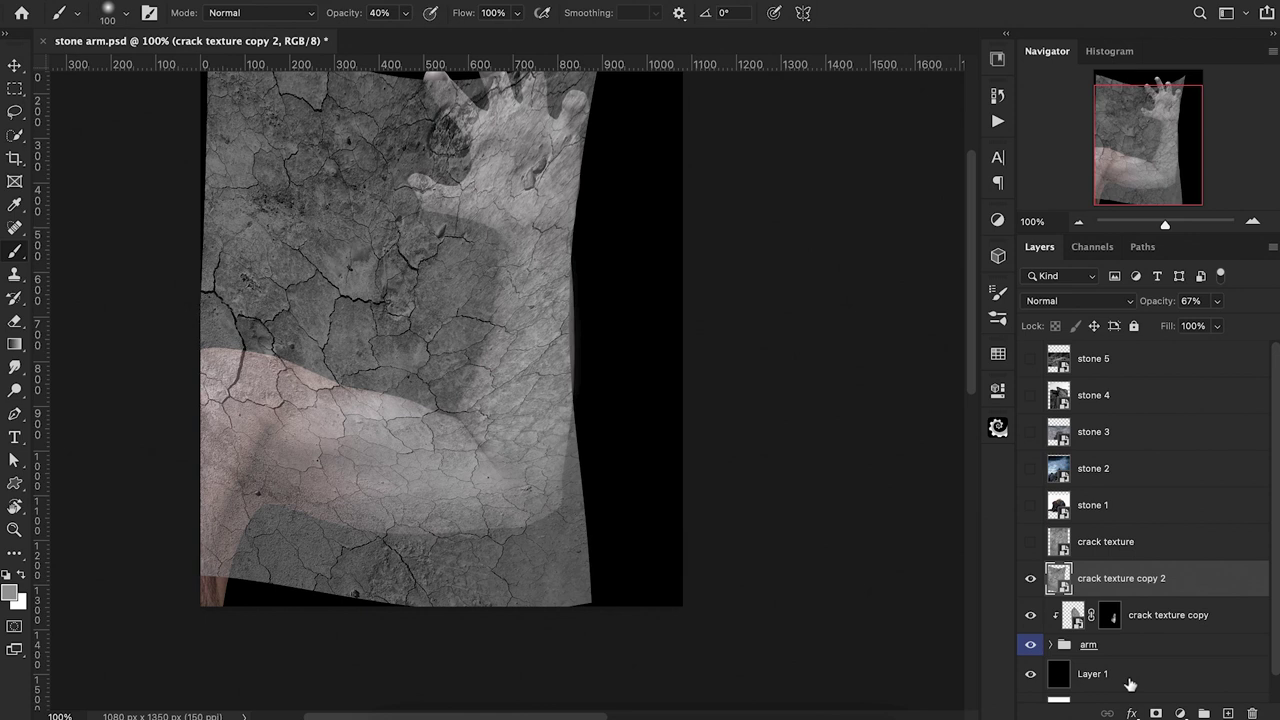
# Mask crack texture copy 2 in black, reveal cracks near the elbow with a 100 px white brush, and clip the layer to the arm.
pyautogui.keyDown('alt'); pyautogui.click(1156, 713); pyautogui.keyUp('alt')
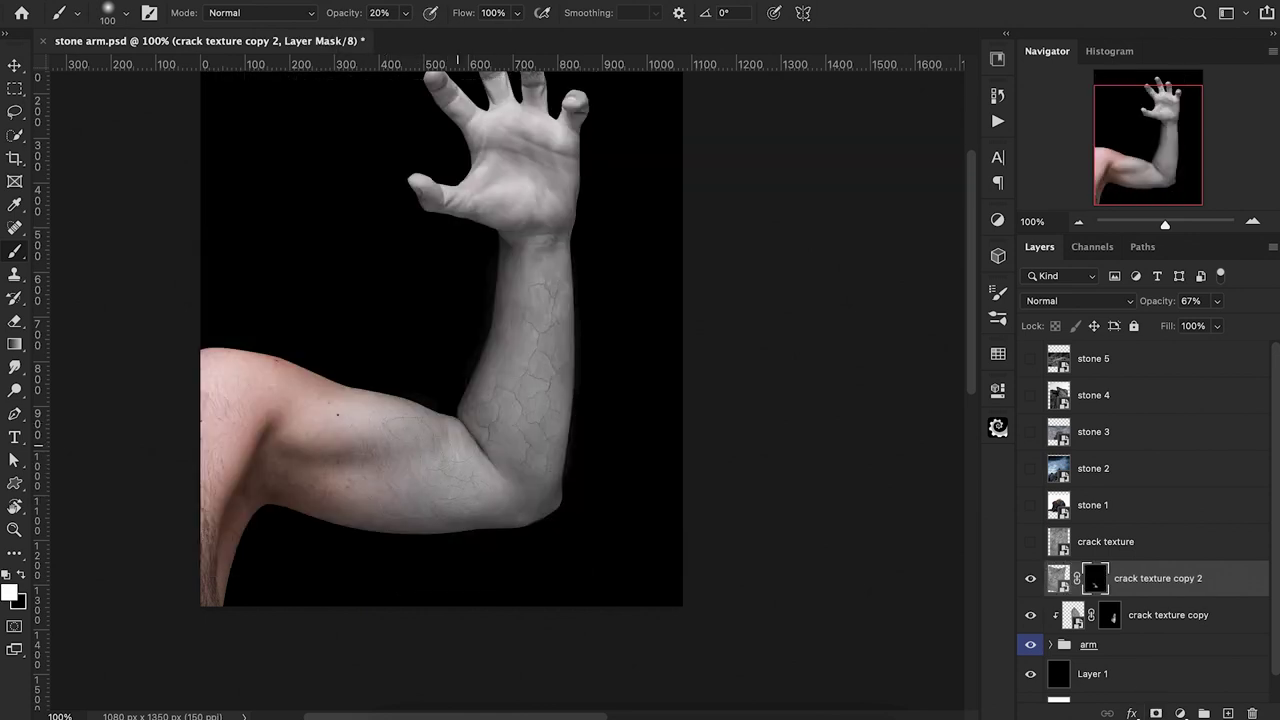
pyautogui.moveTo(452, 516); pyautogui.dragTo(416, 500)
pyautogui.moveTo(416, 400)
pyautogui.mouseDown()
pyautogui.moveTo(429, 423)
pyautogui.moveTo(438, 405)
pyautogui.mouseUp()
pyautogui.keyDown('alt'); pyautogui.click(1066, 596); pyautogui.keyUp('alt')
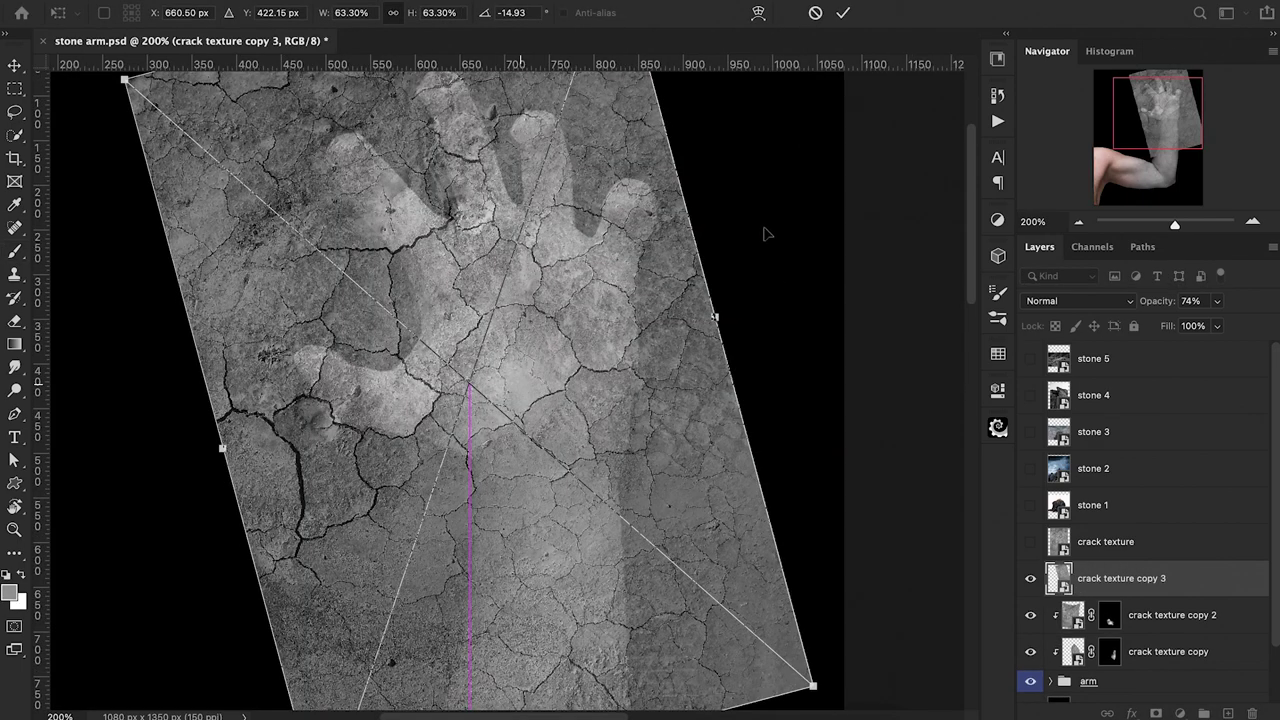
# Rotate crack texture copy 3 to about -6.5° and reposition it over the palm and fingers.
pyautogui.moveTo(766, 234); pyautogui.dragTo(811, 251)
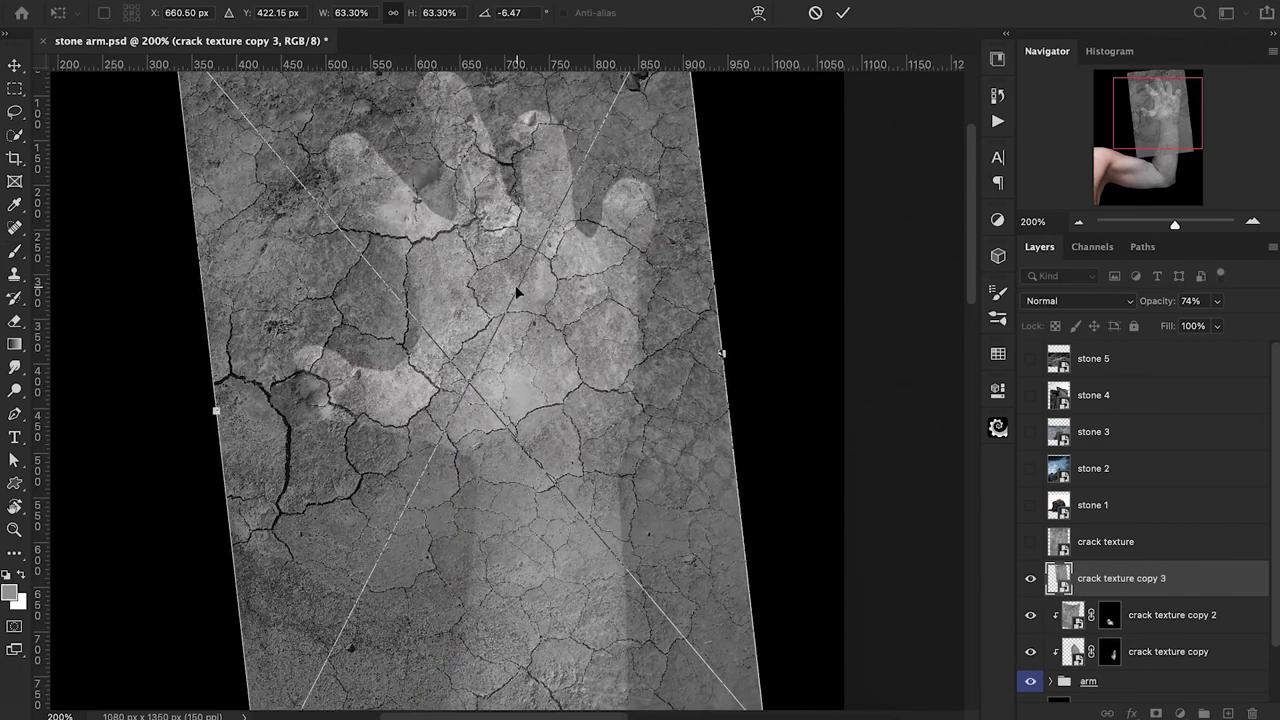
pyautogui.moveTo(515, 285); pyautogui.dragTo(537, 261)
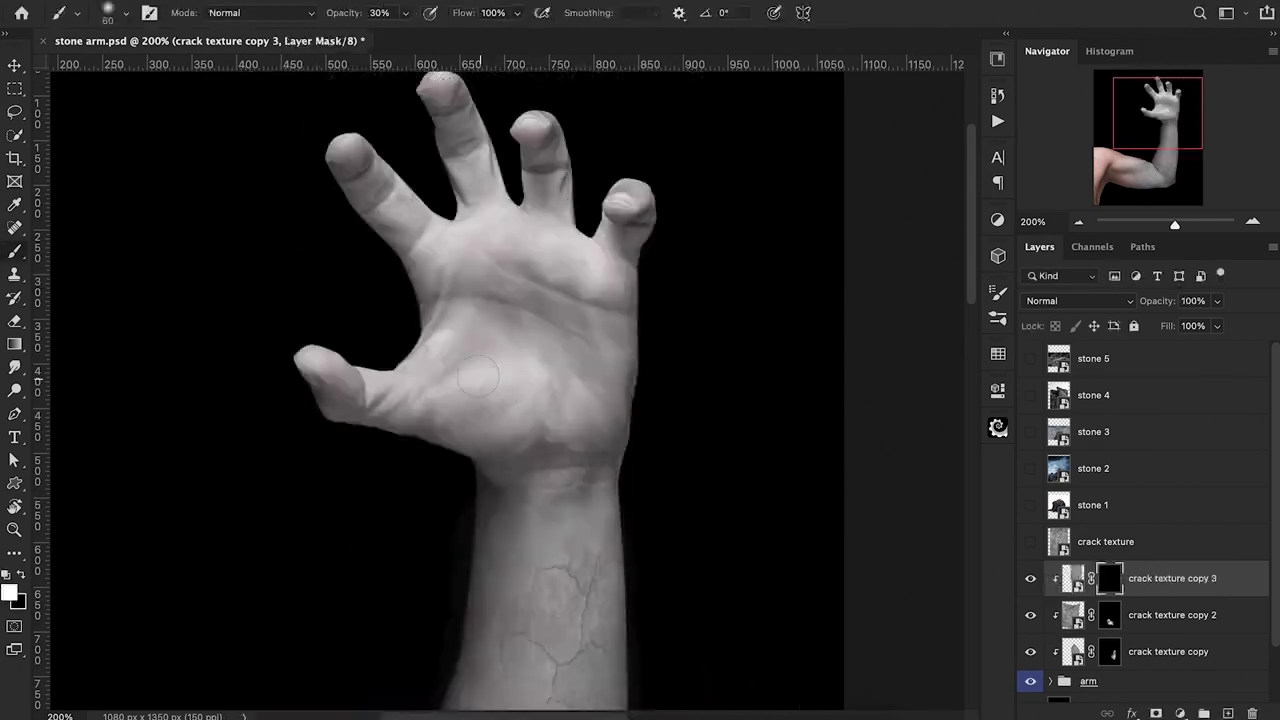
# Reveal cracks on the palm, thumb and fingers through the black mask with a 30% opacity white brush, shrinking it from 60 to 20 px.
pyautogui.moveTo(440, 350)
pyautogui.mouseDown()
pyautogui.moveTo(520, 400)
pyautogui.moveTo(490, 395)
pyautogui.moveTo(480, 445)
pyautogui.mouseUp()
pyautogui.moveTo(710, 417); pyautogui.dragTo(667, 403)
pyautogui.moveTo(594, 379); pyautogui.dragTo(584, 352)
pyautogui.moveTo(510, 226); pyautogui.dragTo(555, 242)
pyautogui.press('super+z')
pyautogui.moveTo(383, 264)
pyautogui.mouseDown()
pyautogui.moveTo(435, 193)
pyautogui.moveTo(463, 183)
pyautogui.moveTo(508, 282)
pyautogui.mouseUp()
pyautogui.moveTo(402, 285)
pyautogui.mouseDown()
pyautogui.moveTo(412, 302)
pyautogui.moveTo(355, 240)
pyautogui.mouseUp()
pyautogui.moveTo(441, 182); pyautogui.dragTo(443, 172)
pyautogui.moveTo(540, 208)
pyautogui.mouseDown()
pyautogui.moveTo(522, 217)
pyautogui.moveTo(560, 232)
pyautogui.mouseUp()
pyautogui.moveTo(620, 268); pyautogui.dragTo(645, 288)
pyautogui.moveTo(435, 345); pyautogui.dragTo(391, 409)
pyautogui.press('[')
pyautogui.press('[')
pyautogui.press('[')
pyautogui.press('[')
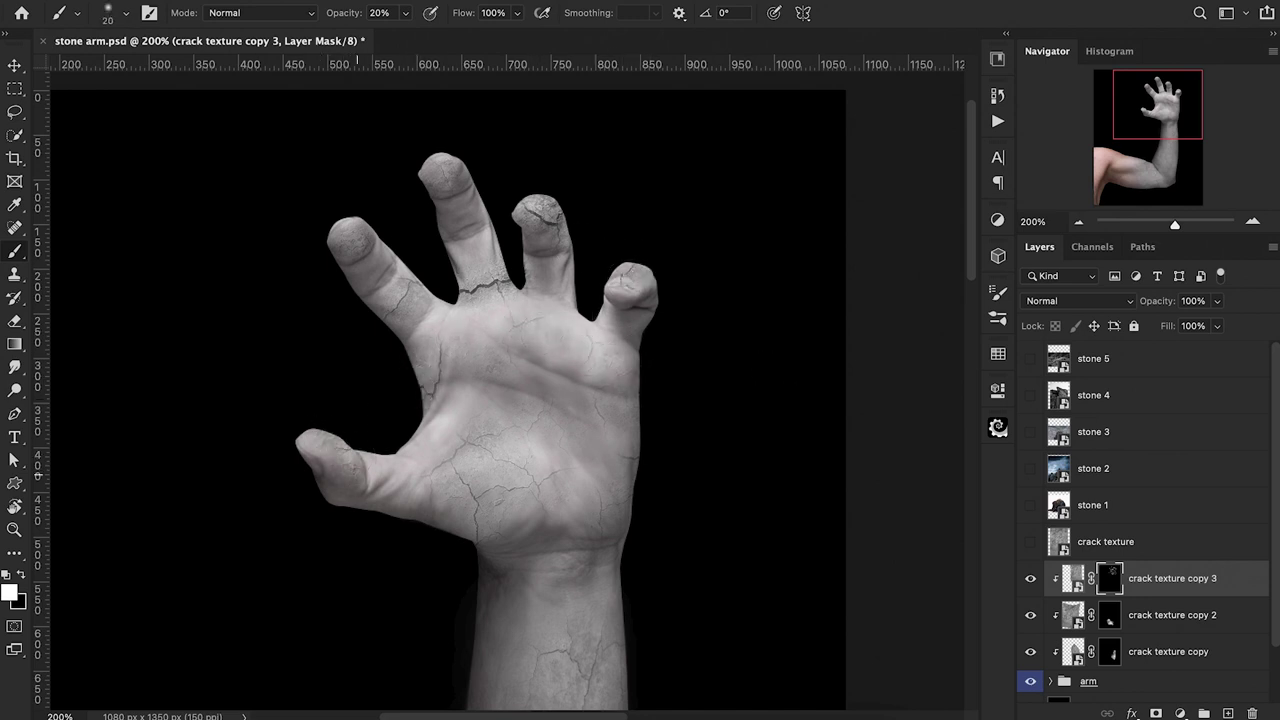
pyautogui.press(']')
pyautogui.press('x')
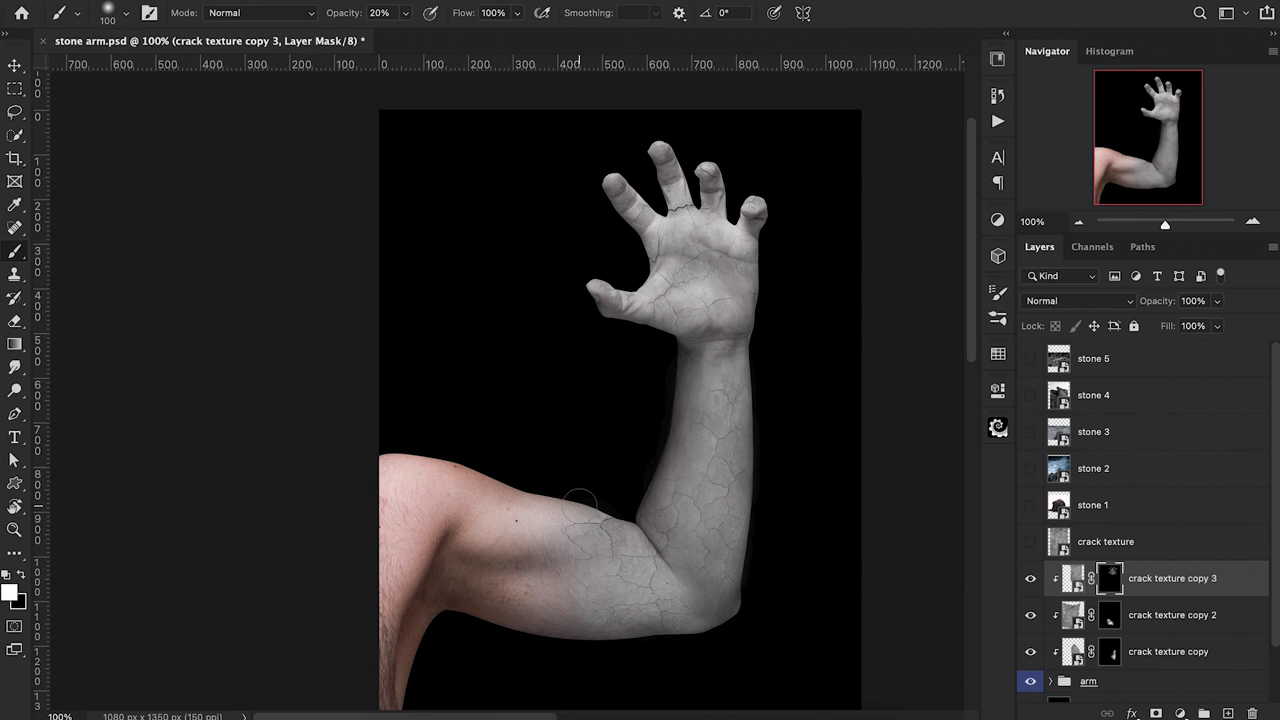
# Quick-select the lower central rock outcrop on stone 4 and copy it to a new layer.
pyautogui.hscroll(5, 580, 500)
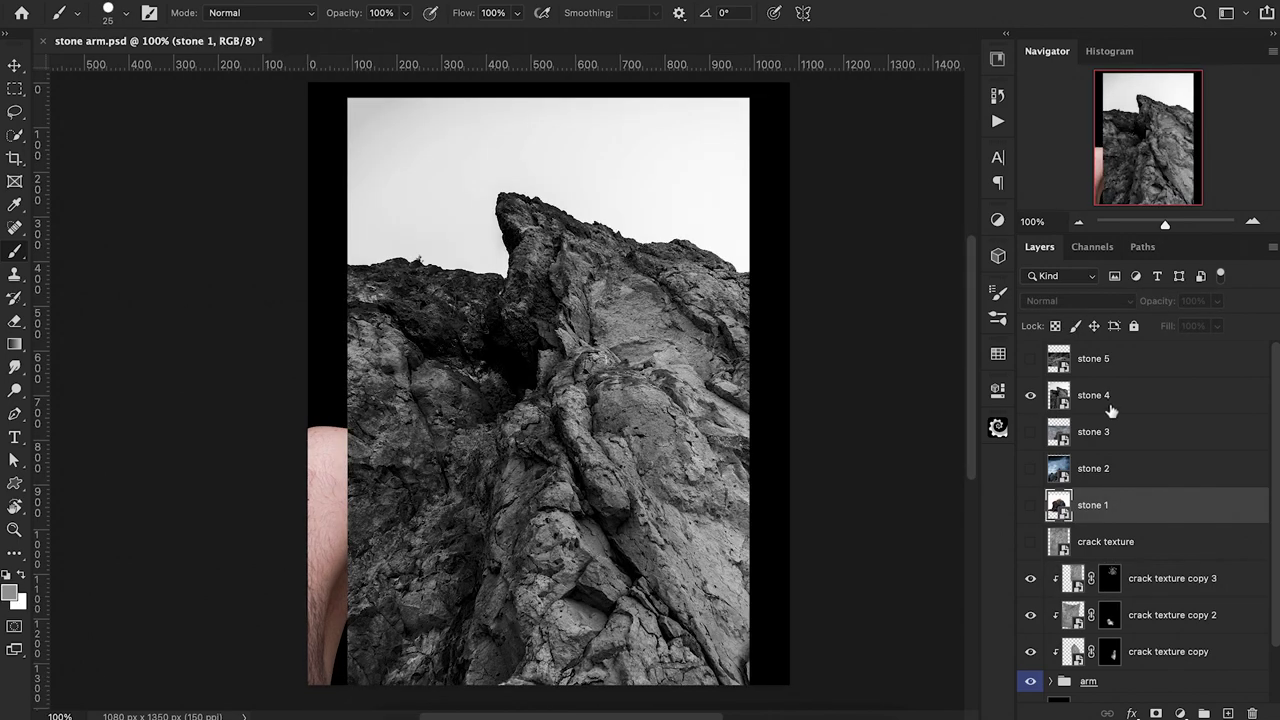
pyautogui.click(1110, 410)
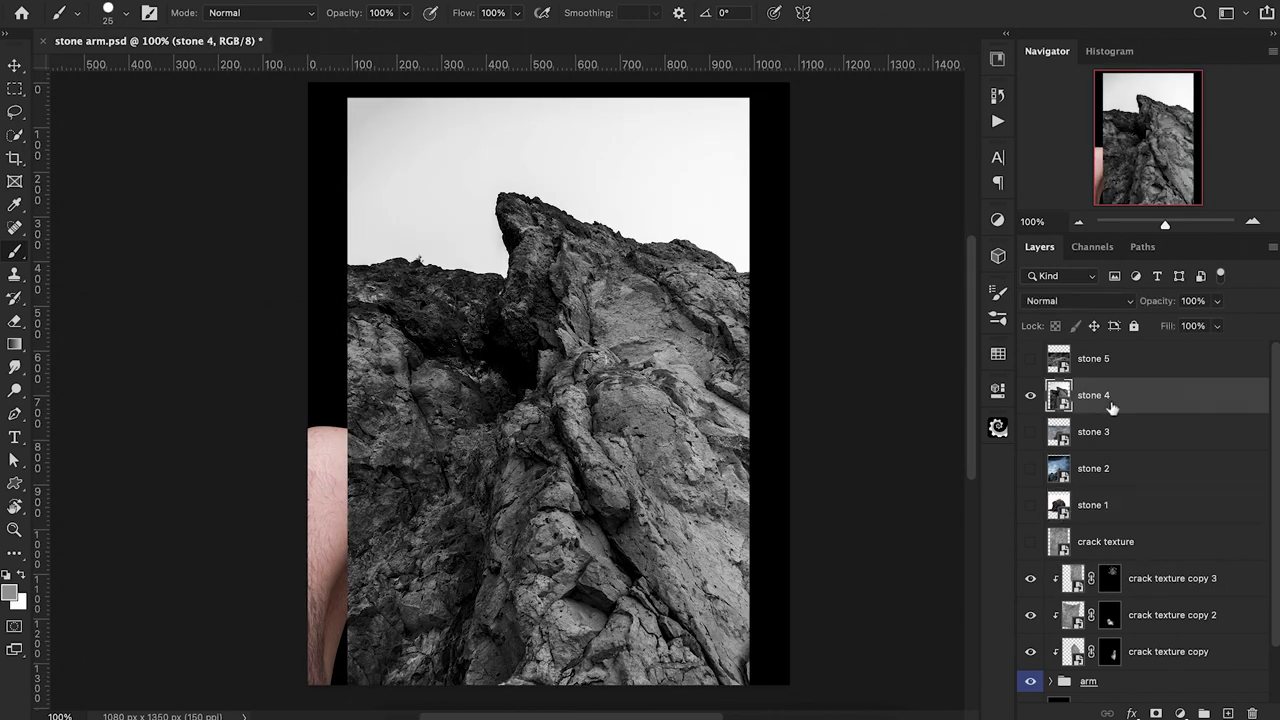
pyautogui.press('w')
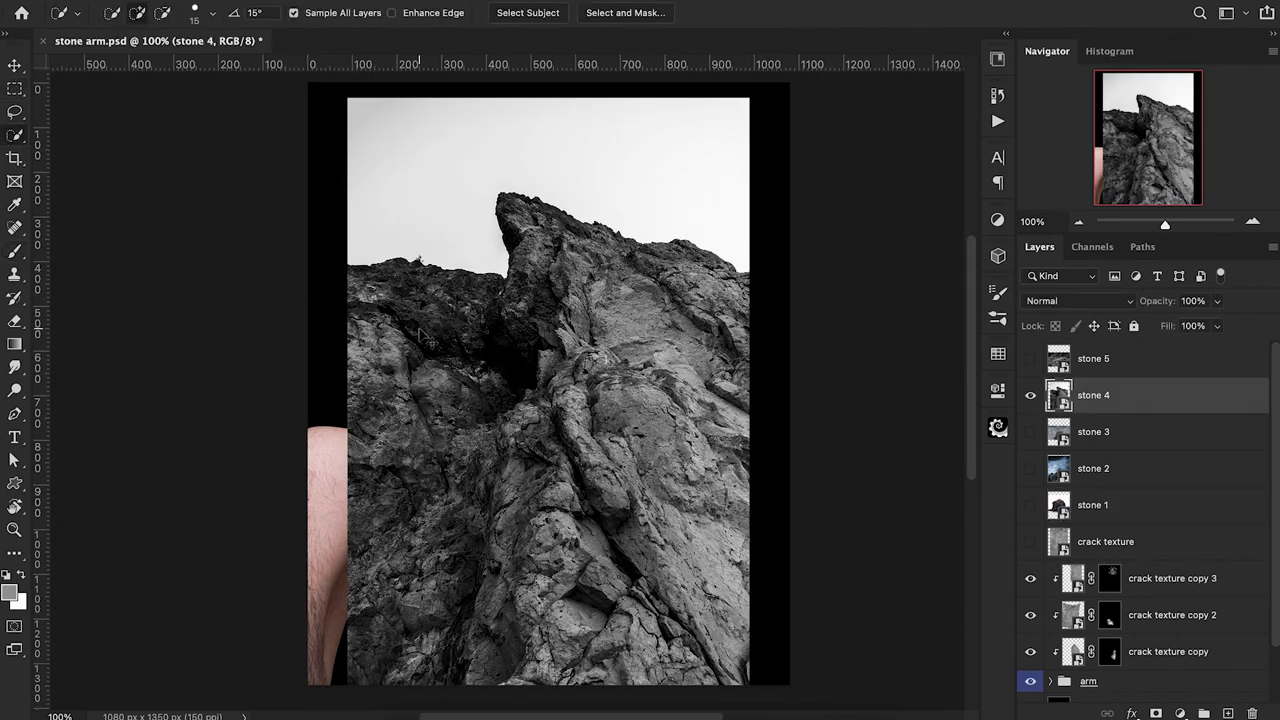
pyautogui.press('super+plus')
pyautogui.scroll(-5, 420, 329)
pyautogui.moveTo(500, 330)
pyautogui.mouseDown()
pyautogui.moveTo(618, 480)
pyautogui.moveTo(762, 598)
pyautogui.moveTo(770, 635)
pyautogui.moveTo(474, 585)
pyautogui.moveTo(505, 470)
pyautogui.moveTo(455, 380)
pyautogui.moveTo(420, 430)
pyautogui.moveTo(425, 560)
pyautogui.moveTo(405, 630)
pyautogui.mouseUp()
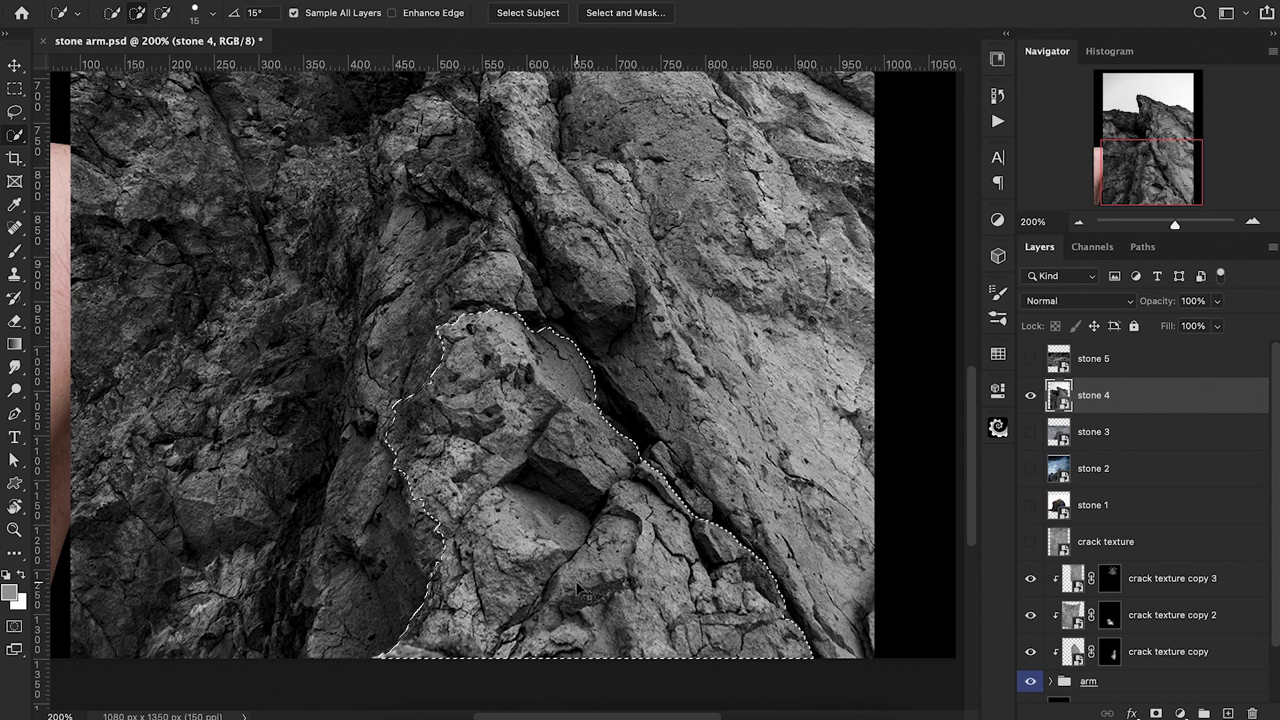
pyautogui.hotkey('ctrl', 'j')
# With stone 4 hidden, place the copied rock layer above crack texture copy 3 and scale it down over the forearm.
pyautogui.click(1033, 432)
pyautogui.moveTo(1128, 408); pyautogui.dragTo(1115, 588)
pyautogui.hotkey('ctrl', 't')
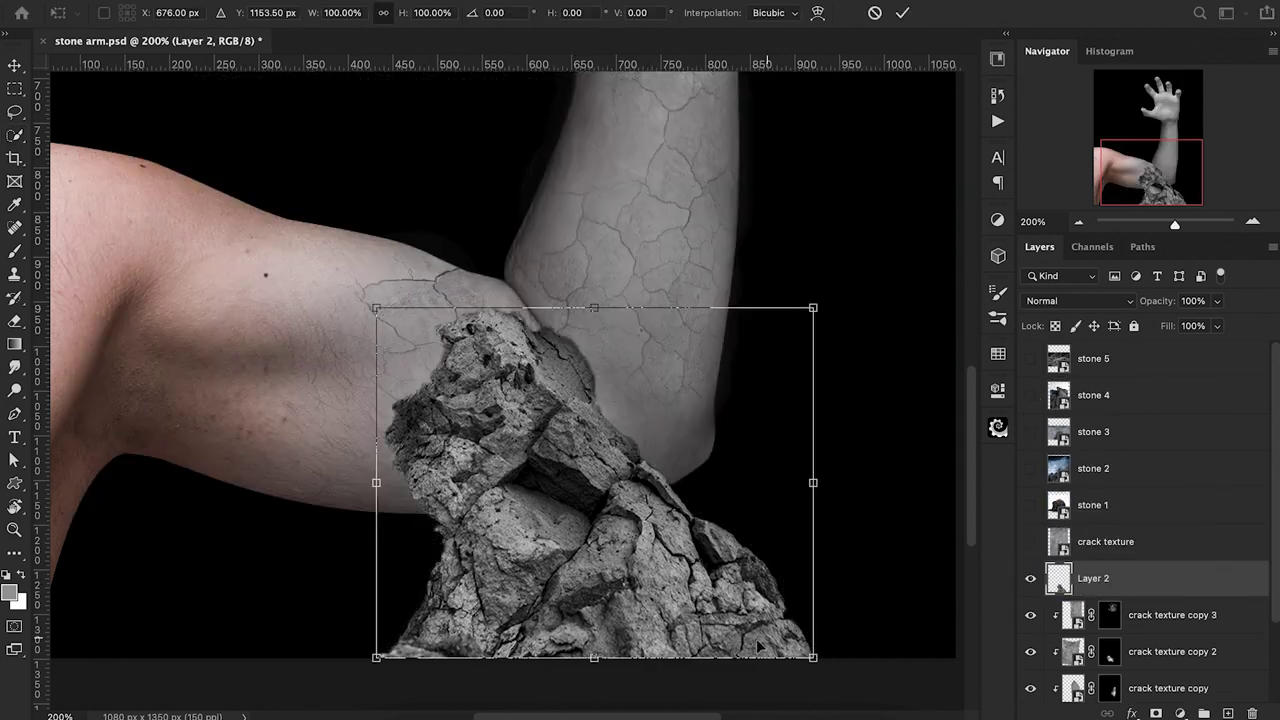
pyautogui.moveTo(667, 571); pyautogui.dragTo(689, 275)
pyautogui.moveTo(838, 367); pyautogui.dragTo(756, 301)
pyautogui.scroll(3, 756, 301)
pyautogui.moveTo(623, 328); pyautogui.dragTo(662, 315)
pyautogui.scroll(3, 662, 318)
pyautogui.moveTo(632, 430)
pyautogui.mouseDown()
pyautogui.moveTo(588, 455)
pyautogui.moveTo(589, 422)
pyautogui.moveTo(641, 427)
pyautogui.mouseUp()
pyautogui.press('Return')
# Add a layer mask to the forearm rock and paint out a diagonal strip across it with a Hard Round black brush.
pyautogui.press('w')
pyautogui.click(1156, 712)
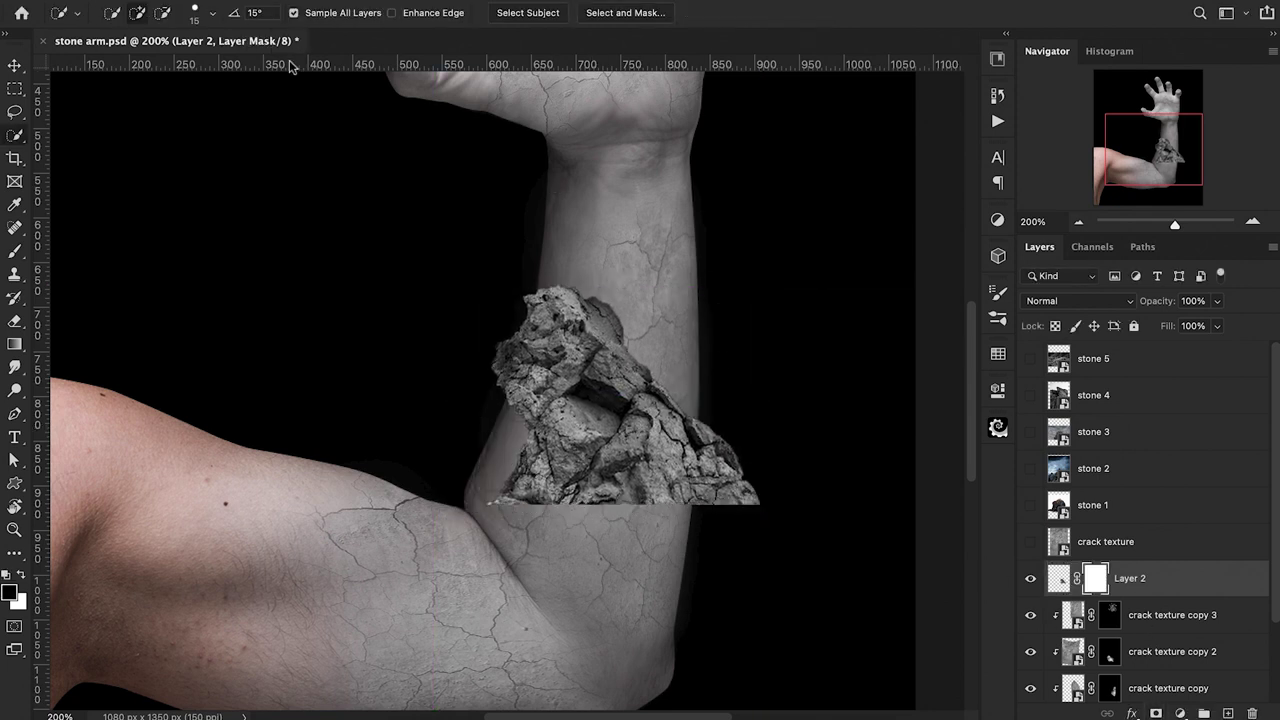
pyautogui.press('b')
pyautogui.click(109, 11)
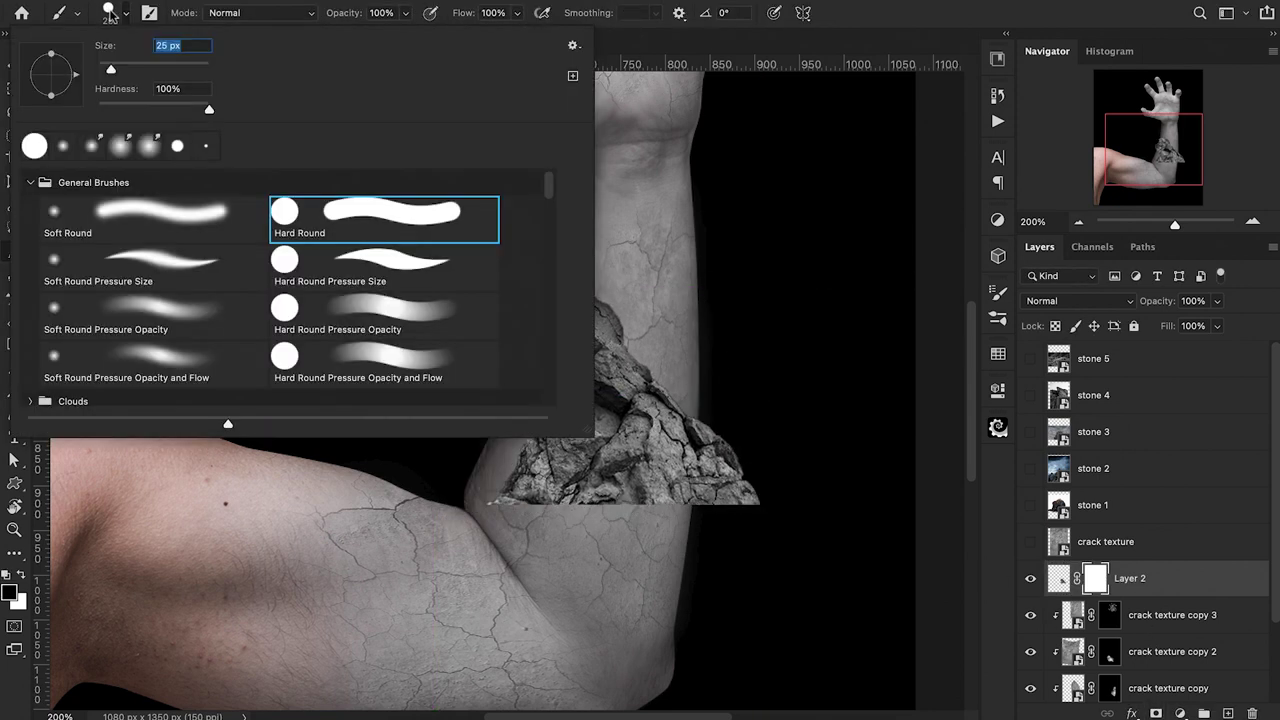
pyautogui.click(110, 14)
pyautogui.press('super+plus')
pyautogui.moveTo(690, 308)
pyautogui.mouseDown()
pyautogui.moveTo(577, 360)
pyautogui.moveTo(557, 428)
pyautogui.mouseUp()
pyautogui.press('[')
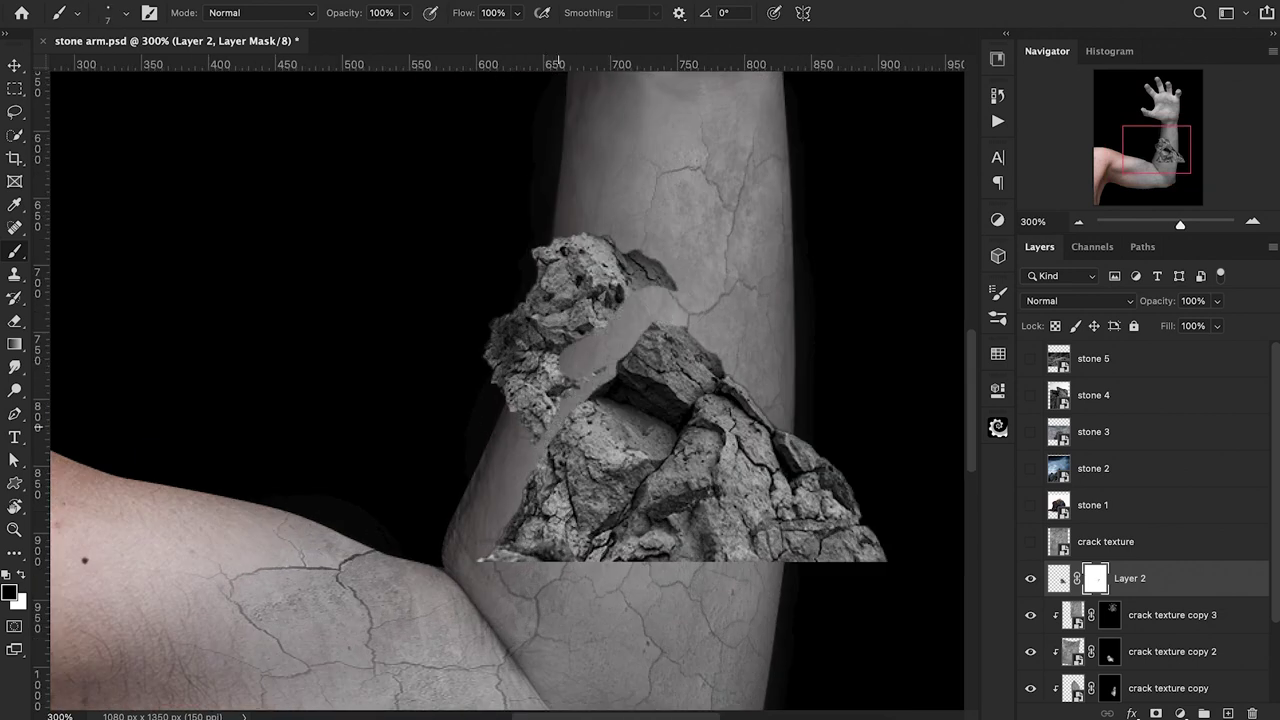
pyautogui.moveTo(667, 322); pyautogui.dragTo(720, 371)
# Mask away the forearm rock's outer right and lower edges with a 15 px brush, refining them with a 6 px brush.
pyautogui.press(']')
pyautogui.press(']')
pyautogui.press(']')
pyautogui.press(']')
pyautogui.moveTo(780, 446)
pyautogui.mouseDown()
pyautogui.moveTo(737, 412)
pyautogui.moveTo(800, 515)
pyautogui.moveTo(750, 450)
pyautogui.moveTo(620, 510)
pyautogui.moveTo(658, 490)
pyautogui.moveTo(720, 500)
pyautogui.moveTo(733, 440)
pyautogui.moveTo(625, 530)
pyautogui.mouseUp()
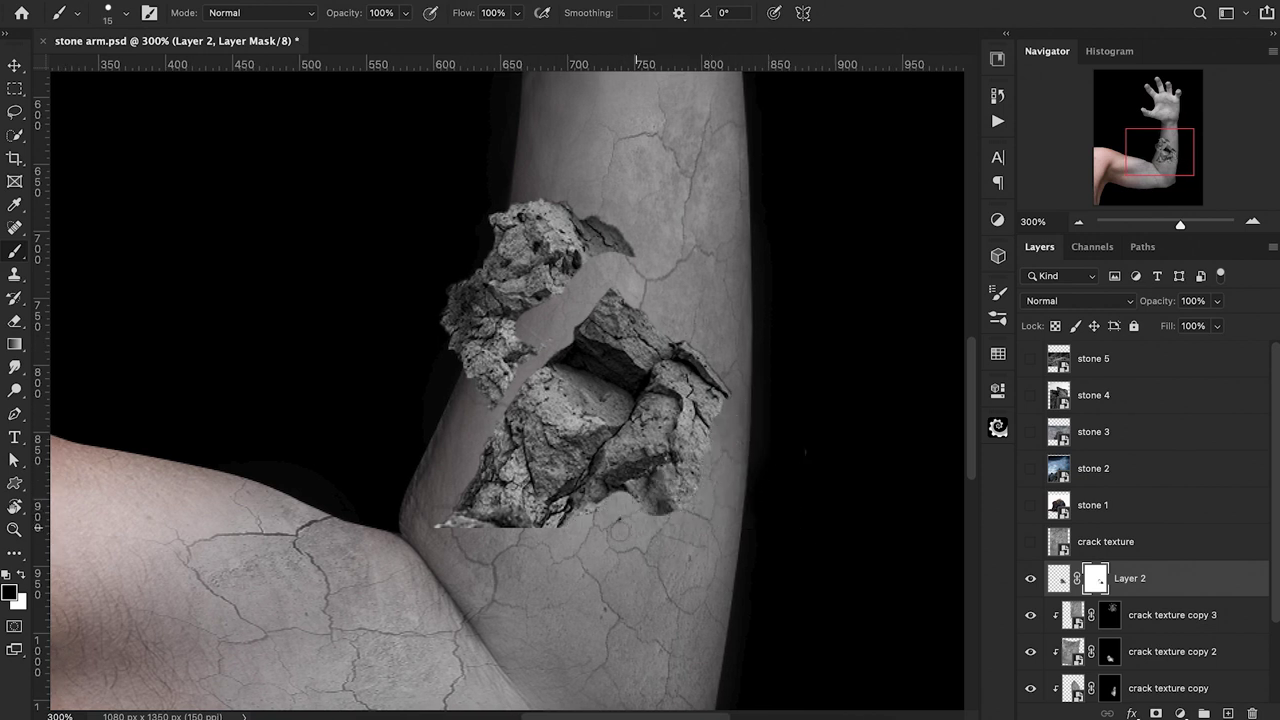
pyautogui.moveTo(490, 424)
pyautogui.mouseDown()
pyautogui.moveTo(455, 500)
pyautogui.moveTo(500, 520)
pyautogui.mouseUp()
pyautogui.press('[')
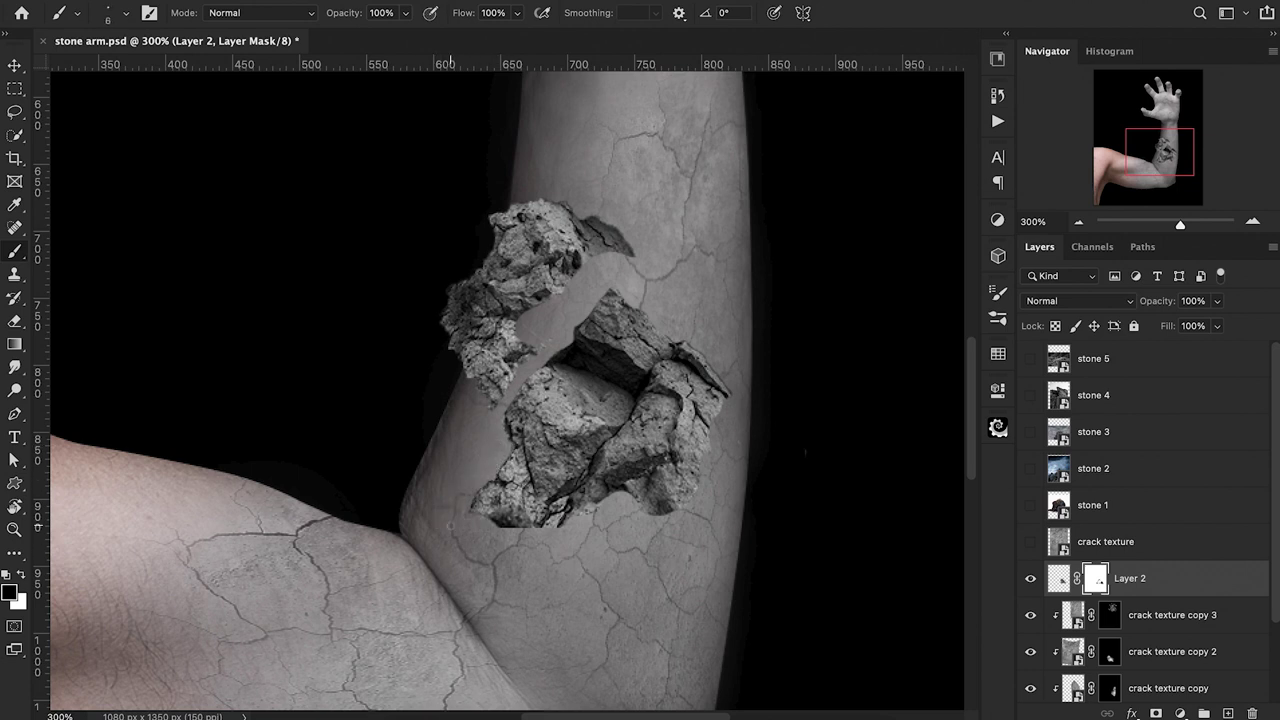
pyautogui.moveTo(594, 508); pyautogui.dragTo(588, 500)
# Enlarge the black brush and mask out the detached upper chunk of the forearm rock.
pyautogui.press(']')
pyautogui.press(']')
pyautogui.press(']')
pyautogui.press(']')
pyautogui.press(']')
pyautogui.press(']')
pyautogui.press(']')
pyautogui.press(']')
pyautogui.moveTo(612, 238)
pyautogui.mouseDown()
pyautogui.moveTo(557, 292)
pyautogui.moveTo(489, 248)
pyautogui.mouseUp()
# Blend the forearm rock's edges into the skin with a soft black brush at 70% opacity, reducing it from 30 to 20 px.
pyautogui.click(106, 16)
pyautogui.click(170, 230)
pyautogui.press('Return')
pyautogui.moveTo(650, 335)
pyautogui.mouseDown()
pyautogui.moveTo(615, 305)
pyautogui.moveTo(595, 318)
pyautogui.moveTo(677, 335)
pyautogui.mouseUp()
pyautogui.moveTo(495, 459)
pyautogui.mouseDown()
pyautogui.moveTo(498, 492)
pyautogui.moveTo(478, 516)
pyautogui.moveTo(490, 468)
pyautogui.moveTo(515, 458)
pyautogui.moveTo(515, 405)
pyautogui.mouseUp()
pyautogui.moveTo(730, 370)
pyautogui.mouseDown()
pyautogui.moveTo(700, 390)
pyautogui.moveTo(672, 510)
pyautogui.moveTo(645, 482)
pyautogui.mouseUp()
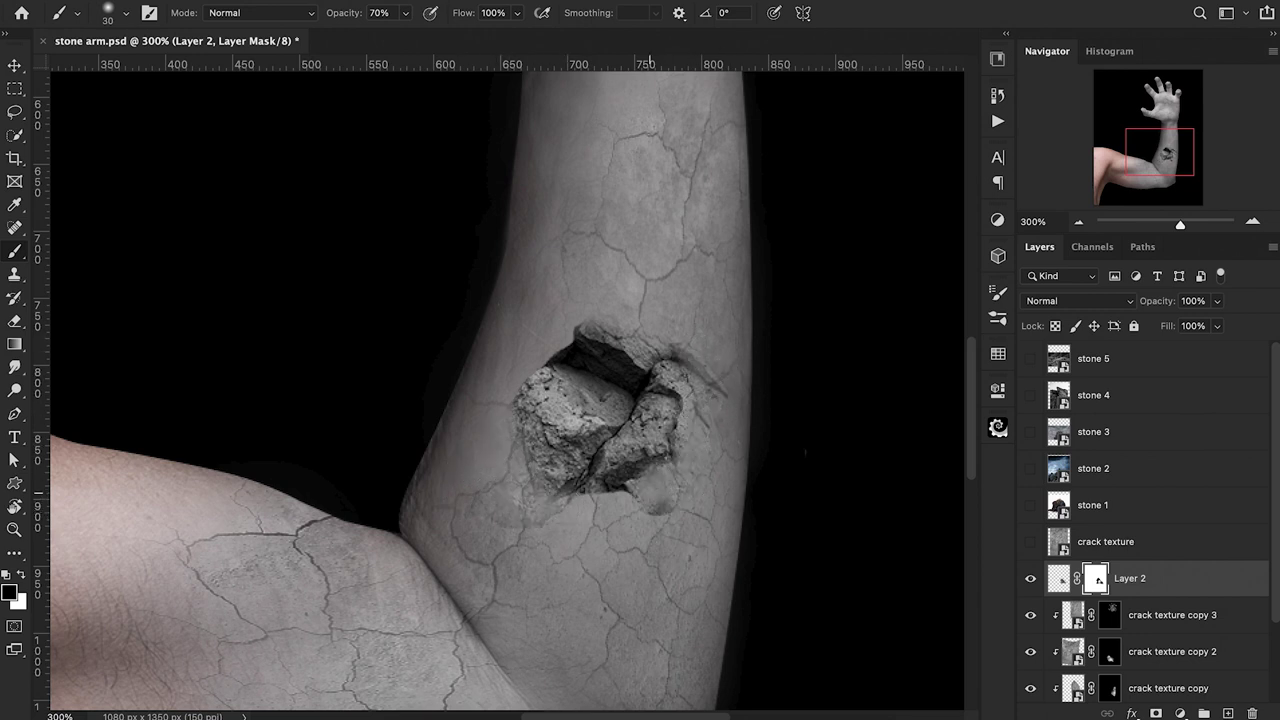
pyautogui.moveTo(660, 414); pyautogui.dragTo(604, 489)
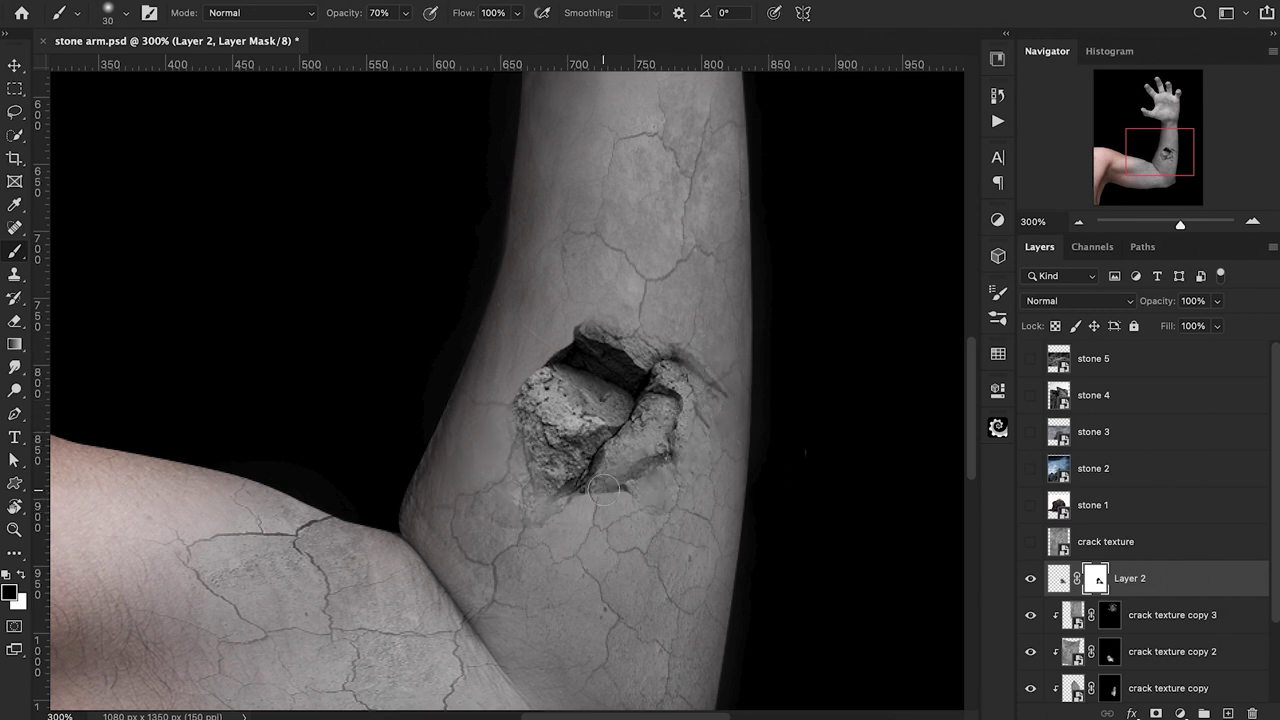
pyautogui.moveTo(648, 426); pyautogui.dragTo(608, 470)
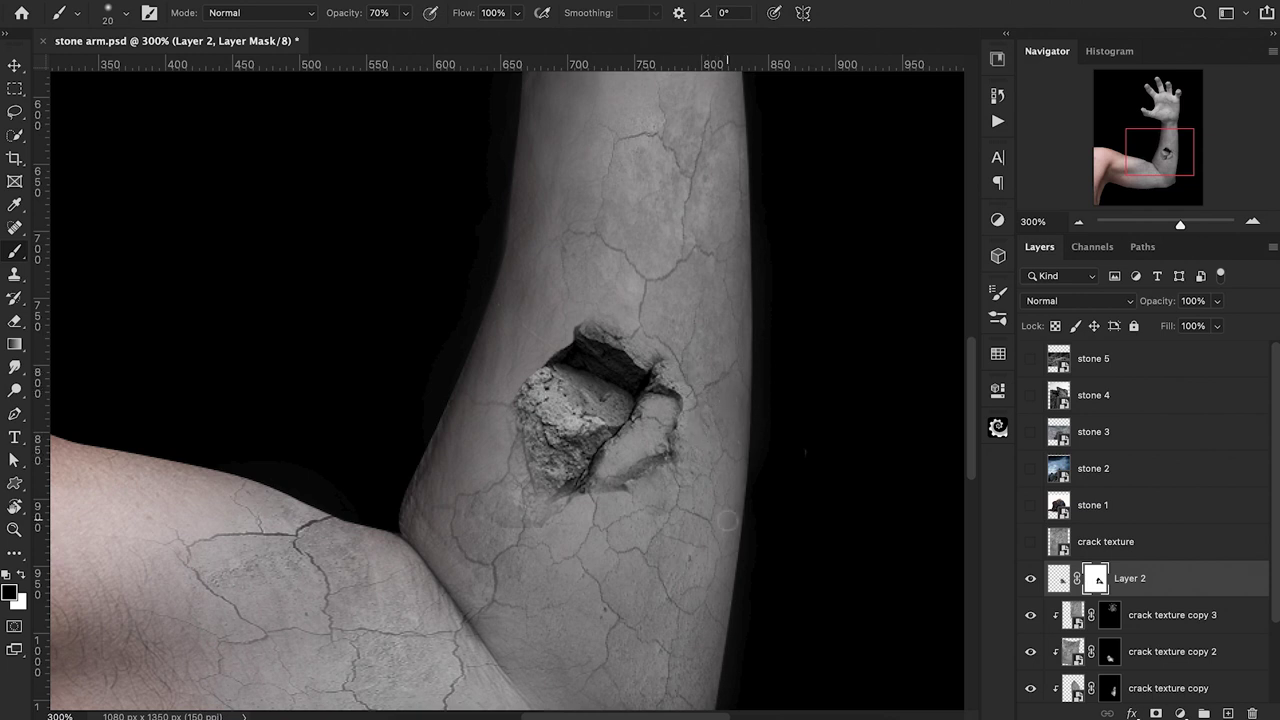
# Move the masked rock hole on Layer 2 higher up the forearm, closer to the wrist.
pyautogui.hotkey('ctrl', '1')
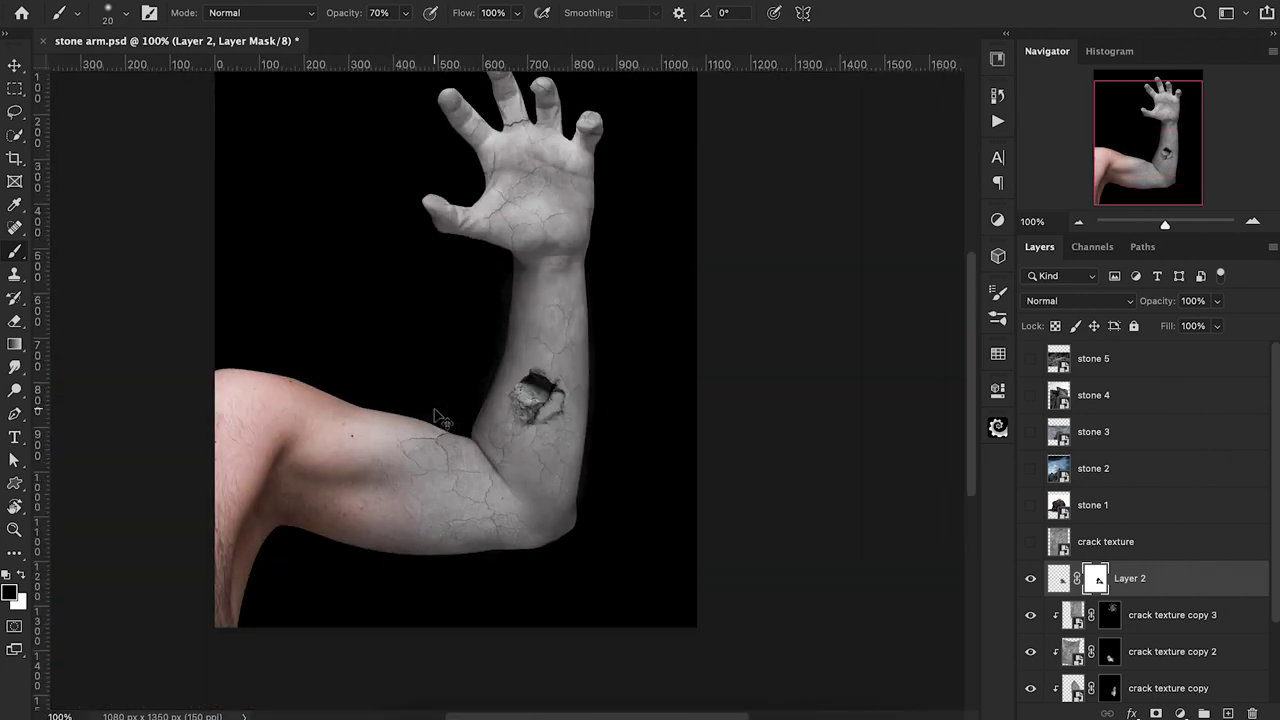
pyautogui.hotkey('ctrl', '+')
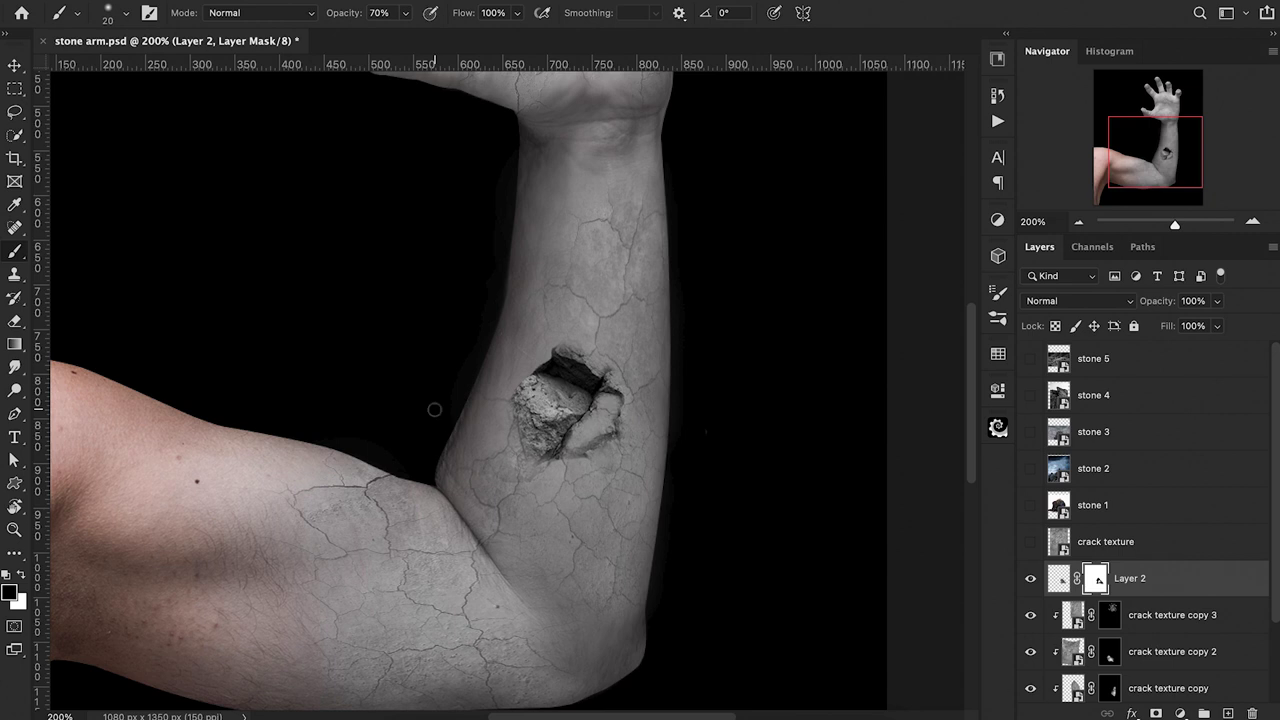
pyautogui.click(1058, 578)
pyautogui.hotkey('ctrl', 't')
pyautogui.moveTo(628, 372); pyautogui.dragTo(669, 283)
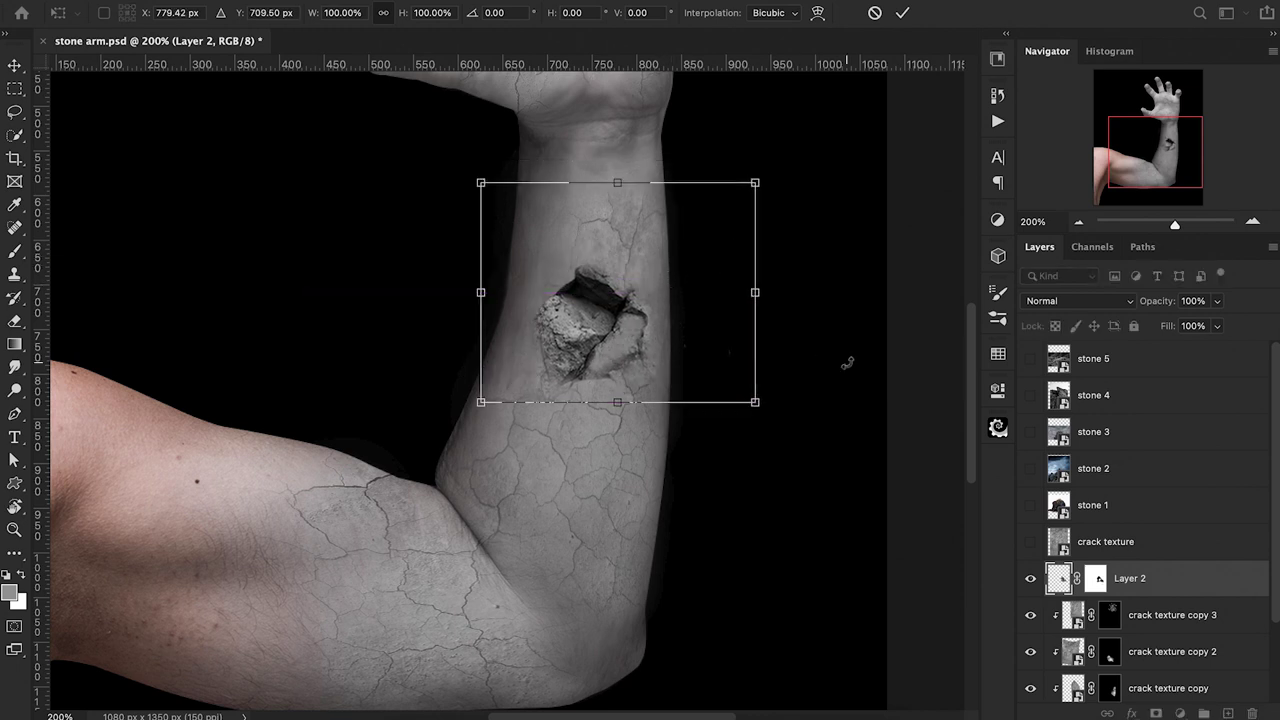
pyautogui.scroll(4, 691, 434)
pyautogui.moveTo(587, 466)
pyautogui.mouseDown()
pyautogui.moveTo(585, 434)
pyautogui.moveTo(588, 461)
pyautogui.moveTo(600, 458)
pyautogui.mouseUp()
pyautogui.press('Return')
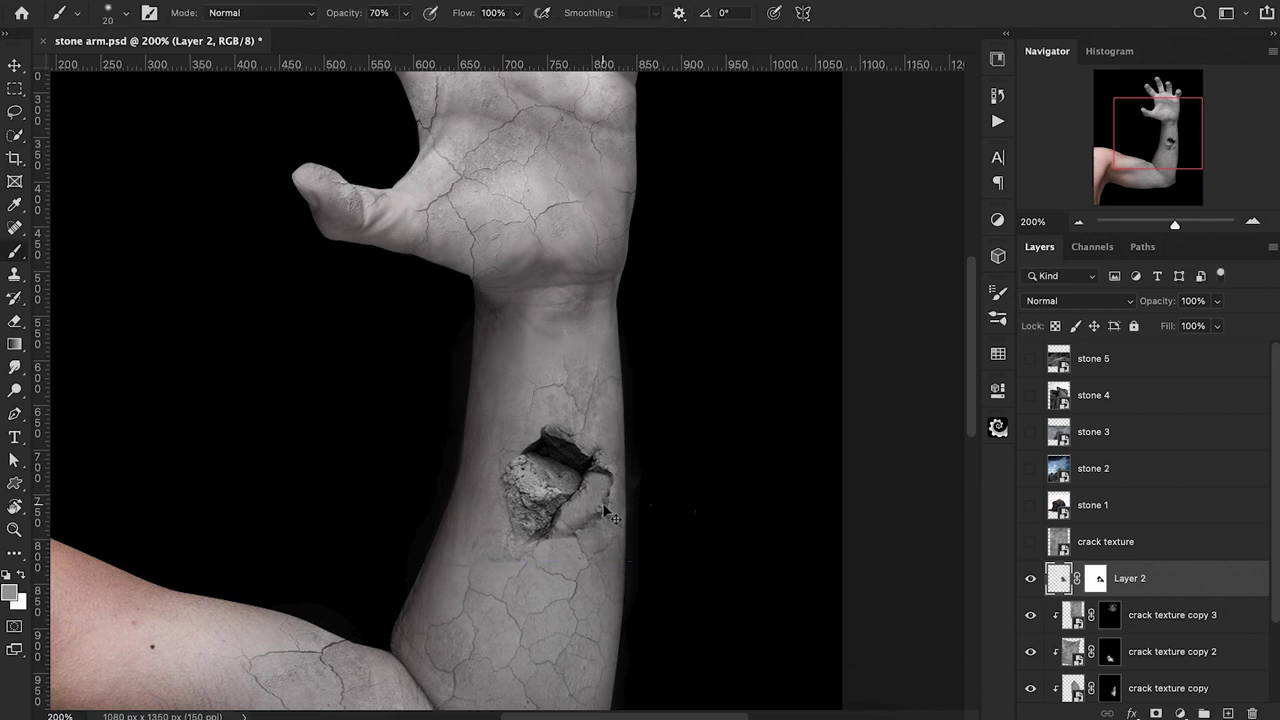
# Quick-select the upper central rock face on stone 1 and copy it to a new layer.
pyautogui.hotkey('ctrl', '-')
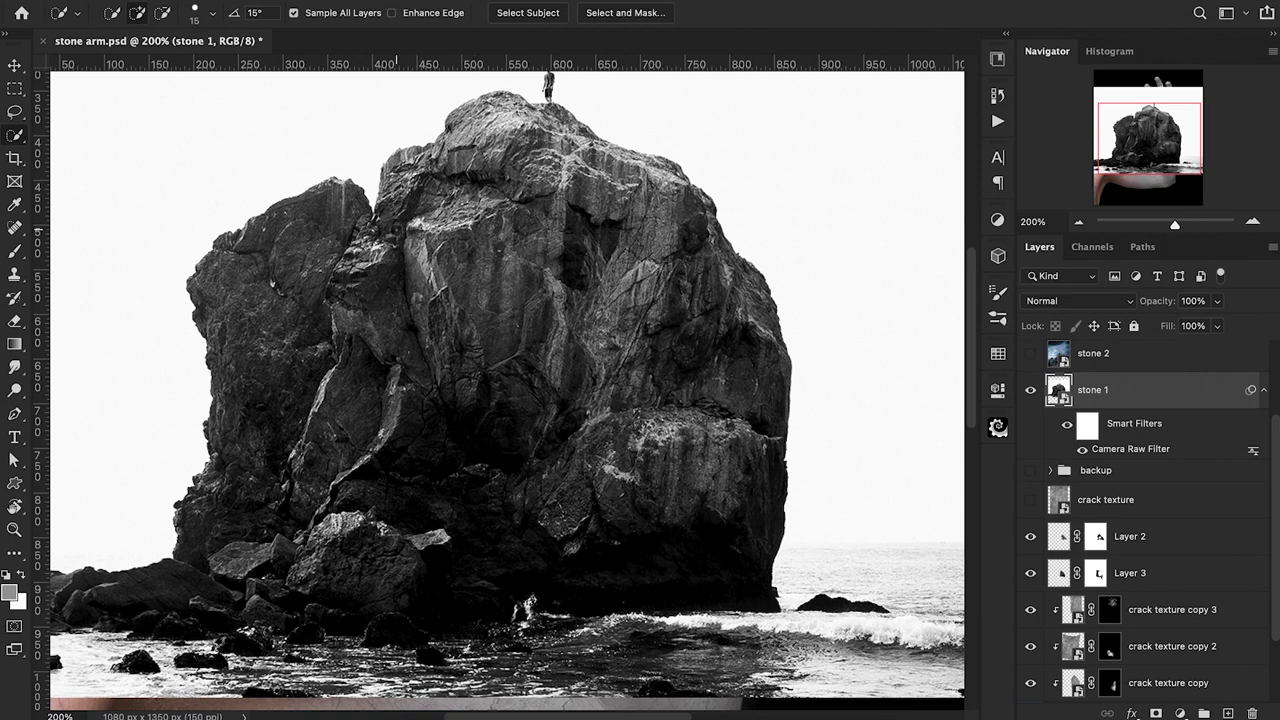
pyautogui.moveTo(399, 185)
pyautogui.mouseDown()
pyautogui.moveTo(450, 235)
pyautogui.moveTo(485, 307)
pyautogui.moveTo(379, 284)
pyautogui.moveTo(369, 242)
pyautogui.moveTo(350, 312)
pyautogui.mouseUp()
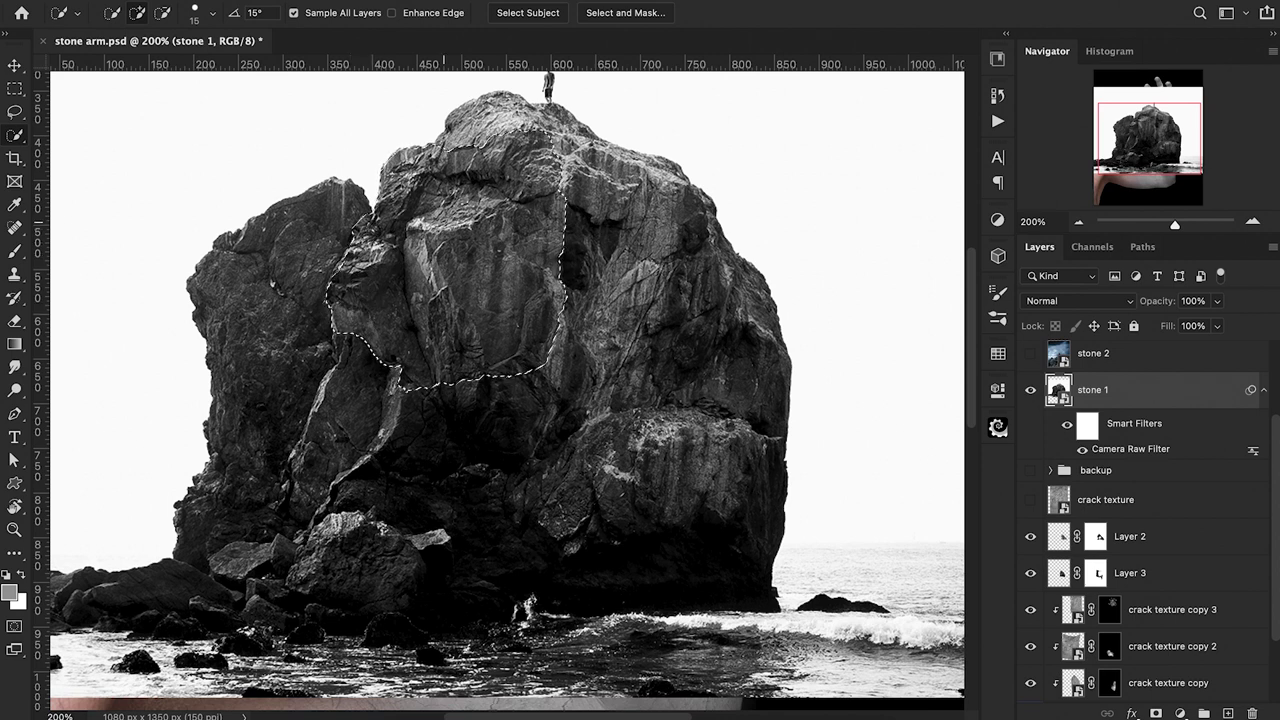
pyautogui.hotkey('ctrl', 'j')
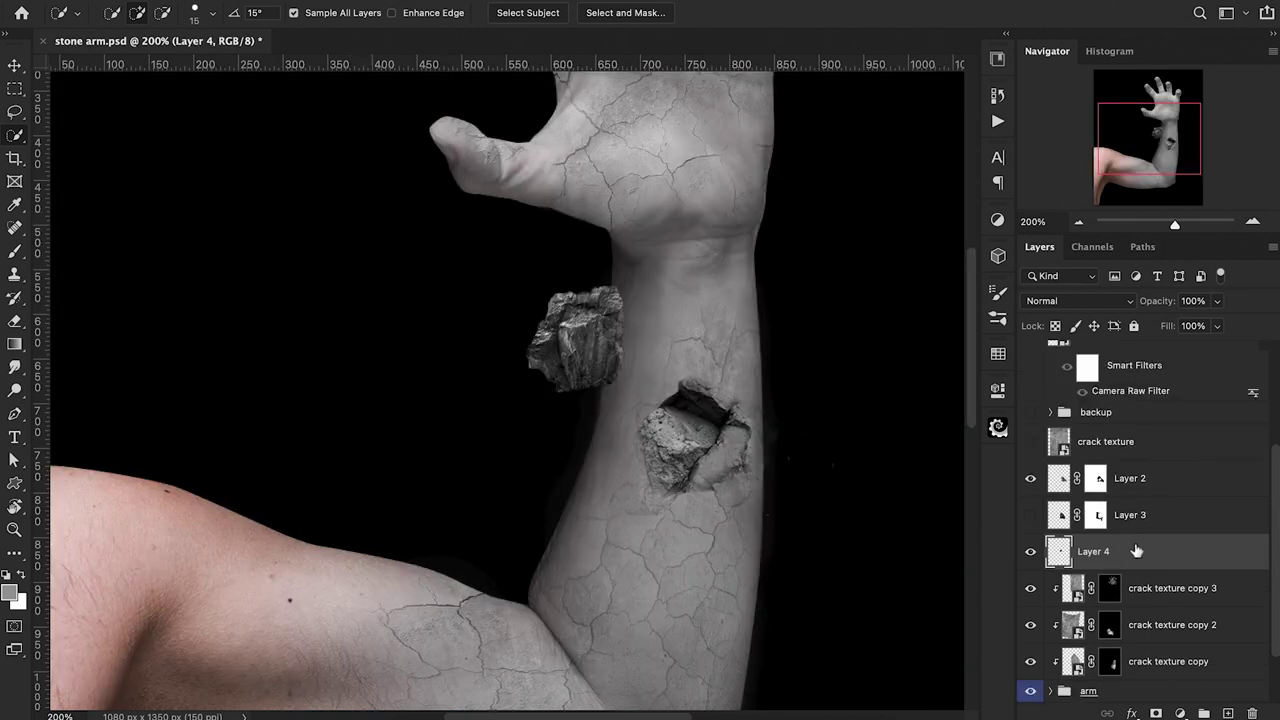
# Position the Layer 4 rock piece over the upper edge of the forearm hole, keeping it unrotated.
pyautogui.hotkey('ctrl', 't')
pyautogui.moveTo(556, 302); pyautogui.dragTo(638, 345)
pyautogui.moveTo(737, 300); pyautogui.dragTo(721, 332)
pyautogui.press('super+z')
pyautogui.moveTo(659, 385); pyautogui.dragTo(670, 380)
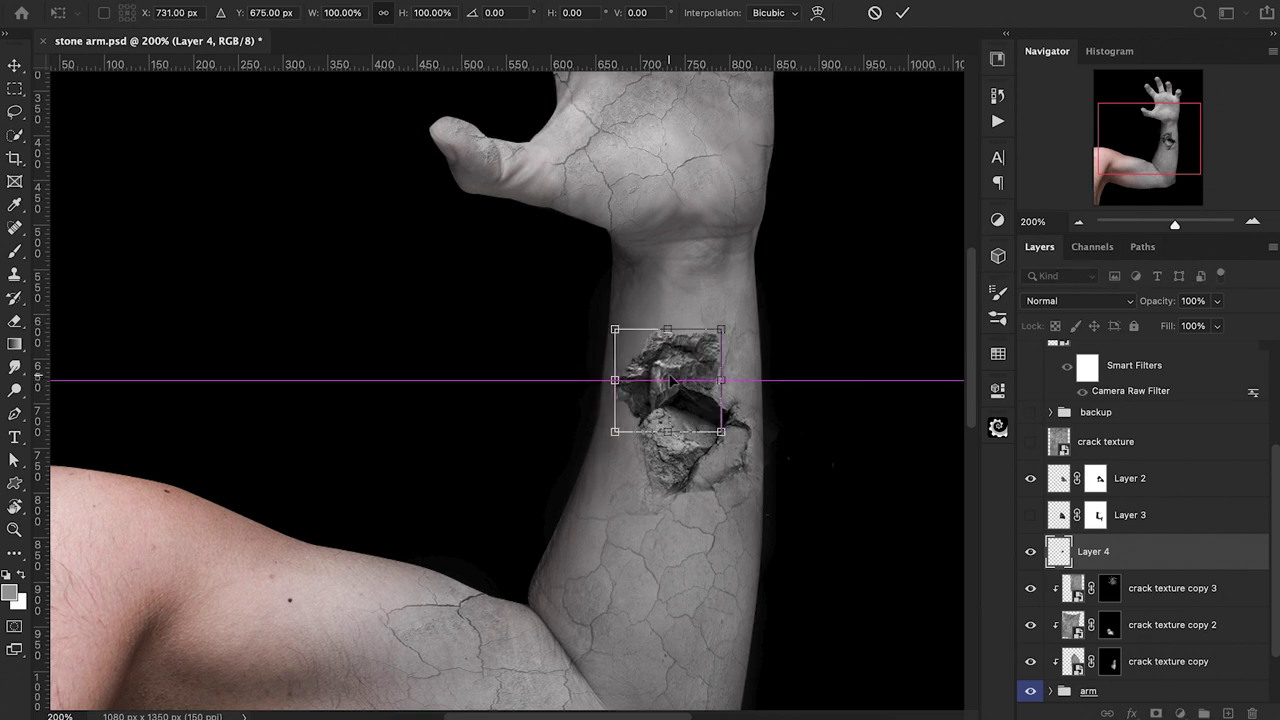
pyautogui.press('Return')
# Mask the Layer 4 rock and fade its outer edges with a Soft Round black brush at 50% opacity, reducing it from 35 to 20 px.
pyautogui.click(1156, 713)
pyautogui.press('b')
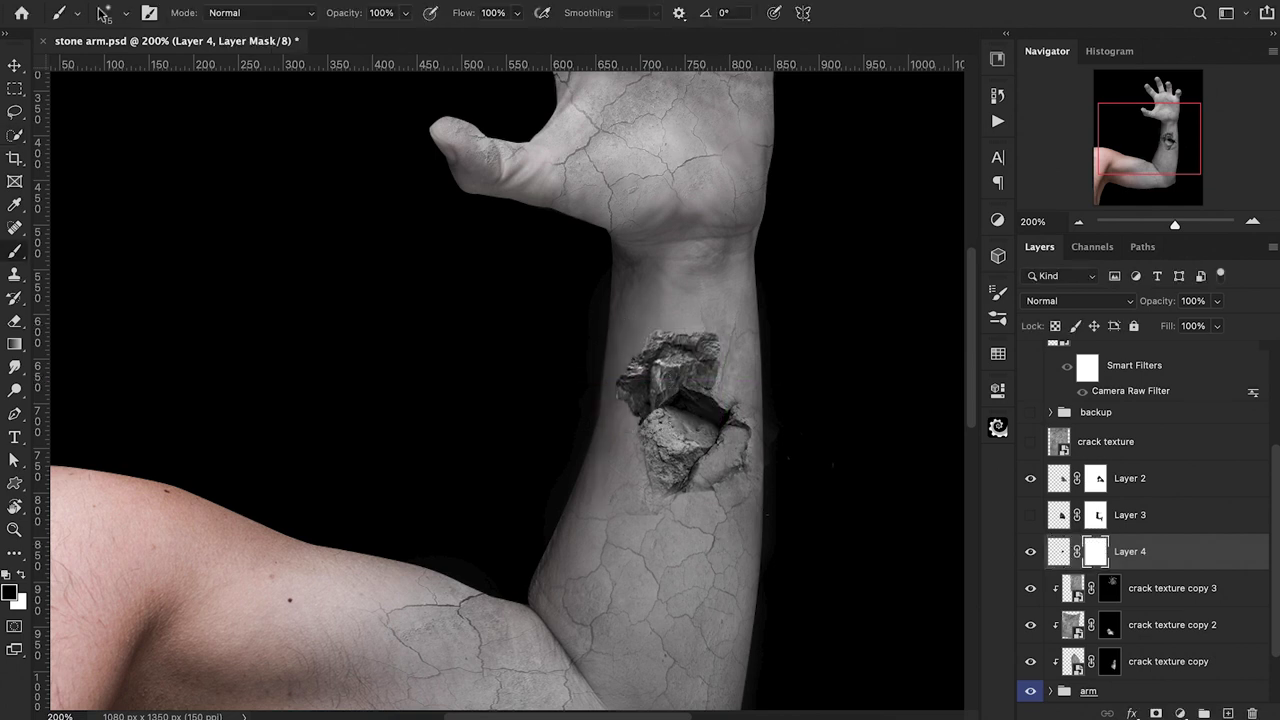
pyautogui.click(111, 17)
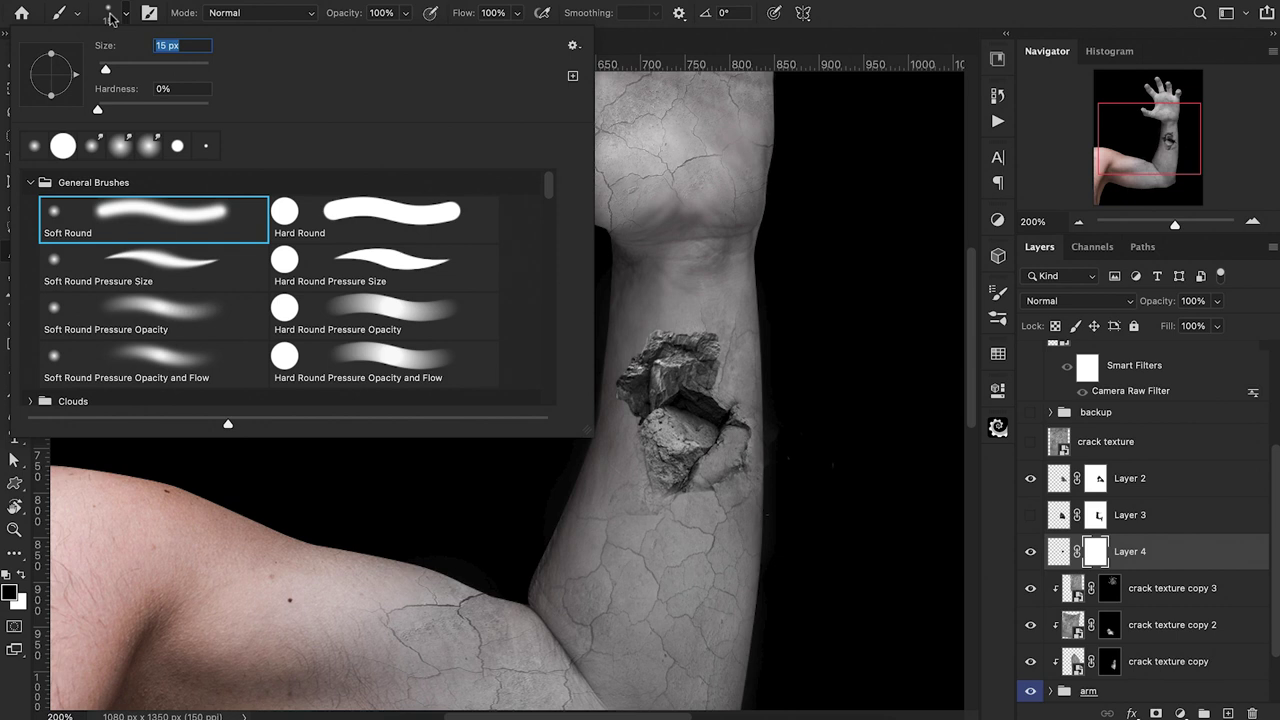
pyautogui.click(111, 17)
pyautogui.moveTo(698, 329)
pyautogui.mouseDown()
pyautogui.moveTo(727, 347)
pyautogui.moveTo(710, 383)
pyautogui.mouseUp()
pyautogui.moveTo(622, 361); pyautogui.dragTo(629, 405)
pyautogui.press('[')
pyautogui.press('[')
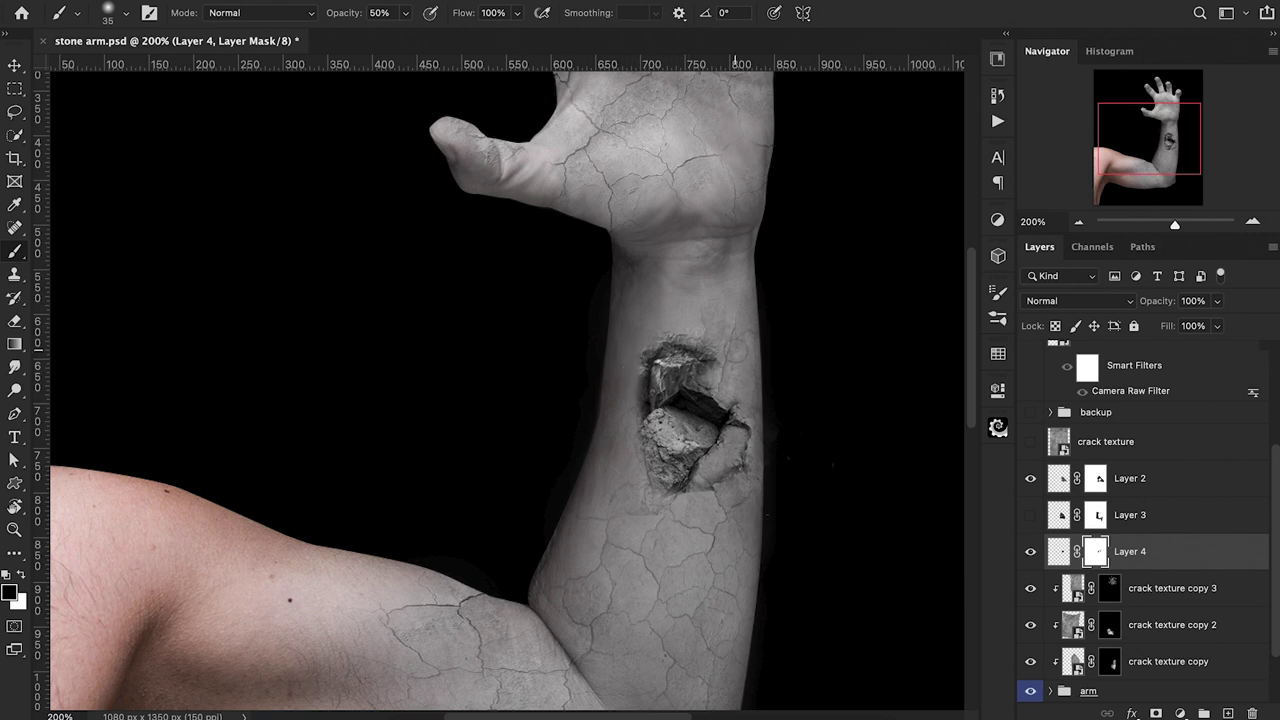
pyautogui.press('[')
pyautogui.press('[')
pyautogui.press('[')
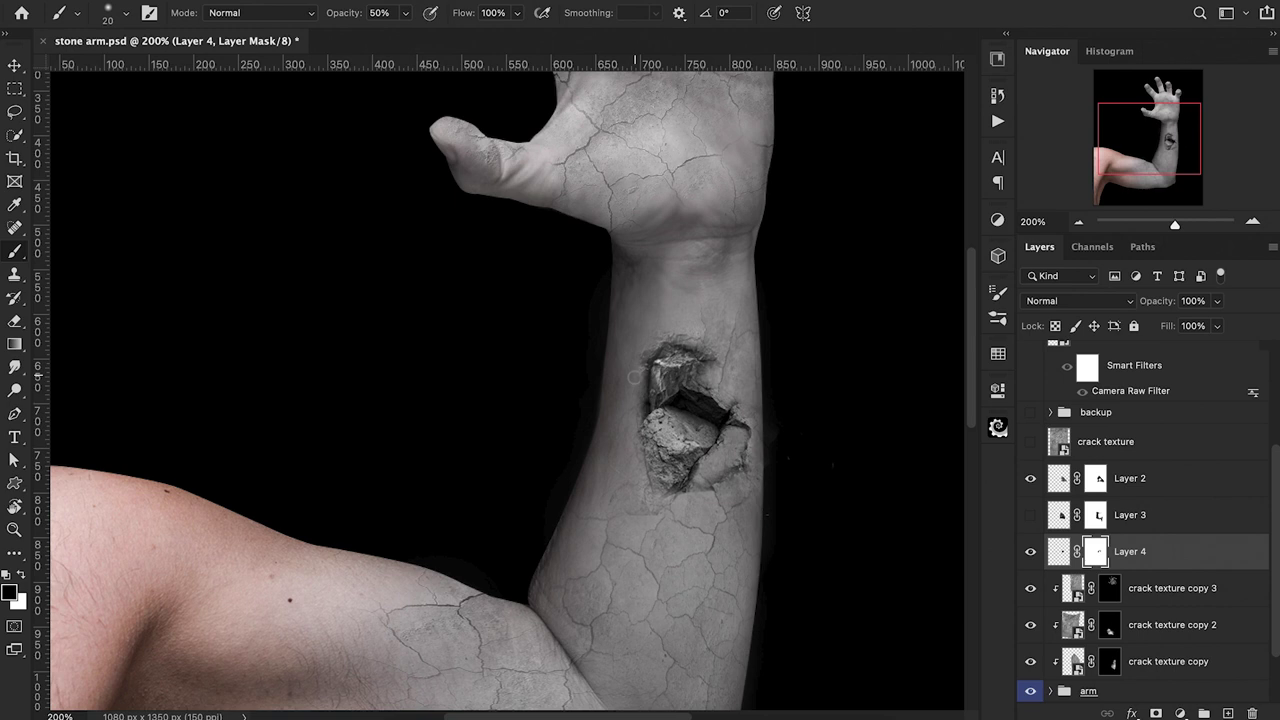
pyautogui.scroll(-2, 500, 390)
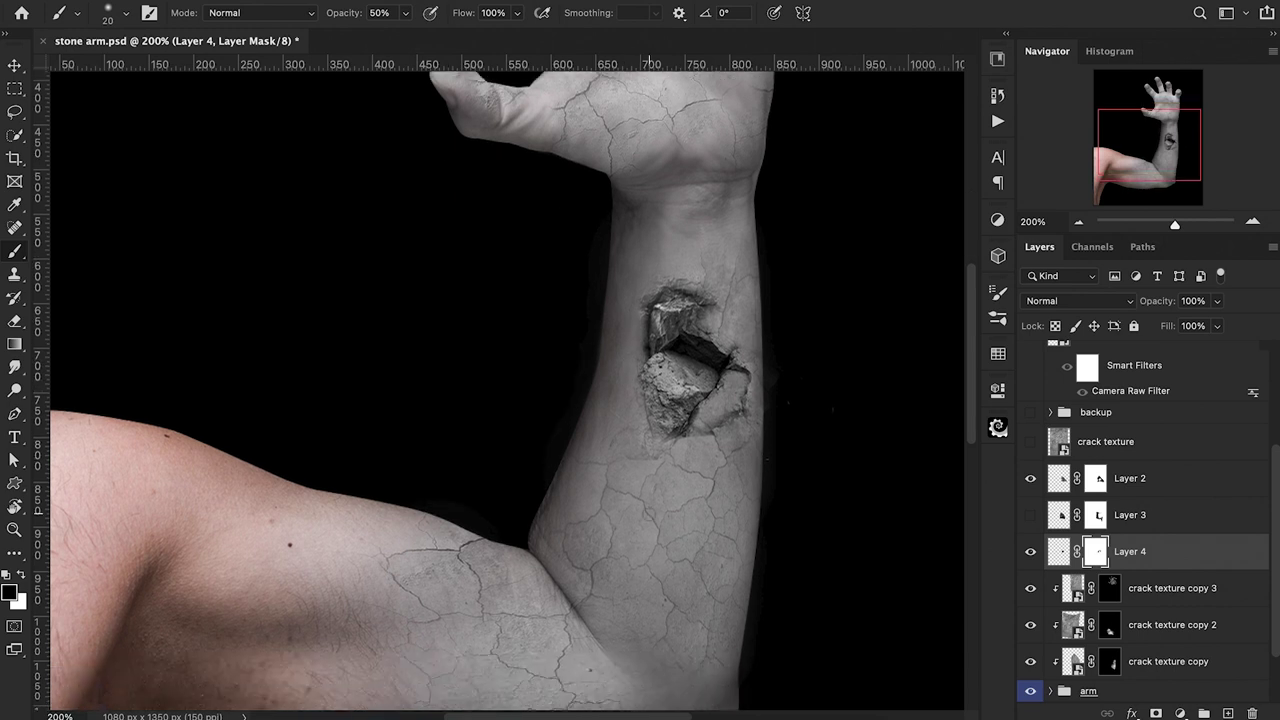
pyautogui.hotkey('ctrl', '-')
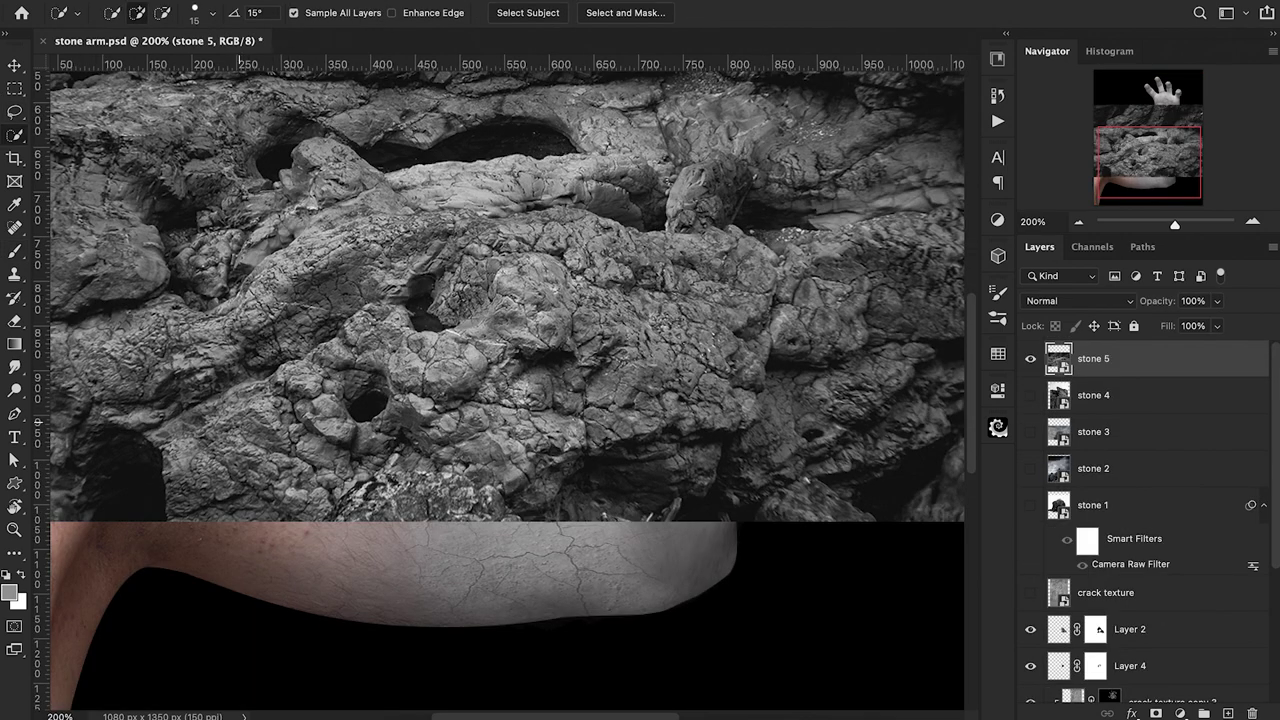
# Quick-select the large central rock formation on stone 5, copy it to a new layer and place that layer directly above Layer 2.
pyautogui.moveTo(378, 325)
pyautogui.mouseDown()
pyautogui.moveTo(407, 343)
pyautogui.moveTo(490, 343)
pyautogui.moveTo(583, 262)
pyautogui.moveTo(588, 242)
pyautogui.moveTo(693, 250)
pyautogui.moveTo(728, 285)
pyautogui.moveTo(705, 330)
pyautogui.moveTo(625, 320)
pyautogui.moveTo(543, 242)
pyautogui.moveTo(452, 215)
pyautogui.moveTo(451, 290)
pyautogui.moveTo(321, 292)
pyautogui.moveTo(283, 305)
pyautogui.moveTo(271, 330)
pyautogui.moveTo(248, 322)
pyautogui.moveTo(309, 252)
pyautogui.moveTo(439, 205)
pyautogui.moveTo(420, 180)
pyautogui.mouseUp()
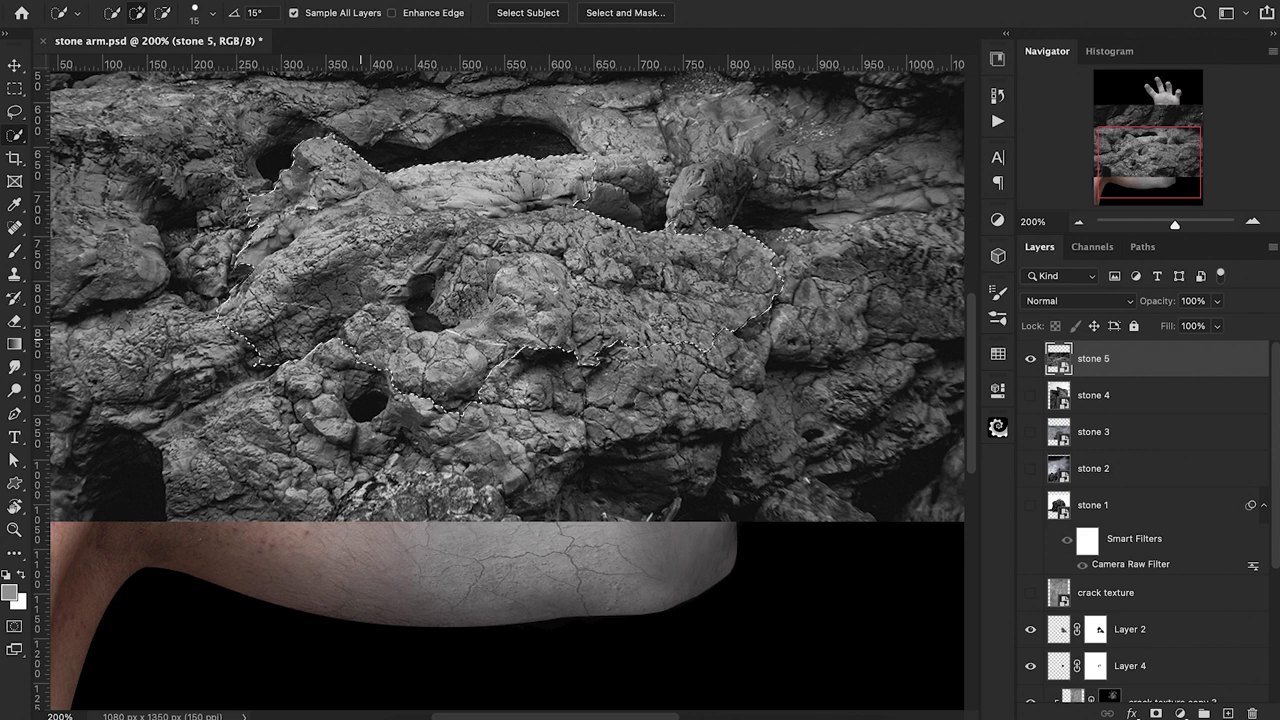
pyautogui.moveTo(450, 375)
pyautogui.mouseDown()
pyautogui.moveTo(670, 372)
pyautogui.moveTo(569, 390)
pyautogui.moveTo(508, 432)
pyautogui.moveTo(345, 443)
pyautogui.moveTo(250, 380)
pyautogui.moveTo(230, 450)
pyautogui.moveTo(260, 480)
pyautogui.moveTo(300, 480)
pyautogui.mouseUp()
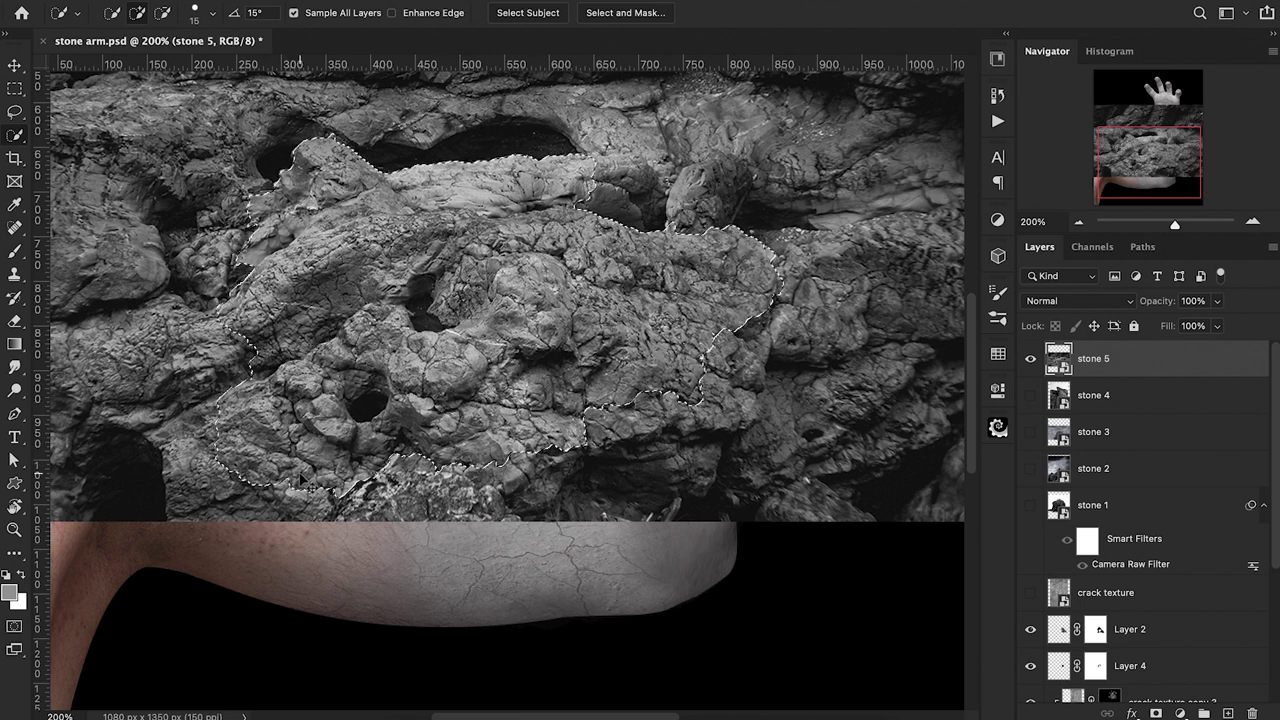
pyautogui.hotkey('ctrl', 'j')
pyautogui.click(1031, 395)
pyautogui.moveTo(1163, 372); pyautogui.dragTo(1107, 662)
# Scale the Layer 5 rock to 77.21%, rotate it 21.95° and move it over the palm.
pyautogui.hotkey('ctrl', 't')
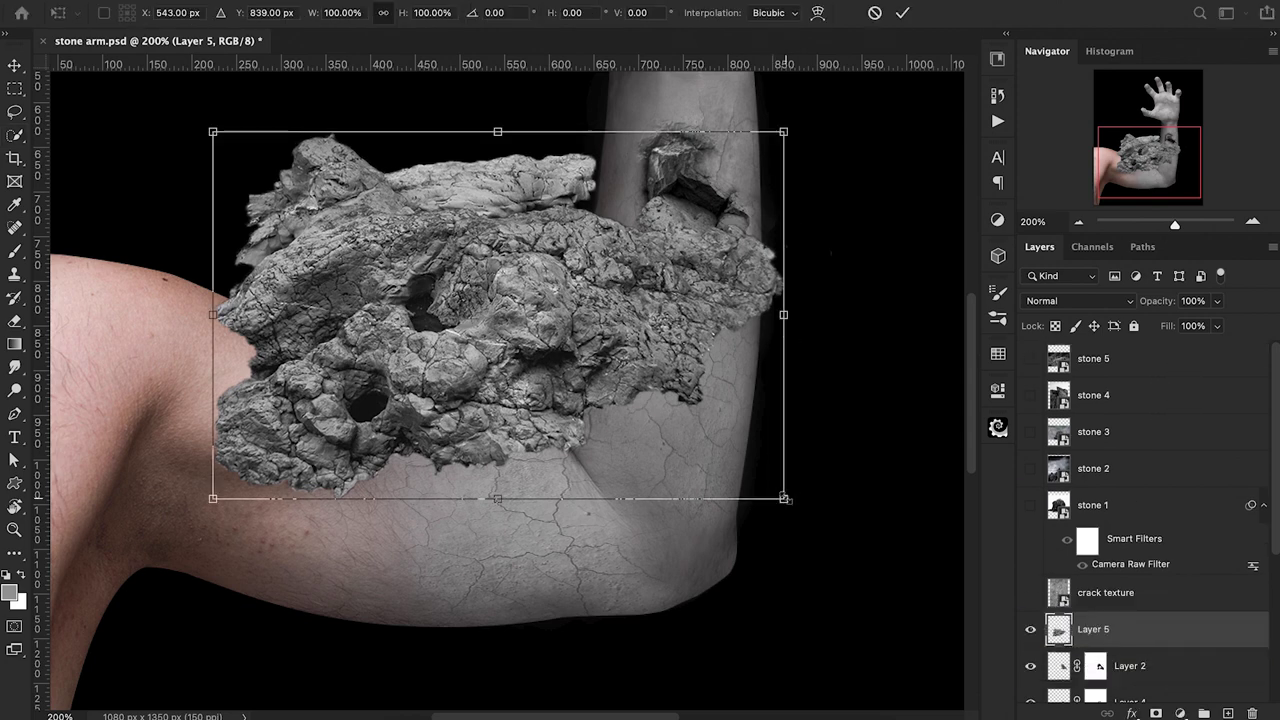
pyautogui.moveTo(784, 498); pyautogui.dragTo(654, 414)
pyautogui.scroll(5, 591, 380)
pyautogui.moveTo(497, 442); pyautogui.dragTo(645, 211)
pyautogui.scroll(5, 640, 220)
pyautogui.hscroll(3, 640, 220)
pyautogui.moveTo(698, 284); pyautogui.dragTo(752, 380)
pyautogui.moveTo(469, 452); pyautogui.dragTo(583, 321)
pyautogui.moveTo(751, 203); pyautogui.dragTo(757, 213)
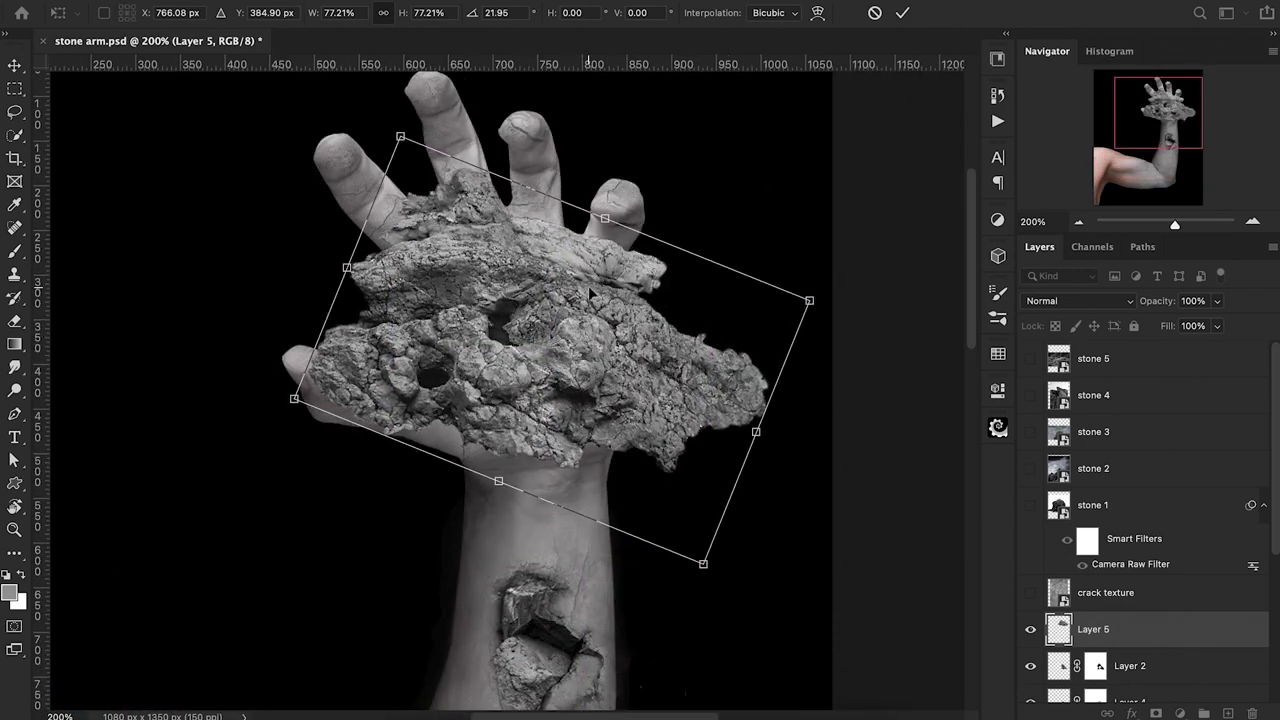
pyautogui.moveTo(589, 291); pyautogui.dragTo(578, 285)
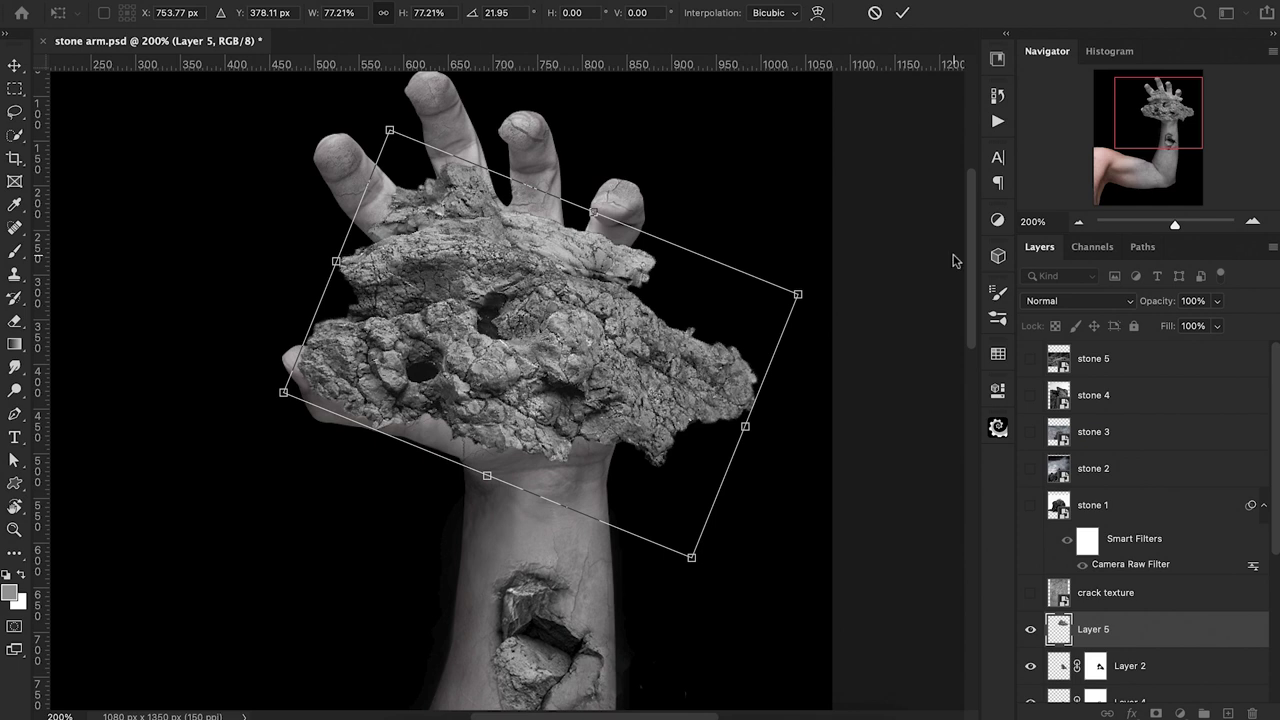
# Fine-tune the palm rock's rotation and position at 31% layer opacity, and restore the opacity to 100%.
pyautogui.moveTo(1163, 307); pyautogui.dragTo(1101, 310)
pyautogui.moveTo(760, 198); pyautogui.dragTo(743, 174)
pyautogui.moveTo(517, 322); pyautogui.dragTo(525, 321)
pyautogui.press('Return')
pyautogui.press('w')
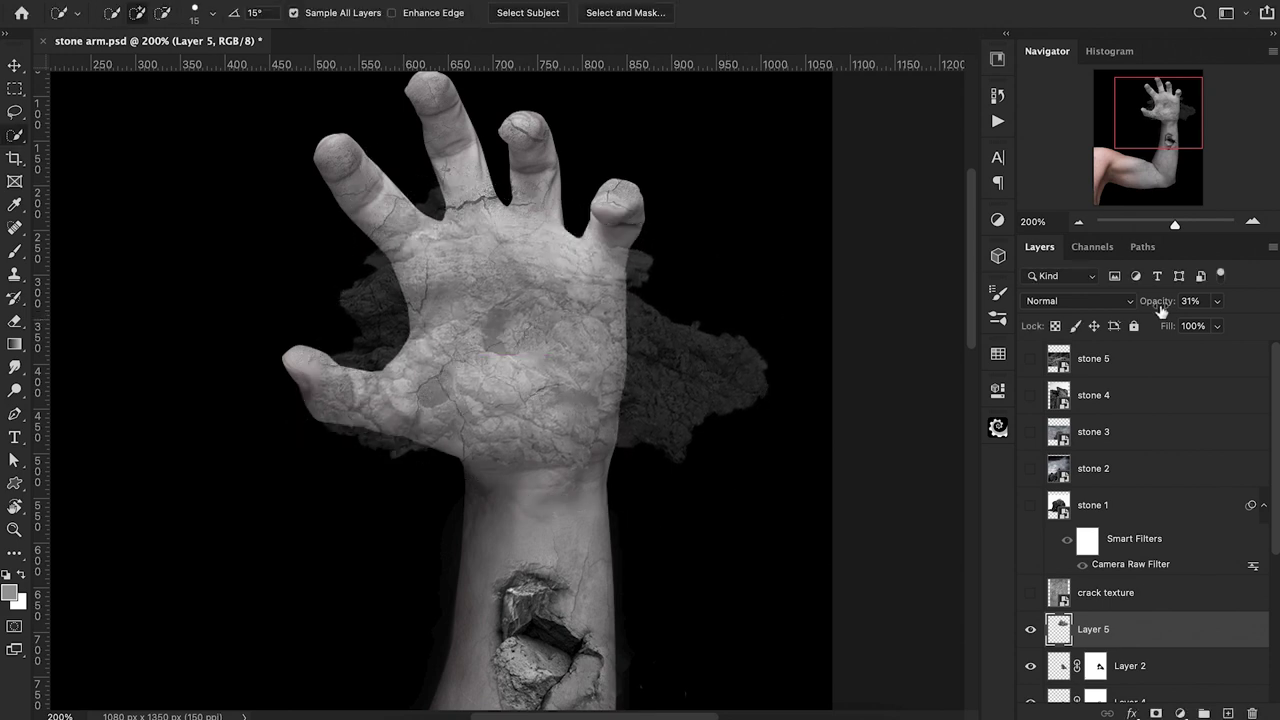
pyautogui.moveTo(1161, 309); pyautogui.dragTo(1232, 309)
# Add a layer mask to the Layer 5 rock and keep a hidden duplicate of the layer.
pyautogui.click(1158, 713)
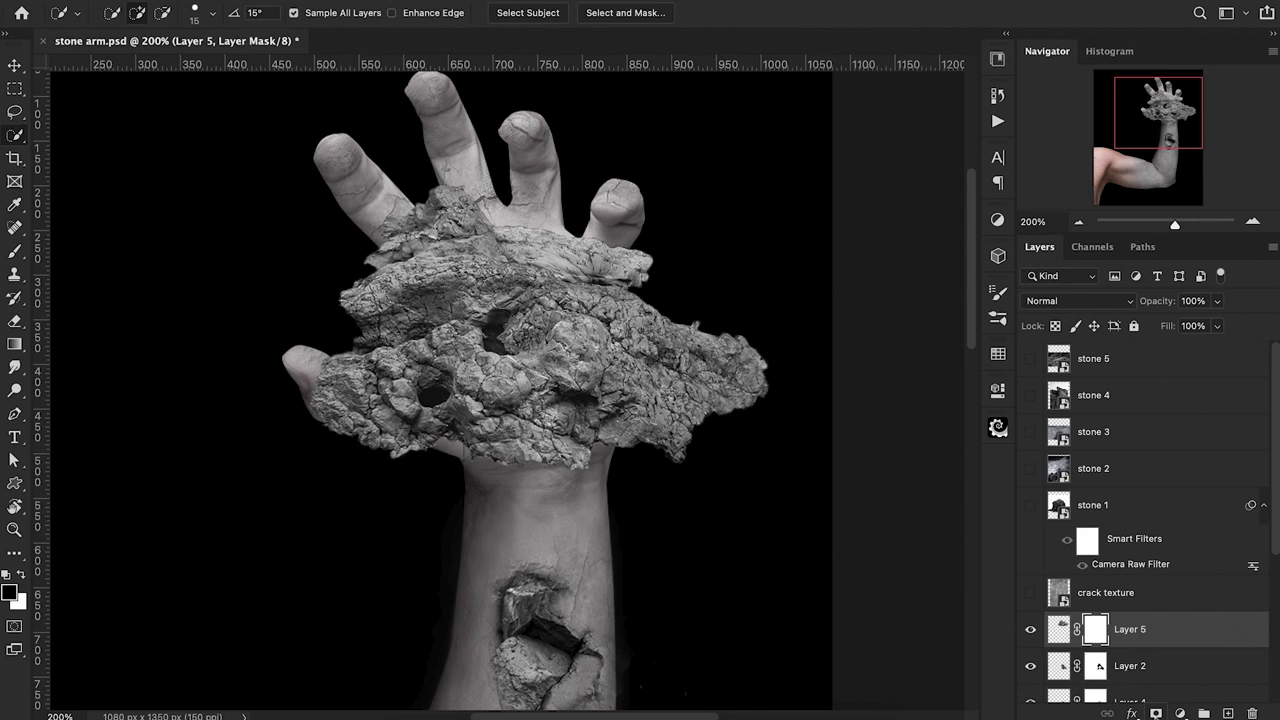
pyautogui.press('super+j')
pyautogui.click(1030, 629)
pyautogui.click(1092, 663)
# Mask out the Layer 5 rock extending beyond the hand with an enlarged black brush at 100% opacity.
pyautogui.press('b')
pyautogui.press('0')
pyautogui.press(']')
pyautogui.press(']')
pyautogui.moveTo(748, 345)
pyautogui.mouseDown()
pyautogui.moveTo(737, 391)
pyautogui.moveTo(634, 297)
pyautogui.moveTo(689, 420)
pyautogui.moveTo(503, 457)
pyautogui.moveTo(343, 429)
pyautogui.moveTo(403, 457)
pyautogui.moveTo(355, 335)
pyautogui.moveTo(402, 200)
pyautogui.mouseUp()
pyautogui.moveTo(639, 240); pyautogui.dragTo(630, 285)
# Fade the rock into the lower palm and the hand's outer edge at 40% brush opacity, shrinking the brush to 35 px.
pyautogui.press('4')
pyautogui.moveTo(629, 389); pyautogui.dragTo(626, 370)
pyautogui.moveTo(530, 405)
pyautogui.mouseDown()
pyautogui.moveTo(520, 385)
pyautogui.moveTo(480, 375)
pyautogui.moveTo(550, 440)
pyautogui.moveTo(437, 396)
pyautogui.mouseUp()
pyautogui.press('[')
pyautogui.press('[')
pyautogui.press('[')
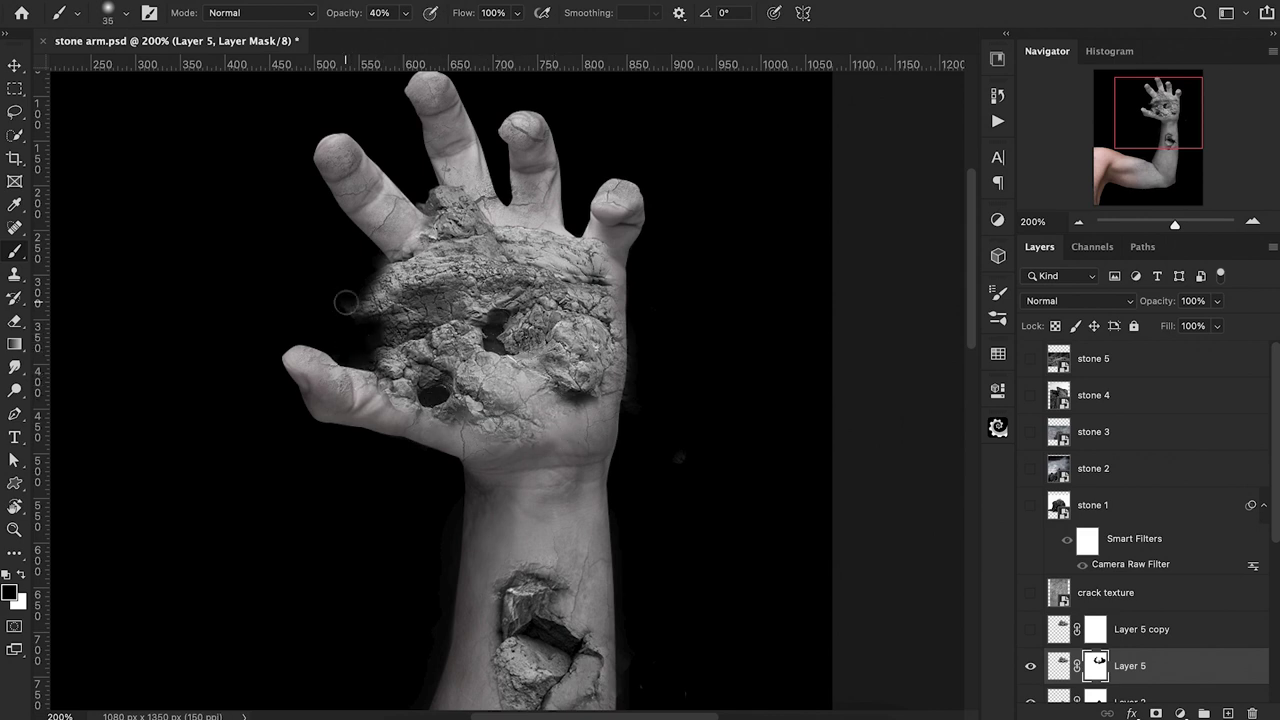
# Trim the palm rock's edge between thumb and index finger with a Hard Round brush, and switch to a 9 px white brush at 100% opacity.
pyautogui.click(125, 13)
pyautogui.click(343, 222)
pyautogui.press('Return')
pyautogui.moveTo(375, 258)
pyautogui.mouseDown()
pyautogui.moveTo(389, 331)
pyautogui.moveTo(359, 344)
pyautogui.mouseUp()
pyautogui.press('0')
pyautogui.press('[')
pyautogui.press('[')
pyautogui.press('[')
pyautogui.press('[')
pyautogui.press('x')
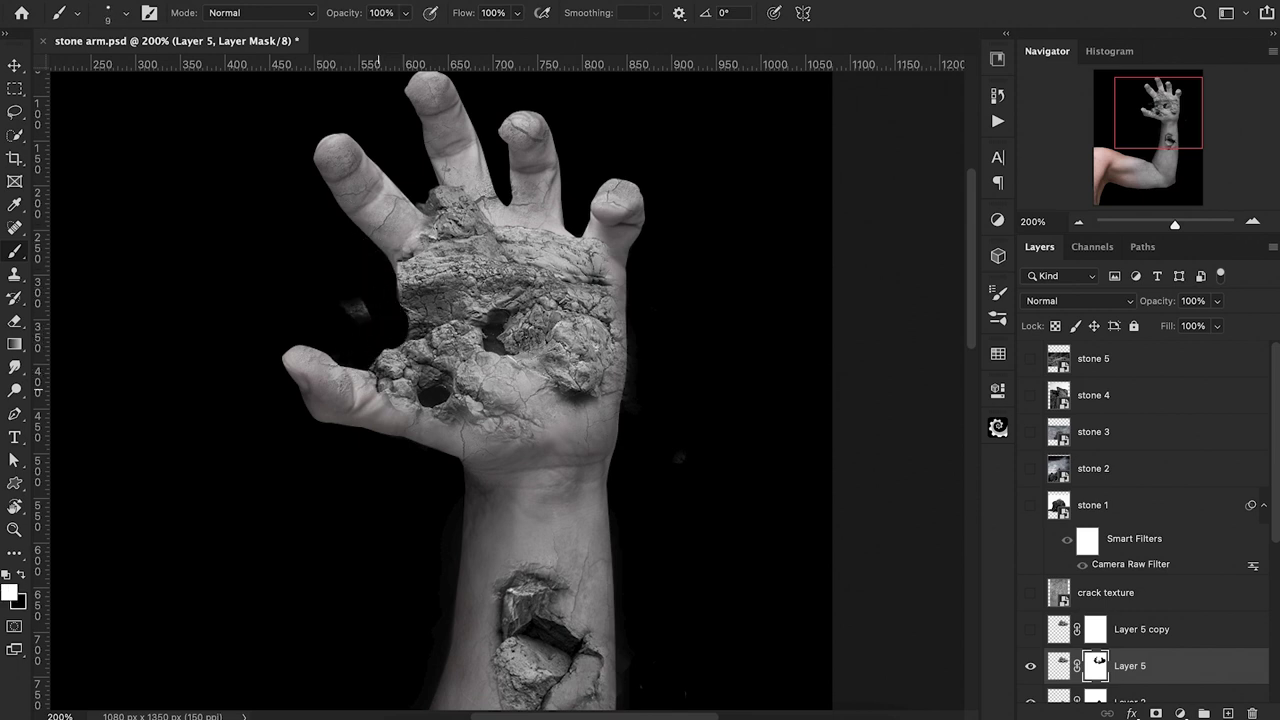
# Mask out the stray rock remnants beside the palm with a 30 px hard black brush.
pyautogui.press('x')
pyautogui.press(']')
pyautogui.press(']')
pyautogui.press(']')
pyautogui.press(']')
pyautogui.press(']')
pyautogui.moveTo(348, 292); pyautogui.dragTo(360, 312)
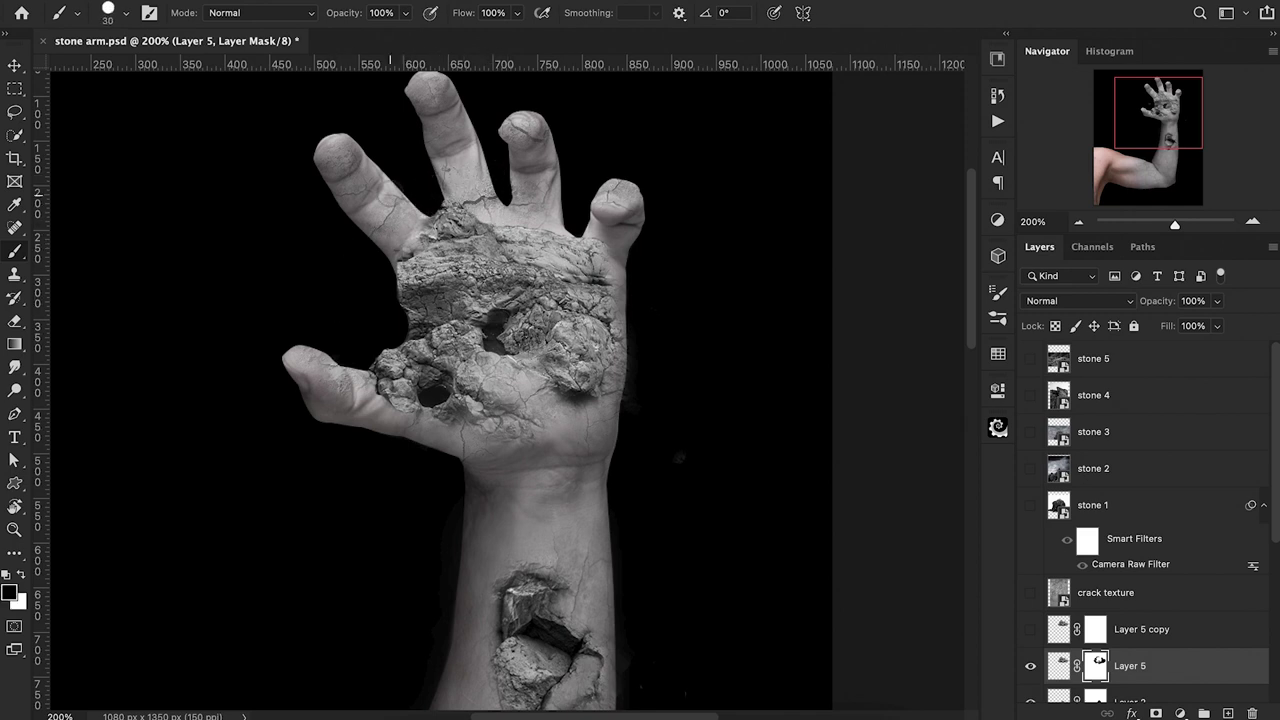
pyautogui.click(391, 310)
# Fade the Layer 5 rock along the palm's thumb-side edge with a 30 px Soft Round brush at 70% opacity.
pyautogui.scroll(-1, 524, 335)
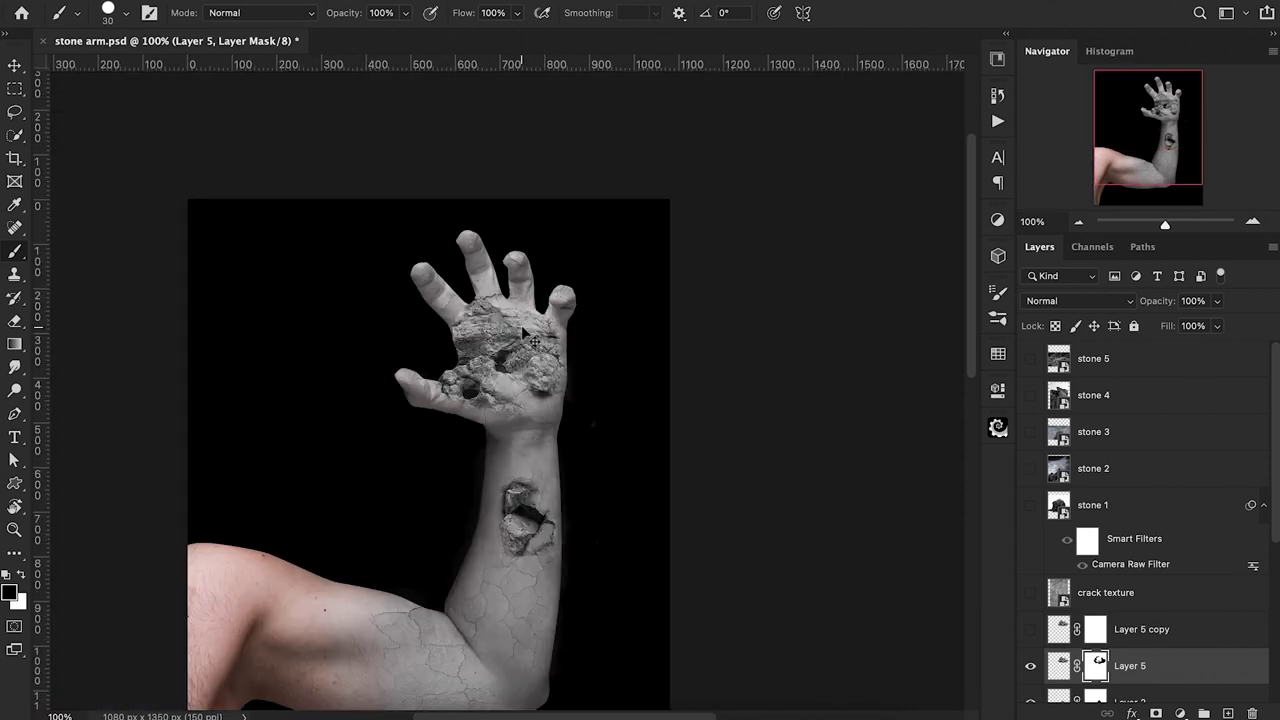
pyautogui.scroll(1, 524, 335)
pyautogui.click(107, 13)
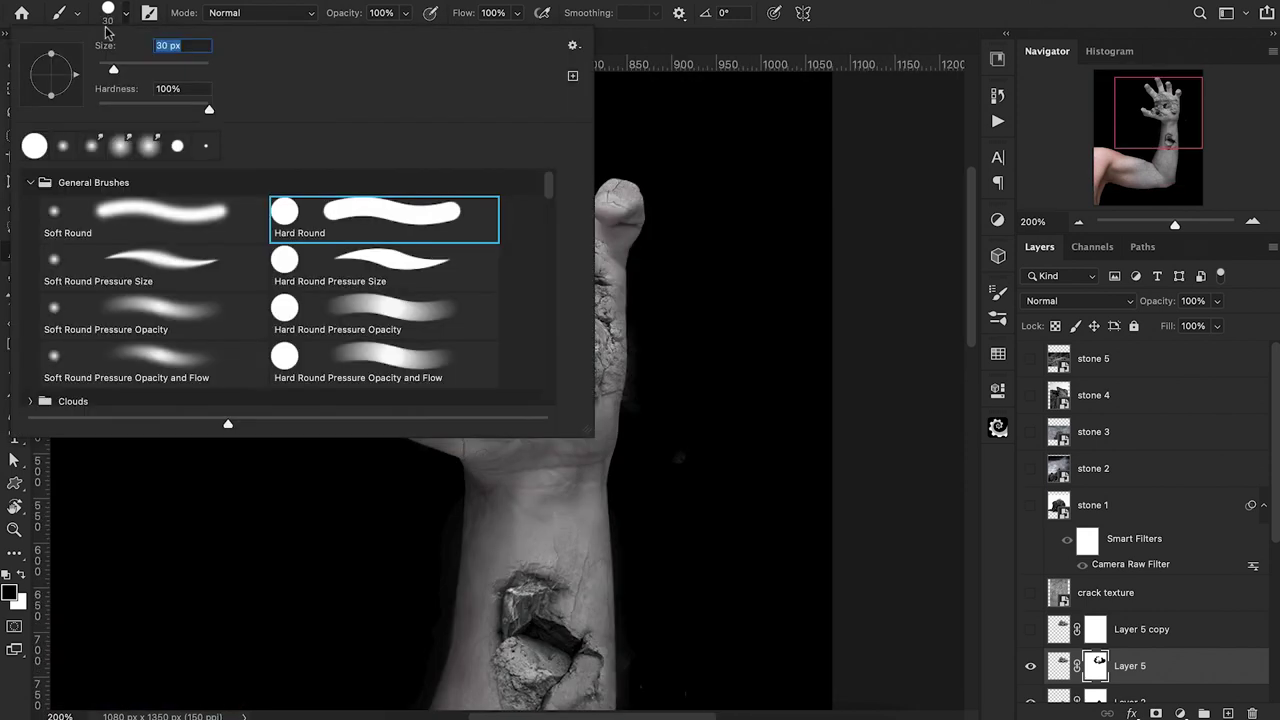
pyautogui.doubleClick(180, 222)
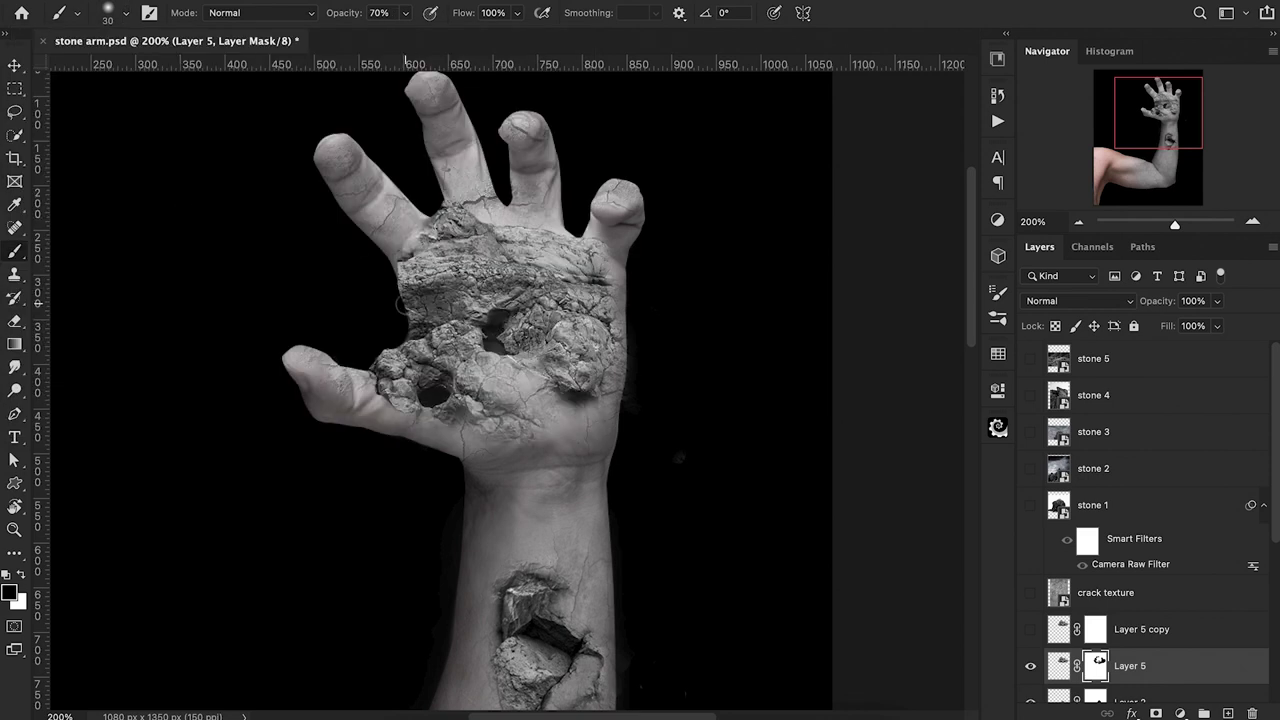
pyautogui.moveTo(408, 245)
pyautogui.mouseDown()
pyautogui.moveTo(500, 245)
pyautogui.moveTo(415, 219)
pyautogui.moveTo(438, 207)
pyautogui.moveTo(425, 219)
pyautogui.moveTo(478, 284)
pyautogui.moveTo(378, 278)
pyautogui.moveTo(383, 305)
pyautogui.mouseUp()
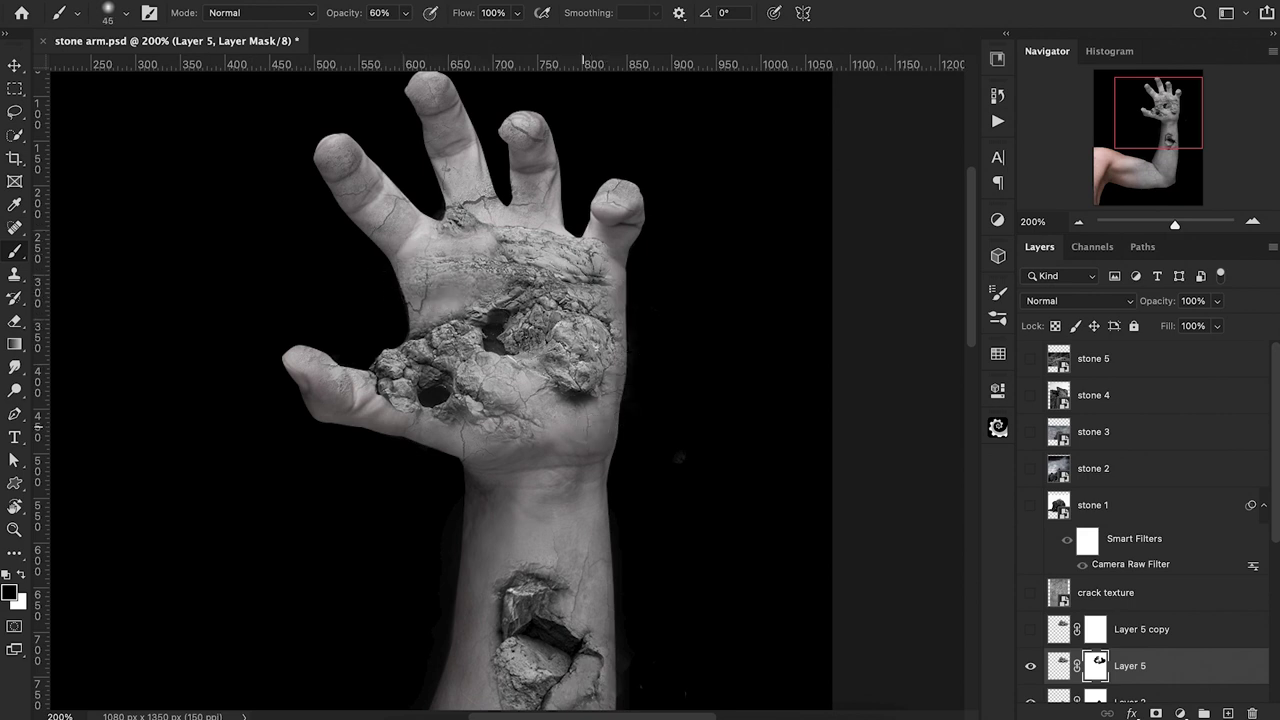
# Fade the Layer 5 rock across the middle of the palm at 60% opacity, shrinking the brush from 45 px to 10 px.
pyautogui.moveTo(500, 375)
pyautogui.mouseDown()
pyautogui.moveTo(478, 348)
pyautogui.moveTo(510, 370)
pyautogui.mouseUp()
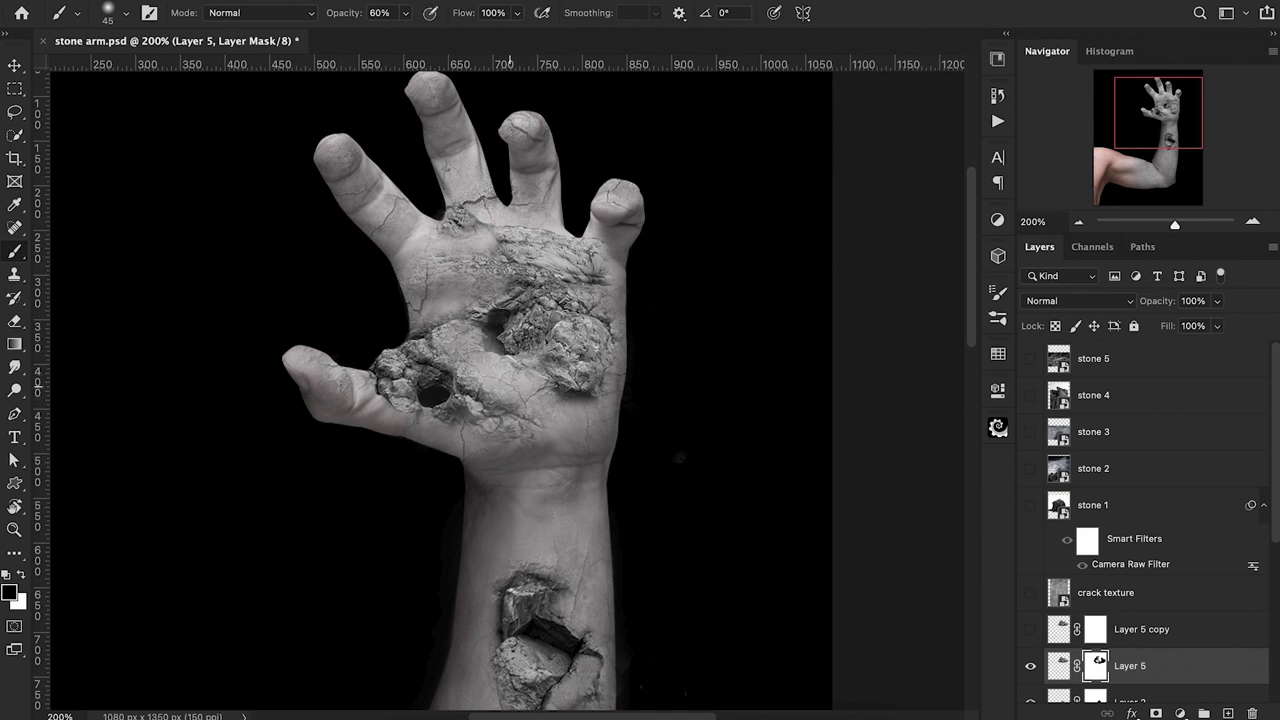
pyautogui.press('[')
pyautogui.moveTo(512, 285)
pyautogui.mouseDown()
pyautogui.moveTo(570, 290)
pyautogui.moveTo(500, 275)
pyautogui.moveTo(590, 272)
pyautogui.moveTo(556, 285)
pyautogui.mouseUp()
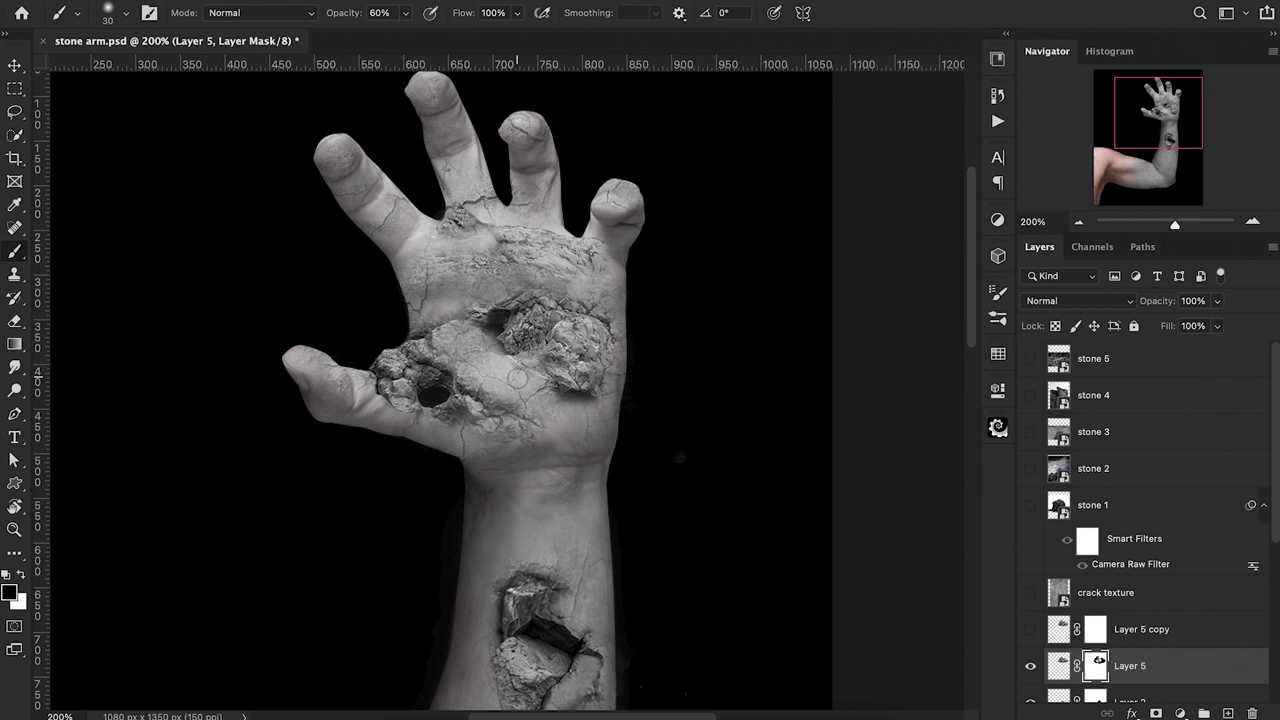
pyautogui.press('[')
pyautogui.press('[')
pyautogui.moveTo(545, 375); pyautogui.dragTo(586, 404)
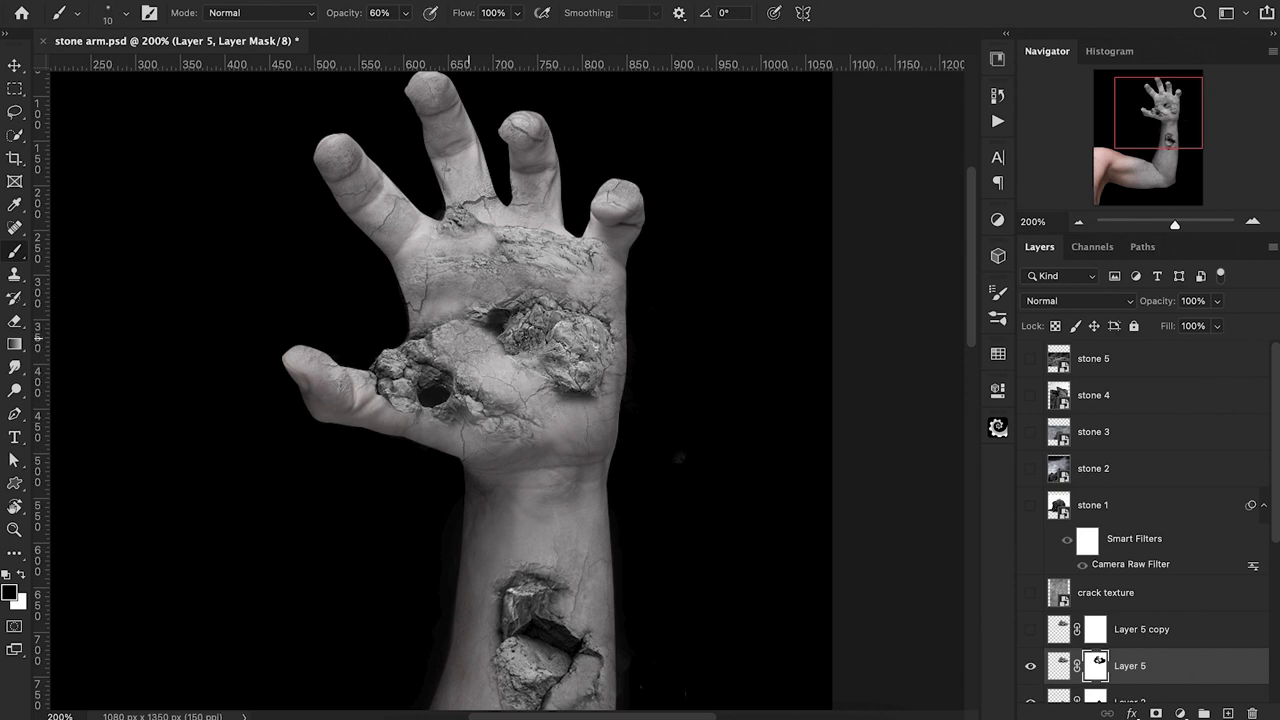
pyautogui.moveTo(447, 304); pyautogui.dragTo(394, 314)
pyautogui.press('2')
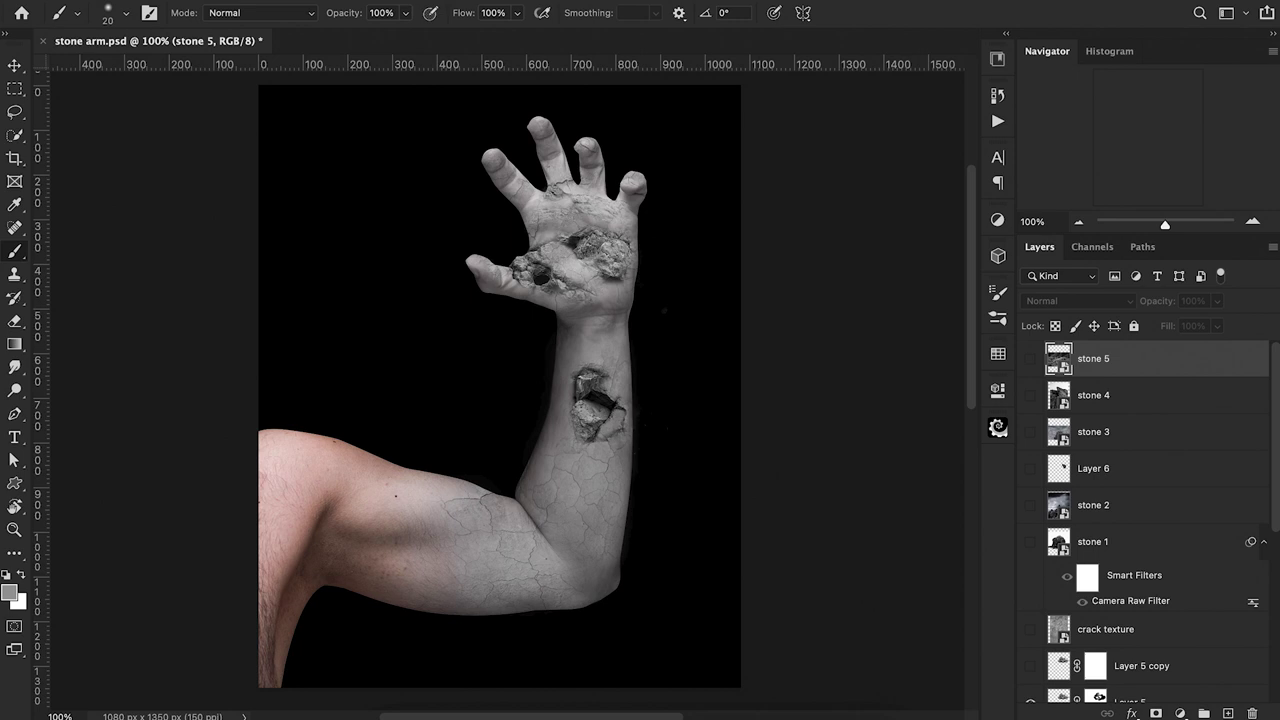
# Place the Layer 7 rock over the wrist at 44.40% scale, rotated 38.35°, and mask its excess with a 50 px black brush.
pyautogui.moveTo(1095, 468); pyautogui.dragTo(1119, 478)
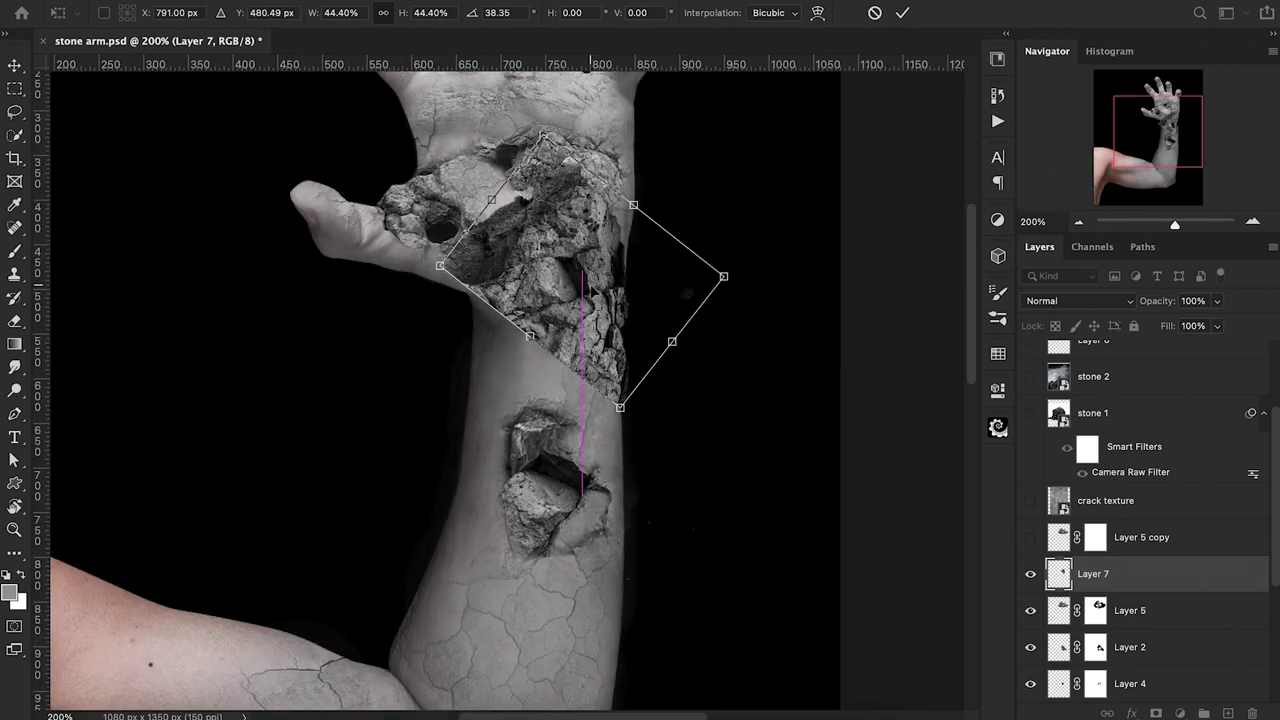
pyautogui.press('Return')
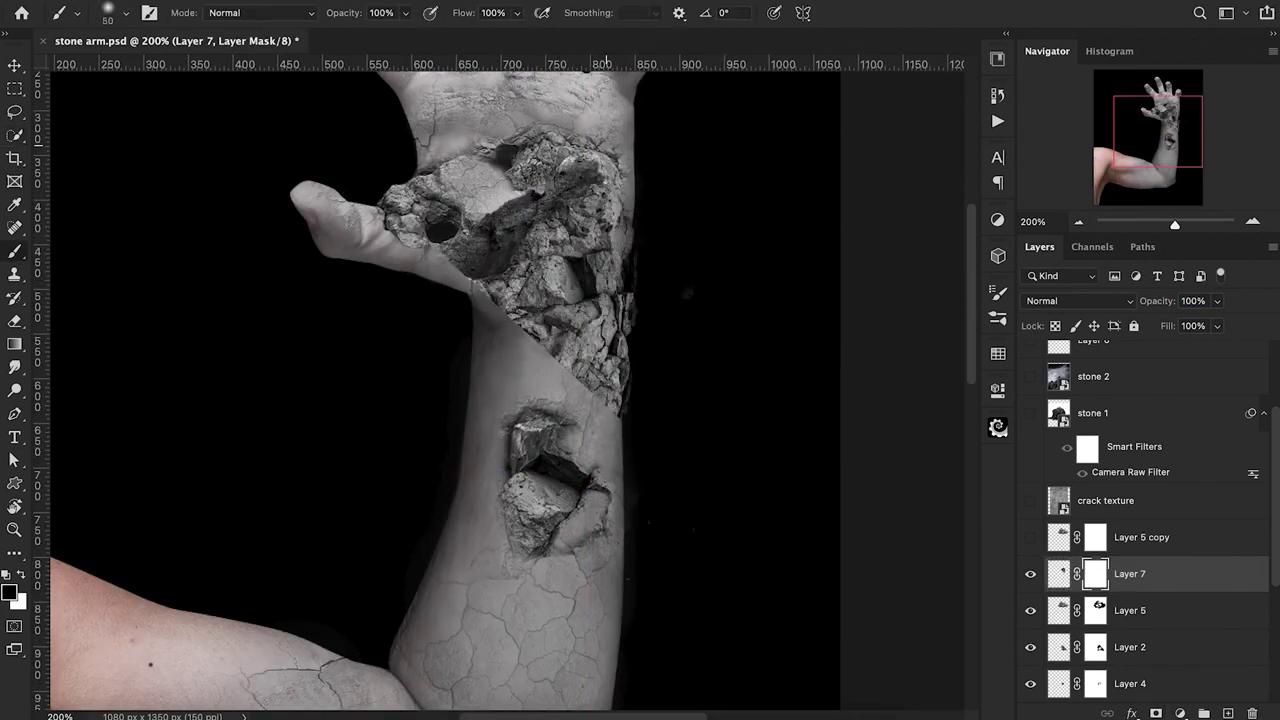
pyautogui.moveTo(600, 176); pyautogui.dragTo(541, 211)
pyautogui.moveTo(593, 220)
pyautogui.mouseDown()
pyautogui.moveTo(463, 239)
pyautogui.moveTo(561, 276)
pyautogui.moveTo(607, 397)
pyautogui.mouseUp()
# Trim the Layer 7 rock along the wrist's outer edge with a 9 px brush.
pyautogui.press('[')
pyautogui.press('[')
pyautogui.press('[')
pyautogui.press('[')
pyautogui.press('[')
pyautogui.press('[')
pyautogui.press('[')
pyautogui.press('[')
pyautogui.press('[')
pyautogui.moveTo(630, 300)
pyautogui.mouseDown()
pyautogui.moveTo(622, 352)
pyautogui.moveTo(632, 240)
pyautogui.mouseUp()
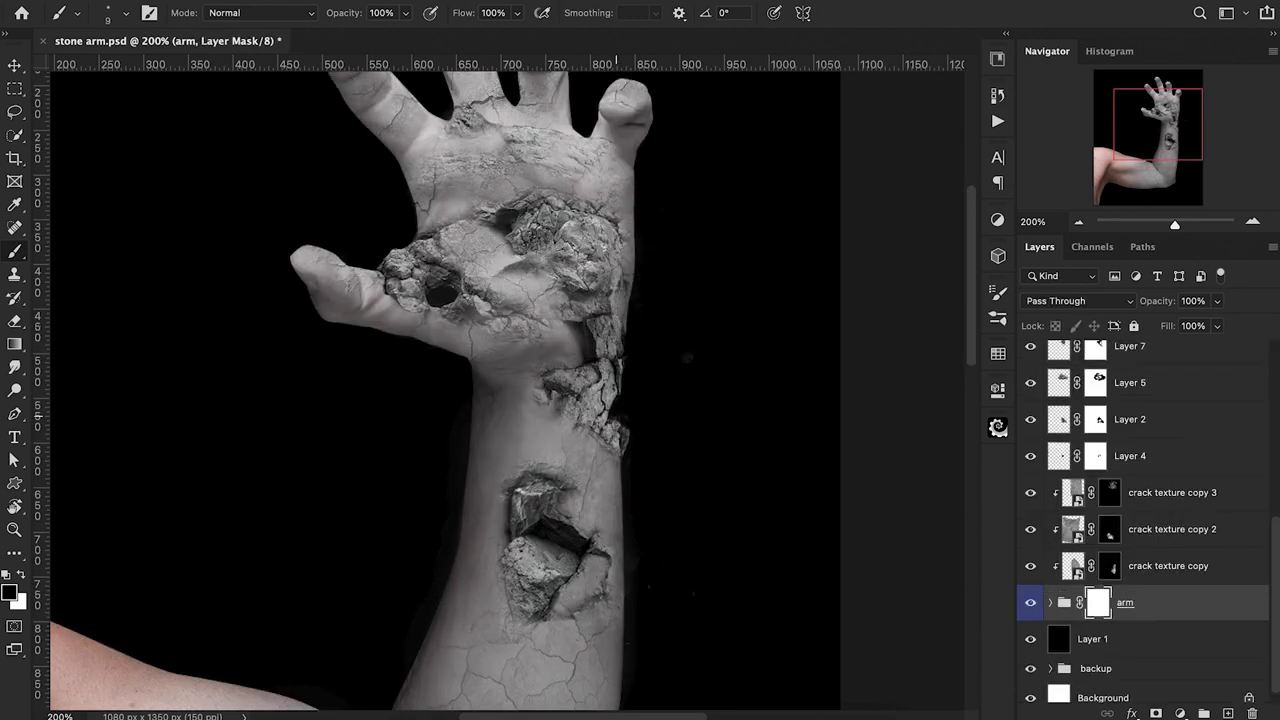
# Mask out the strip of Layer 7 rock bridging the palm and the wrist with an enlarged brush.
pyautogui.scroll(4, 1132, 520)
pyautogui.click(1096, 534)
pyautogui.press(']')
pyautogui.press(']')
pyautogui.moveTo(597, 324)
pyautogui.mouseDown()
pyautogui.moveTo(574, 358)
pyautogui.moveTo(616, 355)
pyautogui.mouseUp()
pyautogui.press('[')
pyautogui.press('[')
pyautogui.scroll(-2, 662, 354)
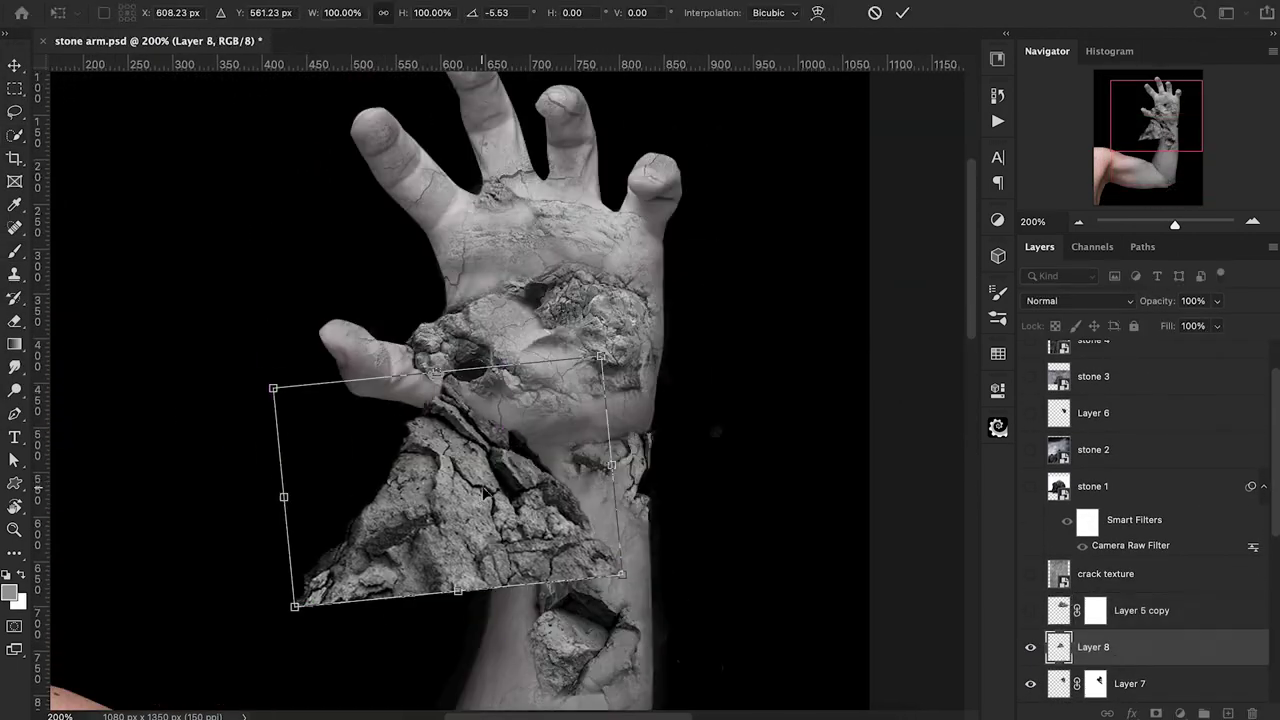
# Flip the Layer 8 rock over the forearm below the wrist at 95.42% scale and mask its excess with a 35 px brush.
pyautogui.moveTo(650, 480)
pyautogui.mouseDown()
pyautogui.moveTo(720, 440)
pyautogui.moveTo(809, 443)
pyautogui.moveTo(777, 462)
pyautogui.moveTo(785, 425)
pyautogui.moveTo(760, 438)
pyautogui.mouseUp()
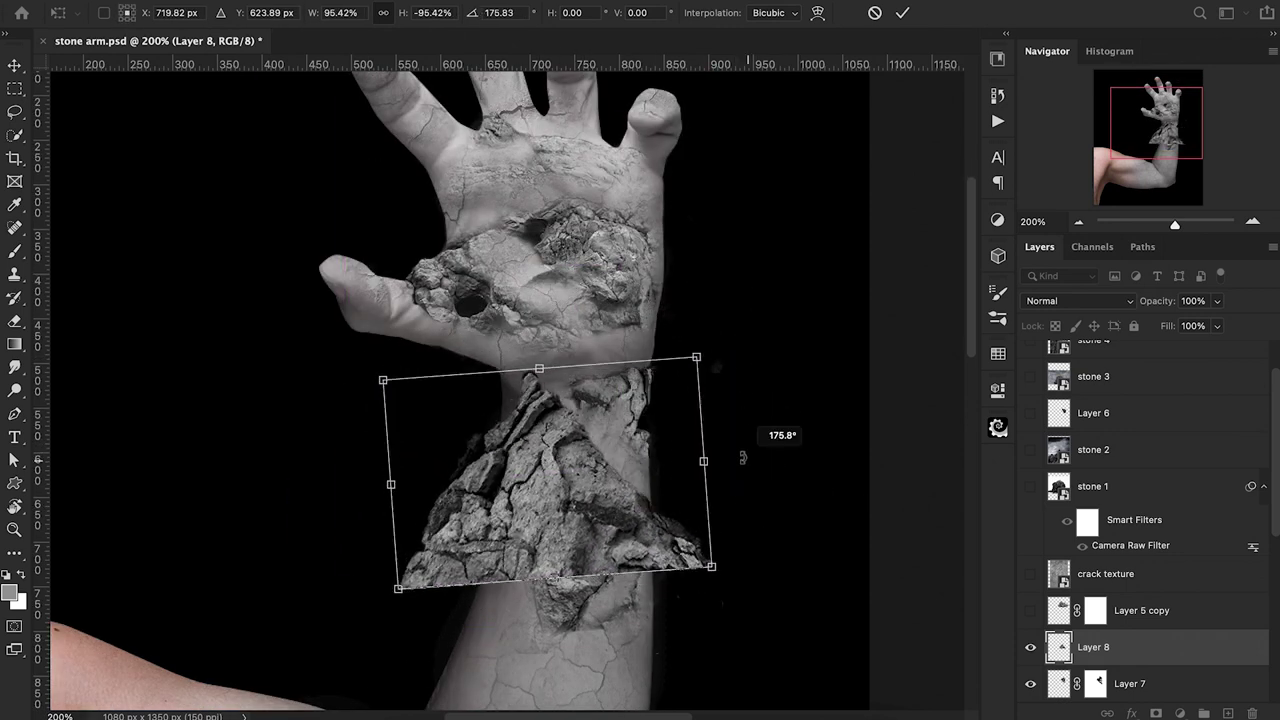
pyautogui.moveTo(540, 420); pyautogui.dragTo(570, 460)
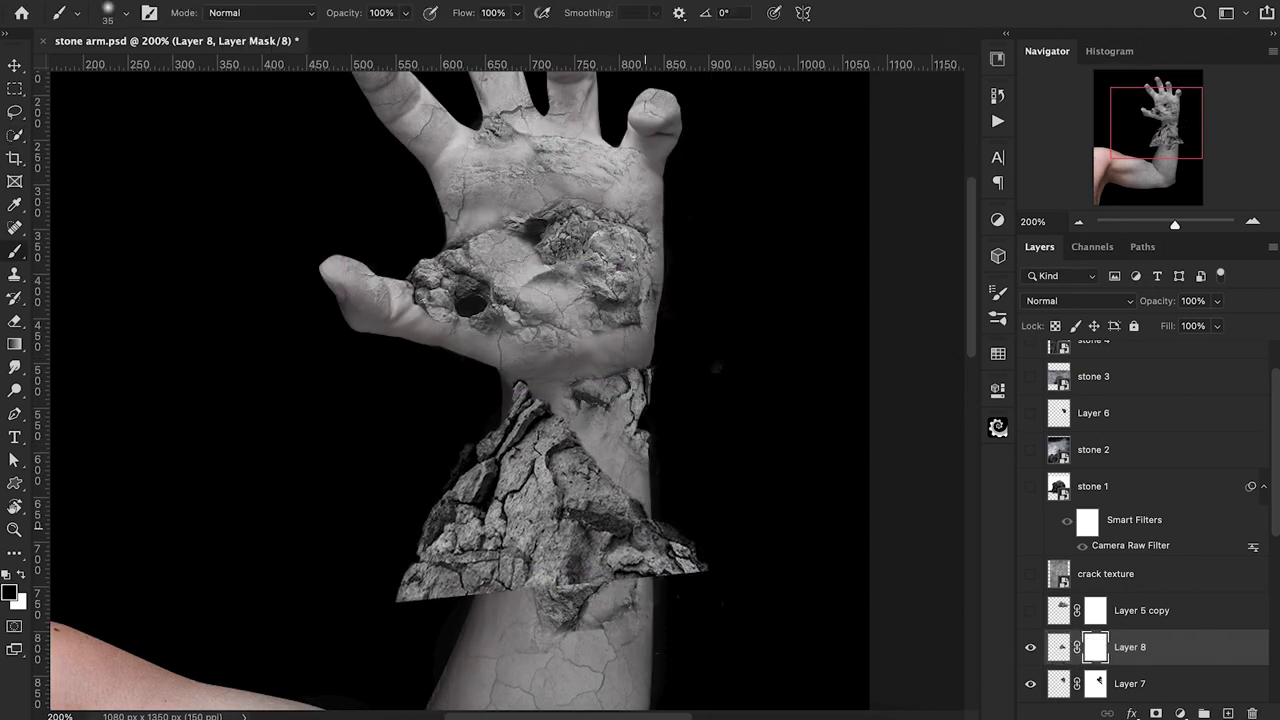
pyautogui.moveTo(645, 527); pyautogui.dragTo(690, 560)
pyautogui.moveTo(620, 560); pyautogui.dragTo(500, 590)
pyautogui.moveTo(468, 450)
pyautogui.mouseDown()
pyautogui.moveTo(452, 480)
pyautogui.moveTo(478, 592)
pyautogui.mouseUp()
# Mask out the Layer 8 rock protruding past the forearm's thumb side with a much smaller brush.
pyautogui.press('[')
pyautogui.press('[')
pyautogui.press('[')
pyautogui.press('[')
pyautogui.press('[')
pyautogui.press('[')
pyautogui.press('[')
pyautogui.press('[')
pyautogui.moveTo(486, 472)
pyautogui.mouseDown()
pyautogui.moveTo(452, 513)
pyautogui.moveTo(440, 611)
pyautogui.moveTo(428, 547)
pyautogui.mouseUp()
# Clean up a small leftover of the Layer 8 rock near the wrist, adjusting the brush size.
pyautogui.press(']')
pyautogui.press(']')
pyautogui.press(']')
pyautogui.press(']')
pyautogui.press(']')
pyautogui.press(']')
pyautogui.press('[')
pyautogui.press('[')
pyautogui.press('[')
pyautogui.press('[')
pyautogui.press('[')
pyautogui.press('[')
pyautogui.moveTo(510, 330)
pyautogui.mouseDown()
pyautogui.moveTo(475, 376)
pyautogui.moveTo(516, 340)
pyautogui.mouseUp()
# Blend the Layer 8 rock into the forearm with a Soft Round brush at 50% opacity, reducing the brush size.
pyautogui.click(107, 14)
pyautogui.click(130, 212)
pyautogui.press('5')
pyautogui.moveTo(572, 390)
pyautogui.mouseDown()
pyautogui.moveTo(574, 440)
pyautogui.moveTo(520, 423)
pyautogui.mouseUp()
pyautogui.press('[')
pyautogui.press('[')
pyautogui.moveTo(545, 370)
pyautogui.mouseDown()
pyautogui.moveTo(502, 412)
pyautogui.moveTo(532, 424)
pyautogui.moveTo(480, 478)
pyautogui.mouseUp()
pyautogui.moveTo(482, 490); pyautogui.dragTo(468, 518)
# Mask out the remaining Layer 8 rock spots at 100% brush opacity, and set the opacity back to 50%.
pyautogui.press('0')
pyautogui.moveTo(482, 396); pyautogui.dragTo(468, 408)
pyautogui.press('super+minus')
pyautogui.press('super+equal')
pyautogui.scroll(-2, 475, 400)
pyautogui.moveTo(515, 348)
pyautogui.mouseDown()
pyautogui.moveTo(466, 440)
pyautogui.moveTo(489, 372)
pyautogui.mouseUp()
pyautogui.press('5')
pyautogui.press('super+minus')
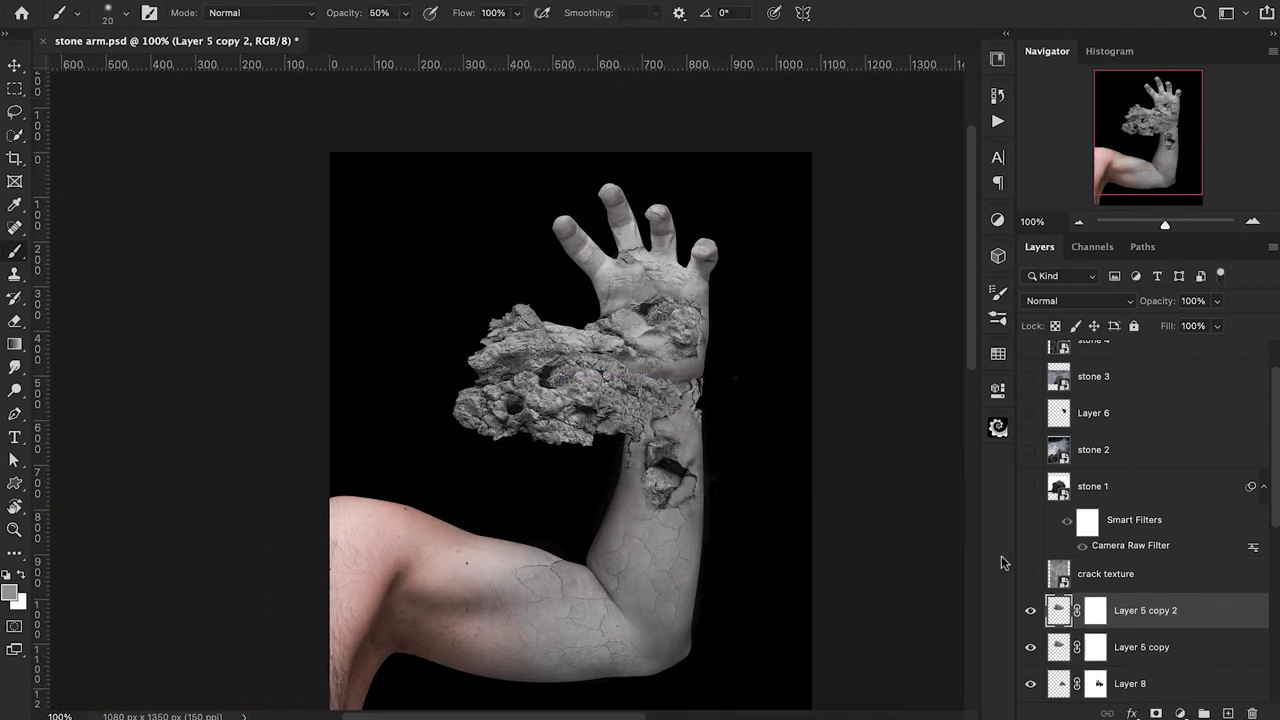
# Position the Layer 5 copy rock over the wrist and mask out its excess with an enlarged brush at 100% opacity.
pyautogui.rightClick(338, 210)
pyautogui.press('Return')
pyautogui.press('super+equal')
pyautogui.press('0')
pyautogui.press(']')
pyautogui.press(']')
pyautogui.press(']')
pyautogui.moveTo(540, 195)
pyautogui.mouseDown()
pyautogui.moveTo(391, 180)
pyautogui.moveTo(534, 423)
pyautogui.moveTo(577, 366)
pyautogui.mouseUp()
# Paint part of the Layer 5 copy rock back in at the wrist with a small white brush.
pyautogui.press('[')
pyautogui.press('[')
pyautogui.press('[')
pyautogui.press('[')
pyautogui.press('[')
pyautogui.press('[')
pyautogui.press('[')
pyautogui.press('[')
pyautogui.press('[')
pyautogui.press('x')
pyautogui.moveTo(622, 318); pyautogui.dragTo(667, 328)
# Refine fine edge details on the Layer 5 copy mask with an even smaller brush, and switch back to black.
pyautogui.press('[')
pyautogui.press('[')
pyautogui.press('[')
pyautogui.press('[')
pyautogui.press('[')
pyautogui.press('[')
pyautogui.moveTo(602, 300)
pyautogui.mouseDown()
pyautogui.moveTo(663, 310)
pyautogui.moveTo(596, 297)
pyautogui.mouseUp()
pyautogui.press('x')
pyautogui.press('x')
pyautogui.moveTo(612, 304)
pyautogui.mouseDown()
pyautogui.moveTo(574, 290)
pyautogui.moveTo(604, 306)
pyautogui.mouseUp()
pyautogui.press('x')
# Fade the Layer 5 copy rock into the wrist with a 40 px soft black brush at 40% opacity.
pyautogui.scroll(4, 600, 308)
pyautogui.press(']')
pyautogui.press(']')
pyautogui.press(']')
pyautogui.press(']')
pyautogui.press(']')
pyautogui.press(']')
pyautogui.moveTo(542, 368); pyautogui.dragTo(616, 386)
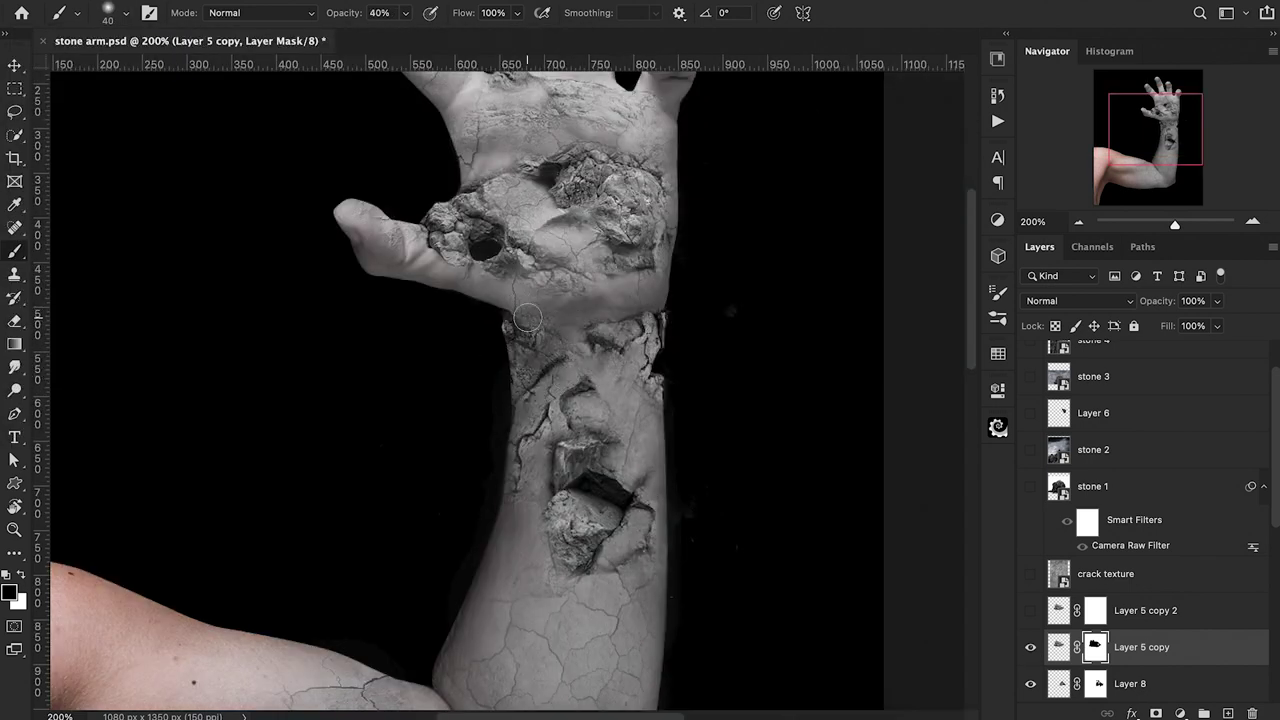
# Blend the Layer 5 copy rock further down the forearm at 60% brush opacity.
pyautogui.press('x')
pyautogui.press('4')
pyautogui.press('x')
pyautogui.press('6')
pyautogui.press('super+minus')
pyautogui.press('super+equal')
pyautogui.moveTo(625, 438); pyautogui.dragTo(676, 498)
# Show the Layer 5 copy 2 rock, and move and flip it with Free Transform.
pyautogui.click(1030, 611)
pyautogui.click(1058, 610)
pyautogui.press('super+t')
pyautogui.moveTo(414, 392); pyautogui.dragTo(483, 247)
pyautogui.moveTo(775, 388); pyautogui.dragTo(772, 394)
pyautogui.rightClick(571, 183)
pyautogui.click(630, 600)
# Rotate and reposition the Layer 5 copy 2 rock over the hand and apply the transform.
pyautogui.moveTo(609, 276); pyautogui.dragTo(857, 488)
pyautogui.hscroll(3, 700, 430)
pyautogui.moveTo(502, 405); pyautogui.dragTo(508, 391)
pyautogui.moveTo(805, 238); pyautogui.dragTo(360, 690)
pyautogui.moveTo(651, 454); pyautogui.dragTo(515, 292)
pyautogui.moveTo(658, 257); pyautogui.dragTo(537, 248)
pyautogui.press('Return')
# Invert the Layer 5 copy 2 mask and paint rock texture onto the lower palm in white at 40% opacity.
pyautogui.click(1095, 611)
pyautogui.press('super+i')
pyautogui.press('x')
pyautogui.press('4')
pyautogui.moveTo(594, 323); pyautogui.dragTo(540, 372)
# Reveal the Layer 5 copy 2 rock texture on the thumb with a smaller white brush.
pyautogui.press('[')
pyautogui.press('[')
pyautogui.hscroll(-2, 503, 370)
pyautogui.moveTo(450, 380); pyautogui.dragTo(523, 385)
pyautogui.press('super+minus')
pyautogui.press('super+equal')
pyautogui.moveTo(430, 357)
pyautogui.mouseDown()
pyautogui.moveTo(355, 342)
pyautogui.moveTo(338, 300)
pyautogui.moveTo(376, 332)
pyautogui.mouseUp()
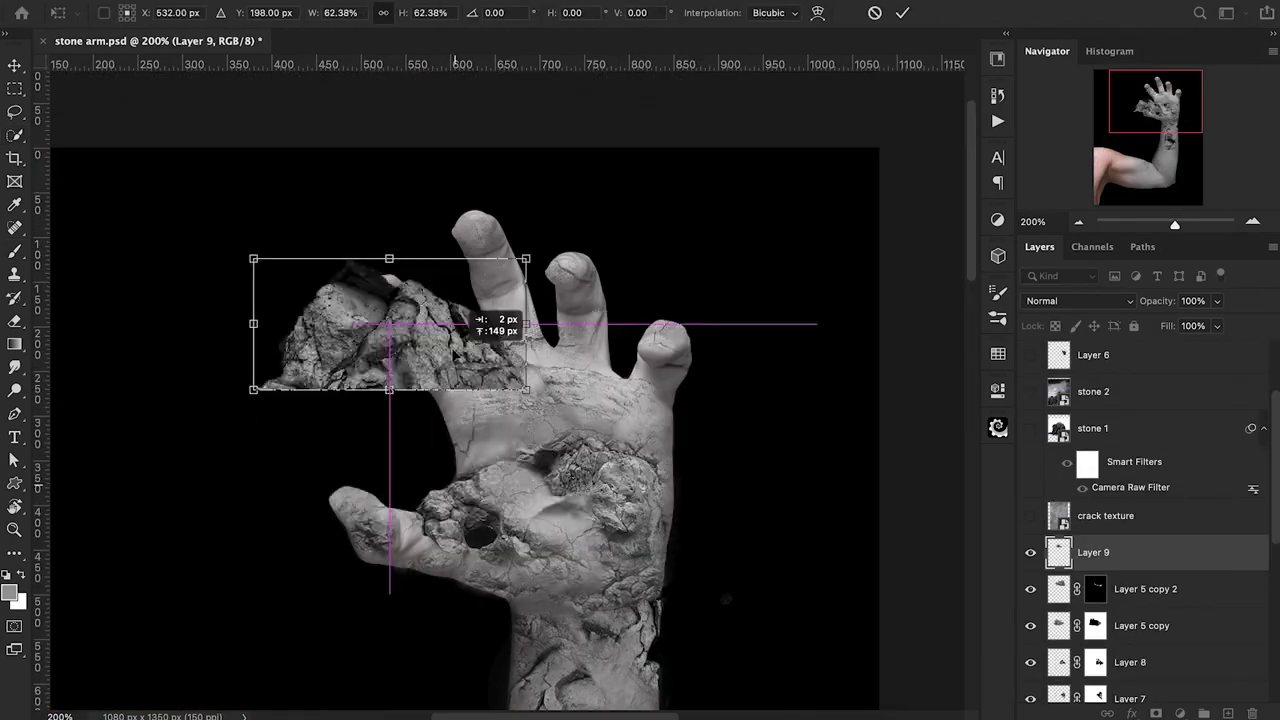
# Place the Layer 9 rock at 62.38% scale over the palm's thumb-side edge and mask it into the palm.
pyautogui.moveTo(445, 290); pyautogui.dragTo(578, 325)
pyautogui.press('Return')
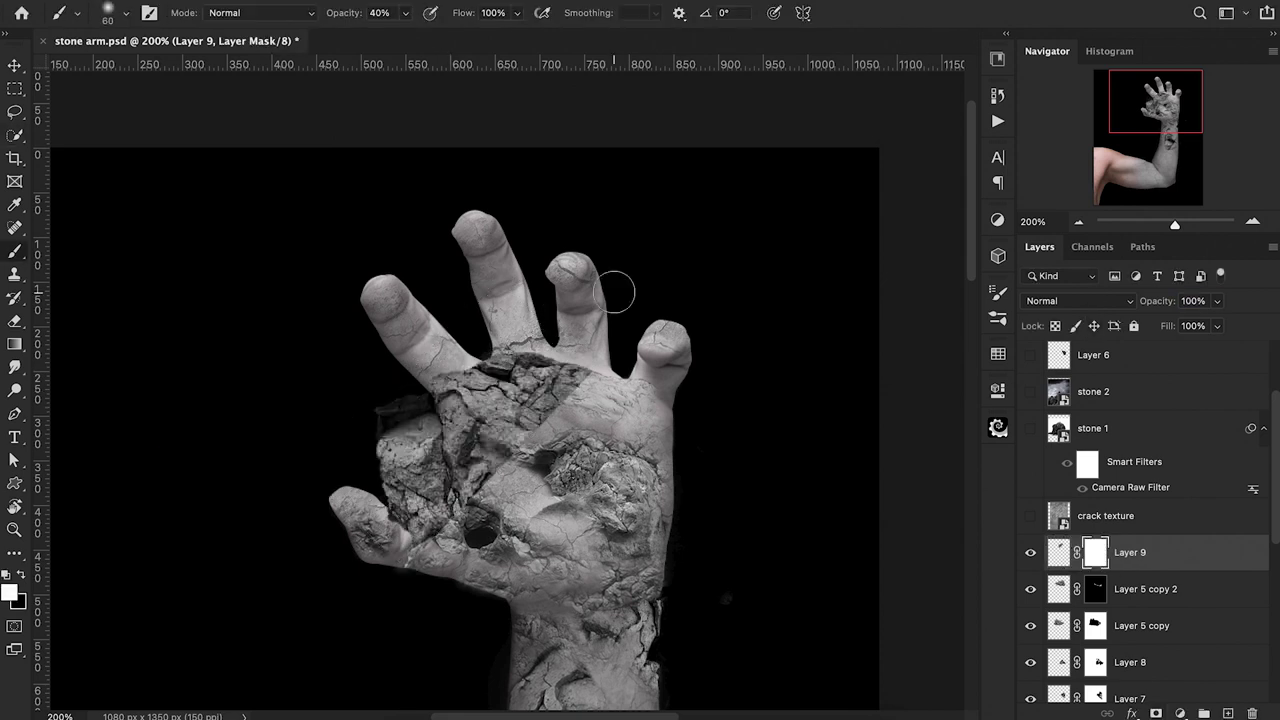
pyautogui.moveTo(490, 460); pyautogui.dragTo(407, 393)
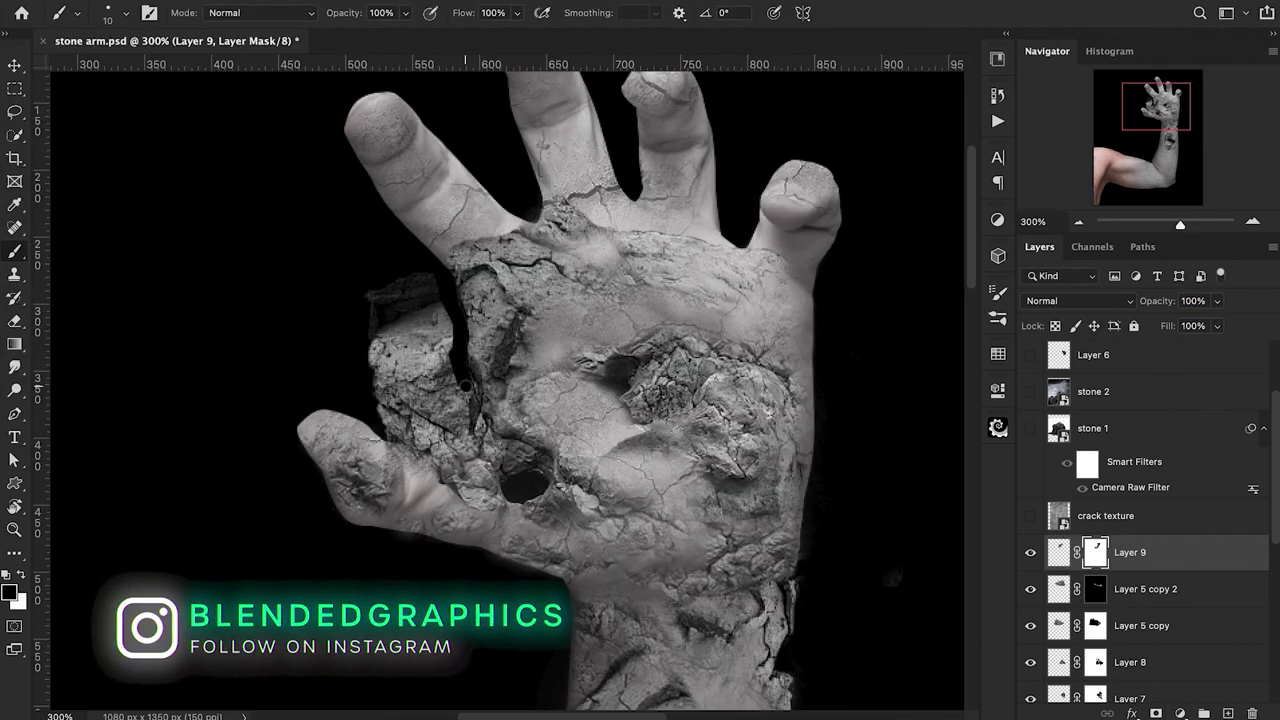
# Mask out the Layer 9 rock outside the palm between thumb and index finger at 100% opacity, and set the brush to 40%.
pyautogui.moveTo(445, 310)
pyautogui.mouseDown()
pyautogui.moveTo(390, 384)
pyautogui.moveTo(410, 430)
pyautogui.moveTo(432, 422)
pyautogui.mouseUp()
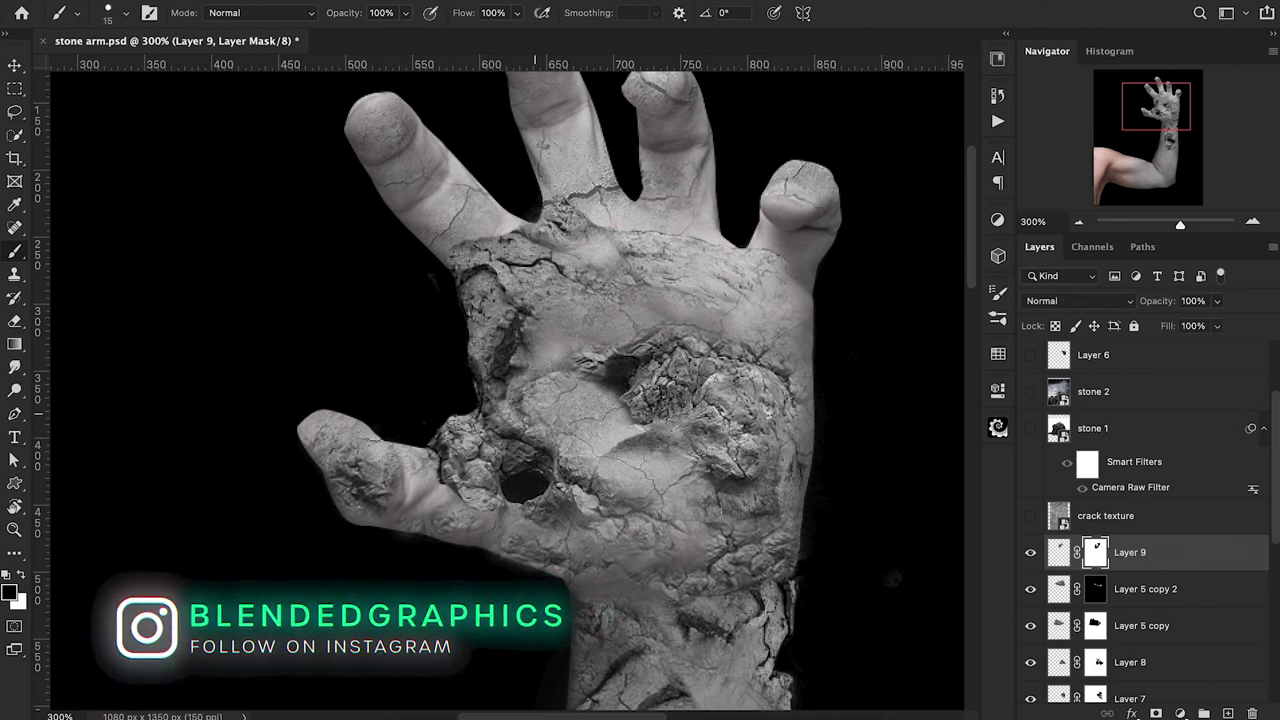
pyautogui.press('4')
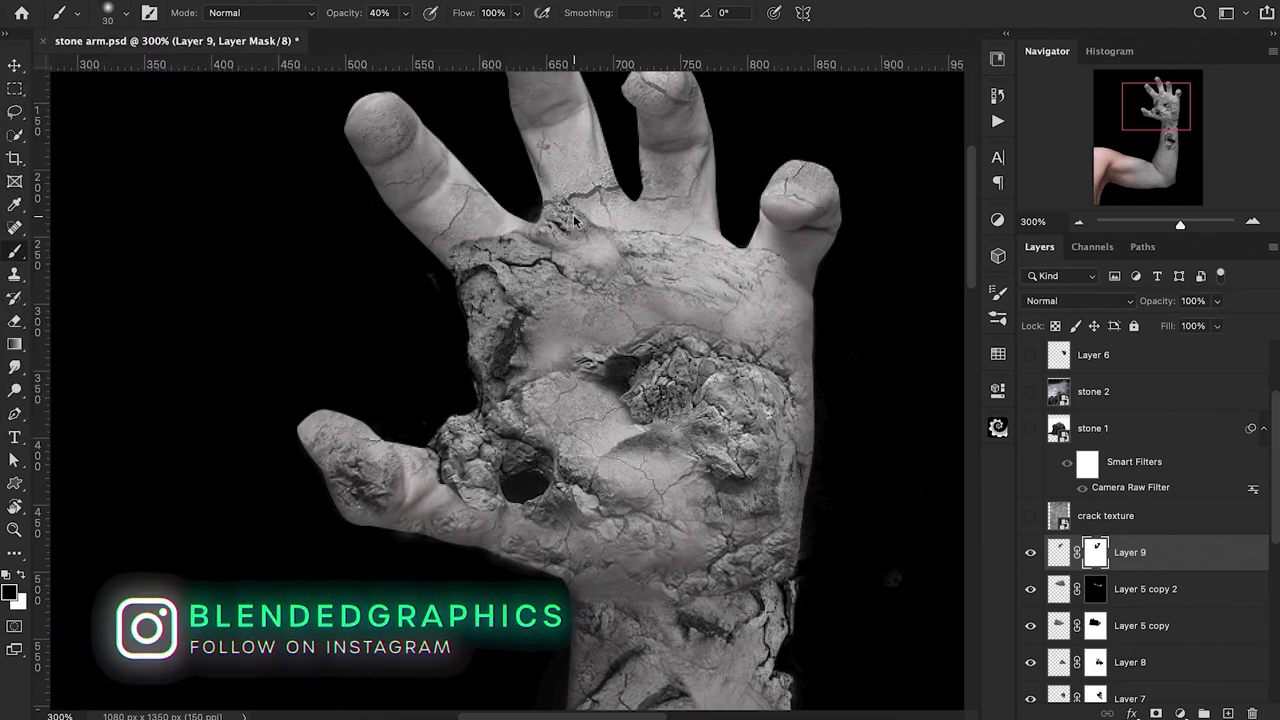
pyautogui.hotkey('ctrl', '-')
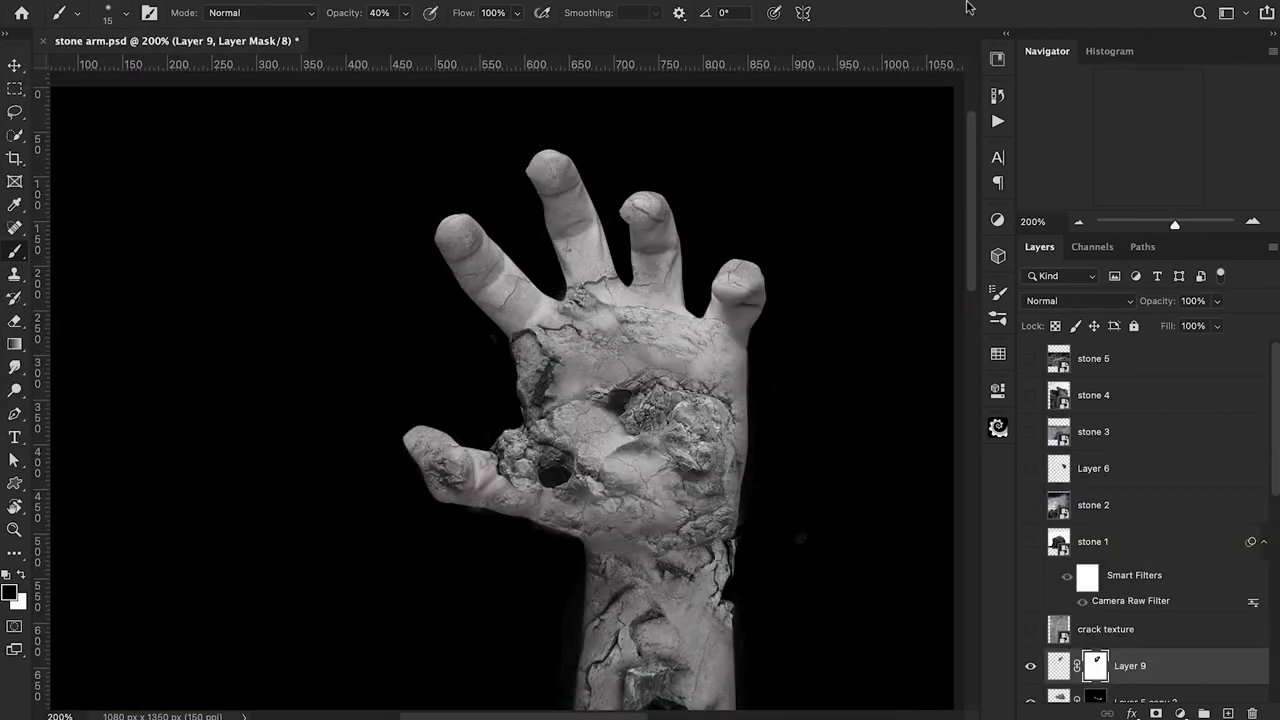
# Cut out a rock piece with Quick Selection, place it over the inner elbow and keep two hidden duplicates.
pyautogui.click(1127, 372)
pyautogui.press('w')
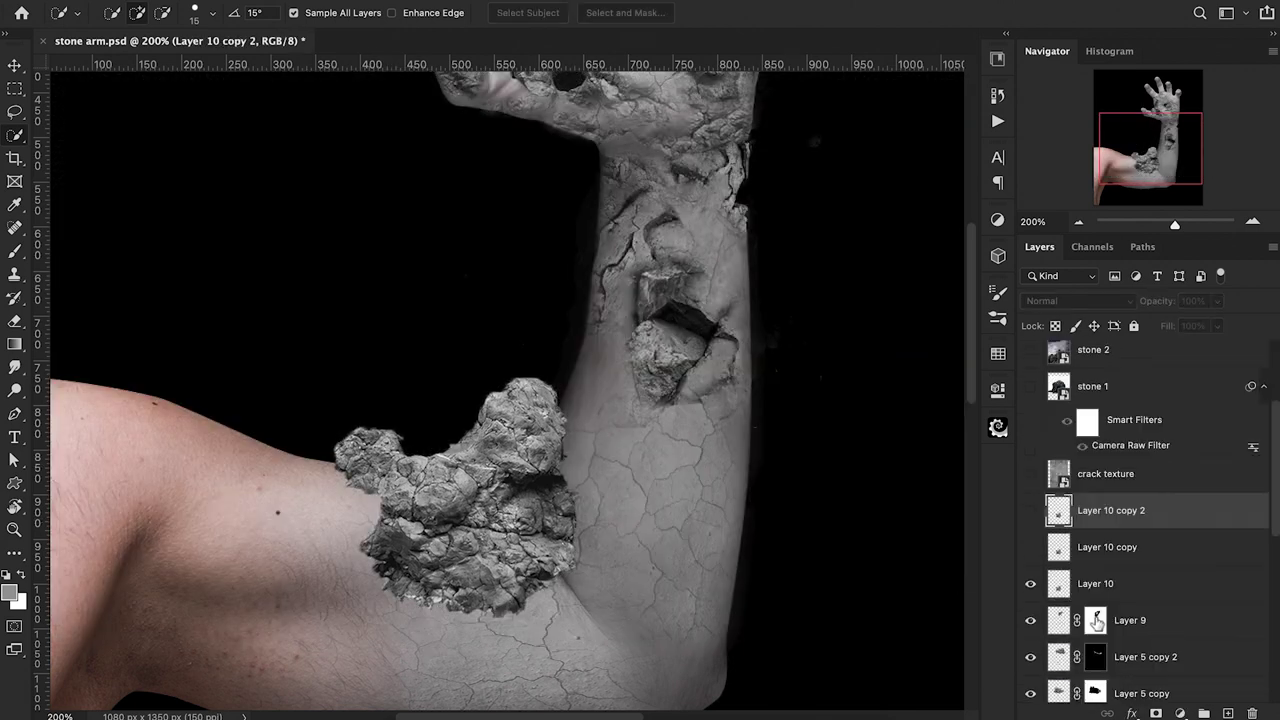
# Move, rotate and scale the Layer 10 rock over the base of the index finger.
pyautogui.hotkey('ctrl', 't')
pyautogui.moveTo(553, 486); pyautogui.dragTo(489, 220)
pyautogui.hotkey('ctrl', '+')
pyautogui.moveTo(468, 301); pyautogui.dragTo(543, 357)
pyautogui.moveTo(650, 290); pyautogui.dragTo(567, 241)
pyautogui.moveTo(543, 365)
pyautogui.mouseDown()
pyautogui.moveTo(554, 182)
pyautogui.moveTo(512, 322)
pyautogui.moveTo(540, 150)
pyautogui.moveTo(586, 298)
pyautogui.mouseUp()
pyautogui.press('Return')
# Add a mask to Layer 10 and brush away the excess rock around the index finger.
pyautogui.click(1156, 713)
pyautogui.press('b')
pyautogui.moveTo(490, 350)
pyautogui.mouseDown()
pyautogui.moveTo(483, 363)
pyautogui.moveTo(430, 300)
pyautogui.mouseUp()
pyautogui.moveTo(495, 215); pyautogui.dragTo(553, 253)
pyautogui.hotkey('ctrl', '+')
# Shrink the brush to 6 px and switch to the arm group's mask with black as the painting colour.
pyautogui.press('[')
pyautogui.press('[')
pyautogui.press('[')
pyautogui.press('[')
pyautogui.press('[')
pyautogui.press('x')
pyautogui.scroll(-10, 1130, 585)
pyautogui.click(1098, 589)
pyautogui.press('x')
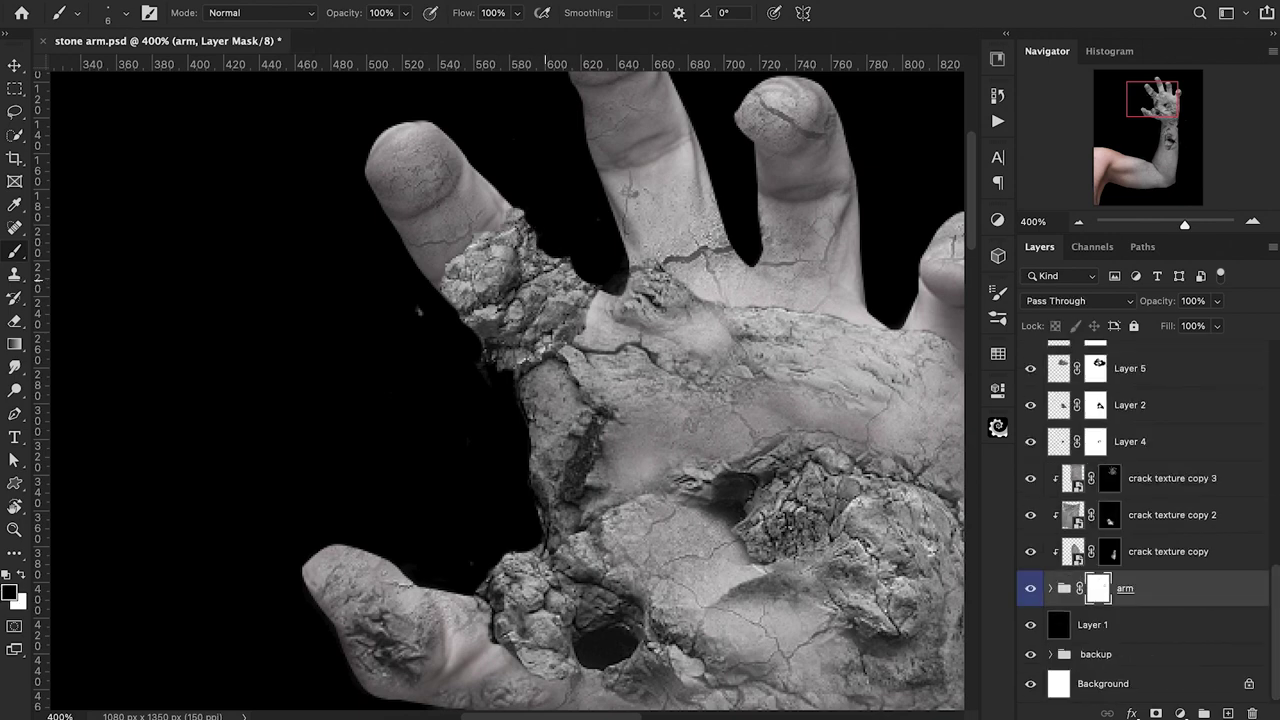
# Blend the Layer 10 rock into the index finger's base on its mask, using a soft black brush at 50% opacity.
pyautogui.scroll(8, 1110, 560)
pyautogui.click(1096, 486)
pyautogui.moveTo(580, 296); pyautogui.dragTo(574, 336)
pyautogui.press('[')
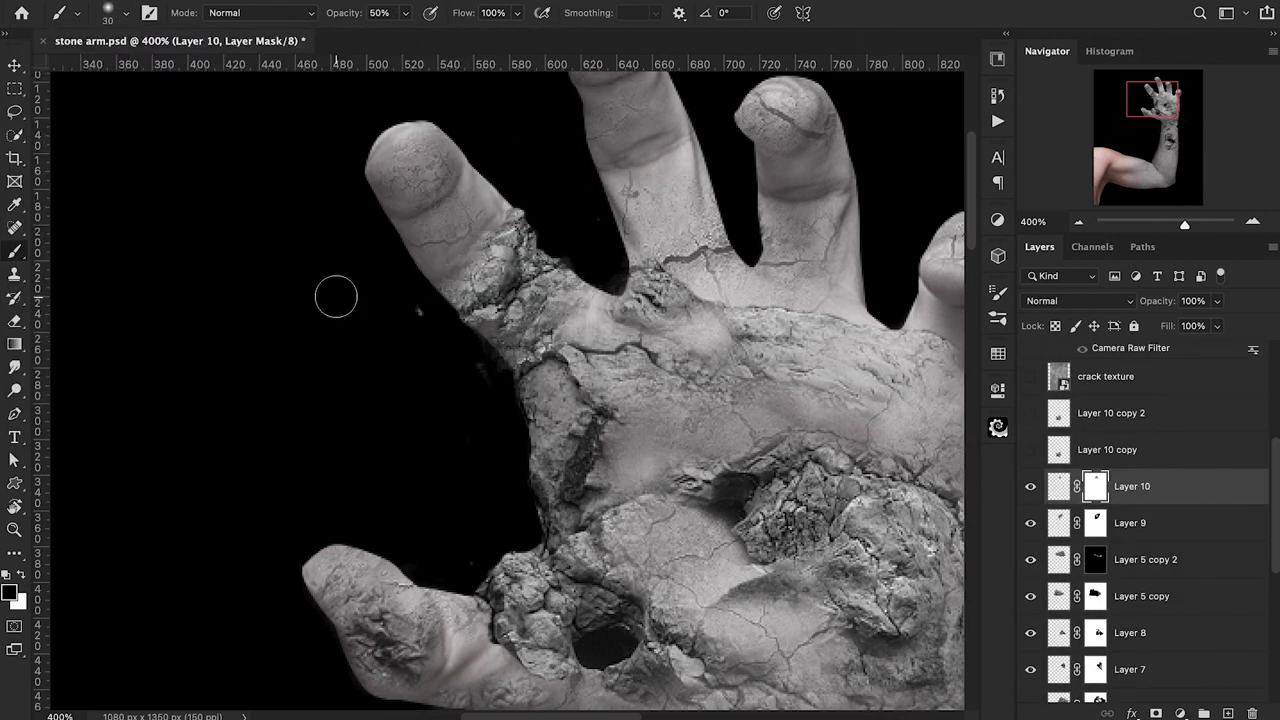
# Place the Layer 10 copy rock over the index finger and hide it with a black mask.
pyautogui.hotkey('ctrl', '1')
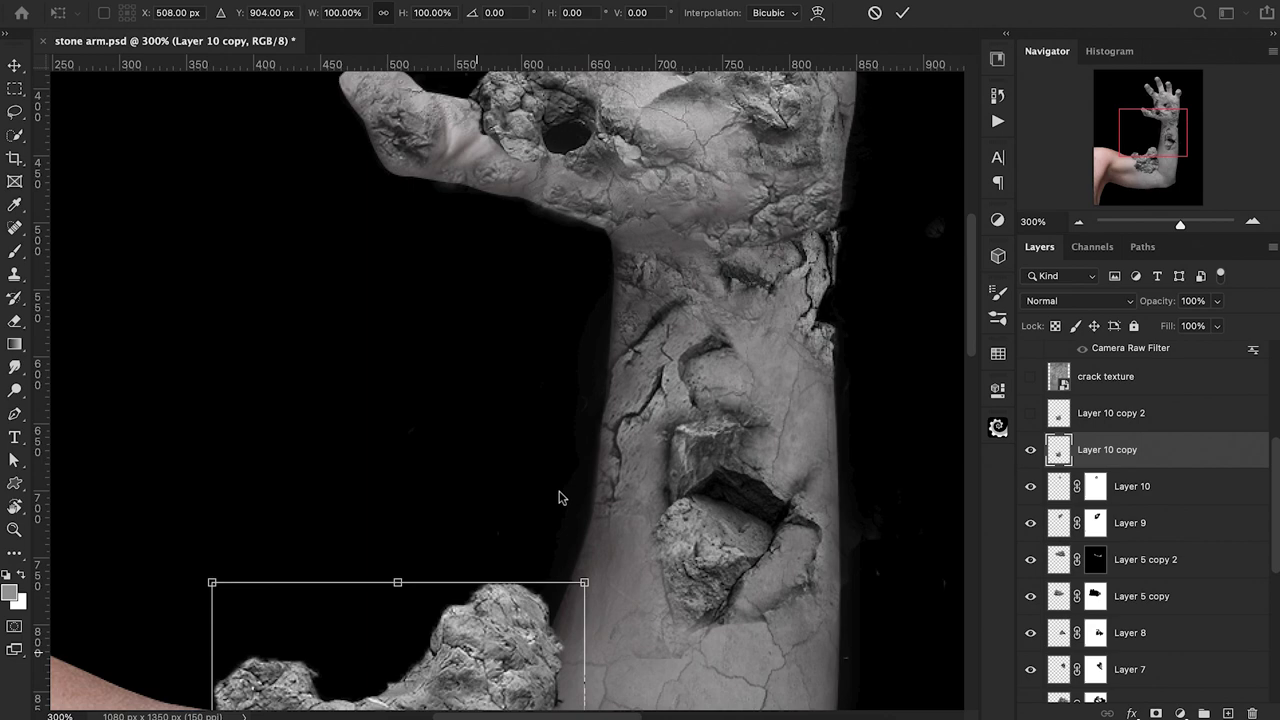
pyautogui.moveTo(560, 494); pyautogui.dragTo(445, 330)
pyautogui.press('Return')
pyautogui.moveTo(1158, 301); pyautogui.dragTo(1200, 301)
pyautogui.keyDown('alt'); pyautogui.click(1156, 713); pyautogui.keyUp('alt')
# Reveal the Layer 10 copy texture on the index finger with a white brush, refining it at 30% opacity.
pyautogui.press('x')
pyautogui.moveTo(402, 312)
pyautogui.mouseDown()
pyautogui.moveTo(430, 322)
pyautogui.moveTo(397, 283)
pyautogui.mouseUp()
pyautogui.hotkey('ctrl', '-')
pyautogui.hotkey('ctrl', '-')
pyautogui.hotkey('ctrl', '+')
pyautogui.hotkey('ctrl', '+')
pyautogui.press('x')
pyautogui.press('3')
pyautogui.press('x')
pyautogui.moveTo(458, 348); pyautogui.dragTo(438, 362)
pyautogui.hotkey('ctrl', '-')
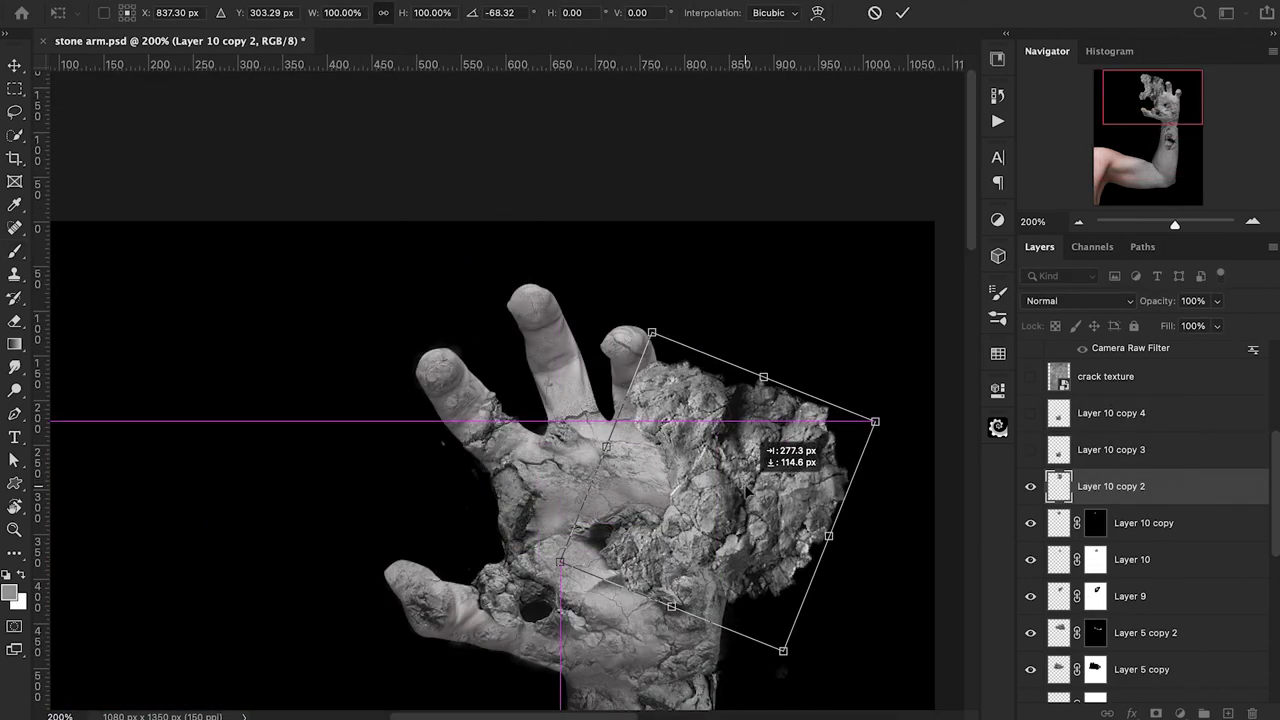
# Place the rotated Layer 10 copy 2 rock below the little finger and mask out its excess at 100% opacity.
pyautogui.press('Return')
pyautogui.click(107, 14)
pyautogui.doubleClick(368, 219)
pyautogui.press('0')
pyautogui.press('x')
pyautogui.moveTo(716, 480)
pyautogui.mouseDown()
pyautogui.moveTo(811, 383)
pyautogui.moveTo(690, 440)
pyautogui.mouseUp()
pyautogui.scroll(-3, 708, 480)
pyautogui.moveTo(835, 305); pyautogui.dragTo(760, 440)
pyautogui.moveTo(748, 355)
pyautogui.mouseDown()
pyautogui.moveTo(722, 443)
pyautogui.moveTo(736, 415)
pyautogui.moveTo(682, 343)
pyautogui.moveTo(675, 366)
pyautogui.moveTo(686, 350)
pyautogui.mouseUp()
pyautogui.click(1031, 488)
pyautogui.click(1031, 488)
# Switch to a soft 40 px brush at 40% opacity with white for blending the Layer 10 copy 2 mask.
pyautogui.click(107, 14)
pyautogui.doubleClick(171, 202)
pyautogui.press('4')
pyautogui.press(']')
pyautogui.press(']')
pyautogui.press(']')
pyautogui.press(']')
pyautogui.press('x')
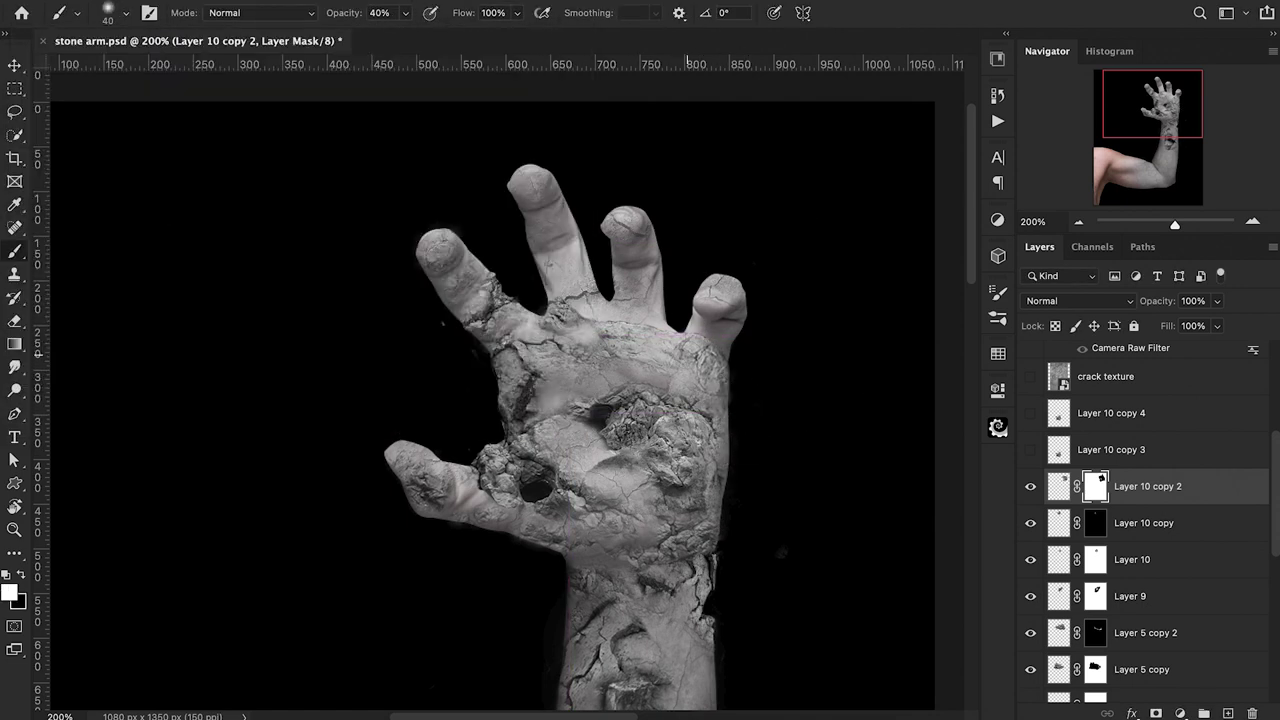
# Set the brush to black at 50% opacity and select the Layer 5 mask after checking that layer's contribution.
pyautogui.press('super+minus')
pyautogui.press('super+plus')
pyautogui.press('super+plus')
pyautogui.press('x')
pyautogui.press('5')
pyautogui.scroll(-5, 1031, 600)
pyautogui.click(1031, 596)
pyautogui.click(1031, 596)
pyautogui.click(1095, 595)
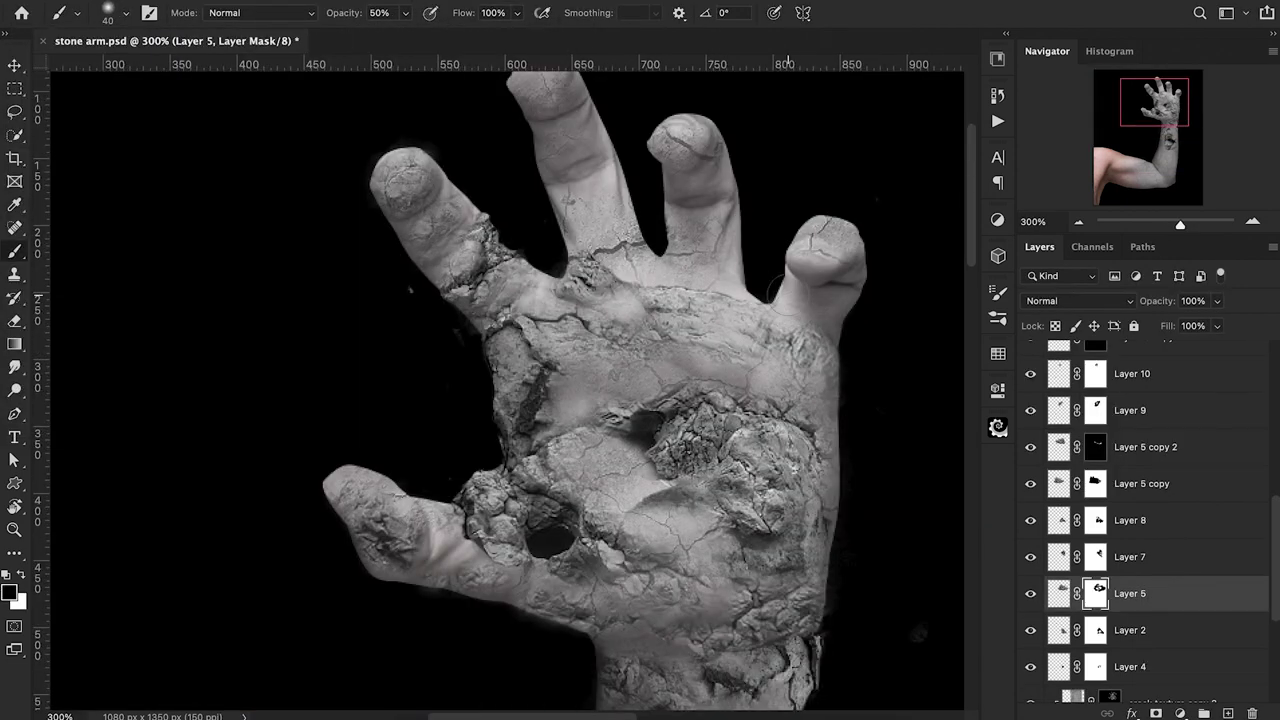
# Compare the palm without Layer 10 copy 2, try masking Layer 5 at the palm's outer edge, and undo the stroke.
pyautogui.scroll(5, 1069, 606)
pyautogui.click(1031, 509)
pyautogui.click(1031, 509)
pyautogui.moveTo(808, 425); pyautogui.dragTo(837, 512)
pyautogui.scroll(-5, 1110, 545)
pyautogui.press('super+z')
pyautogui.scroll(5, 1110, 520)
pyautogui.press('super+minus')
pyautogui.press('super+minus')
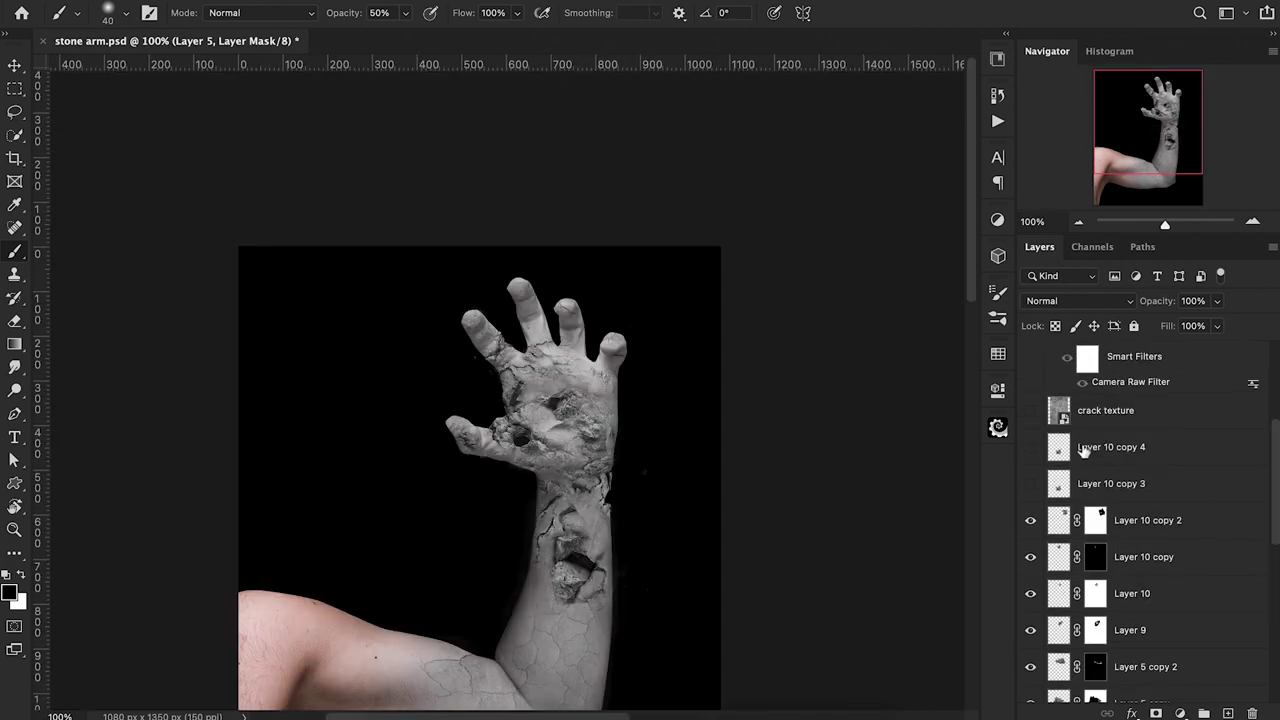
# Select the Layer 10 copy 2 mask for painting with the black brush.
pyautogui.press('super+plus')
pyautogui.press('x')
pyautogui.scroll(-1, 1095, 515)
pyautogui.click(1095, 500)
pyautogui.press('x')
# Show Layer 10 copy 3 and transform its rock to sit over the middle finger.
pyautogui.click(1031, 463)
pyautogui.click(1111, 463)
pyautogui.scroll(-5, 700, 440)
pyautogui.press('super+t')
pyautogui.moveTo(548, 560); pyautogui.dragTo(500, 229)
pyautogui.press('super+plus')
pyautogui.moveTo(545, 270); pyautogui.dragTo(605, 225)
pyautogui.moveTo(710, 320); pyautogui.dragTo(640, 262)
pyautogui.press('Return')
# Hide Layer 10 copy 3 with a black mask and reveal its texture on the middle finger, lowering the brush to 20% opacity.
pyautogui.keyDown('alt'); pyautogui.click(1156, 713); pyautogui.keyUp('alt')
pyautogui.scroll(5, 500, 380)
pyautogui.press('x')
pyautogui.moveTo(492, 362)
pyautogui.mouseDown()
pyautogui.moveTo(487, 345)
pyautogui.moveTo(539, 366)
pyautogui.mouseUp()
pyautogui.scroll(-2, 500, 360)
pyautogui.press('2')
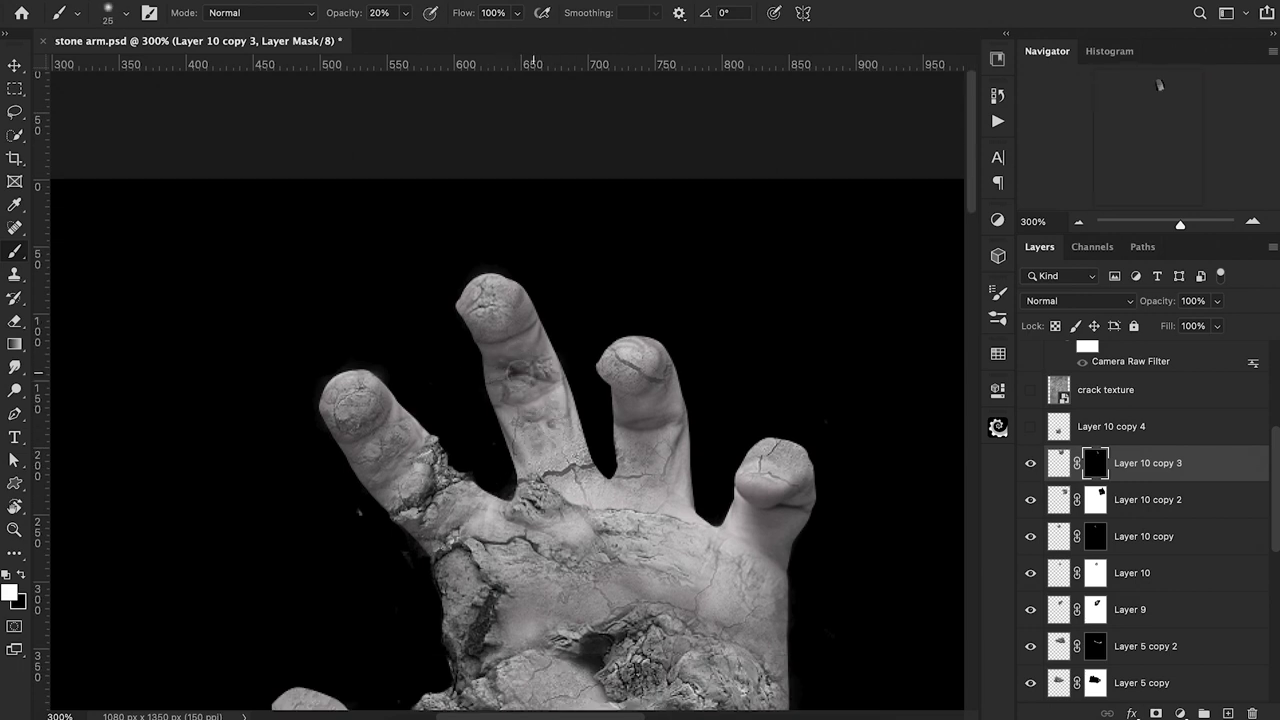
# Show Layer 10 copy 4, place its rock over the upper hand and ring finger, and duplicate the layer.
pyautogui.scroll(-3, 596, 283)
pyautogui.click(1031, 426)
pyautogui.click(1111, 426)
pyautogui.press('super+t')
pyautogui.moveTo(620, 540); pyautogui.dragTo(663, 190)
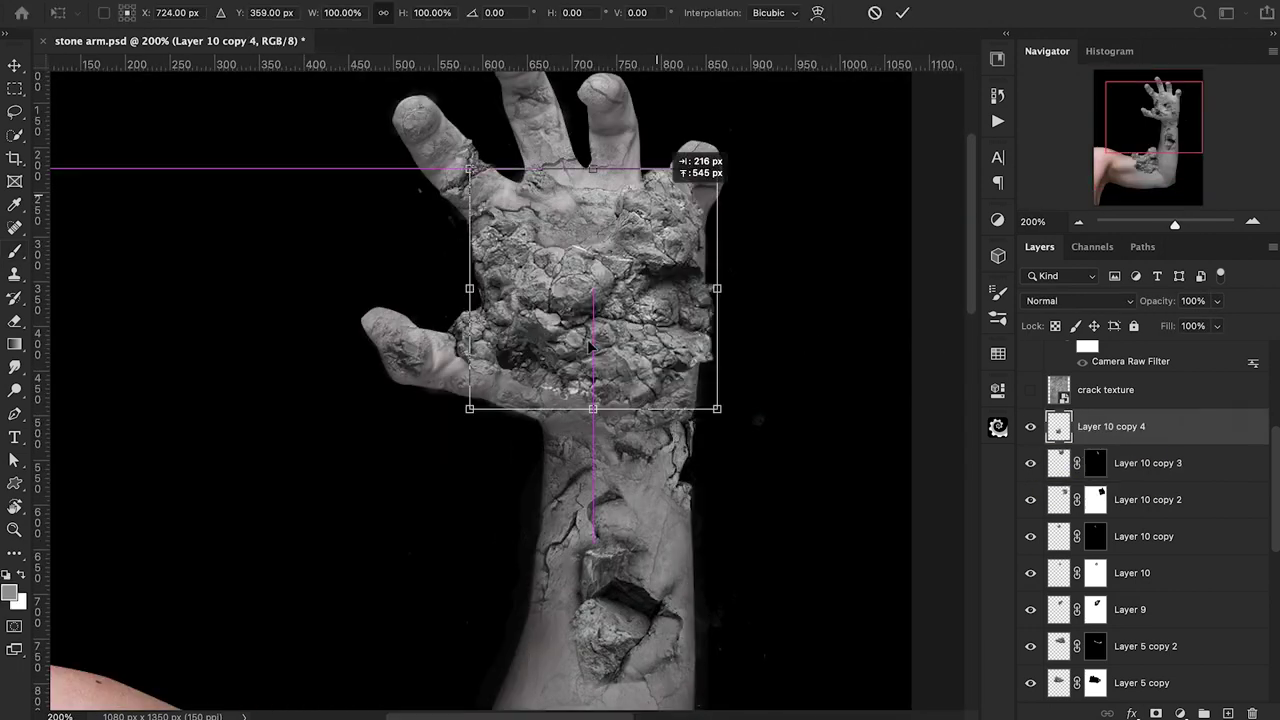
pyautogui.press('Return')
pyautogui.press('super+j')
# Hide Layer 10 copy 4 with a black mask and reveal its texture on the ring finger with a 10 px white brush at 60% opacity.
pyautogui.click(1148, 463)
pyautogui.keyDown('alt'); pyautogui.click(1156, 713); pyautogui.keyUp('alt')
pyautogui.moveTo(553, 314); pyautogui.dragTo(587, 205)
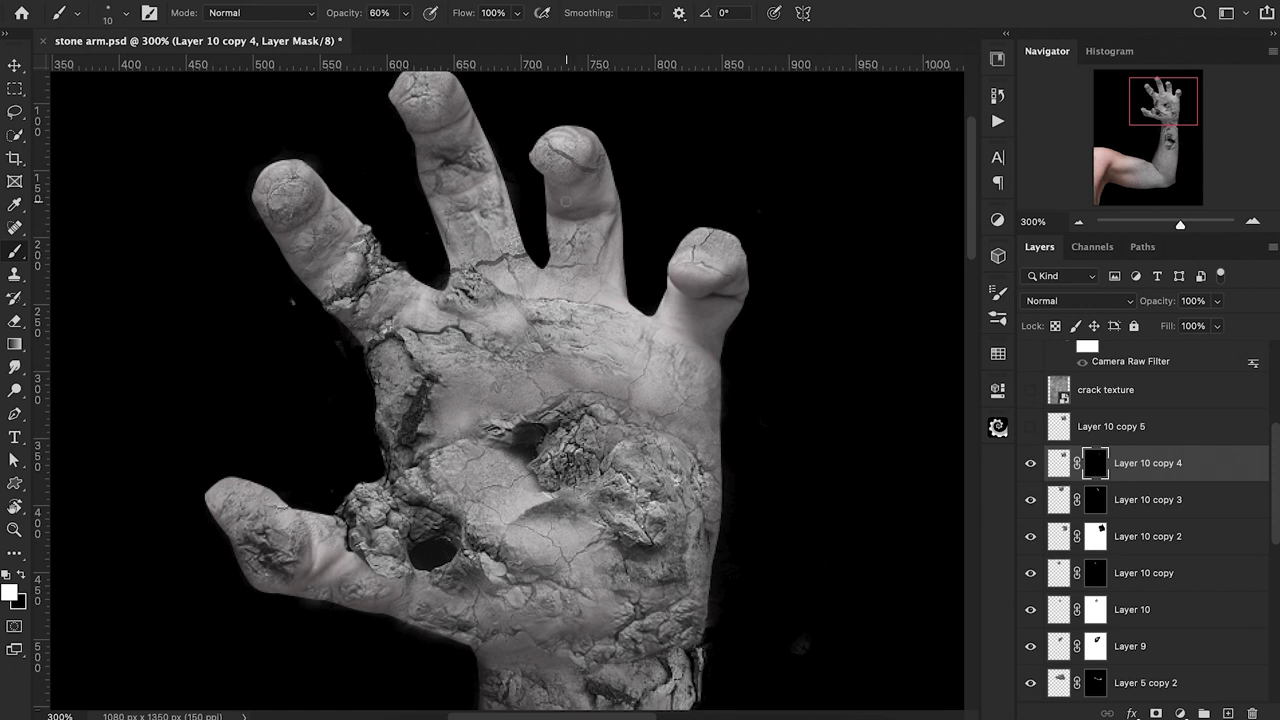
pyautogui.moveTo(559, 279); pyautogui.dragTo(540, 290)
# Reposition the Layer 10 copy 5 rock near the little finger, hide it with an inverted mask and set a 15 px brush at 20% opacity.
pyautogui.click(1031, 426)
pyautogui.click(1111, 426)
pyautogui.press('super+t')
pyautogui.moveTo(693, 272)
pyautogui.mouseDown()
pyautogui.moveTo(840, 360)
pyautogui.moveTo(690, 299)
pyautogui.mouseUp()
pyautogui.press('Return')
pyautogui.click(1156, 713)
pyautogui.hotkey('ctrl', 'i')
pyautogui.press('2')
pyautogui.press('[')
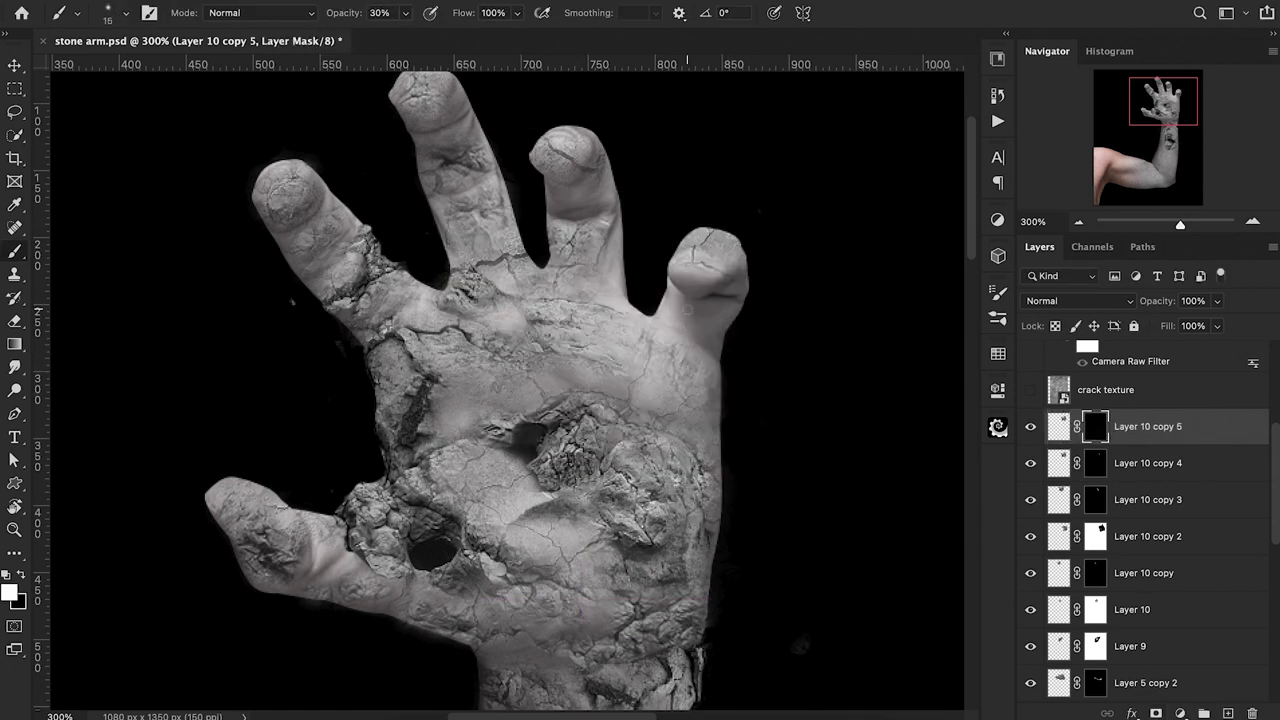
pyautogui.press('super+minus')
pyautogui.press('super+minus')
pyautogui.press('super+plus')
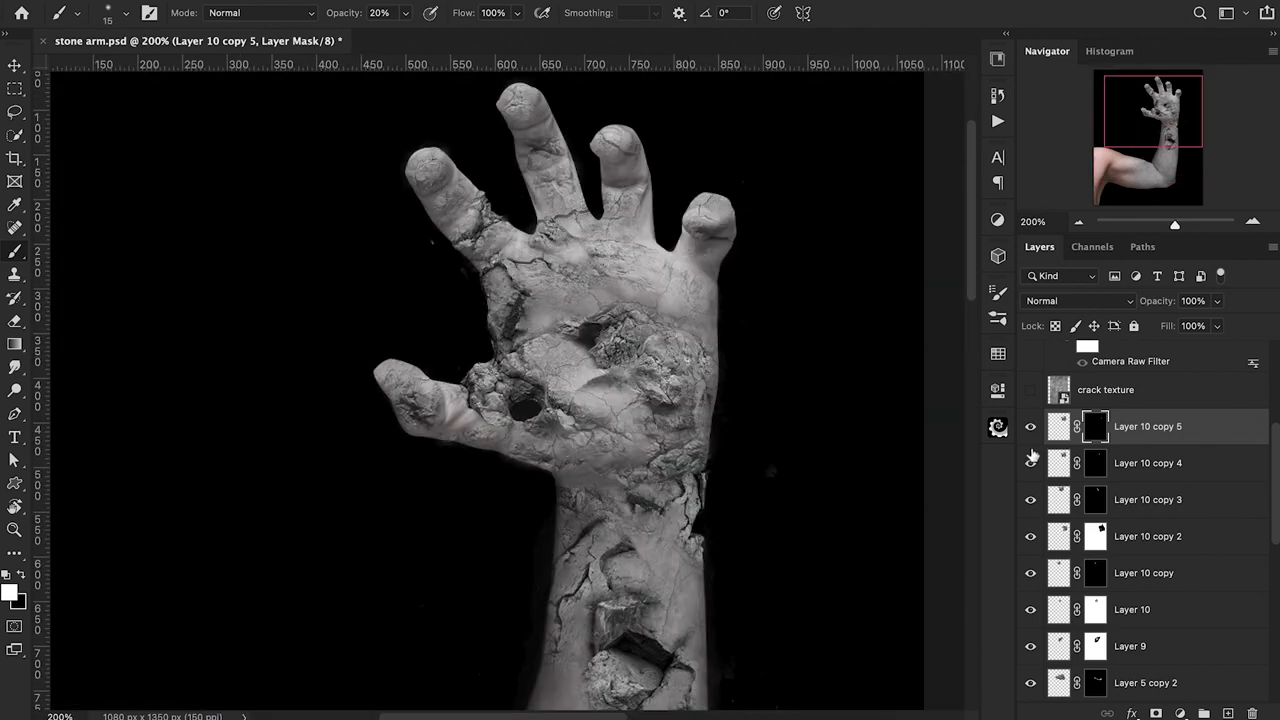
# Duplicate the Layer 10 copy 5 rock without a mask and transform the duplicate over the thumb.
pyautogui.click(1059, 426)
pyautogui.press('super+j')
pyautogui.press('super+t')
pyautogui.moveTo(687, 248); pyautogui.dragTo(383, 307)
pyautogui.moveTo(383, 307); pyautogui.dragTo(510, 363)
pyautogui.moveTo(510, 363)
pyautogui.mouseDown()
pyautogui.moveTo(440, 415)
pyautogui.moveTo(589, 499)
pyautogui.mouseUp()
pyautogui.moveTo(700, 400); pyautogui.dragTo(742, 510)
pyautogui.press('Return')
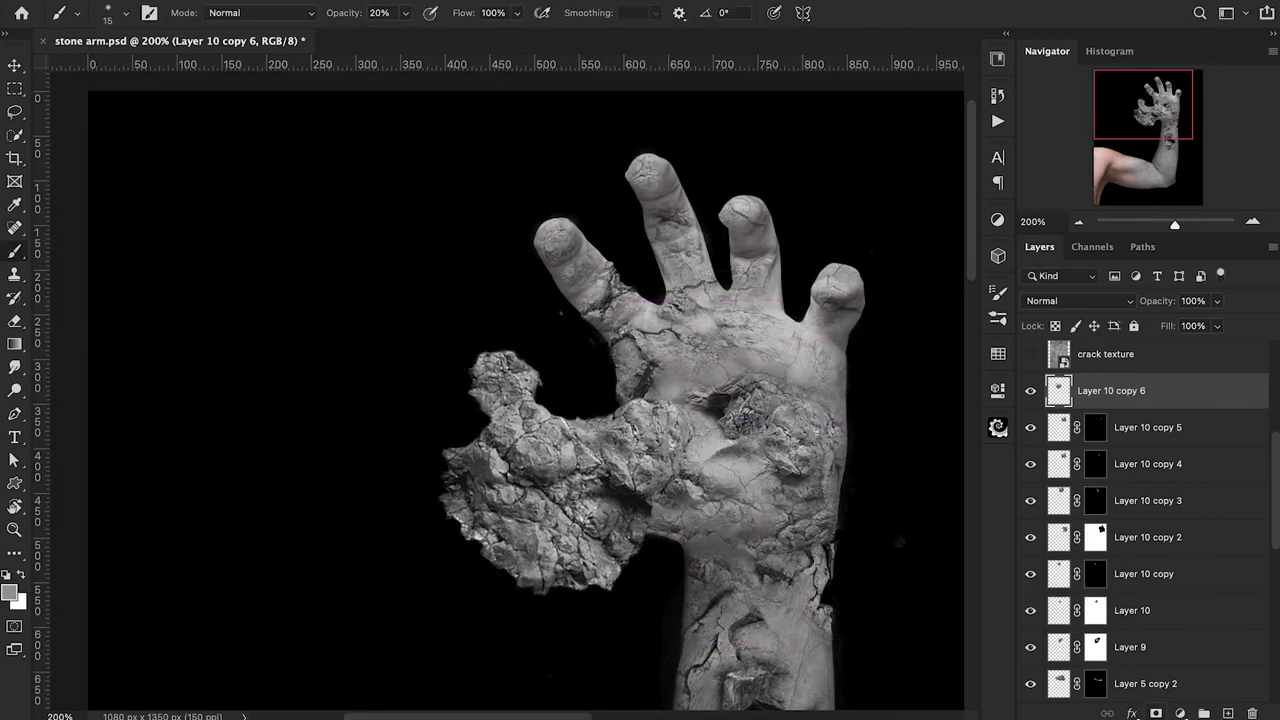
# Hide Layer 10 copy 6 with an inverted mask and reveal its texture on the thumb at 90% opacity.
pyautogui.click(1156, 713)
pyautogui.press('super+i')
pyautogui.press('super+plus')
pyautogui.press('9')
pyautogui.moveTo(515, 455)
pyautogui.mouseDown()
pyautogui.moveTo(567, 457)
pyautogui.moveTo(506, 494)
pyautogui.mouseUp()
# Refine the Layer 10 copy 6 mask along the thumb at 100% opacity, alternating black and white.
pyautogui.press('0')
pyautogui.press('x')
pyautogui.moveTo(591, 469)
pyautogui.mouseDown()
pyautogui.moveTo(546, 440)
pyautogui.moveTo(493, 478)
pyautogui.moveTo(495, 457)
pyautogui.mouseUp()
pyautogui.press('x')
pyautogui.press('x')
pyautogui.press('x')
pyautogui.press('x')
pyautogui.moveTo(504, 461)
pyautogui.mouseDown()
pyautogui.moveTo(505, 474)
pyautogui.moveTo(546, 456)
pyautogui.mouseUp()
pyautogui.scroll(-10, 1130, 560)
pyautogui.click(1097, 602)
pyautogui.press('super+minus')
pyautogui.press('super+minus')
pyautogui.click(1064, 602)
pyautogui.press('super+plus')
pyautogui.press('super+minus')
# Cut out the middle rock ledge of stone 5 with Quick Selection onto its own layer and turn it along the forearm.
pyautogui.moveTo(452, 640); pyautogui.dragTo(467, 538)
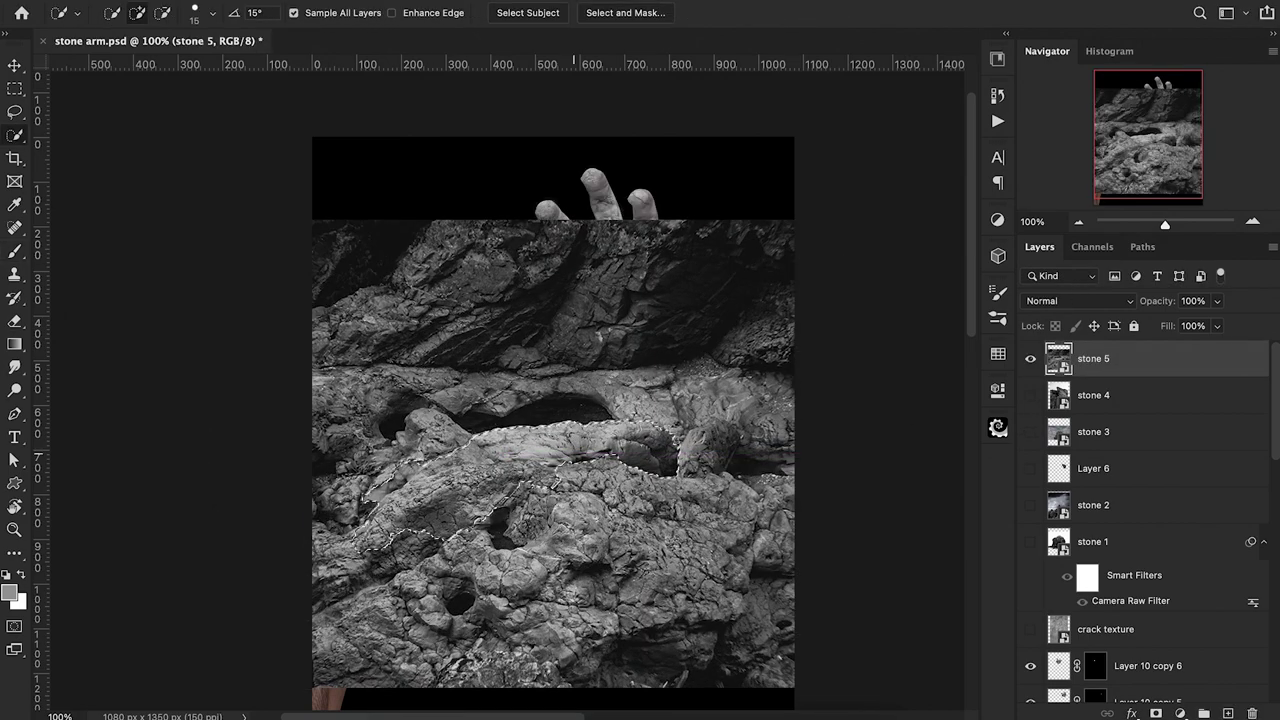
pyautogui.hotkey('ctrl', 'j')
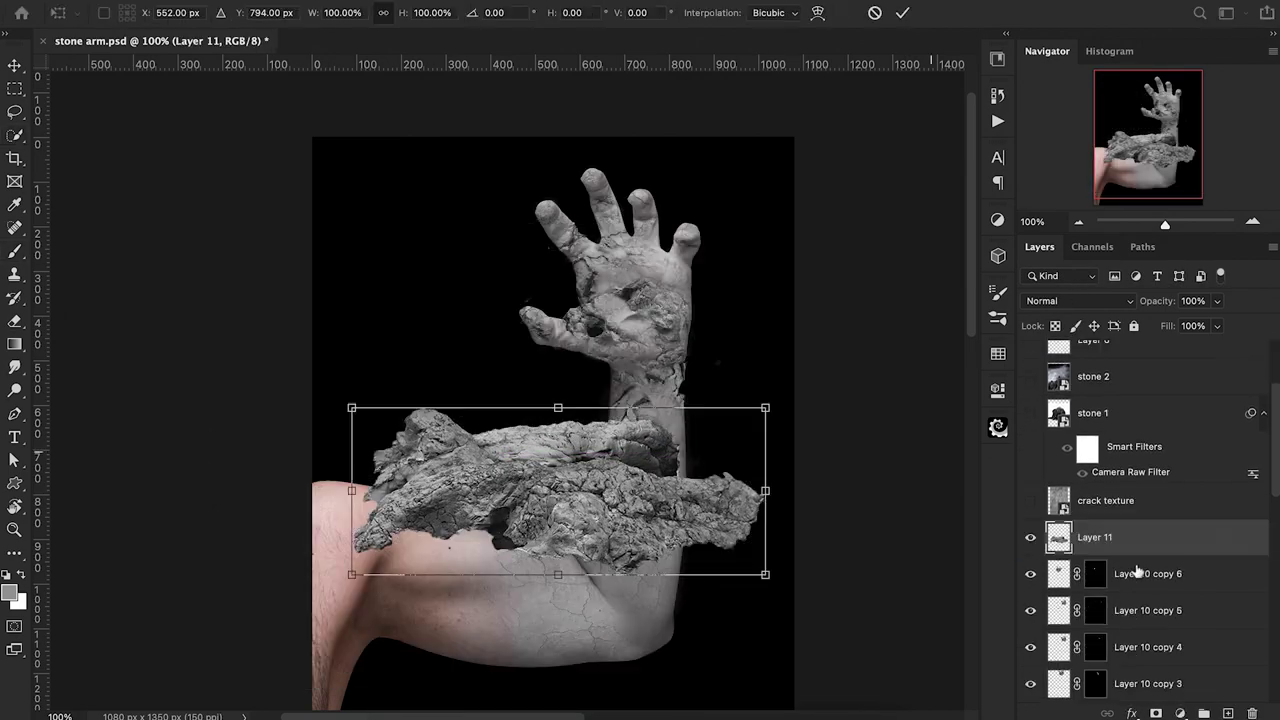
pyautogui.moveTo(785, 575)
pyautogui.mouseDown()
pyautogui.moveTo(770, 540)
pyautogui.moveTo(775, 358)
pyautogui.moveTo(800, 260)
pyautogui.mouseUp()
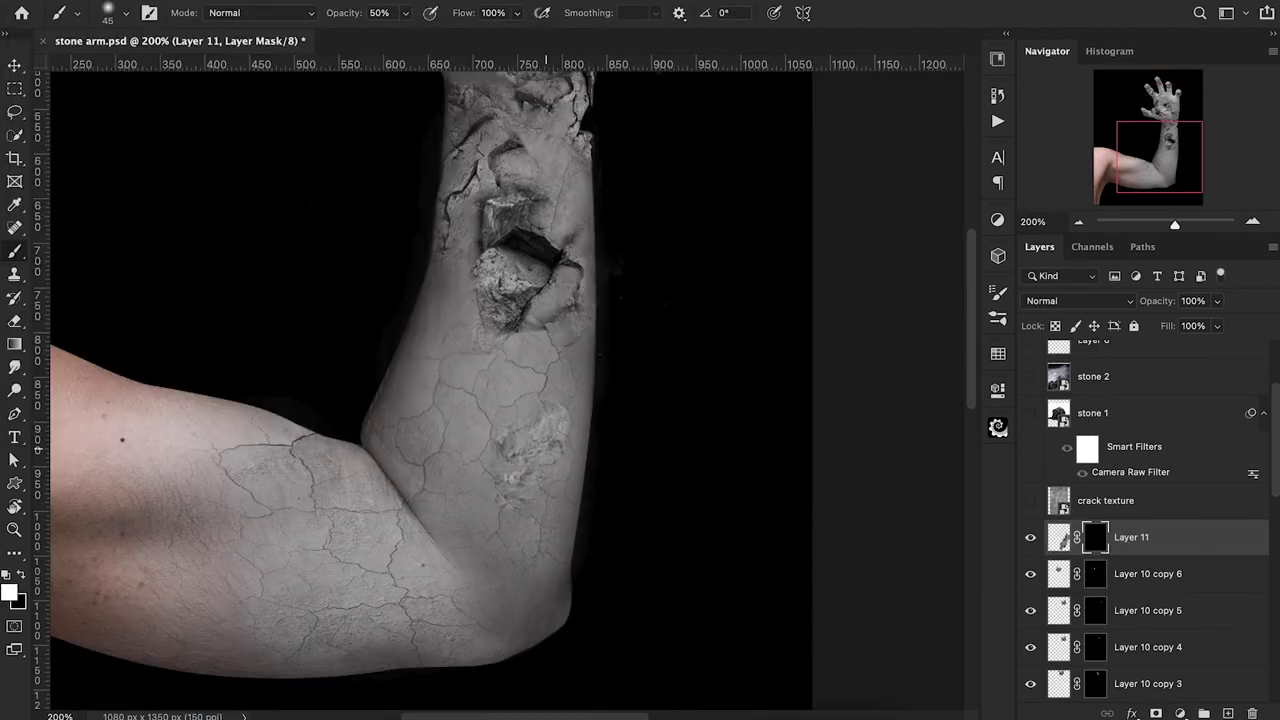
# Test the Layer 11 texture on the forearm, and re-transform the whole rock to follow the forearm down to the elbow.
pyautogui.moveTo(520, 460); pyautogui.dragTo(455, 450)
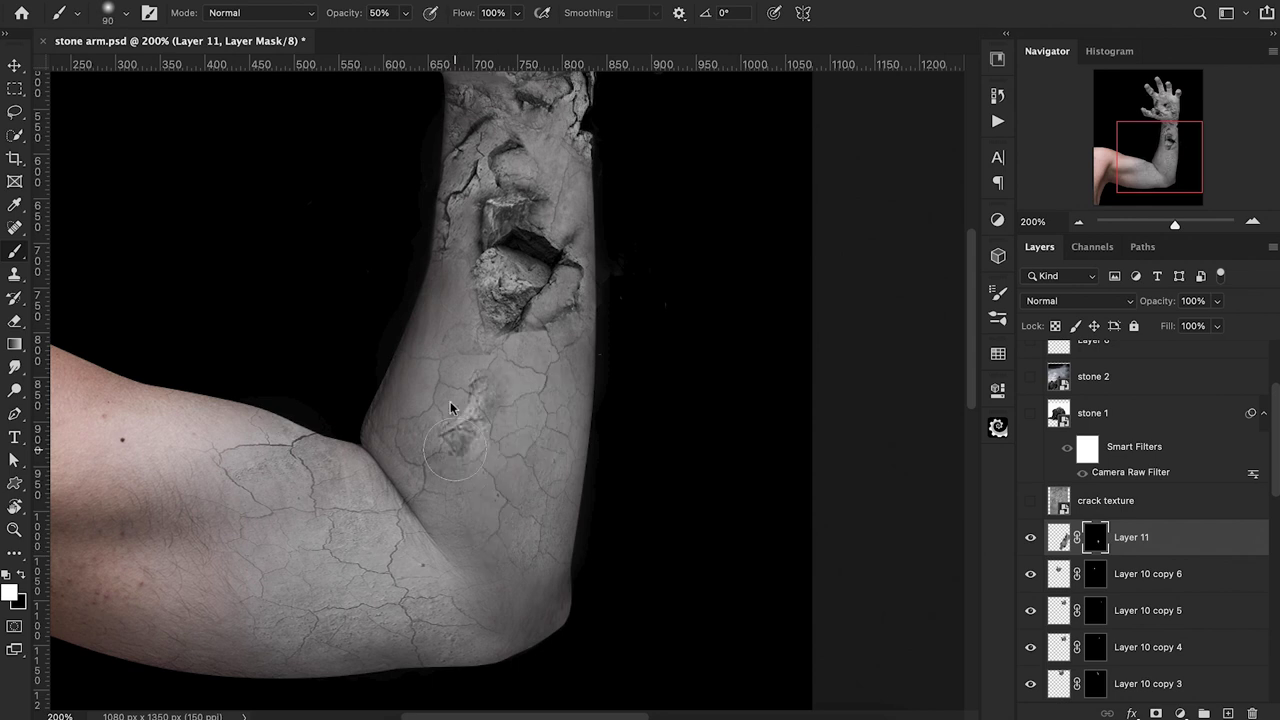
pyautogui.hotkey('ctrl', '-')
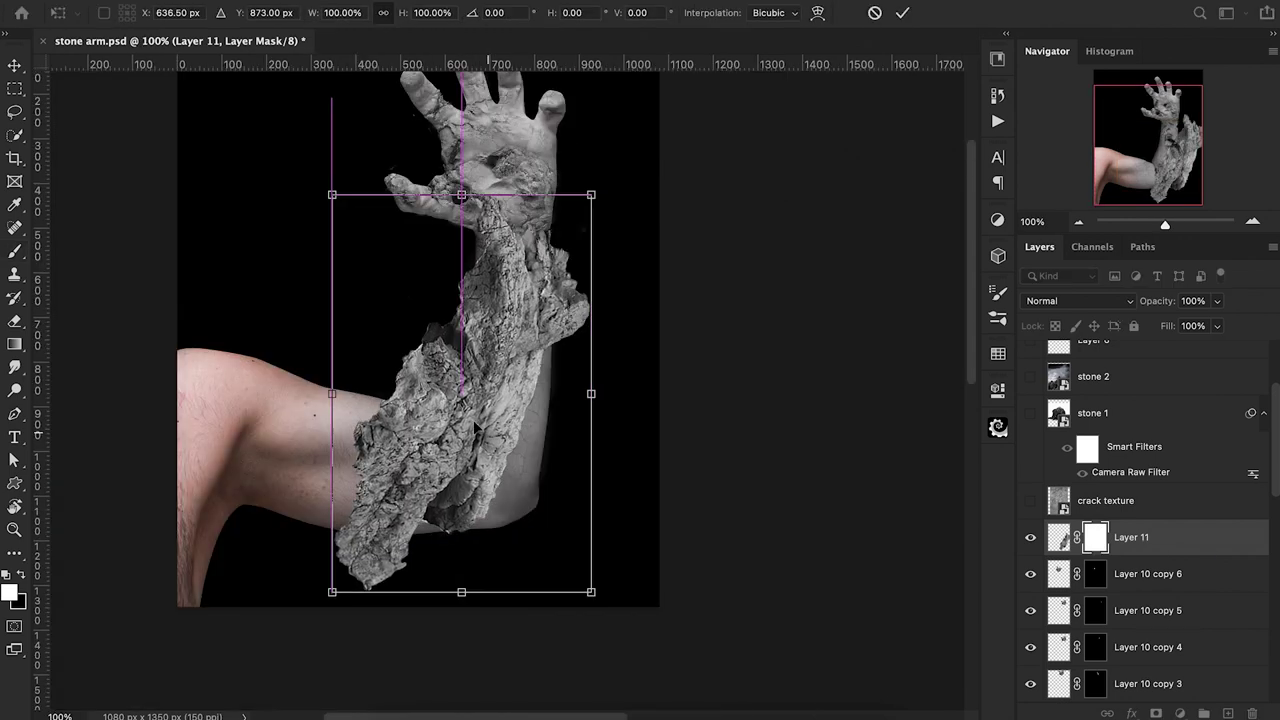
pyautogui.press('Return')
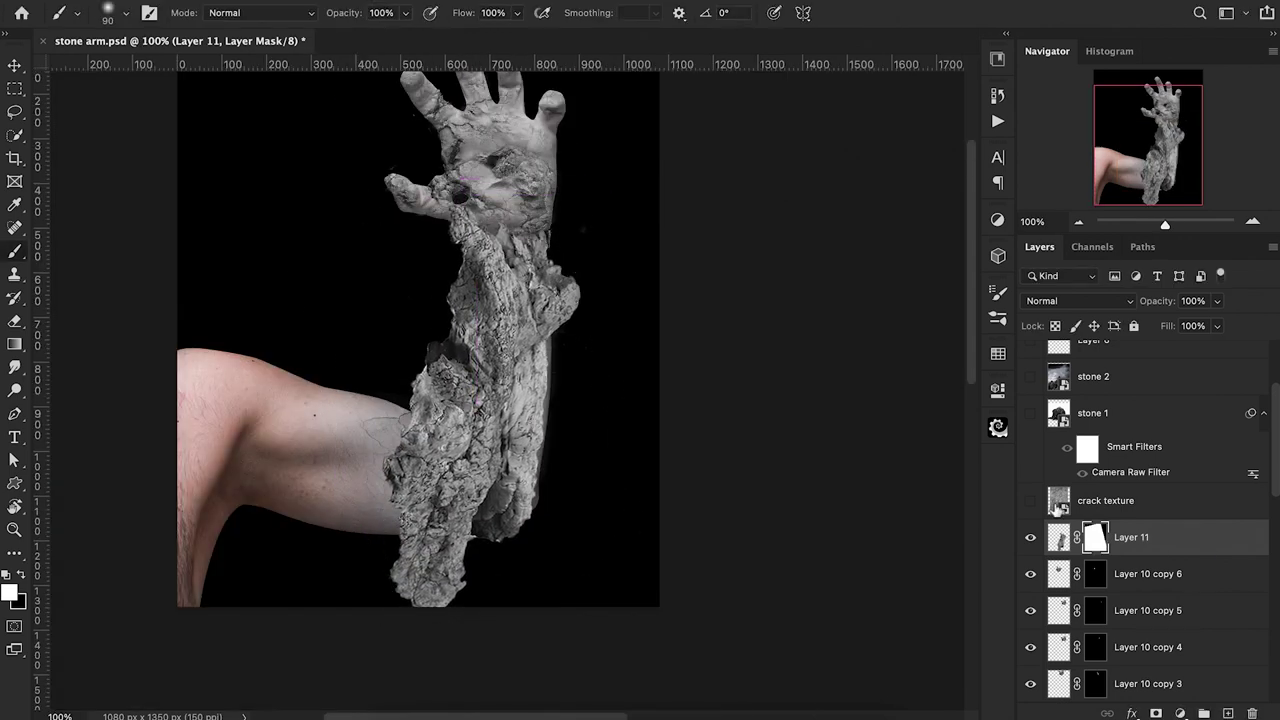
# Invert the Layer 11 mask and reveal its rock texture on the lower forearm with a 60 px white brush at 30% opacity.
pyautogui.hotkey('ctrl', 'i')
pyautogui.press('3')
pyautogui.press('[')
pyautogui.press('2')
pyautogui.moveTo(518, 388); pyautogui.dragTo(534, 458)
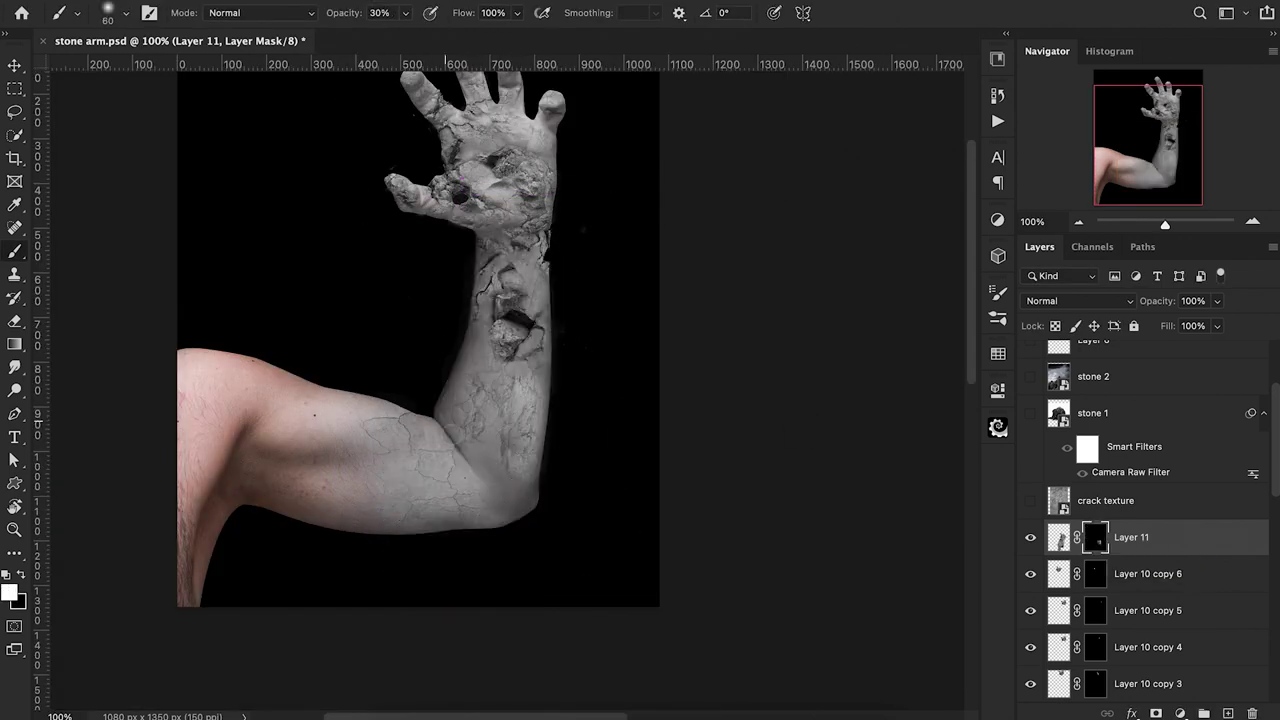
# Refine the Layer 11 mask on the lower forearm and elbow with a 90 px brush, painting white and then black at 20% opacity.
pyautogui.press(']')
pyautogui.press(']')
pyautogui.press(']')
pyautogui.moveTo(566, 531); pyautogui.dragTo(606, 642)
pyautogui.press('x')
pyautogui.moveTo(538, 508)
pyautogui.mouseDown()
pyautogui.moveTo(515, 542)
pyautogui.moveTo(579, 627)
pyautogui.mouseUp()
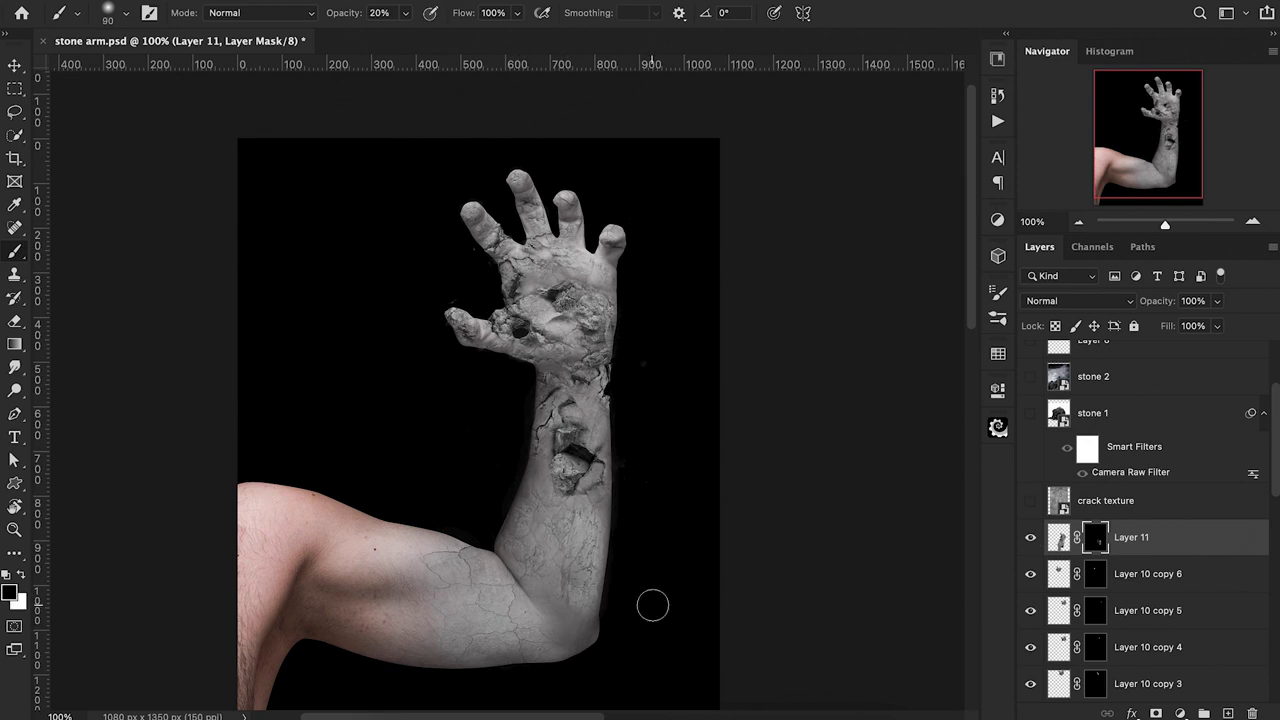
pyautogui.hotkey('ctrl', '+')
pyautogui.hotkey('ctrl', '-')
# Show the crack texture layer, scale it to 133.69% so it covers the whole canvas, and duplicate it.
pyautogui.scroll(-15, 1095, 524)
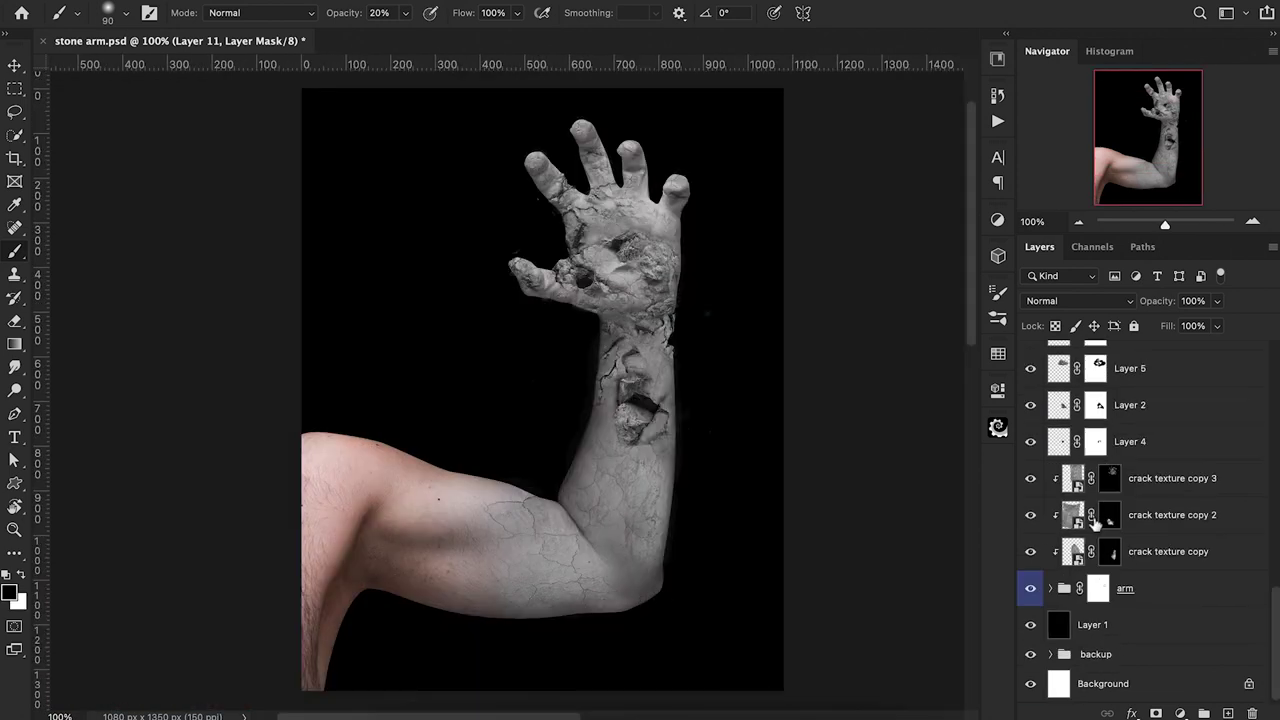
pyautogui.scroll(10, 1082, 561)
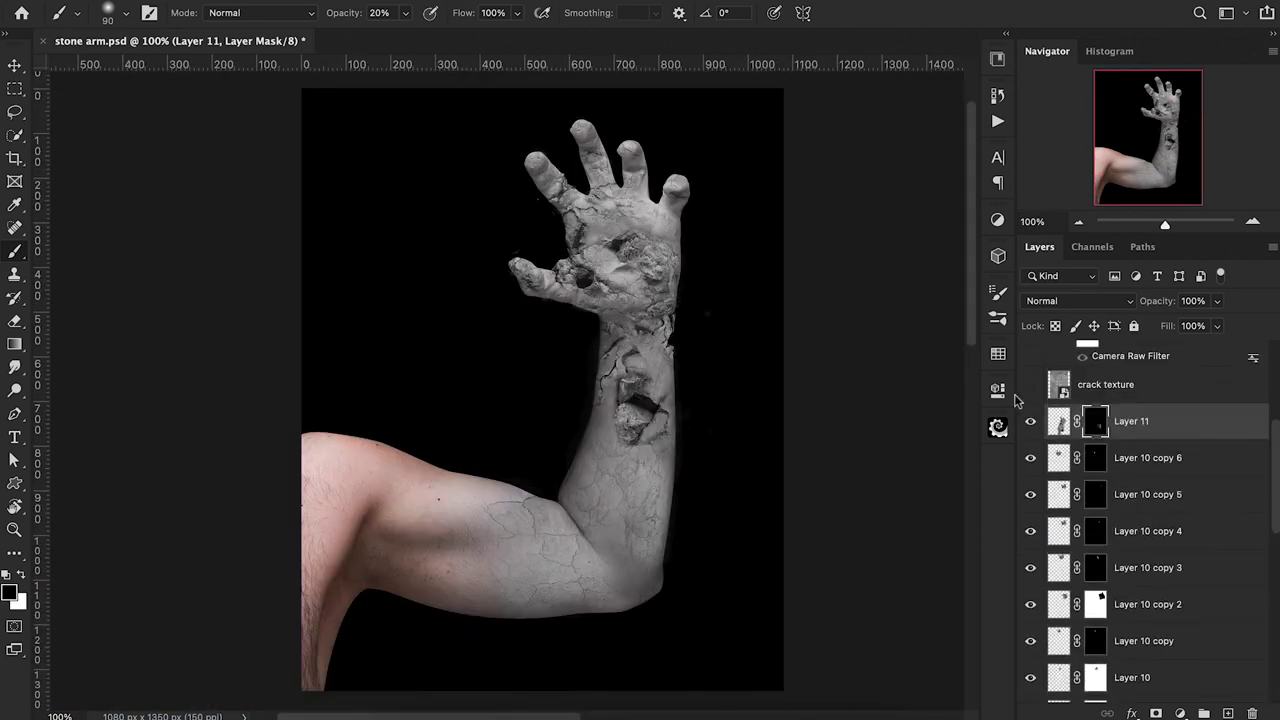
pyautogui.click(1029, 385)
pyautogui.click(1063, 383)
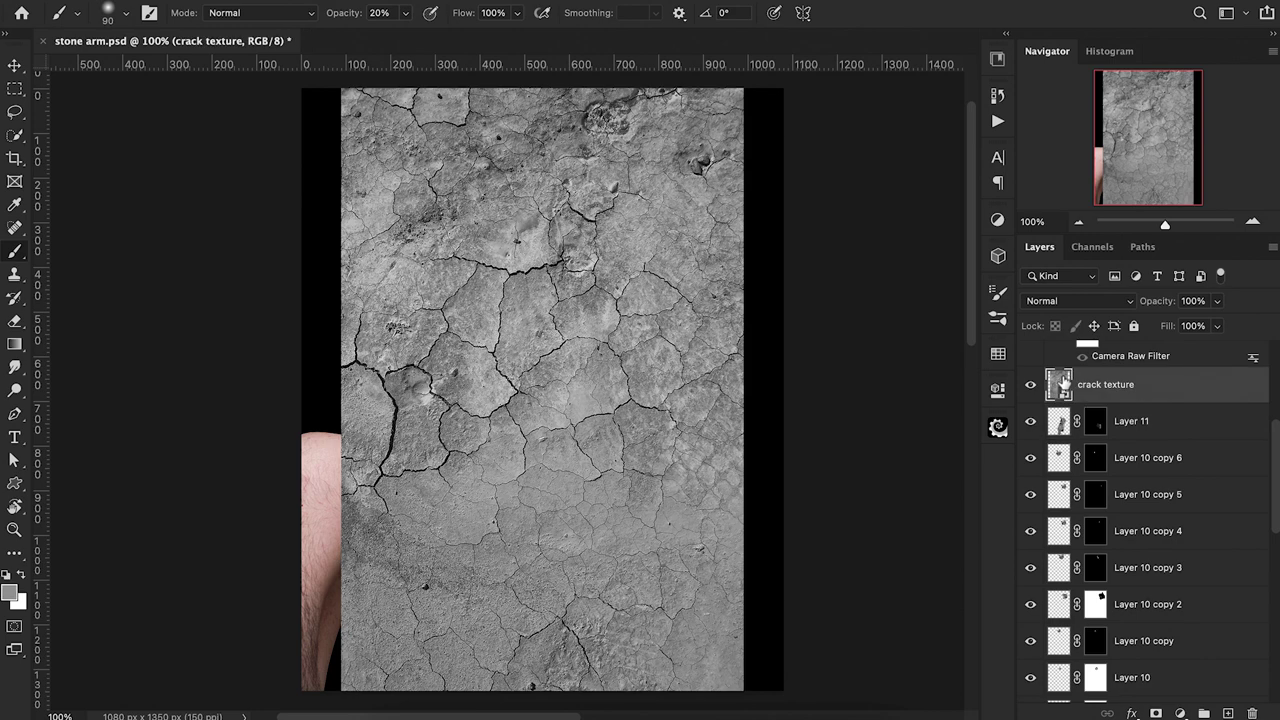
pyautogui.hotkey('ctrl', 't')
pyautogui.moveTo(747, 391); pyautogui.dragTo(813, 389)
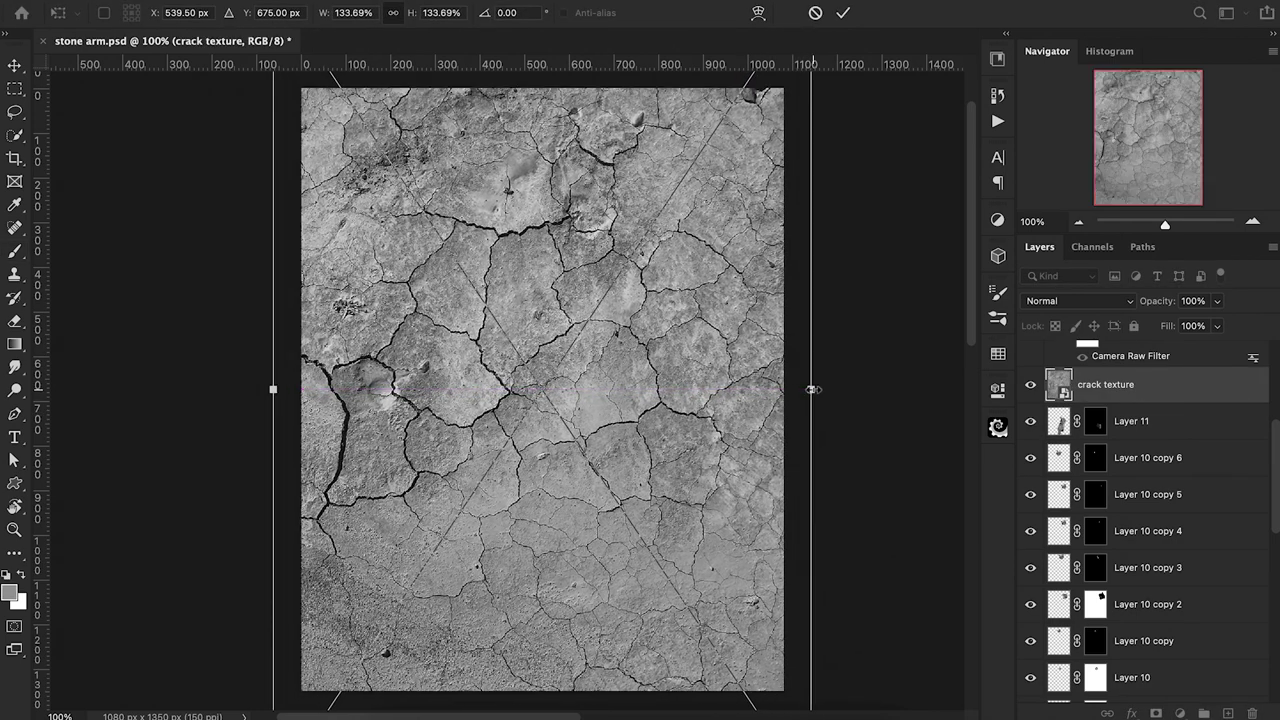
pyautogui.press('Return')
pyautogui.hotkey('ctrl', 'j')
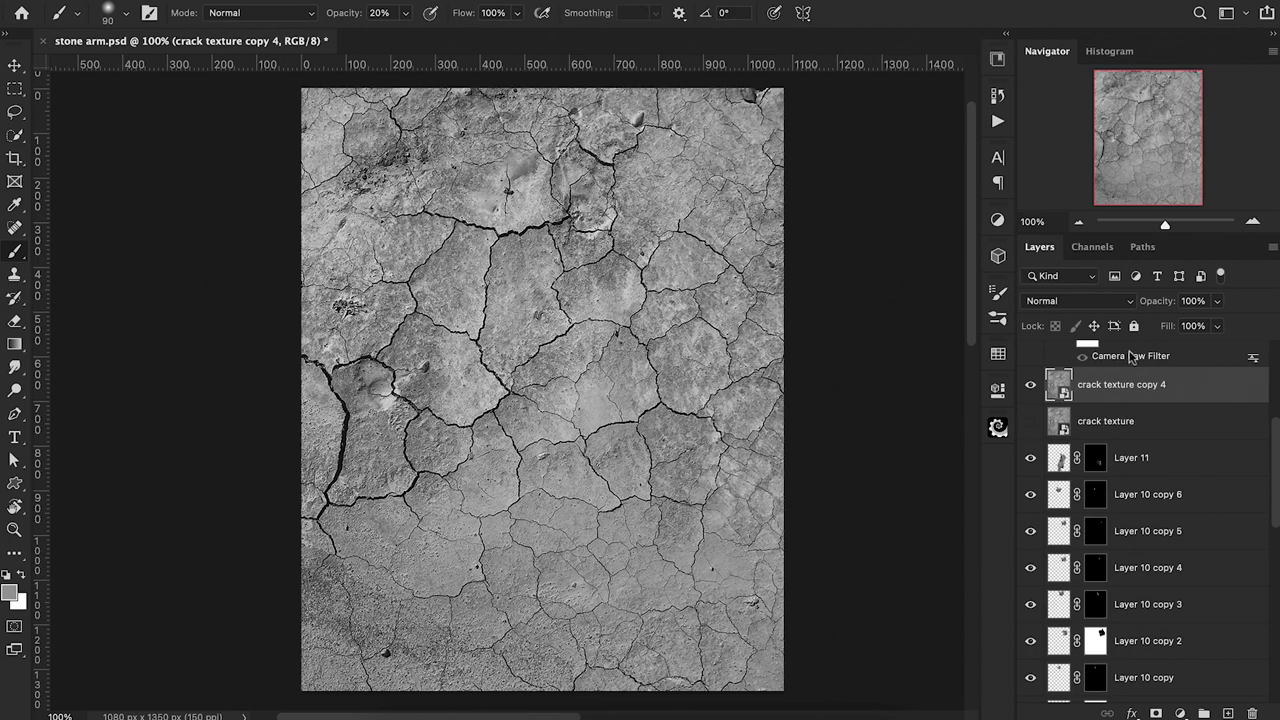
# Lower crack texture copy 4 to 46% opacity, move its large crack over the forearm, and place the layer below crack texture.
pyautogui.moveTo(1157, 311); pyautogui.dragTo(1110, 330)
pyautogui.hotkey('ctrl', 't')
pyautogui.moveTo(559, 379)
pyautogui.mouseDown()
pyautogui.moveTo(747, 423)
pyautogui.moveTo(790, 370)
pyautogui.moveTo(866, 459)
pyautogui.mouseUp()
pyautogui.press('Return')
pyautogui.moveTo(1148, 388); pyautogui.dragTo(1148, 427)
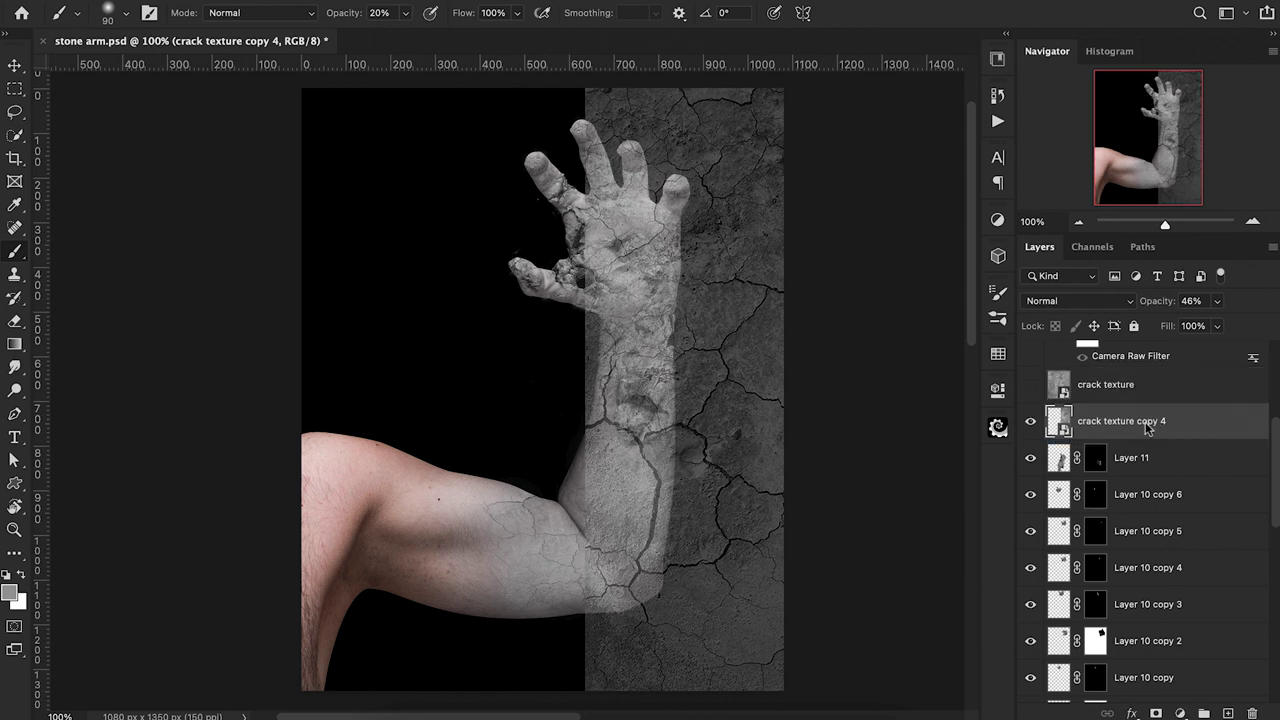
# Add a black mask to crack texture copy 4 and reveal the large crack down the forearm with a white brush.
pyautogui.keyDown('alt'); pyautogui.click(1155, 713); pyautogui.keyUp('alt')
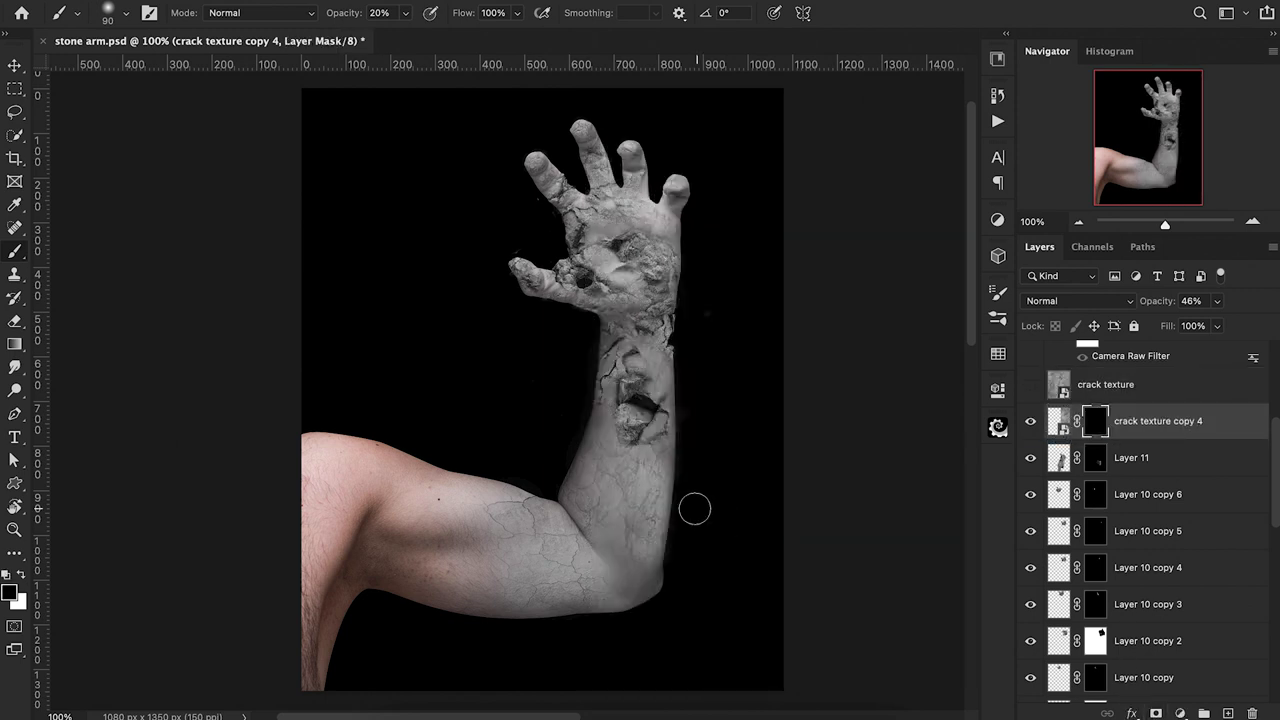
pyautogui.press('x')
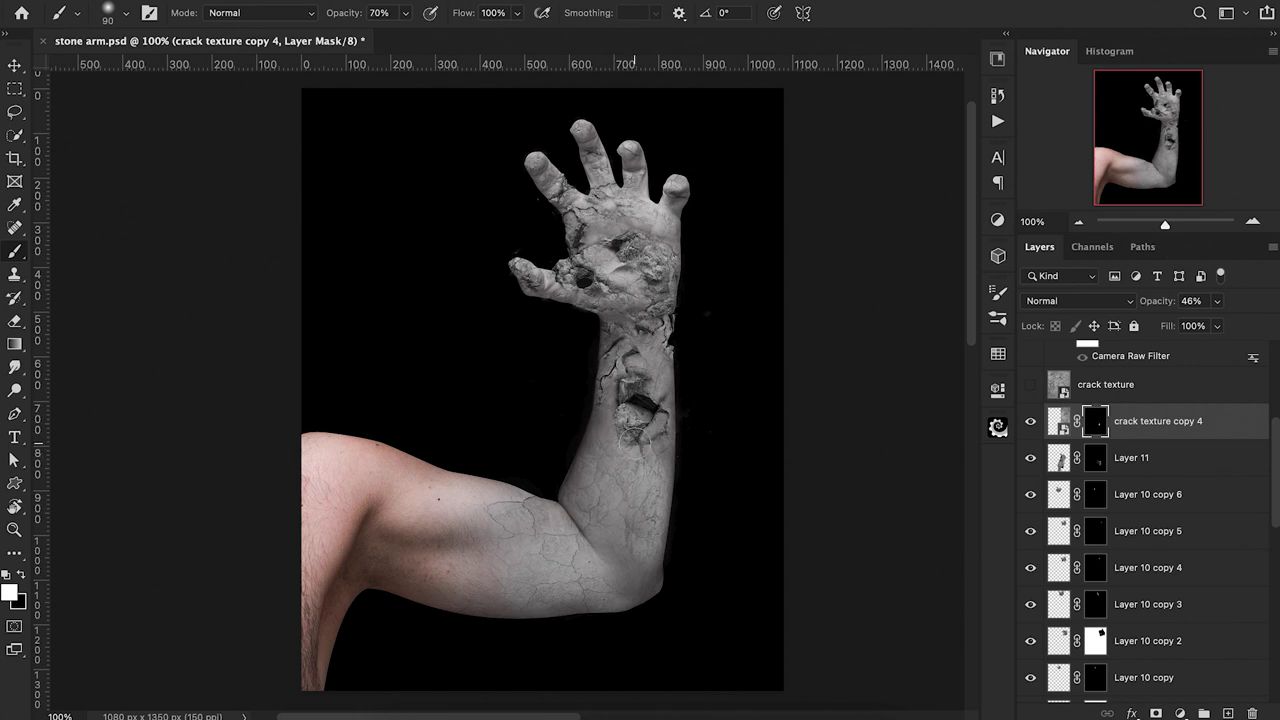
pyautogui.moveTo(657, 482); pyautogui.dragTo(650, 545)
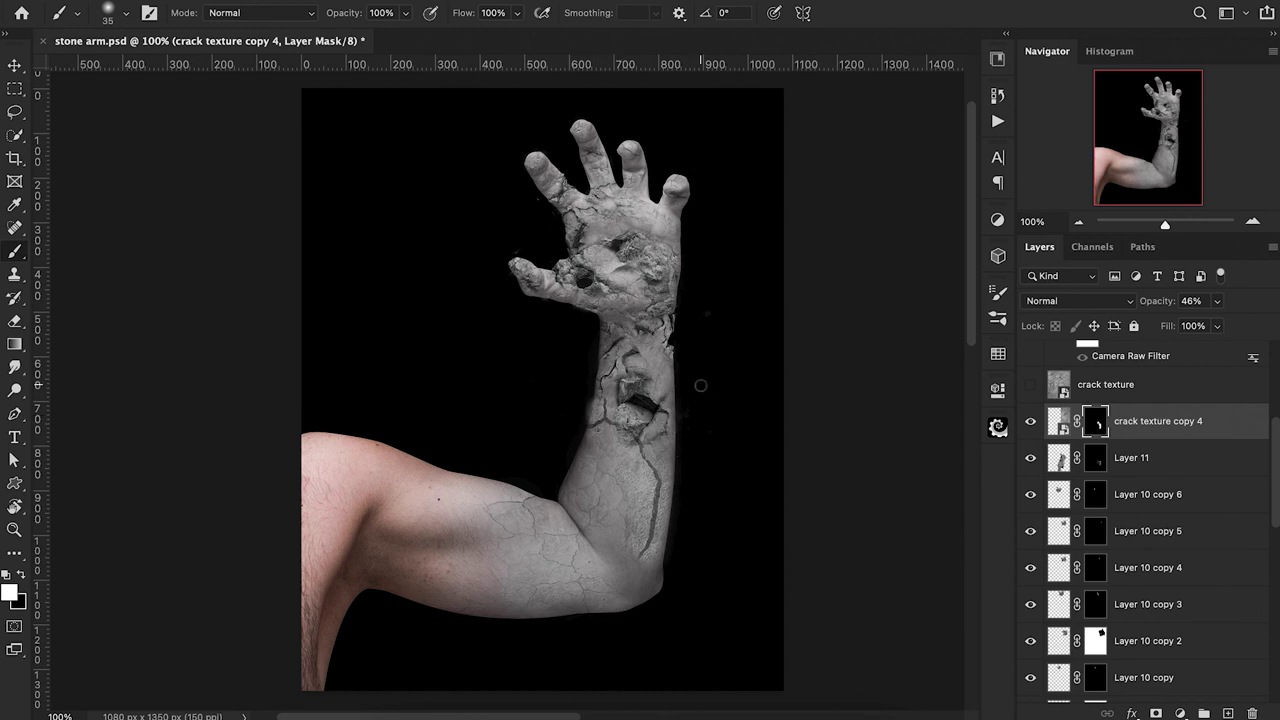
pyautogui.scroll(5, 1090, 452)
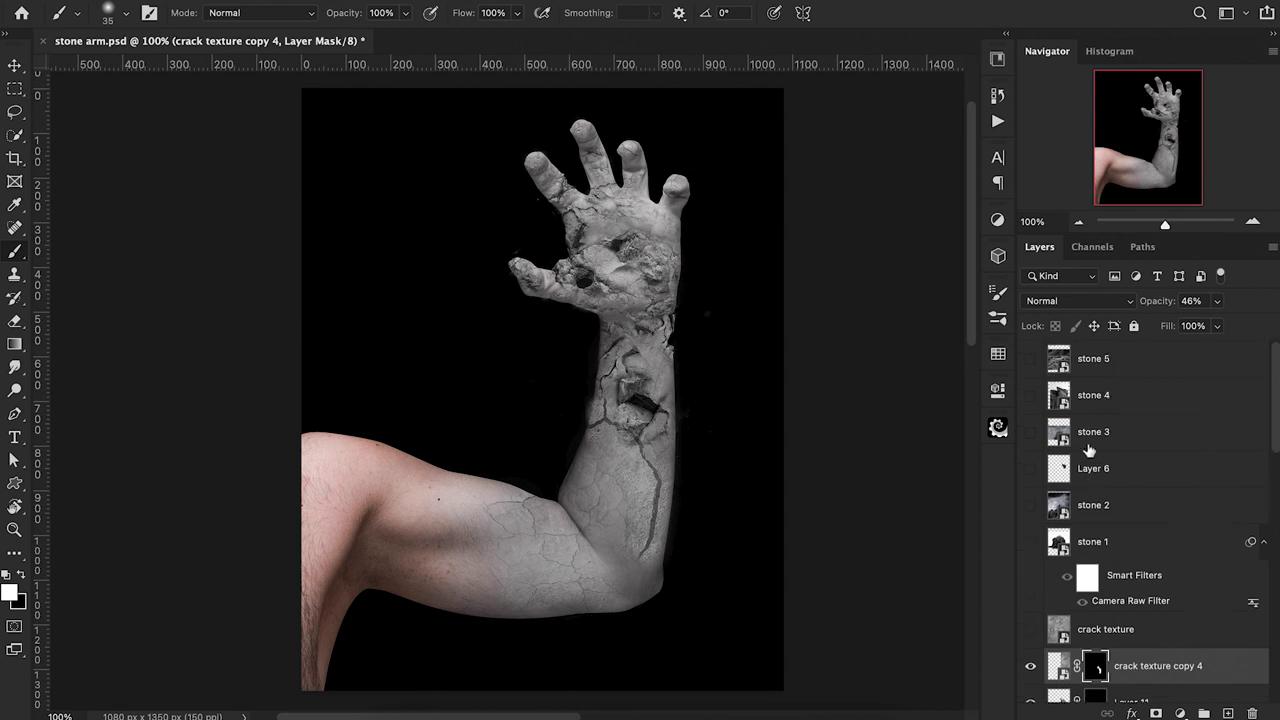
pyautogui.moveTo(600, 442); pyautogui.dragTo(588, 385)
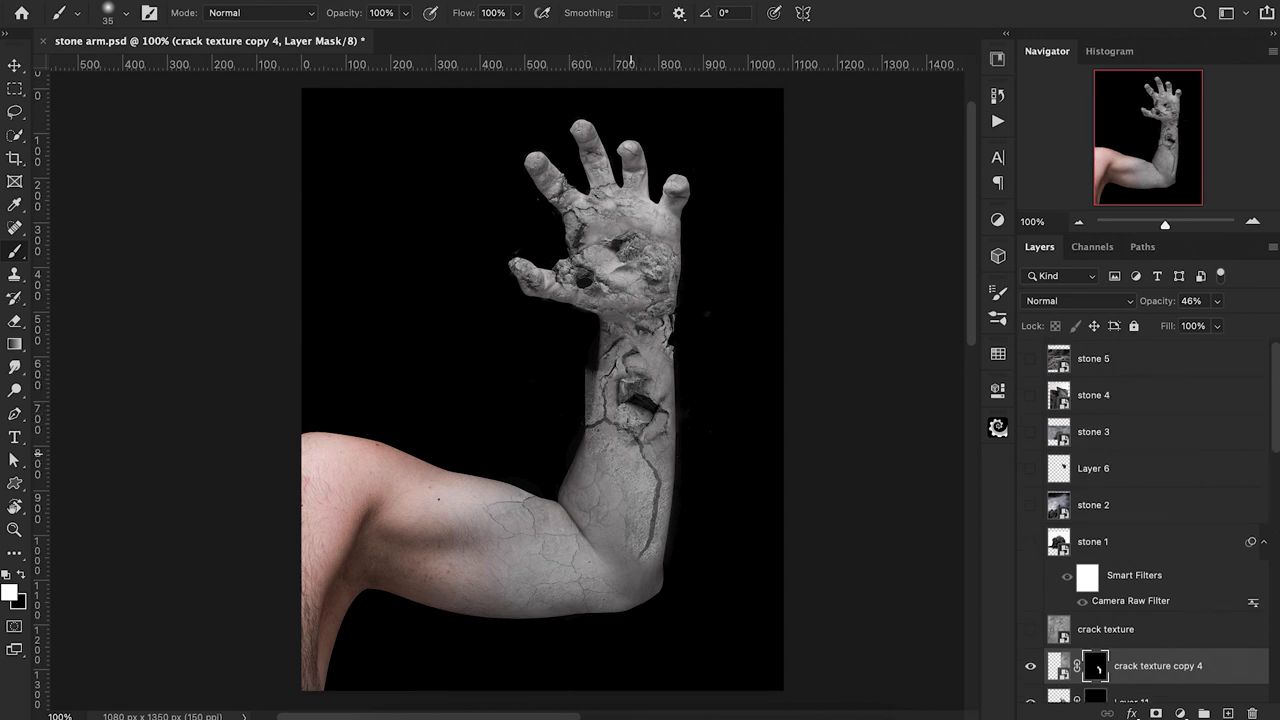
# Transform crack texture copy 4 to refit the crack on the forearm, and paint its mask black where texture spills past the arm's edge.
pyautogui.click(1058, 665)
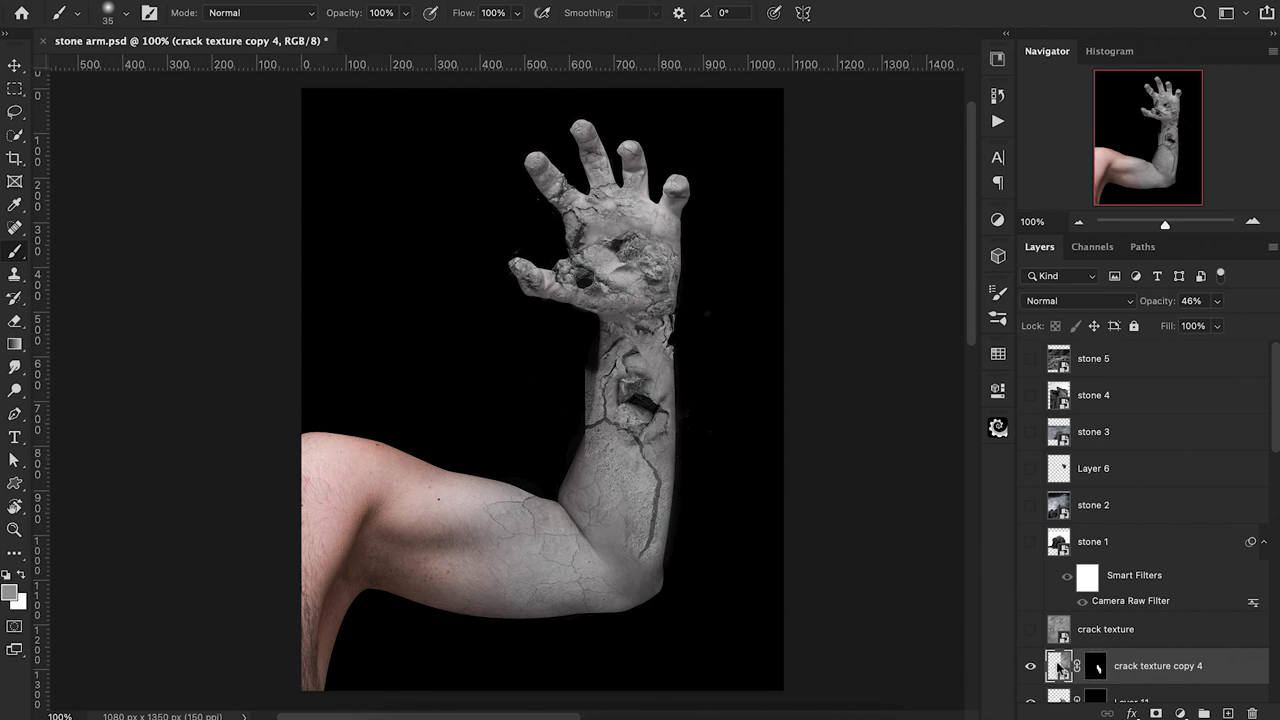
pyautogui.hotkey('ctrl', 't')
pyautogui.moveTo(776, 595); pyautogui.dragTo(716, 557)
pyautogui.press('Return')
pyautogui.press('b')
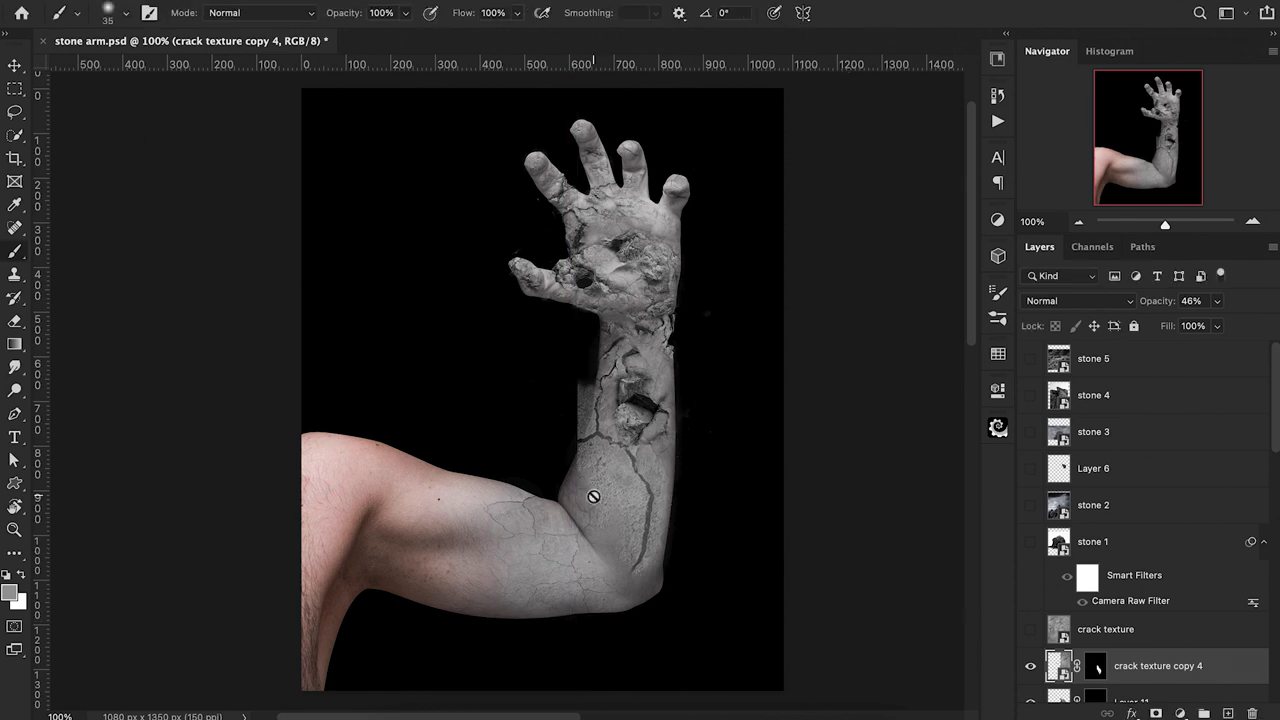
pyautogui.click(1095, 667)
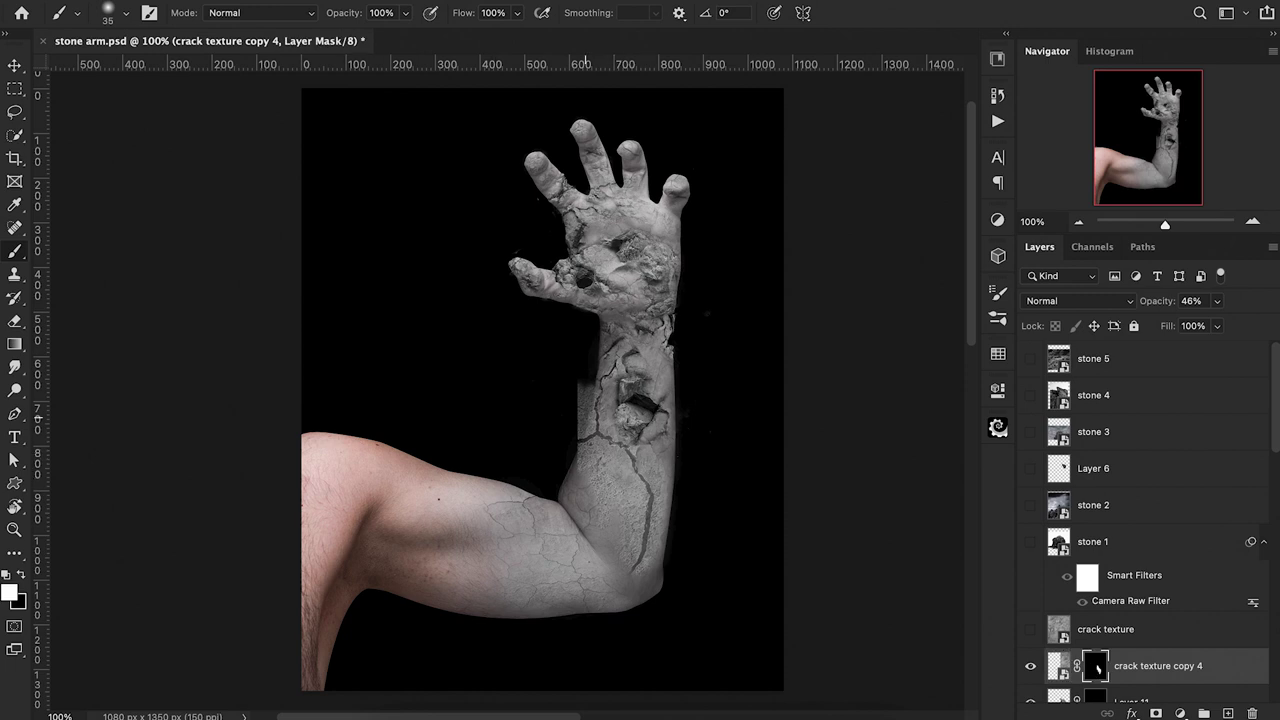
pyautogui.press('x')
pyautogui.moveTo(586, 398); pyautogui.dragTo(569, 407)
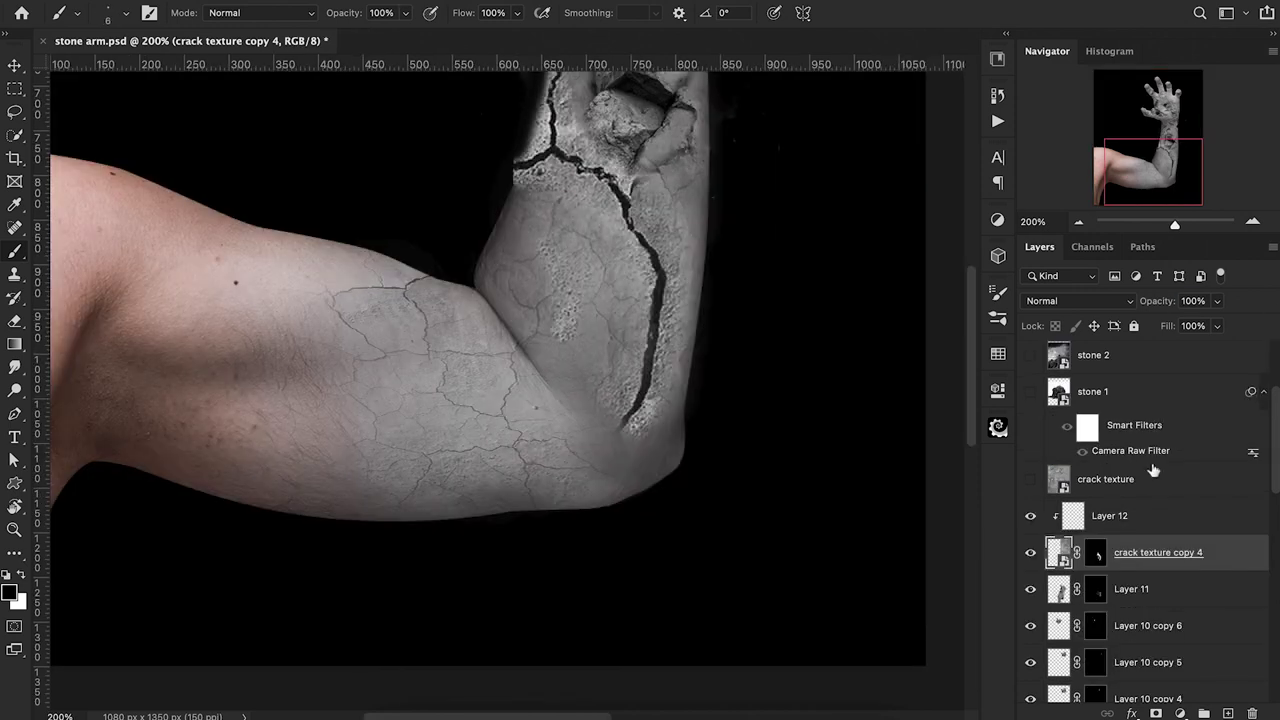
# Delete the clipped Layer 12, and soften the crack texture copy 4 mask around the crack with a 60 px black brush at 40% opacity.
pyautogui.click(1095, 515)
pyautogui.press('Delete')
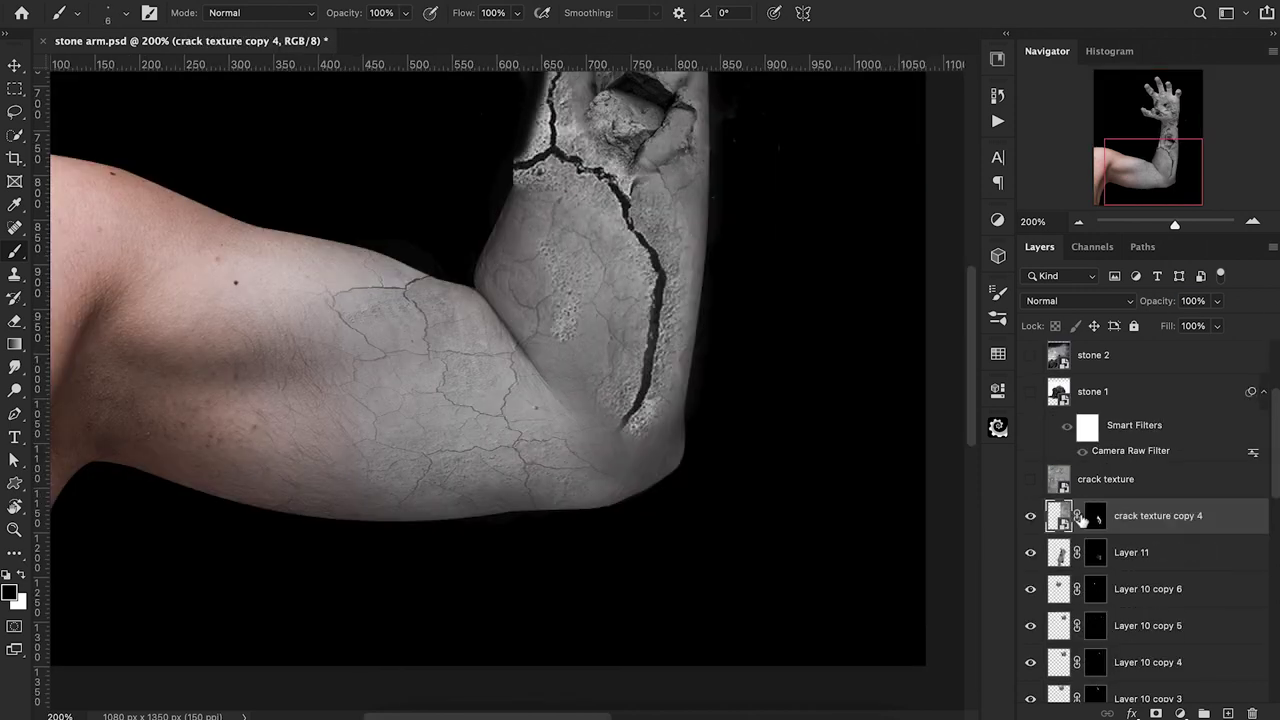
pyautogui.click(1097, 520)
pyautogui.scroll(3, 1097, 525)
pyautogui.press('super+minus')
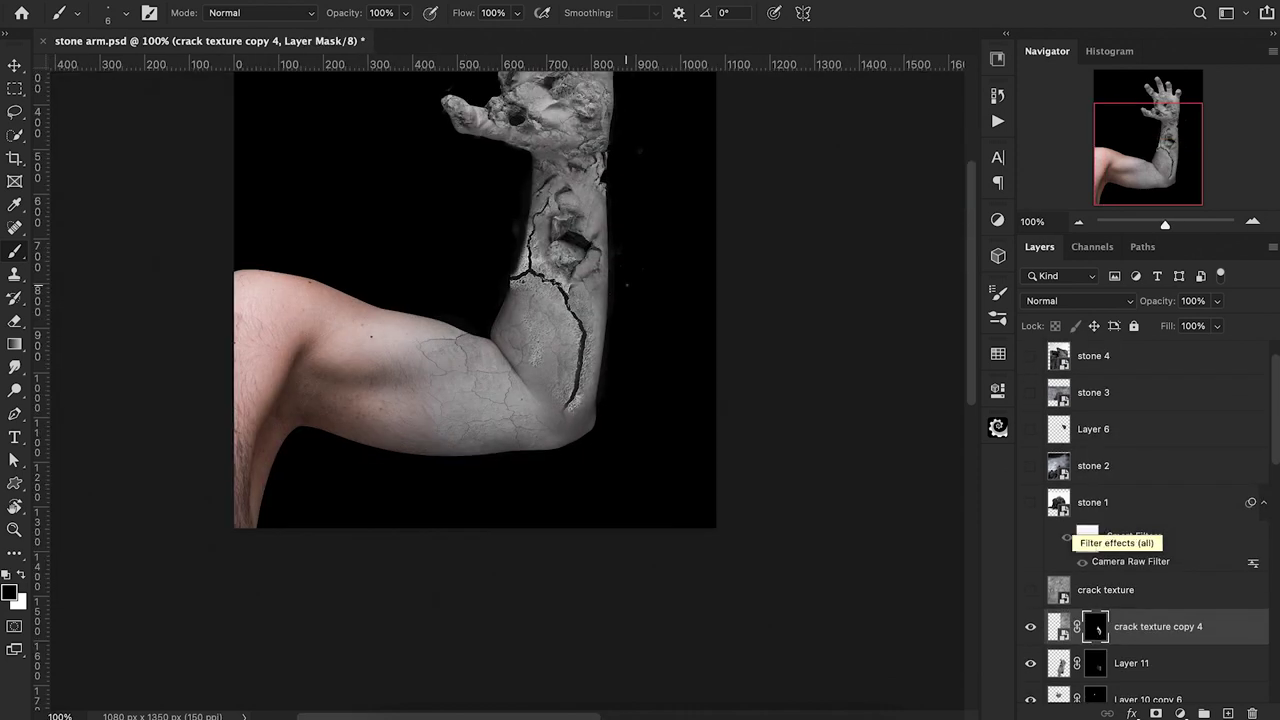
pyautogui.press('4')
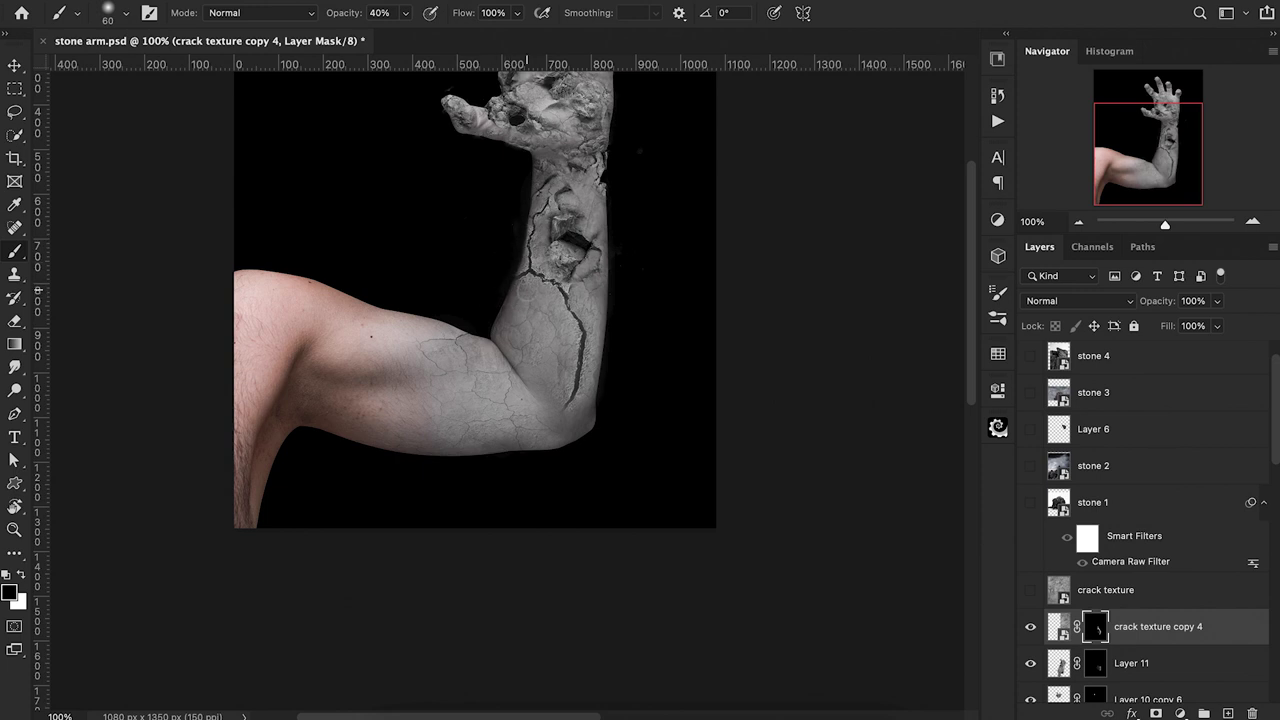
pyautogui.press('super+minus')
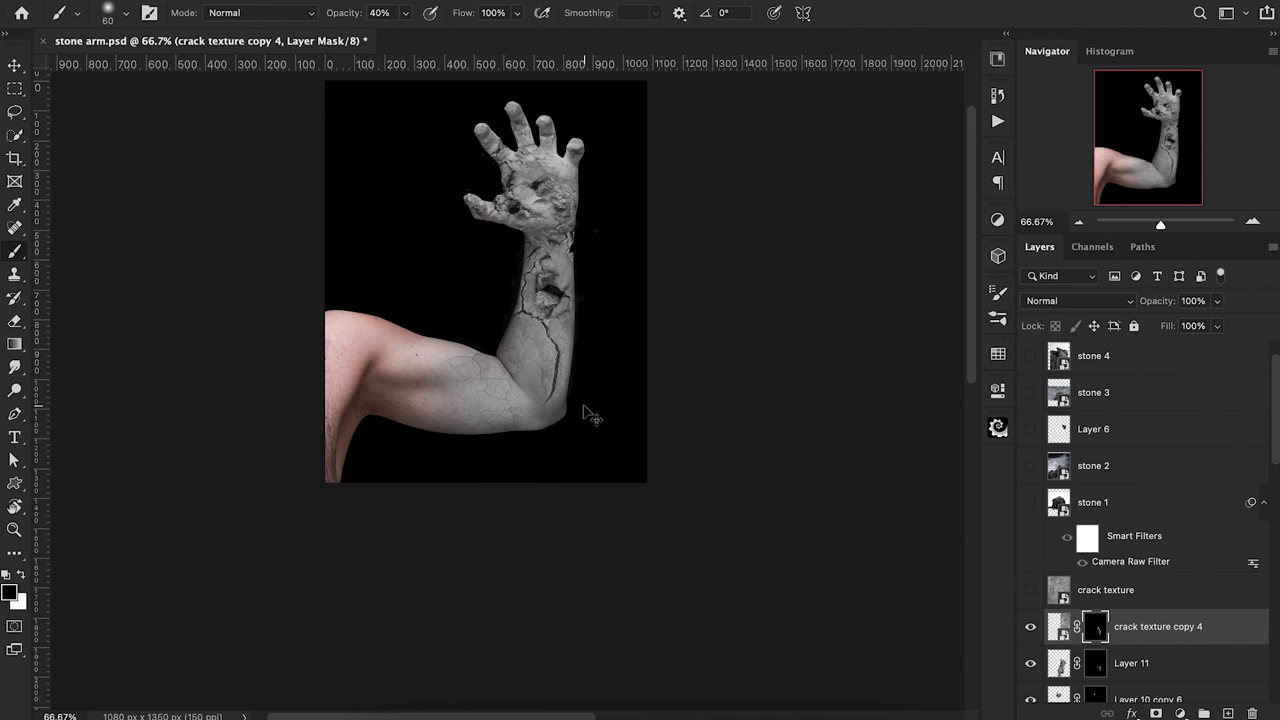
pyautogui.scroll(3, 584, 406)
pyautogui.hscroll(-3, 584, 406)
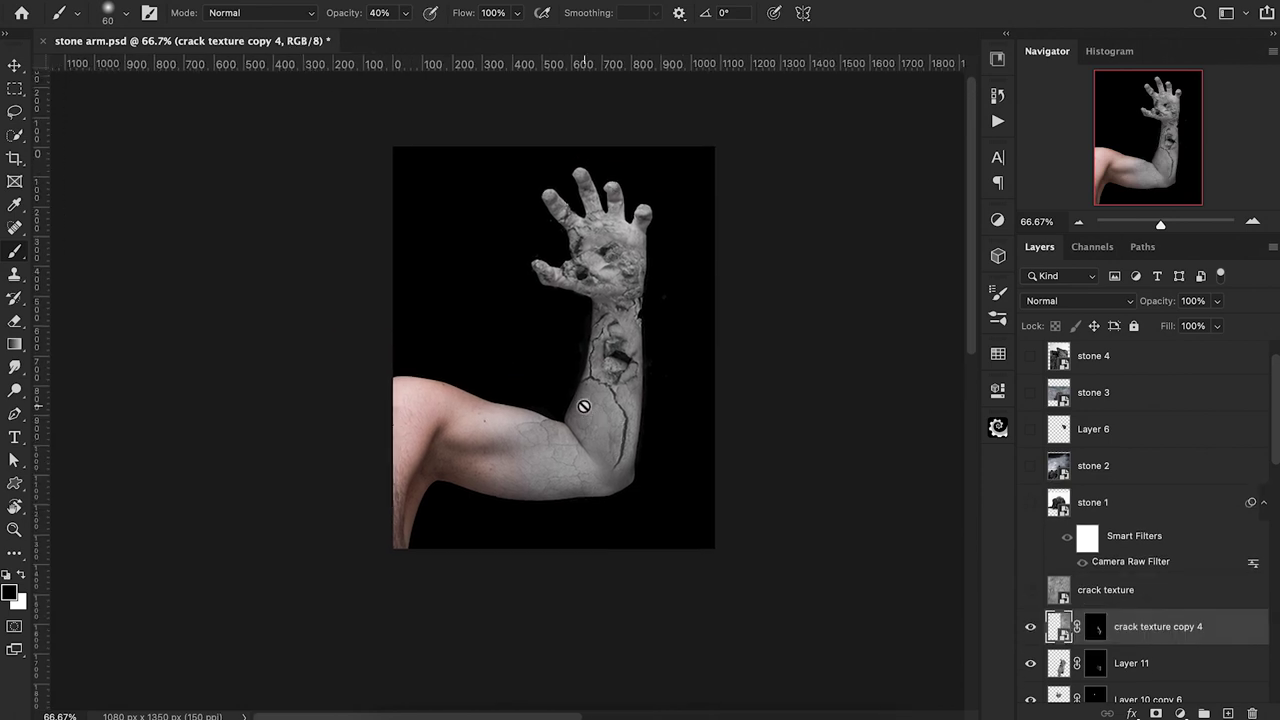
# Reveal the crack down to its lower tip near the elbow on the crack texture copy 4 mask with an 8 px white brush at 60% opacity.
pyautogui.scroll(1, 584, 406)
pyautogui.scroll(1, 585, 410)
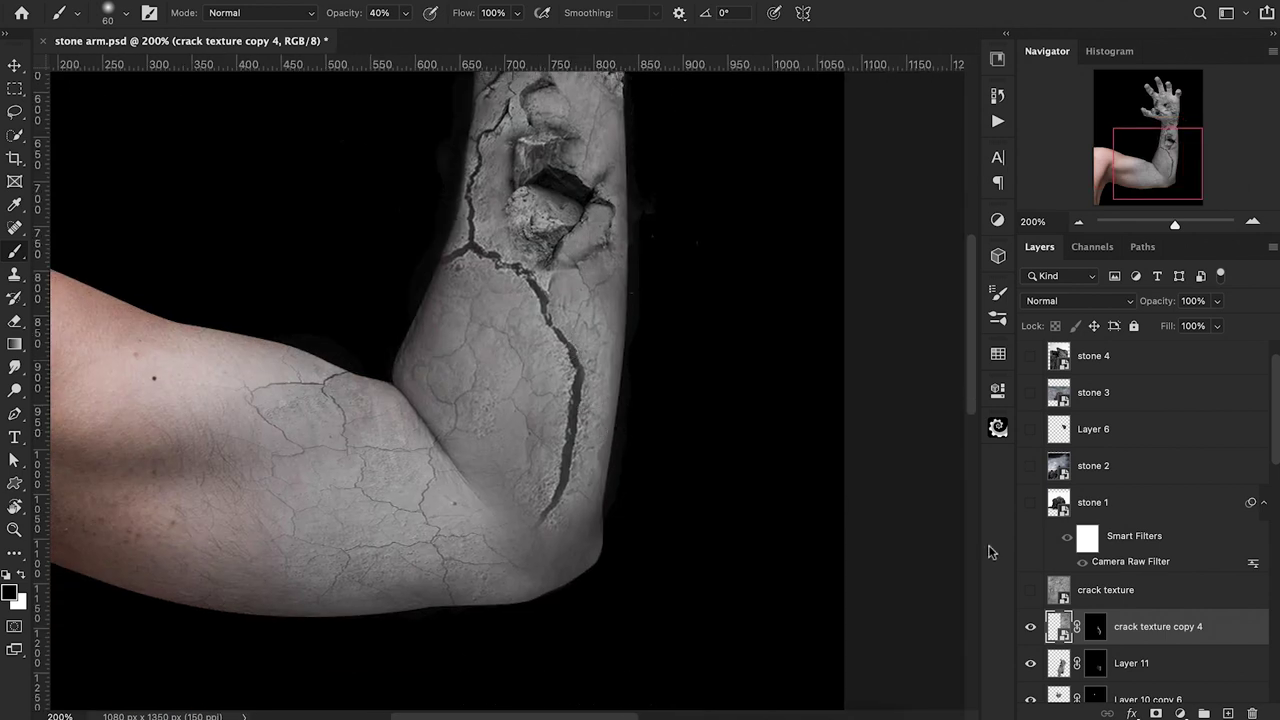
pyautogui.click(1093, 632)
pyautogui.press('x')
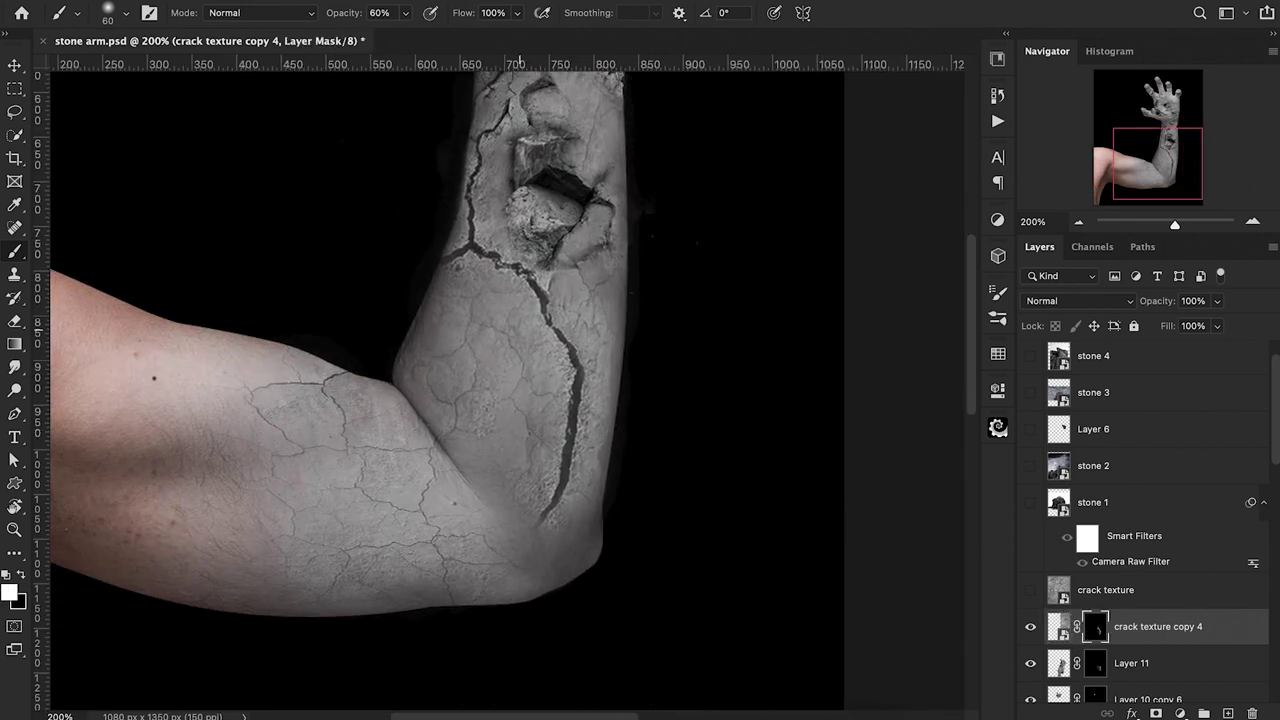
pyautogui.moveTo(576, 382); pyautogui.dragTo(553, 516)
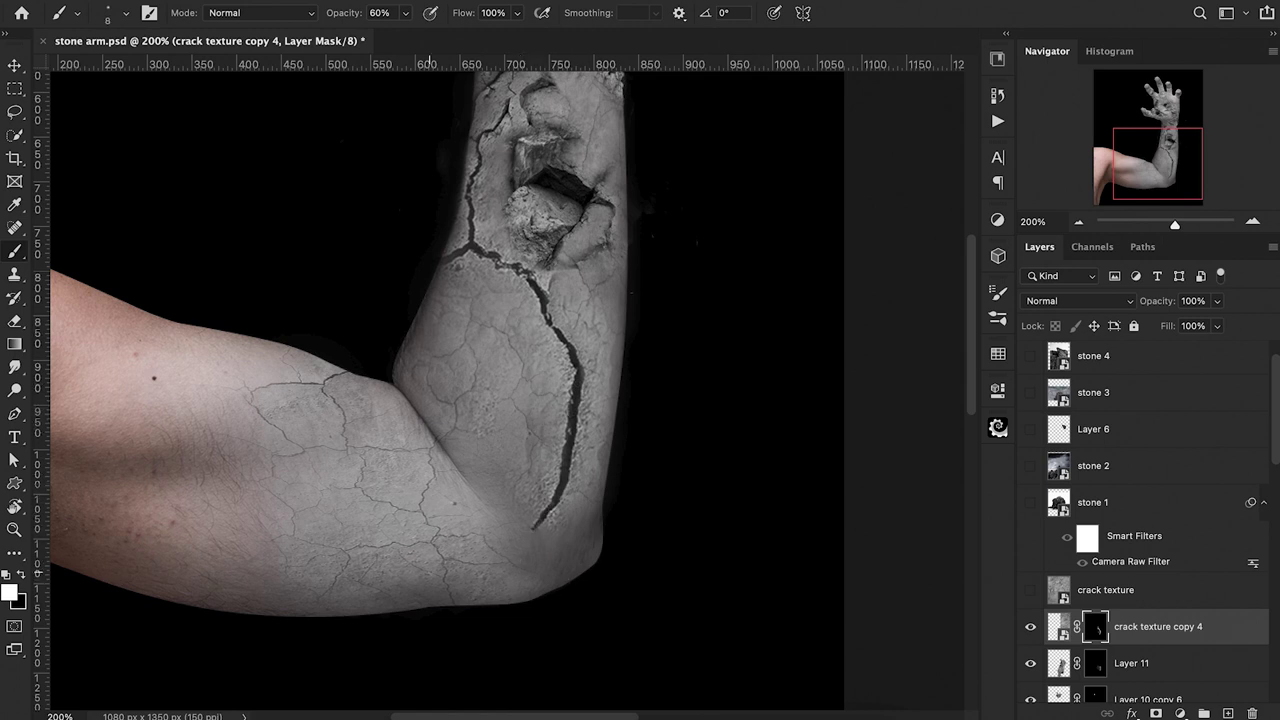
pyautogui.press('super+minus')
pyautogui.press('super+equal')
pyautogui.press('super+equal')
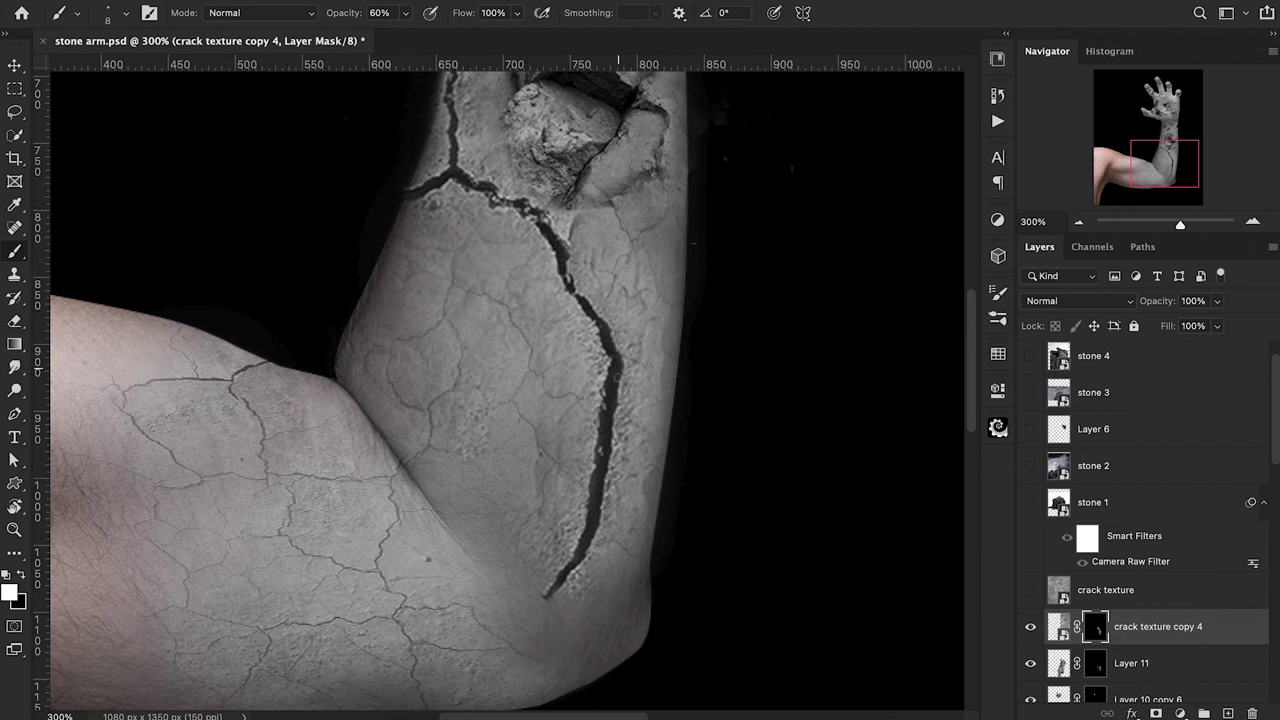
pyautogui.scroll(-6, 596, 455)
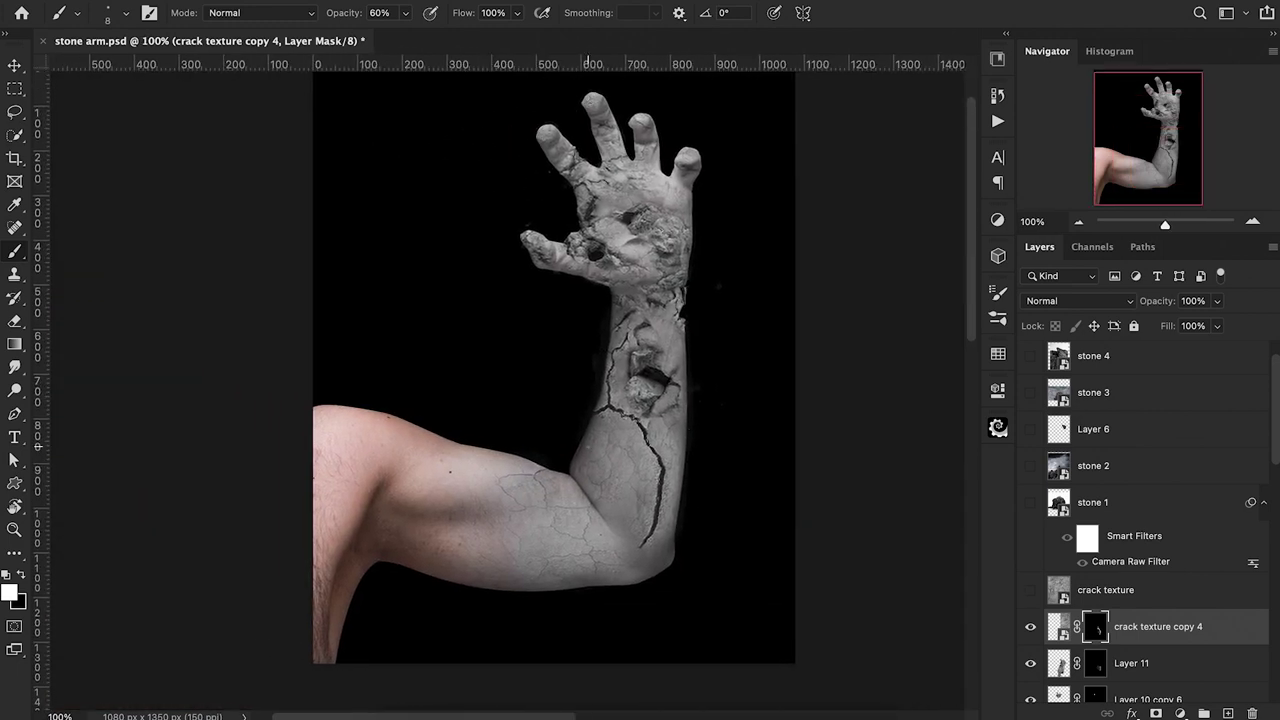
# Duplicate crack texture as crack texture copy 5, rotate it -8.25° over the upper arm, and reduce its opacity to 29%.
pyautogui.hotkey('ctrl', 'j')
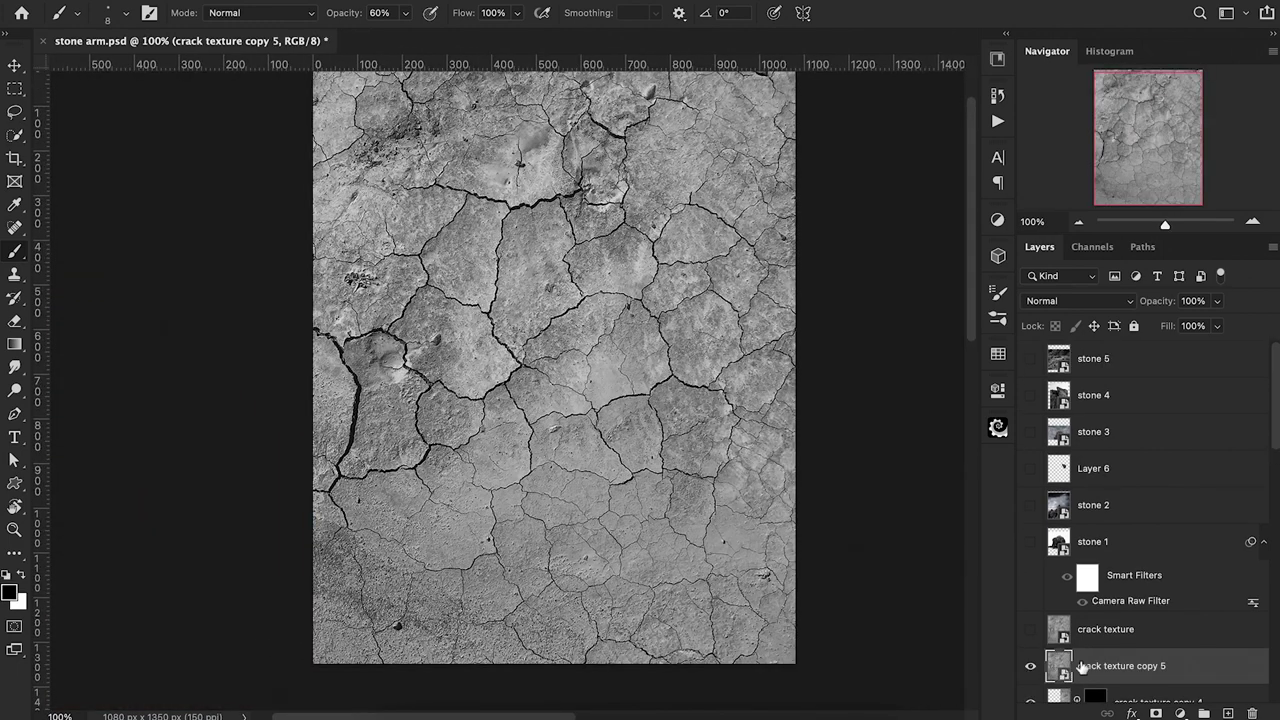
pyautogui.moveTo(1168, 306); pyautogui.dragTo(1143, 308)
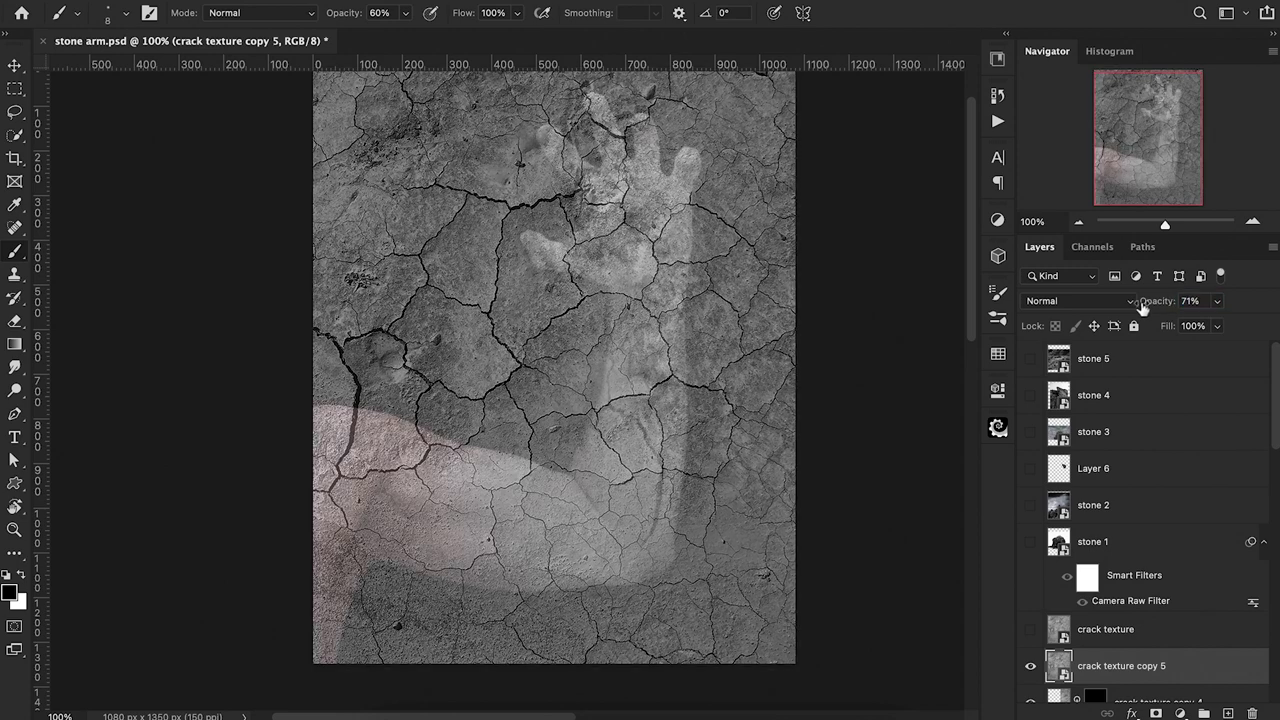
pyautogui.hotkey('ctrl', 't')
pyautogui.moveTo(679, 290); pyautogui.dragTo(580, 651)
pyautogui.moveTo(889, 441); pyautogui.dragTo(857, 392)
pyautogui.moveTo(592, 530); pyautogui.dragTo(632, 517)
pyautogui.moveTo(1160, 301); pyautogui.dragTo(1125, 305)
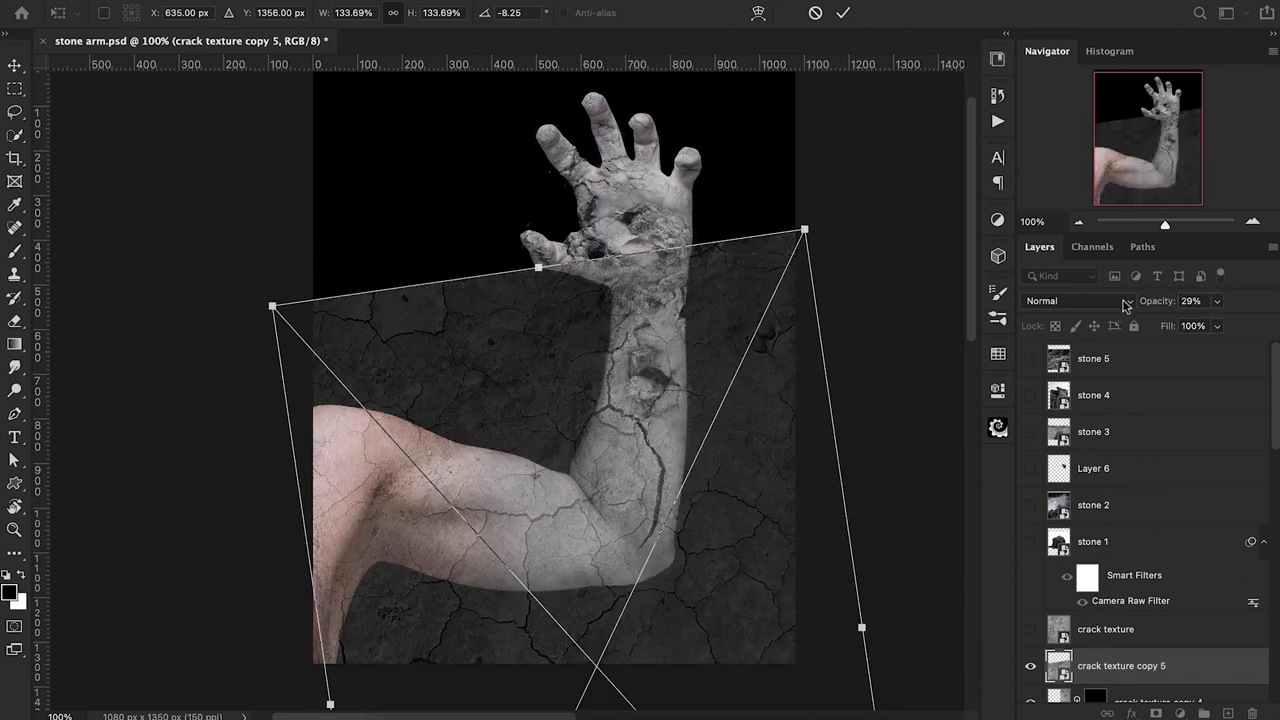
# Scale crack texture copy 5 to 114.83%, rotate it to -14.08° to fit the upper arm, and restore its opacity to 100%.
pyautogui.moveTo(803, 230); pyautogui.dragTo(751, 280)
pyautogui.moveTo(640, 444); pyautogui.dragTo(601, 423)
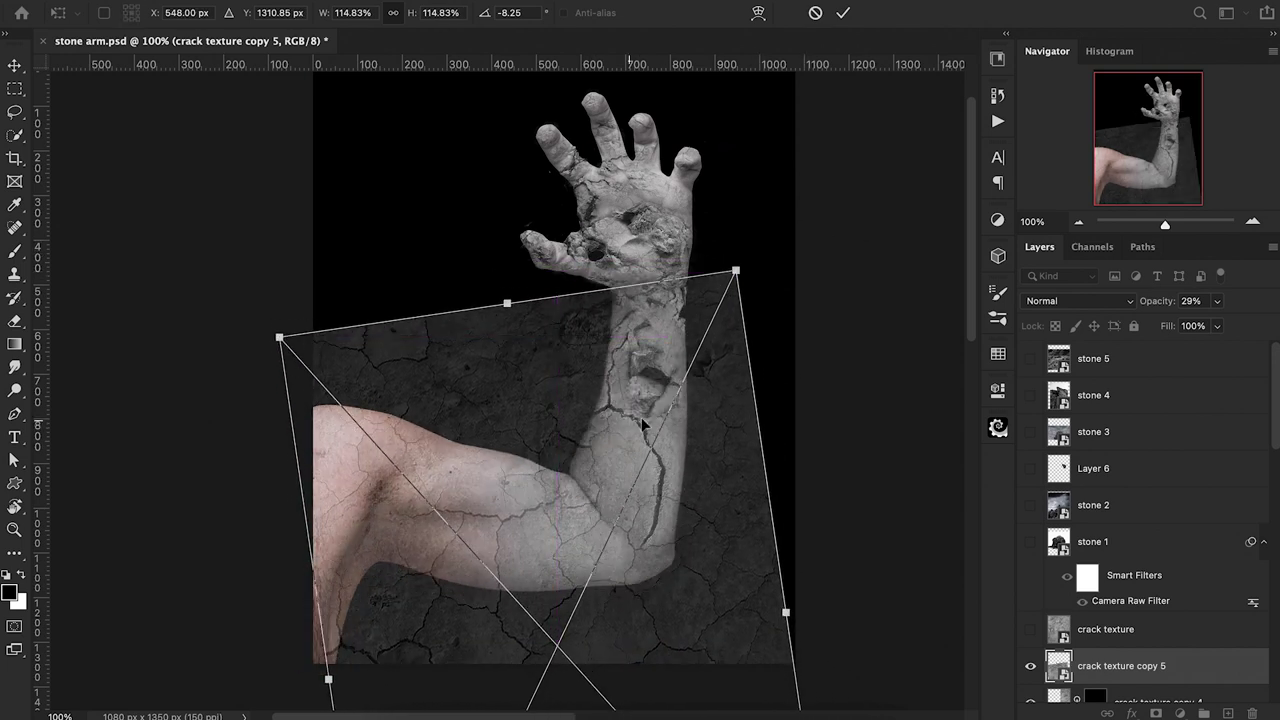
pyautogui.moveTo(806, 403); pyautogui.dragTo(788, 375)
pyautogui.moveTo(606, 474); pyautogui.dragTo(637, 471)
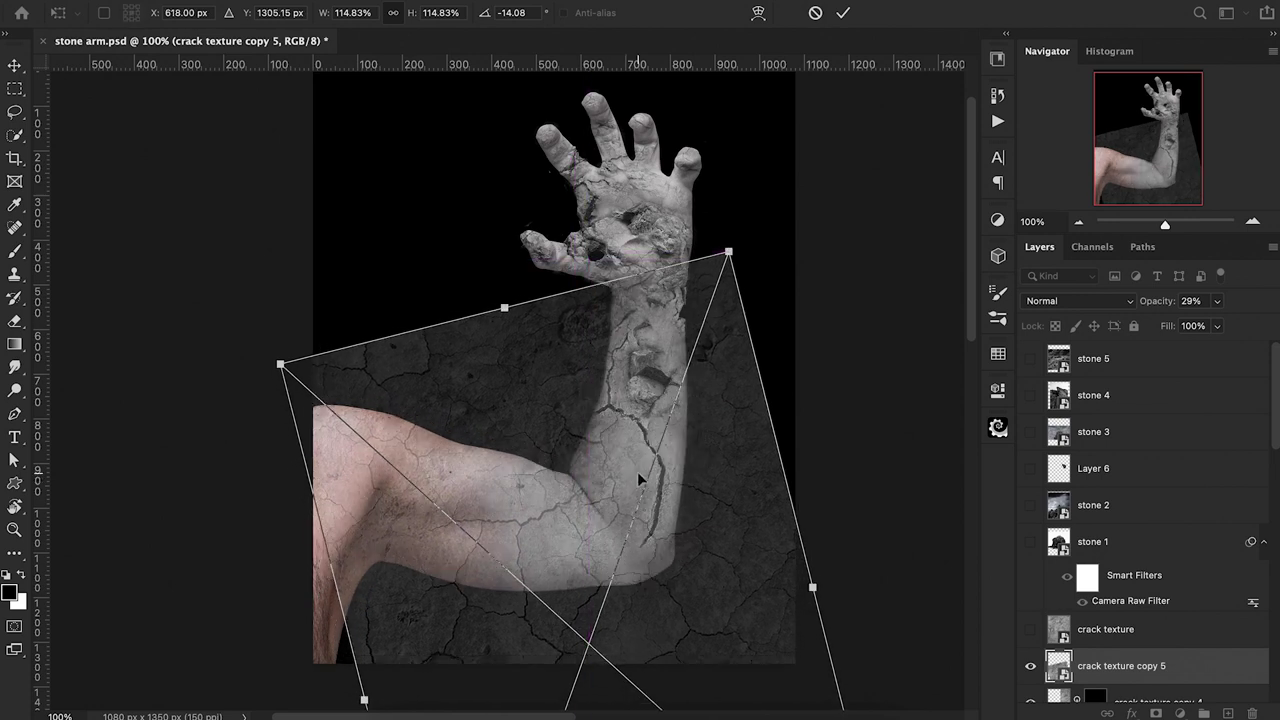
pyautogui.press('Return')
pyautogui.press('b')
pyautogui.moveTo(1157, 303); pyautogui.dragTo(1274, 312)
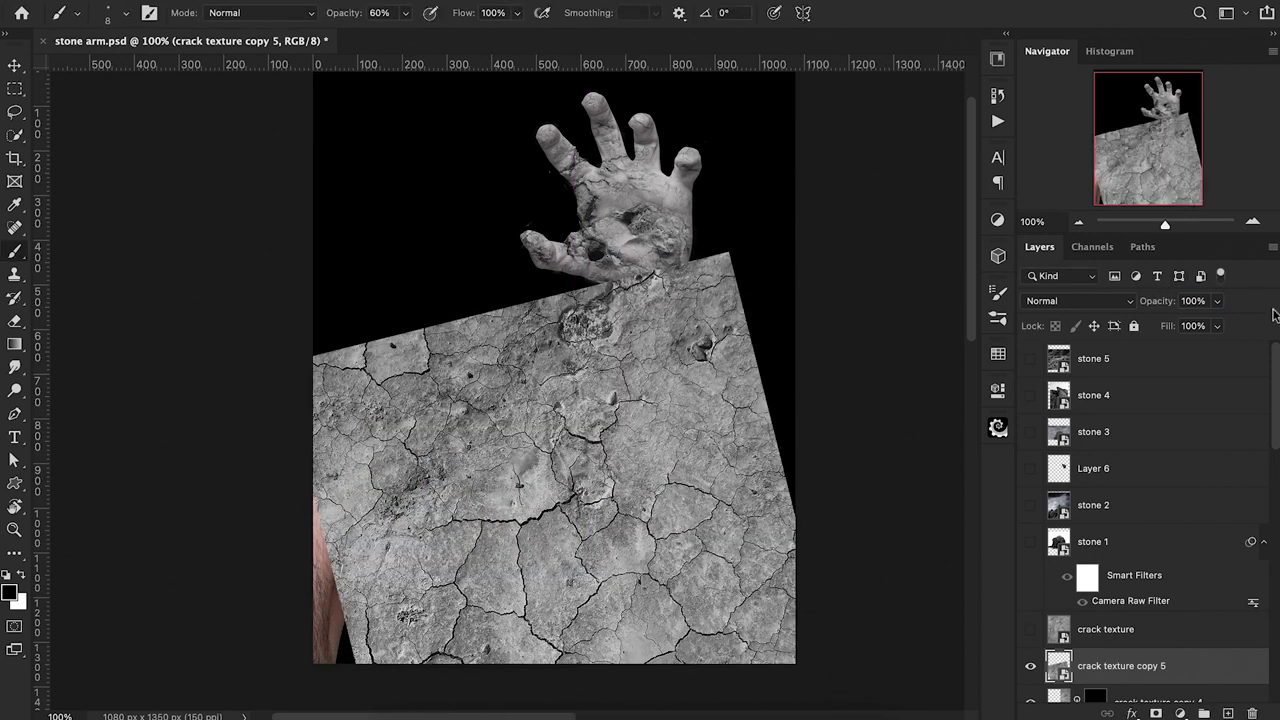
# Add an inverted mask to crack texture copy 5, reveal its crack across the upper arm near the elbow in white, and refine it with black.
pyautogui.scroll(-3, 624, 435)
pyautogui.click(1155, 713)
pyautogui.hotkey('ctrl', 'i')
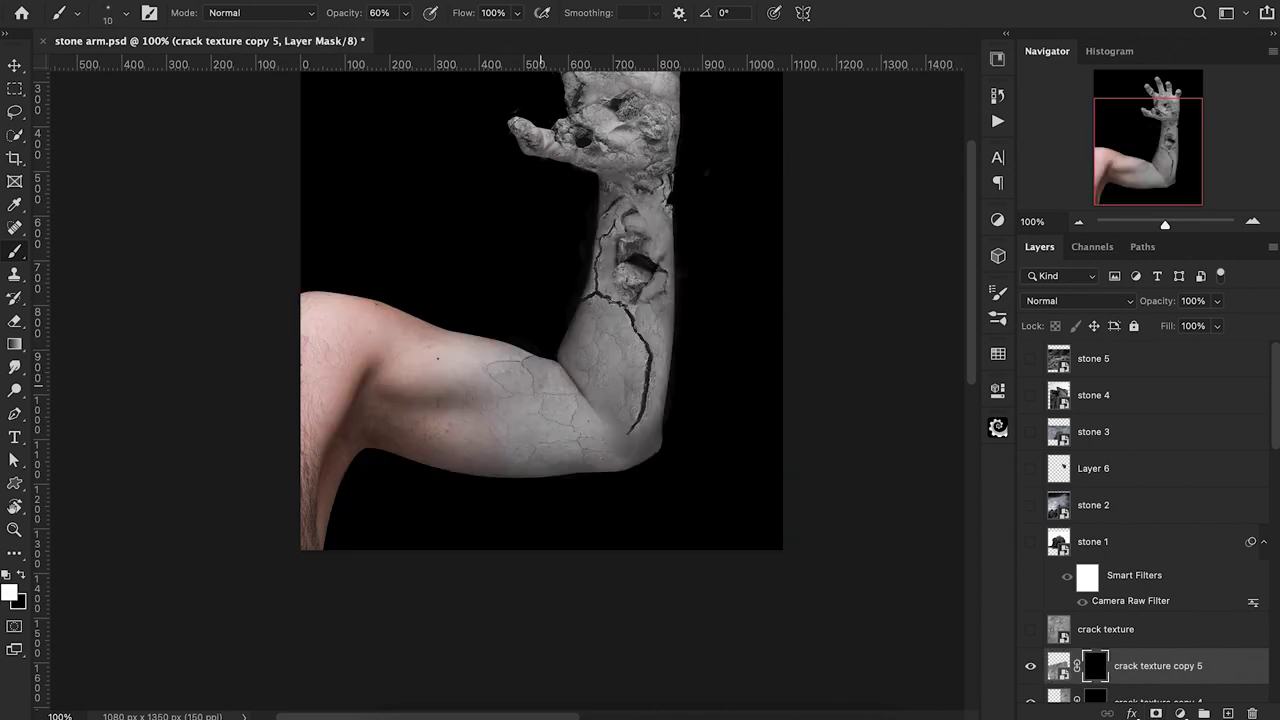
pyautogui.moveTo(540, 385)
pyautogui.mouseDown()
pyautogui.moveTo(552, 390)
pyautogui.moveTo(498, 410)
pyautogui.mouseUp()
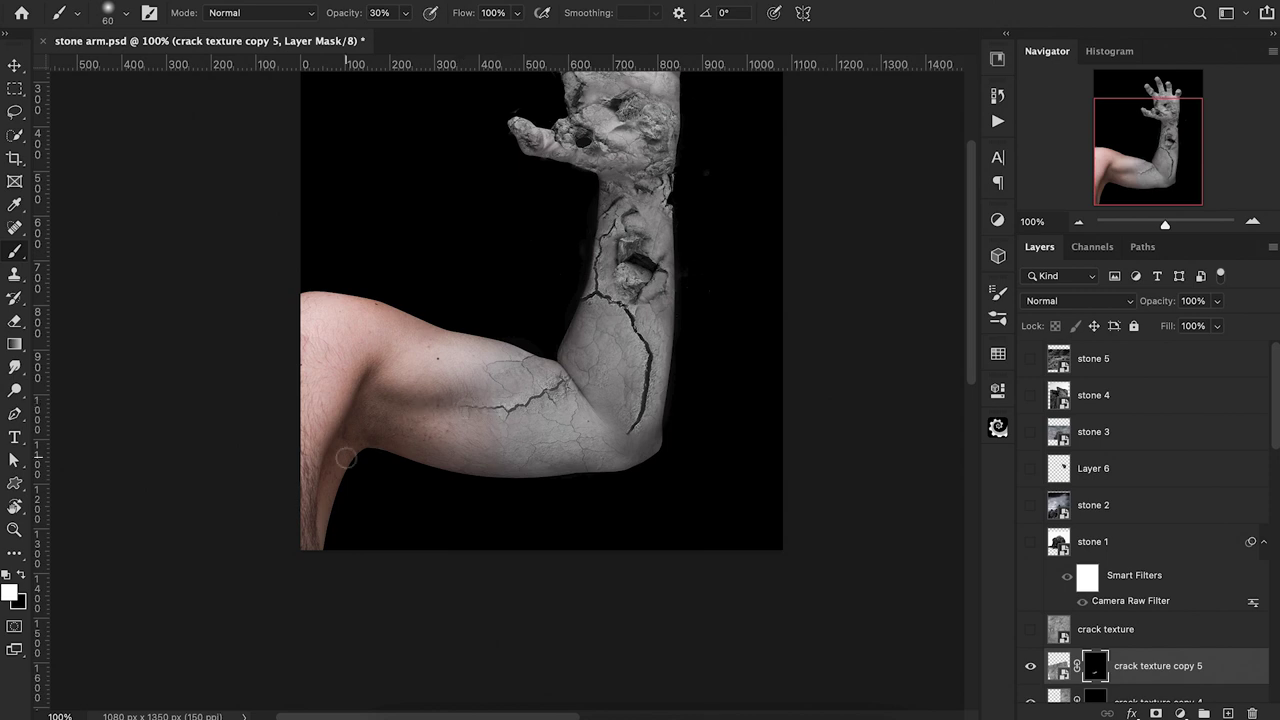
pyautogui.press('x')
pyautogui.press('4')
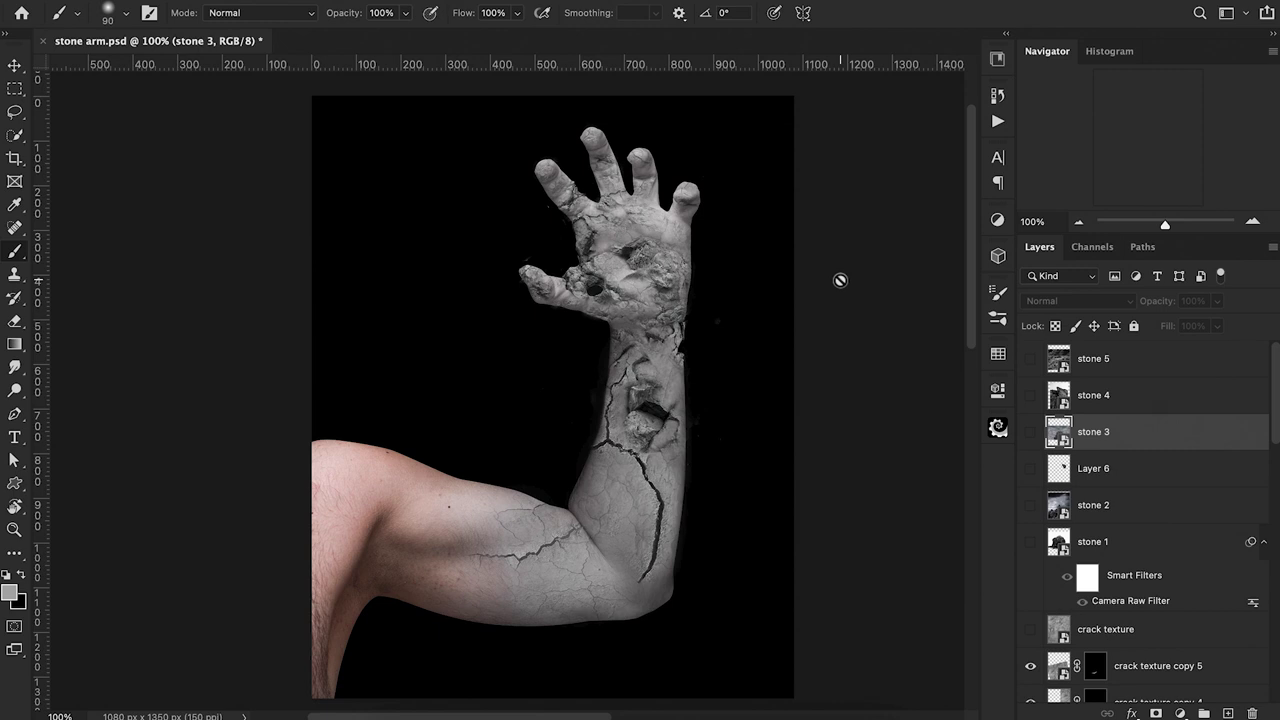
# Quick-select the lower front part of the rock in stone 4, copy it to a new layer, and hide stone 4.
pyautogui.click(1031, 395)
pyautogui.click(1117, 403)
pyautogui.click(15, 135)
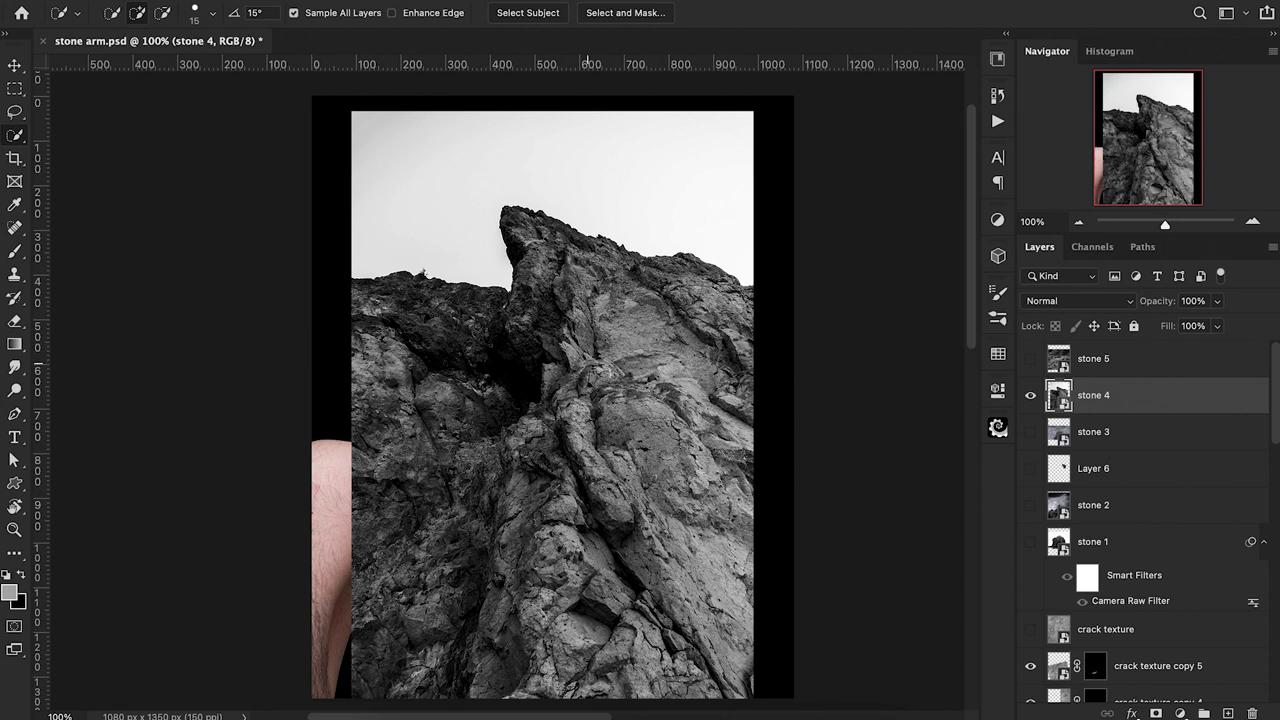
pyautogui.moveTo(588, 363)
pyautogui.mouseDown()
pyautogui.moveTo(672, 440)
pyautogui.moveTo(690, 600)
pyautogui.moveTo(480, 570)
pyautogui.moveTo(598, 445)
pyautogui.moveTo(558, 415)
pyautogui.moveTo(526, 436)
pyautogui.moveTo(514, 481)
pyautogui.mouseUp()
pyautogui.hotkey('ctrl', 'j')
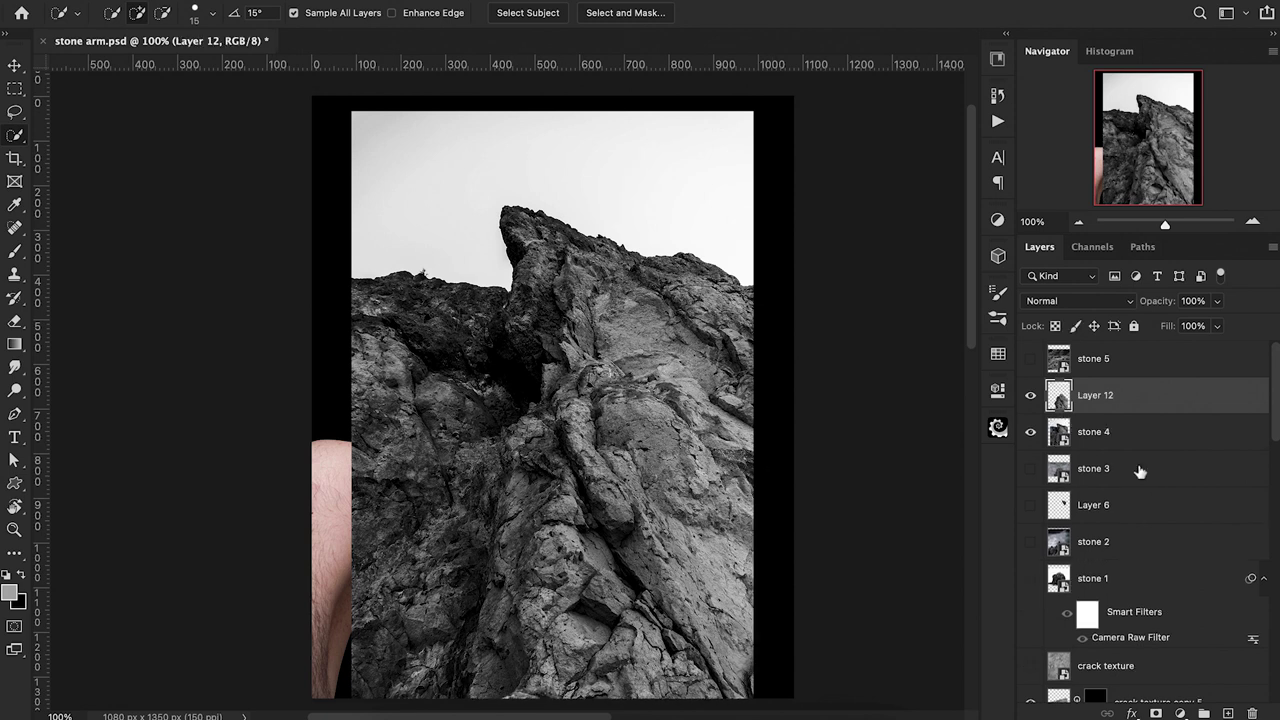
pyautogui.click(1030, 431)
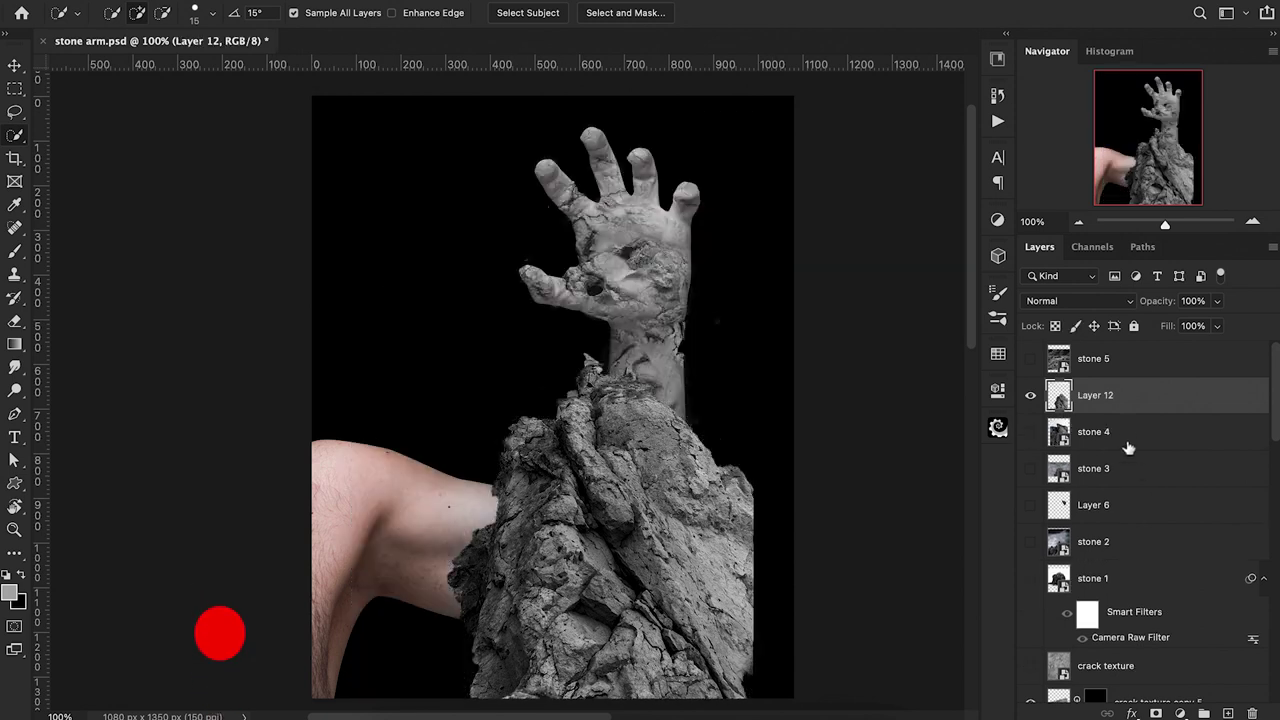
# Move Layer 12 directly above crack texture copy 5, set it to Overlay, and compare the arm with and without it.
pyautogui.scroll(-2, 1130, 420)
pyautogui.moveTo(1106, 712); pyautogui.dragTo(1108, 556)
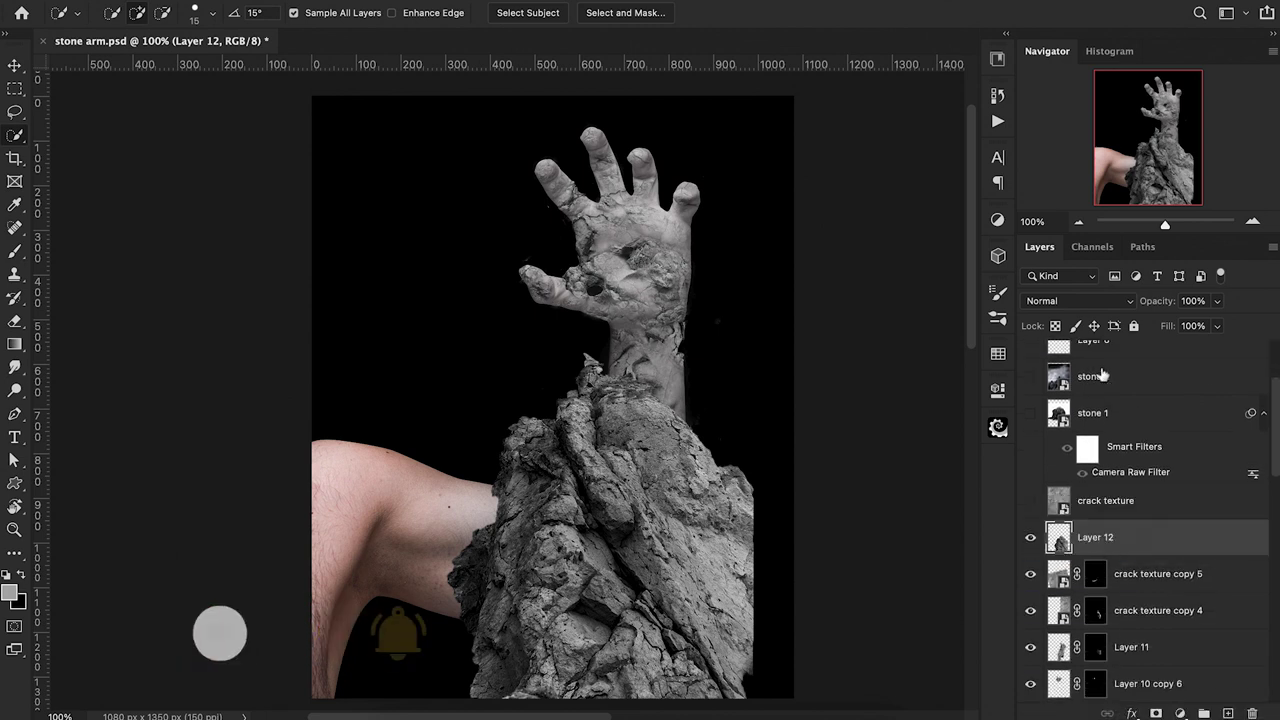
pyautogui.click(1088, 300)
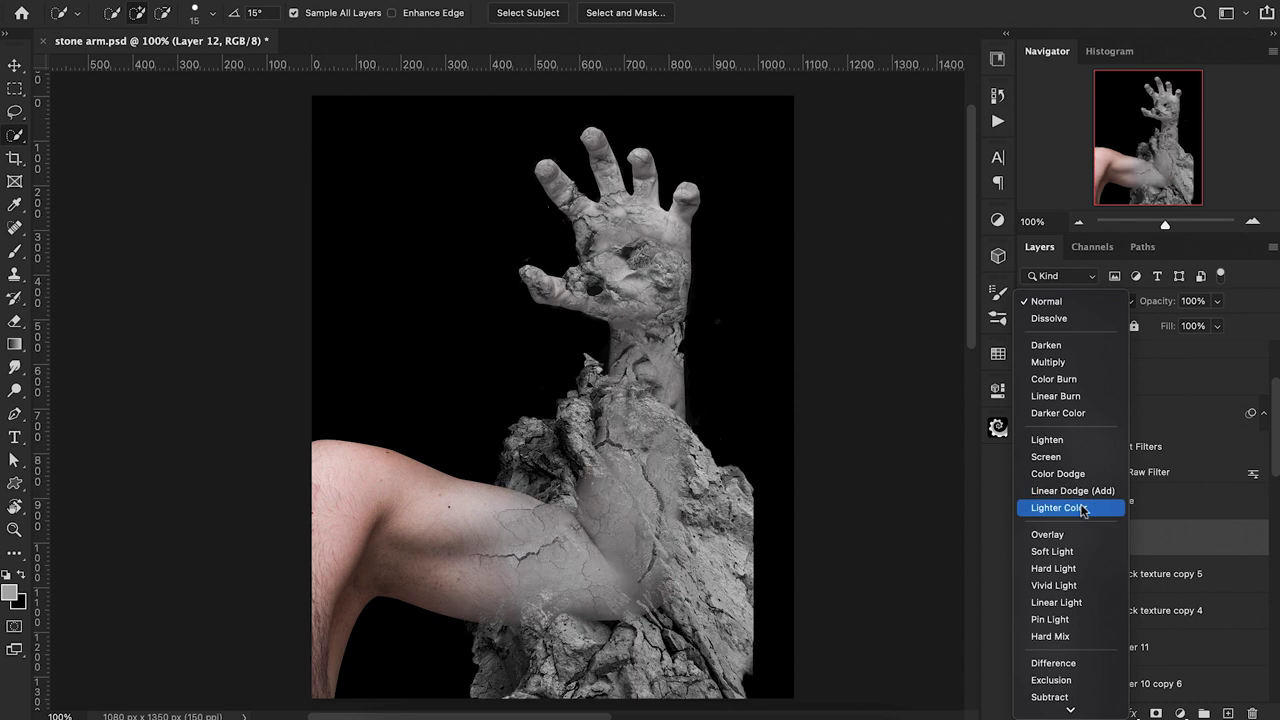
pyautogui.click(1079, 537)
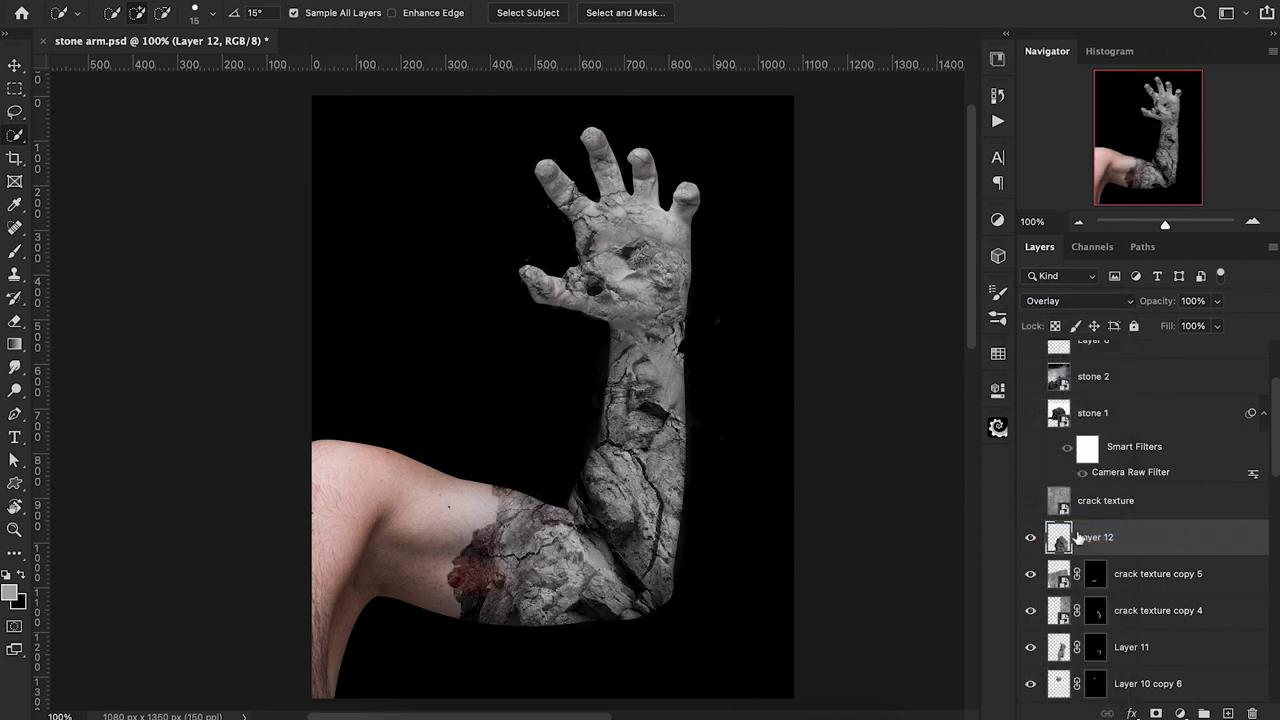
pyautogui.click(1036, 540)
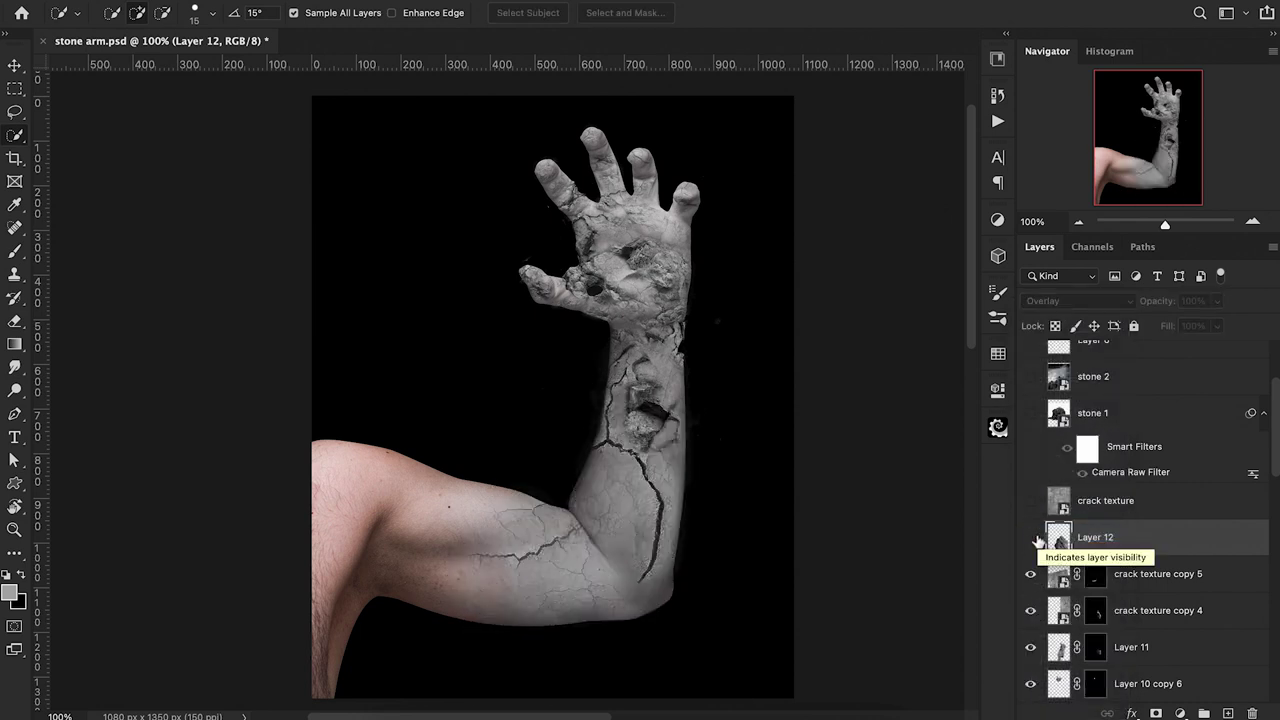
pyautogui.click(1031, 538)
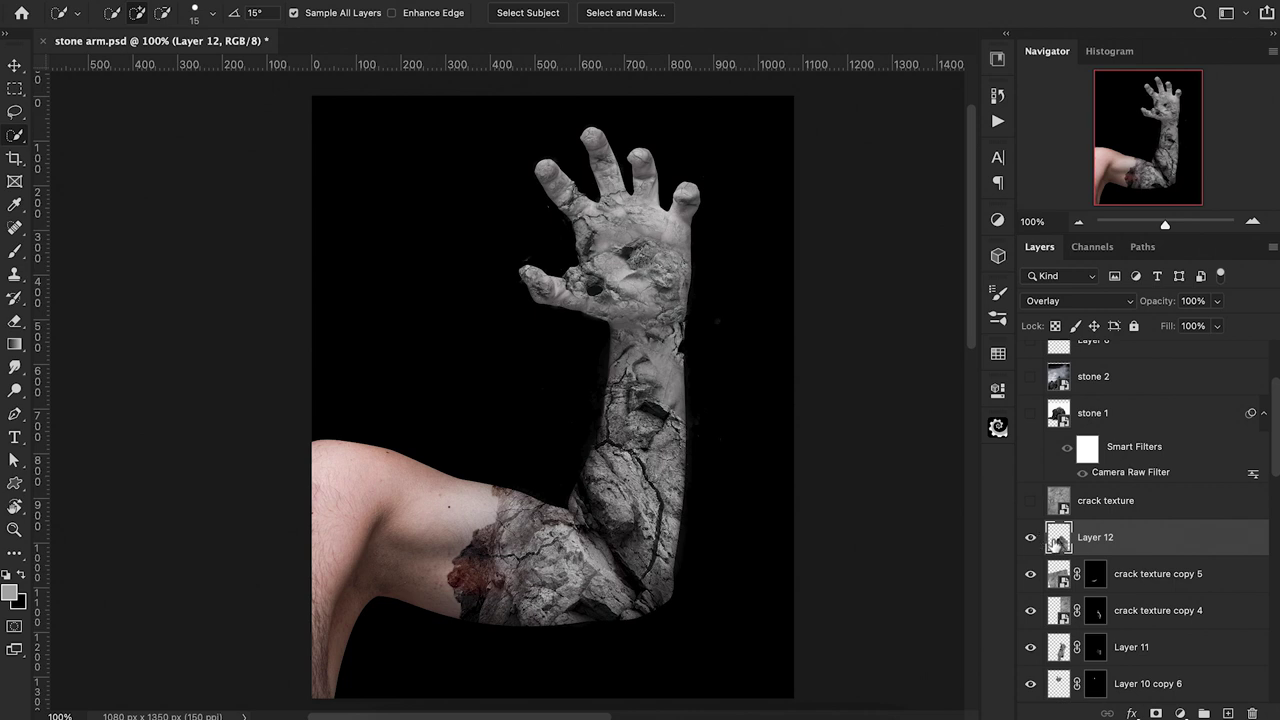
# Rotate Layer 12 to -67.50° and scale it to 110.80% over the upper arm and elbow.
pyautogui.hotkey('ctrl', 't')
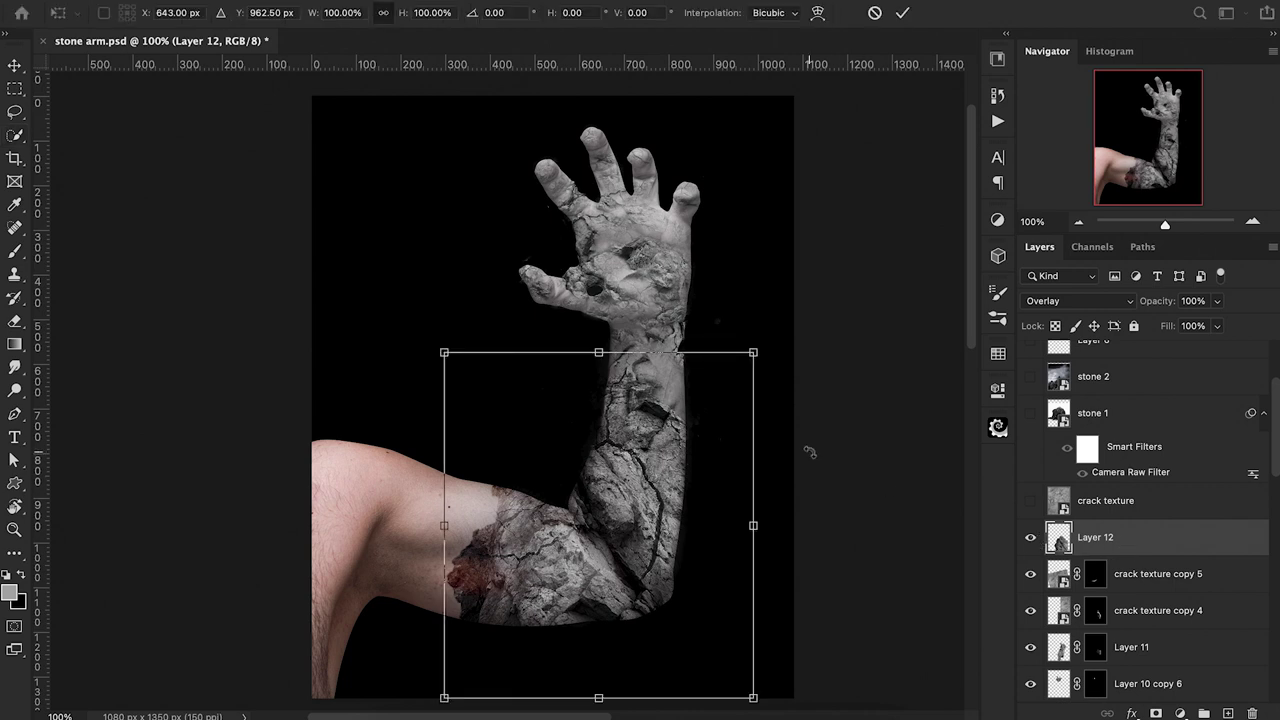
pyautogui.moveTo(809, 452); pyautogui.dragTo(817, 494)
pyautogui.moveTo(643, 442); pyautogui.dragTo(572, 336)
pyautogui.moveTo(795, 419); pyautogui.dragTo(745, 380)
pyautogui.moveTo(628, 433); pyautogui.dragTo(609, 450)
pyautogui.moveTo(665, 605); pyautogui.dragTo(680, 626)
pyautogui.moveTo(600, 587); pyautogui.dragTo(619, 545)
pyautogui.moveTo(749, 537); pyautogui.dragTo(574, 383)
pyautogui.moveTo(595, 504); pyautogui.dragTo(537, 577)
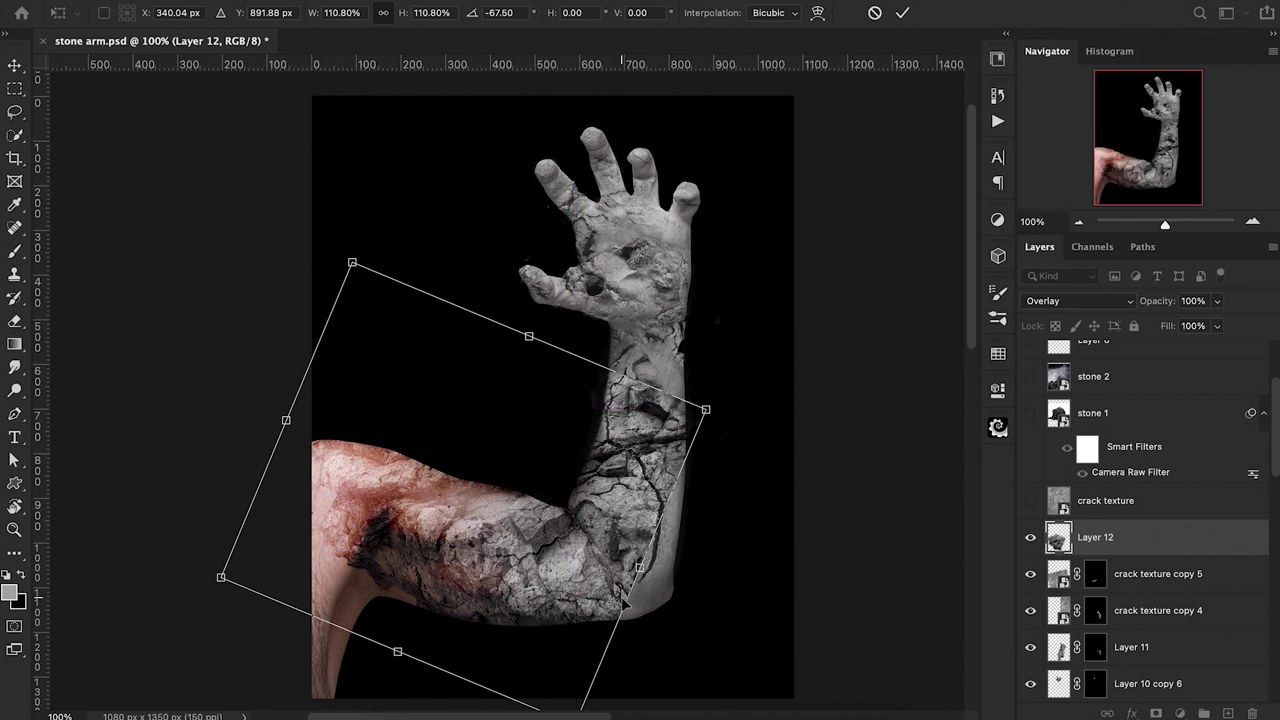
# Enlarge Layer 12 to 146.68% and position its rock texture over the whole elbow and forearm.
pyautogui.moveTo(639, 569); pyautogui.dragTo(697, 593)
pyautogui.moveTo(574, 556); pyautogui.dragTo(542, 552)
pyautogui.moveTo(633, 543); pyautogui.dragTo(637, 544)
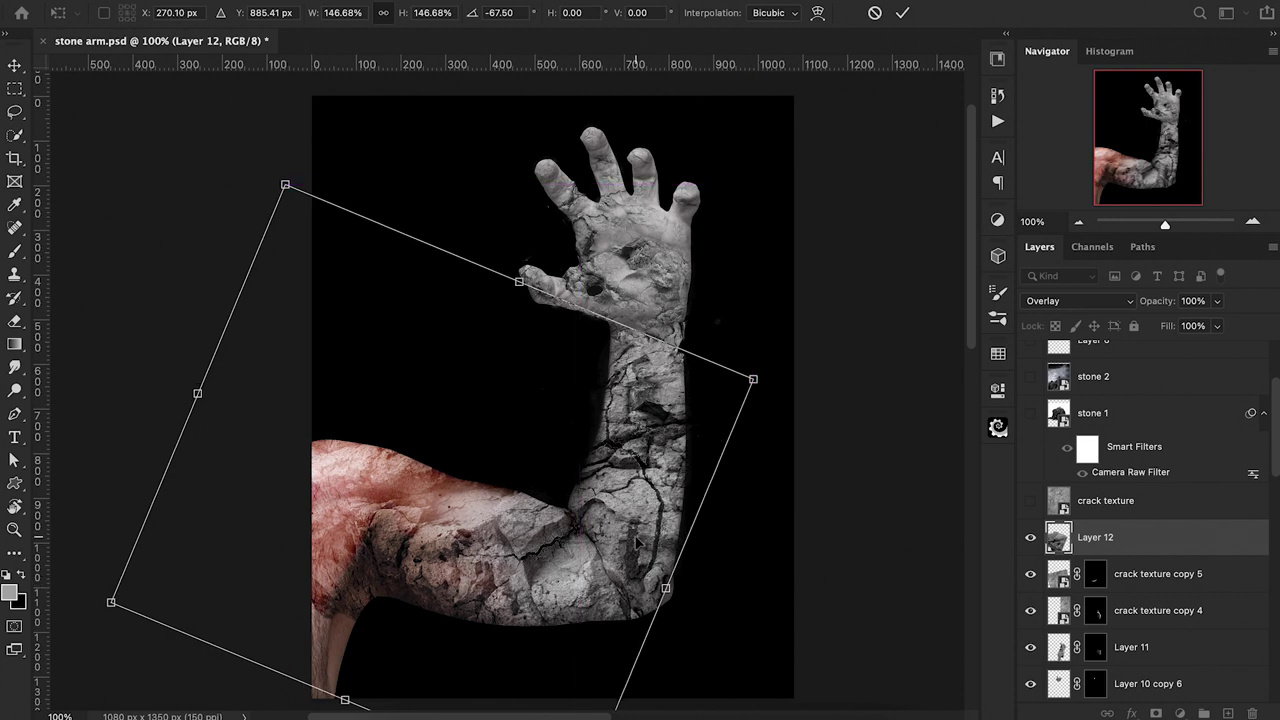
pyautogui.press('Return')
# Add an inverted mask to Layer 12 and load the arm outline from the smudge layer as a selection.
pyautogui.press('w')
pyautogui.click(1157, 714)
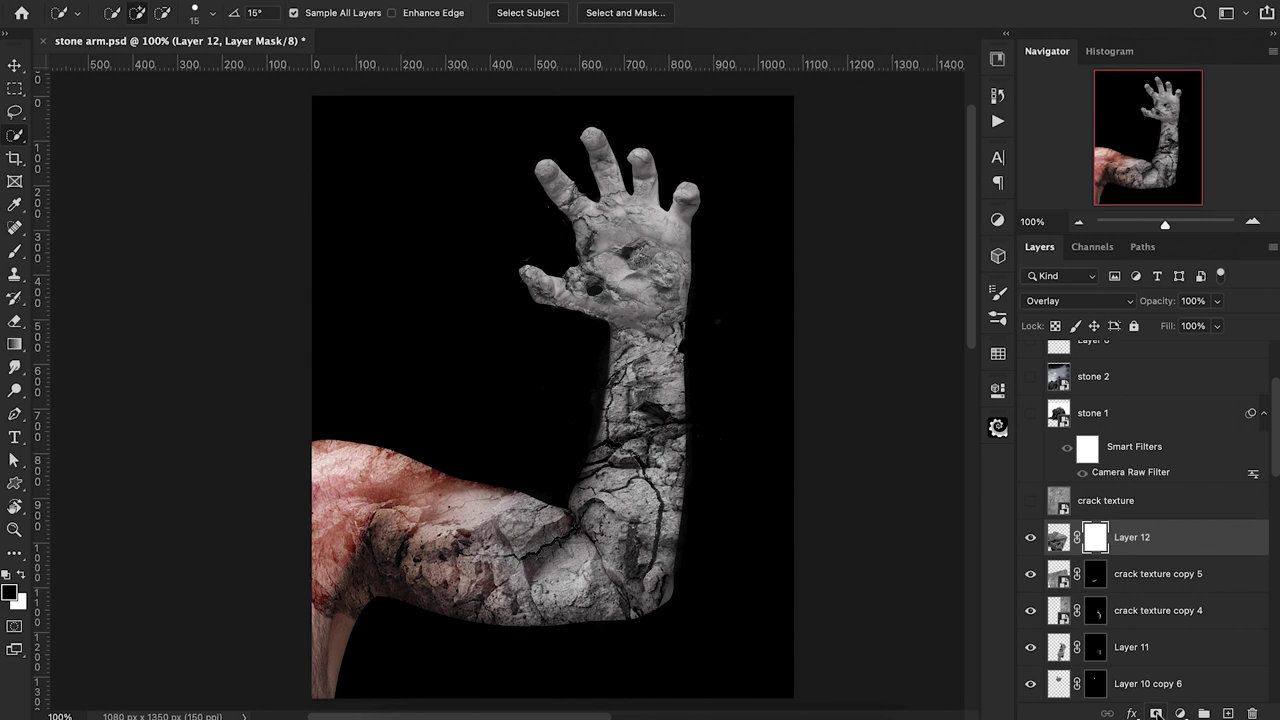
pyautogui.hotkey('ctrl', 'i')
pyautogui.press('b')
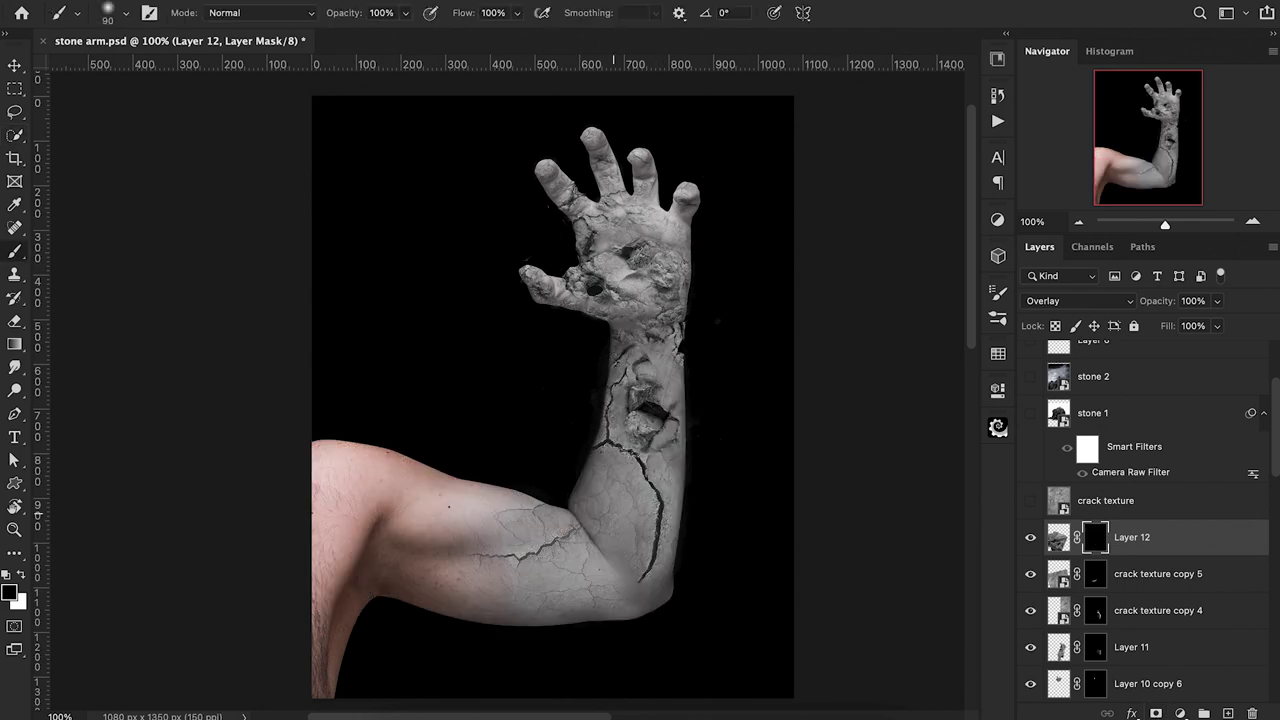
pyautogui.scroll(-5, 1075, 607)
pyautogui.keyDown('ctrl'); pyautogui.click(1072, 568); pyautogui.keyUp('ctrl')
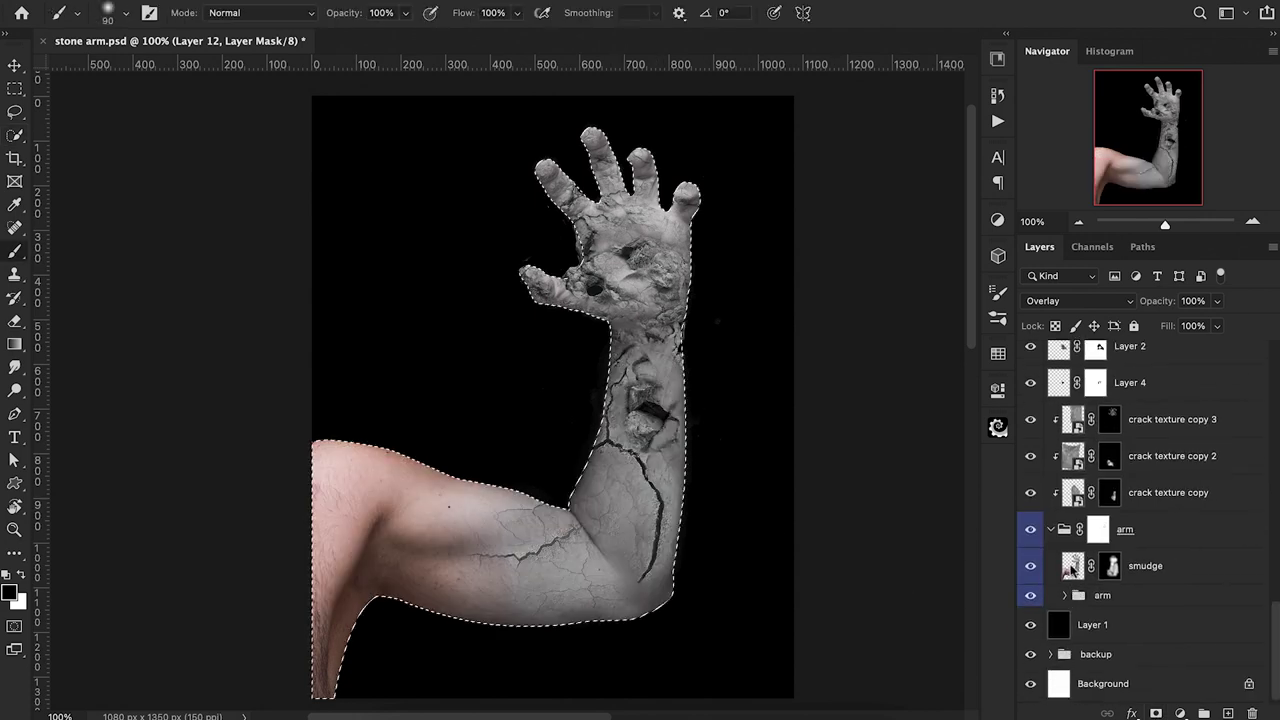
# Reveal Layer 12's rock around the inner elbow with a white brush at 30% opacity, and refine it with black at 40%.
pyautogui.press('x')
pyautogui.press('3')
pyautogui.moveTo(606, 487)
pyautogui.mouseDown()
pyautogui.moveTo(628, 530)
pyautogui.moveTo(603, 550)
pyautogui.moveTo(570, 514)
pyautogui.moveTo(637, 578)
pyautogui.moveTo(628, 532)
pyautogui.mouseUp()
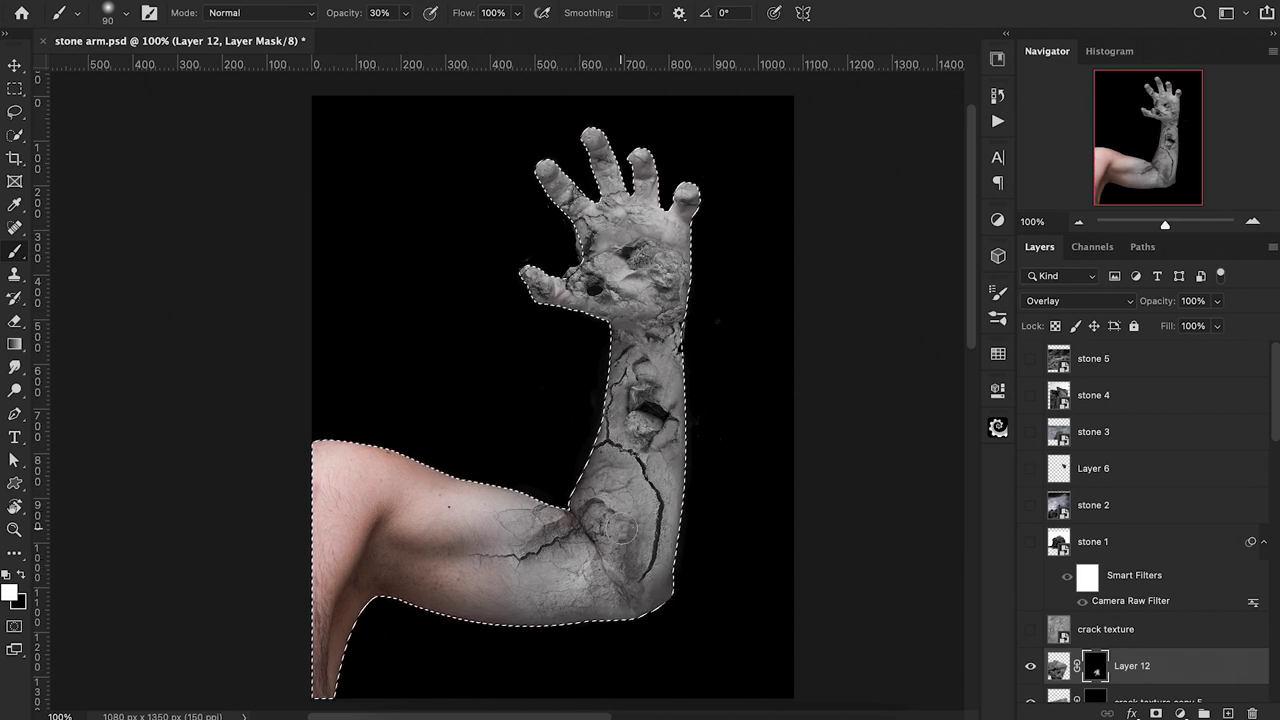
pyautogui.press('x')
pyautogui.press('4')
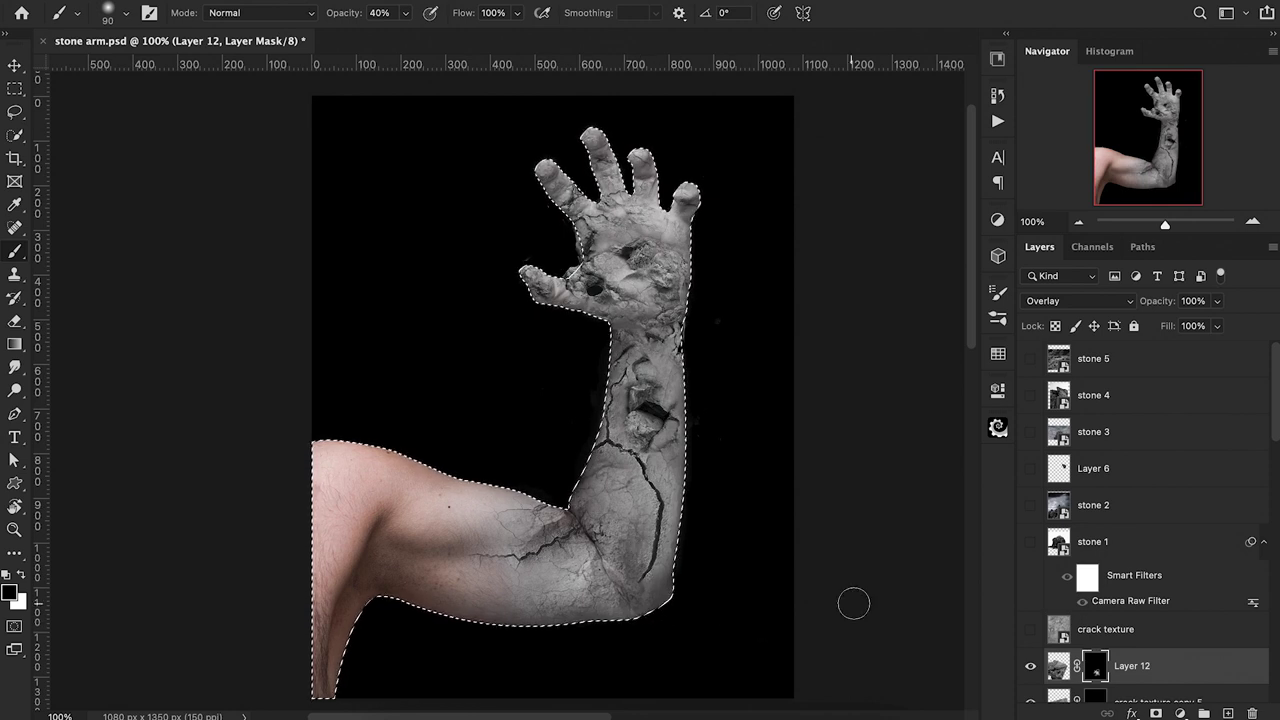
# Set Layer 12's blend mode to Normal, then refine its mask around the elbow at 30% brush opacity and deselect.
pyautogui.click(1060, 302)
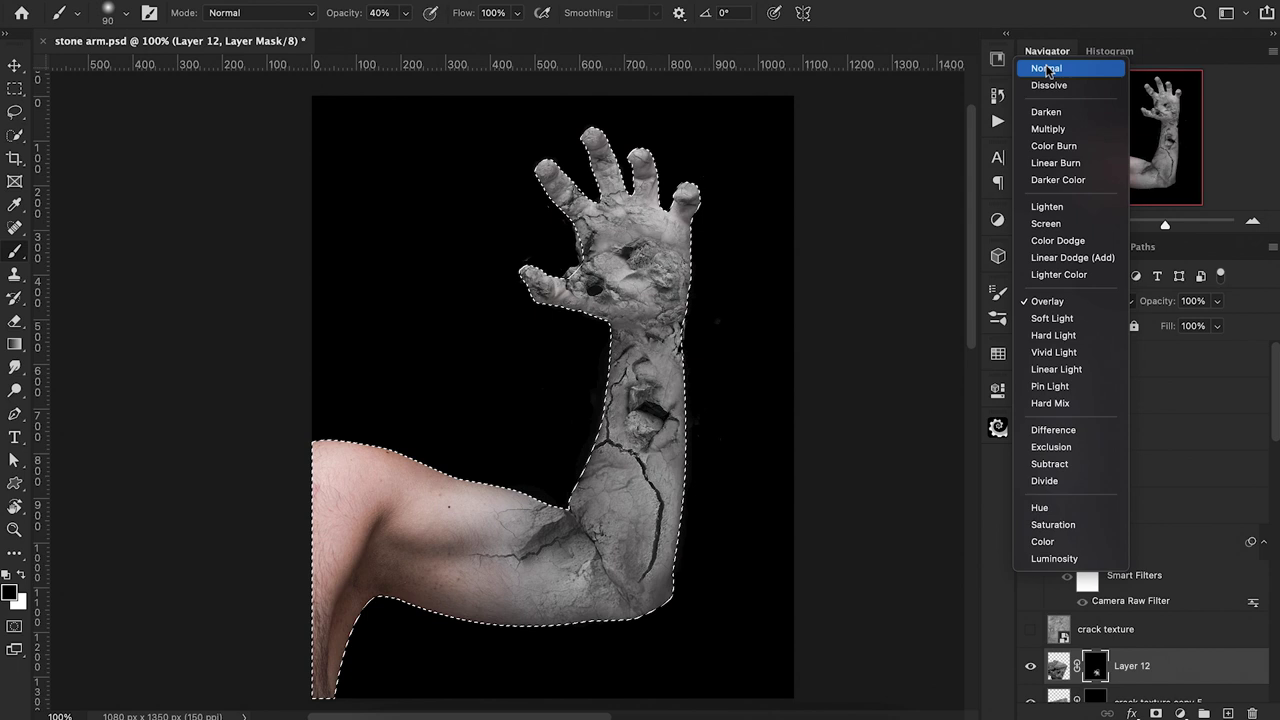
pyautogui.click(1046, 69)
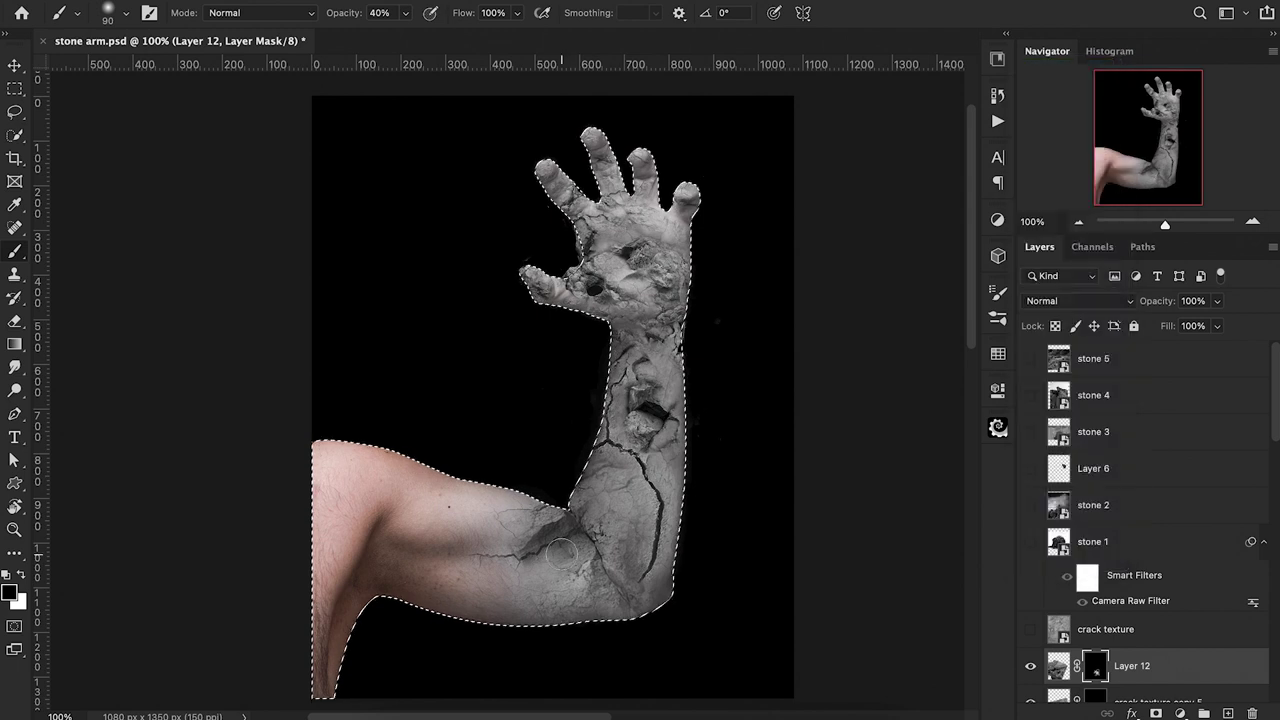
pyautogui.press('x')
pyautogui.press('x')
pyautogui.press('3')
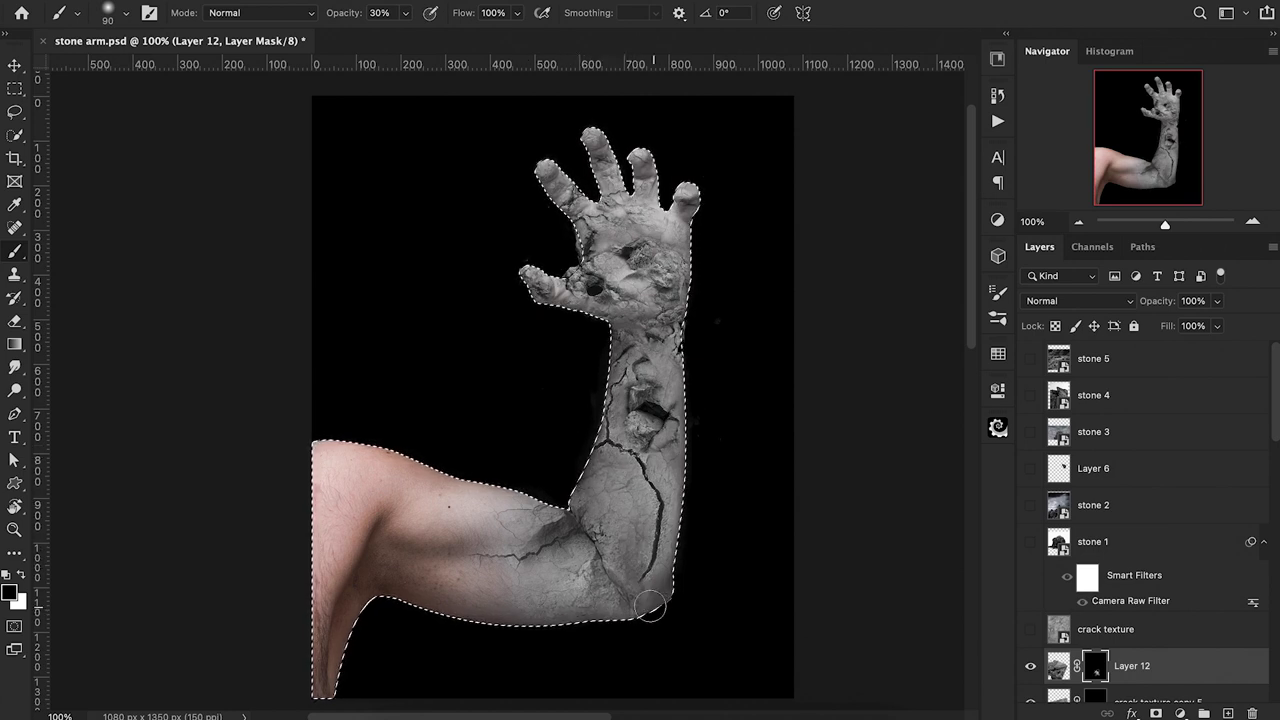
pyautogui.hotkey('ctrl', 'd')
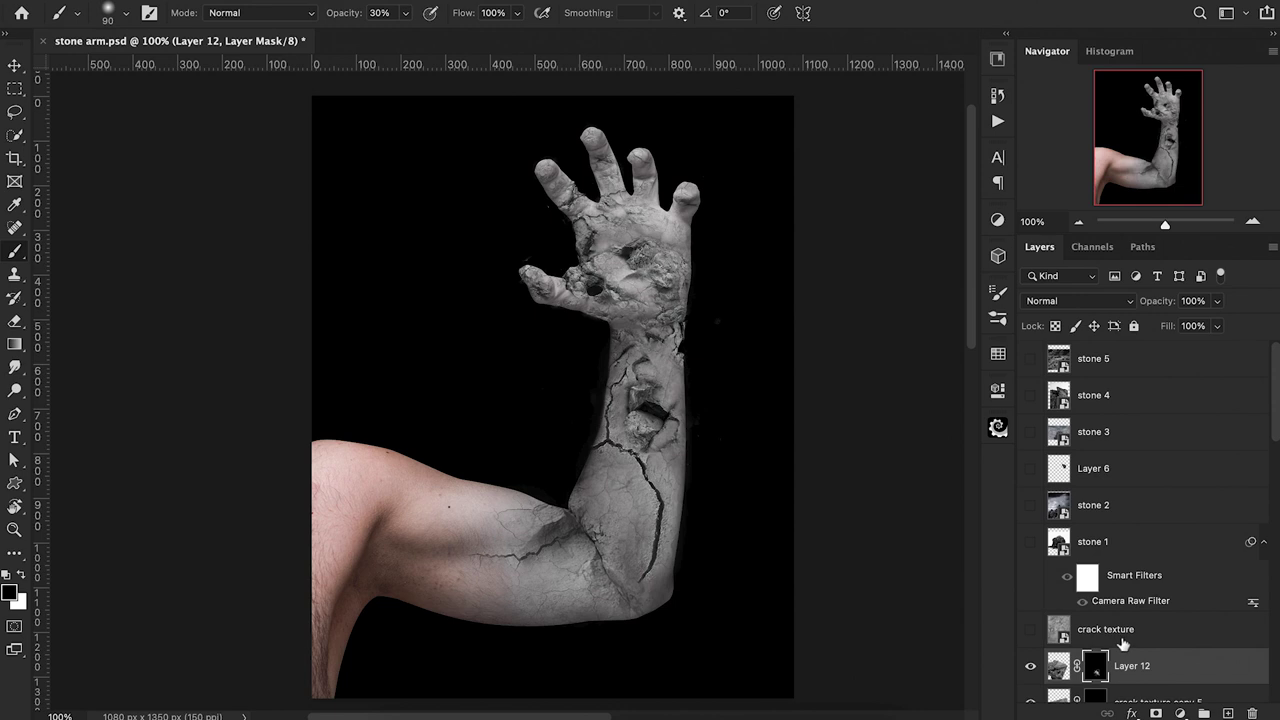
# Duplicate Layer 12 and delete the copy's mask without applying it.
pyautogui.hotkey('ctrl', 'j')
pyautogui.moveTo(1096, 674); pyautogui.dragTo(1253, 712)
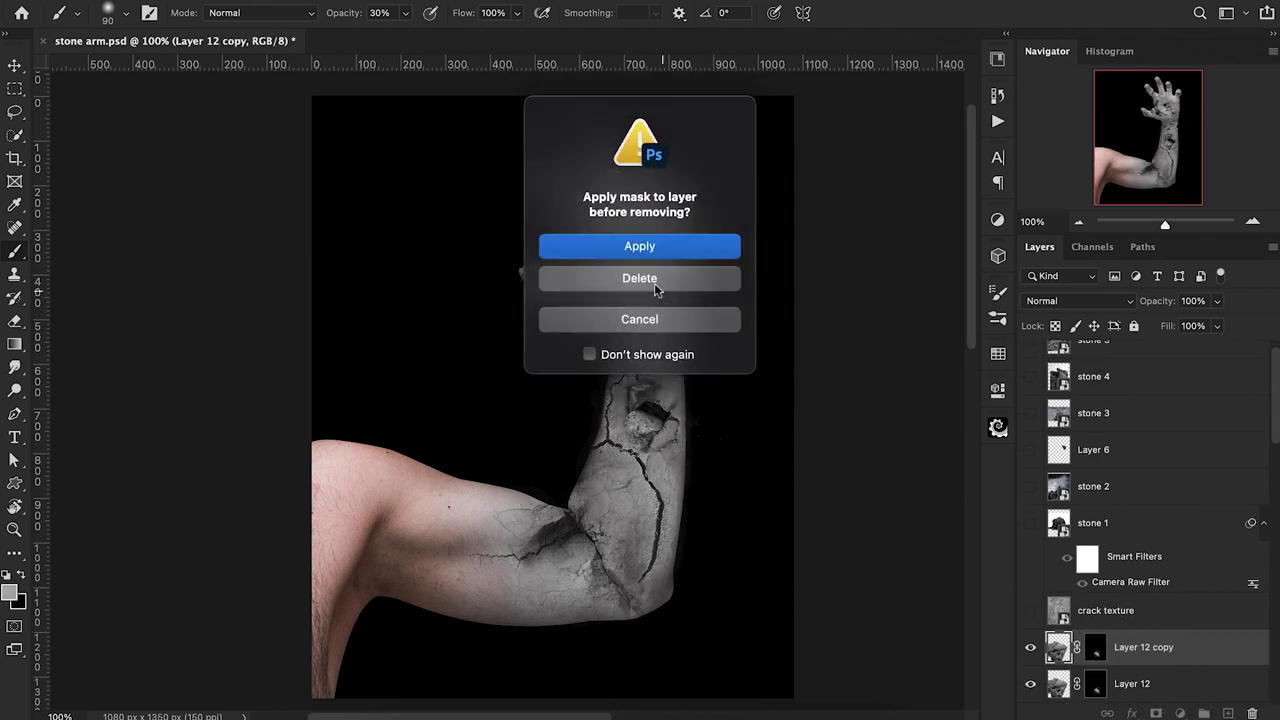
pyautogui.click(654, 283)
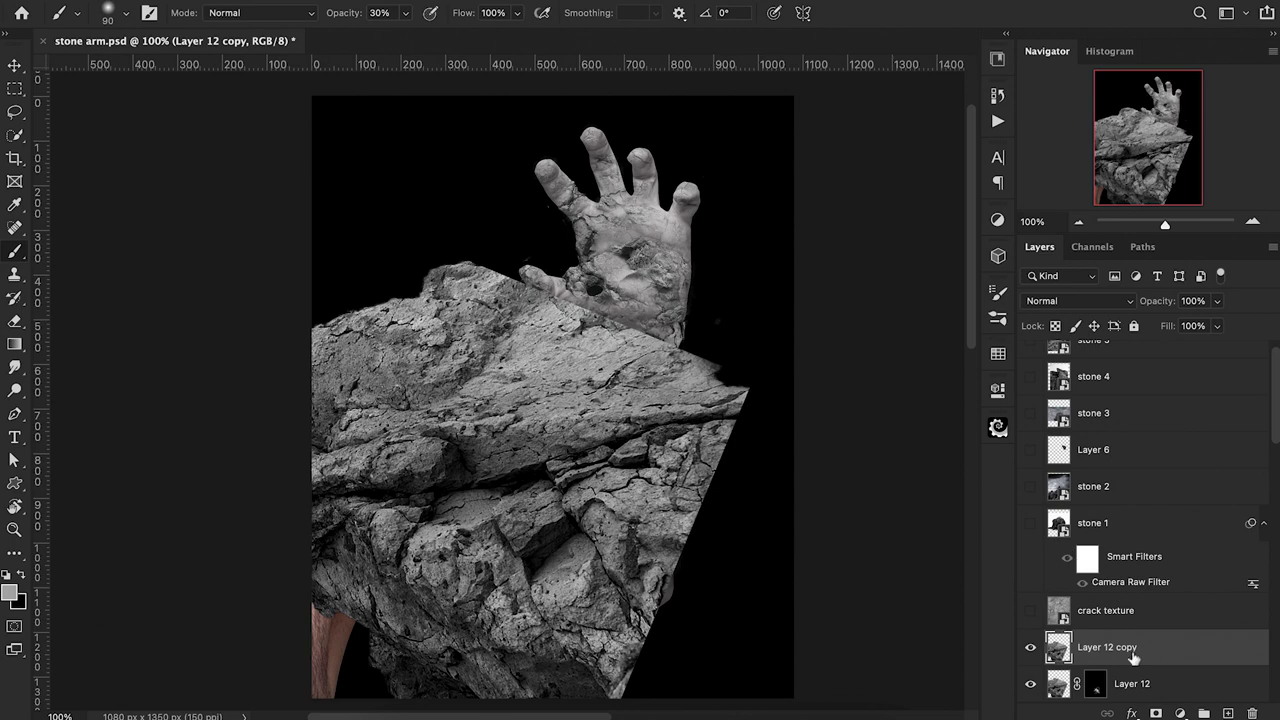
# Rotate Layer 12 copy to 101.42° and position its rock surface over the elbow and lower forearm.
pyautogui.hotkey('ctrl', 't')
pyautogui.moveTo(808, 343); pyautogui.dragTo(907, 427)
pyautogui.moveTo(777, 375); pyautogui.dragTo(754, 483)
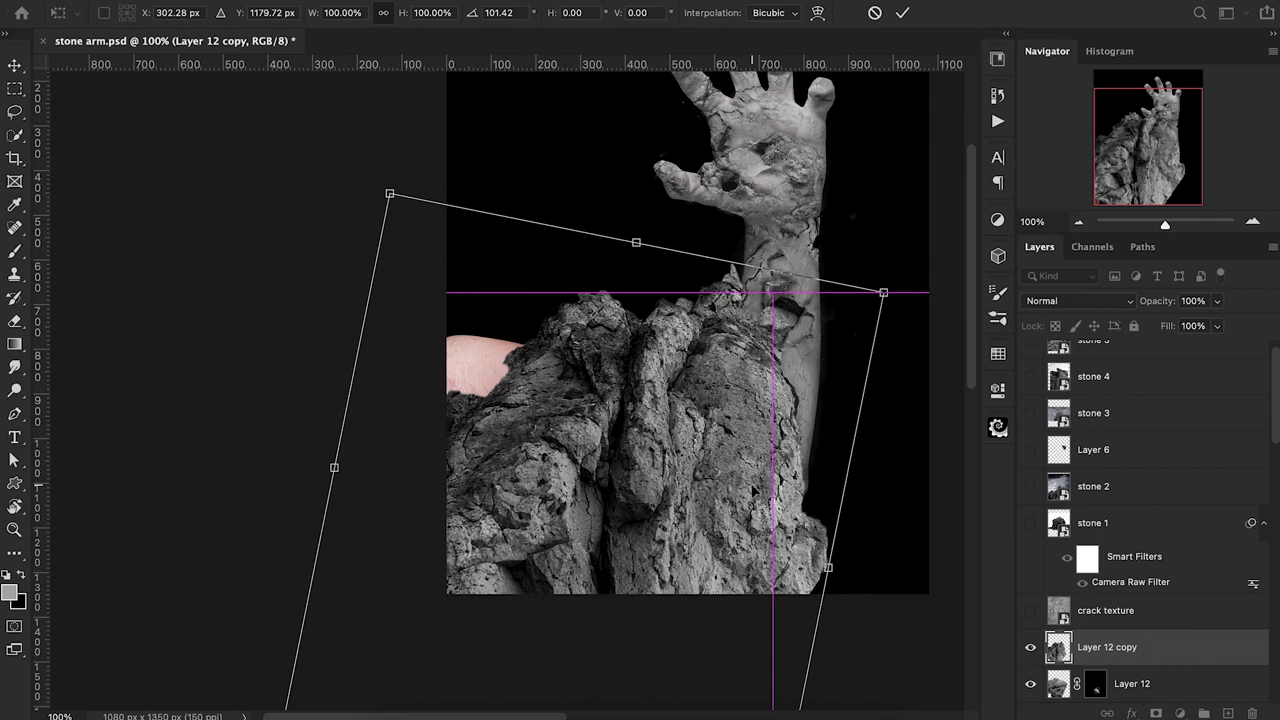
pyautogui.press('Return')
# Keep a hidden duplicate of Layer 12 copy and add an inverted mask to the visible Layer 12 copy.
pyautogui.press('b')
pyautogui.hotkey('ctrl', 'j')
pyautogui.click(1030, 647)
pyautogui.click(1097, 688)
pyautogui.click(1156, 713)
pyautogui.hotkey('ctrl', 'i')
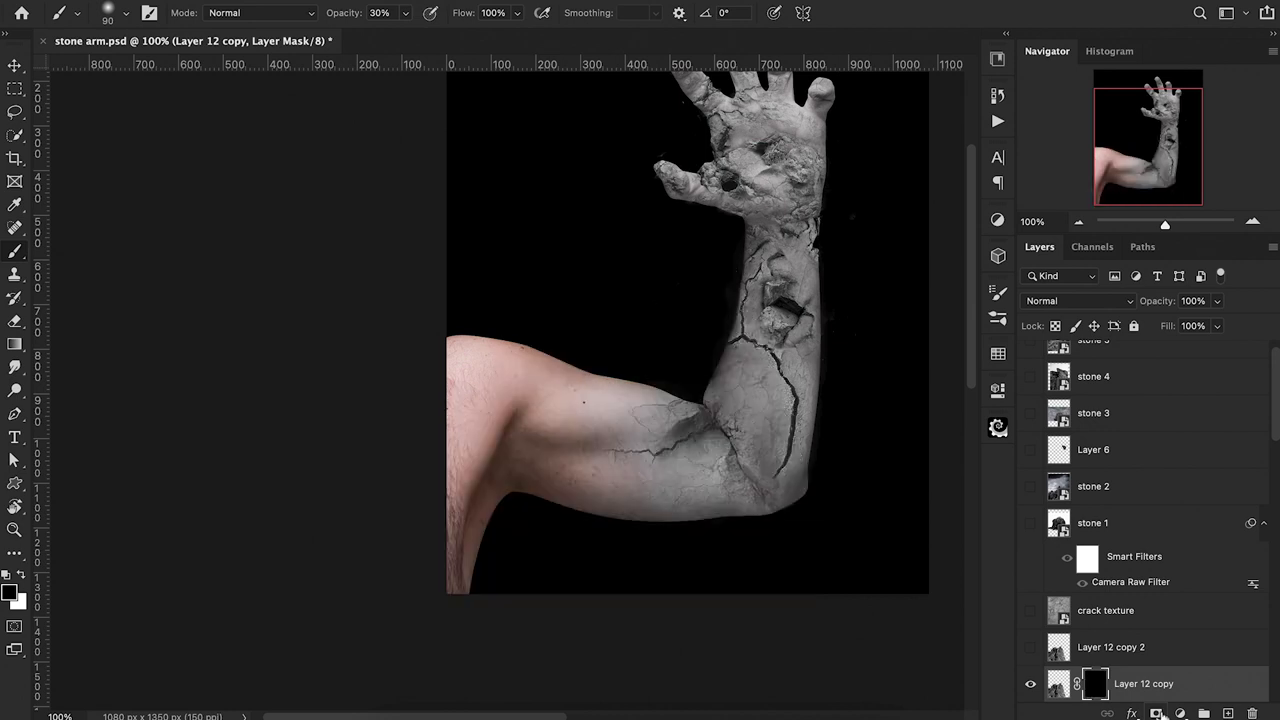
# Load the arm outline as a selection and reveal Layer 12 copy's rough rock beside the elbow crack in white at 30% opacity.
pyautogui.keyDown('ctrl'); pyautogui.click(1072, 566); pyautogui.keyUp('ctrl')
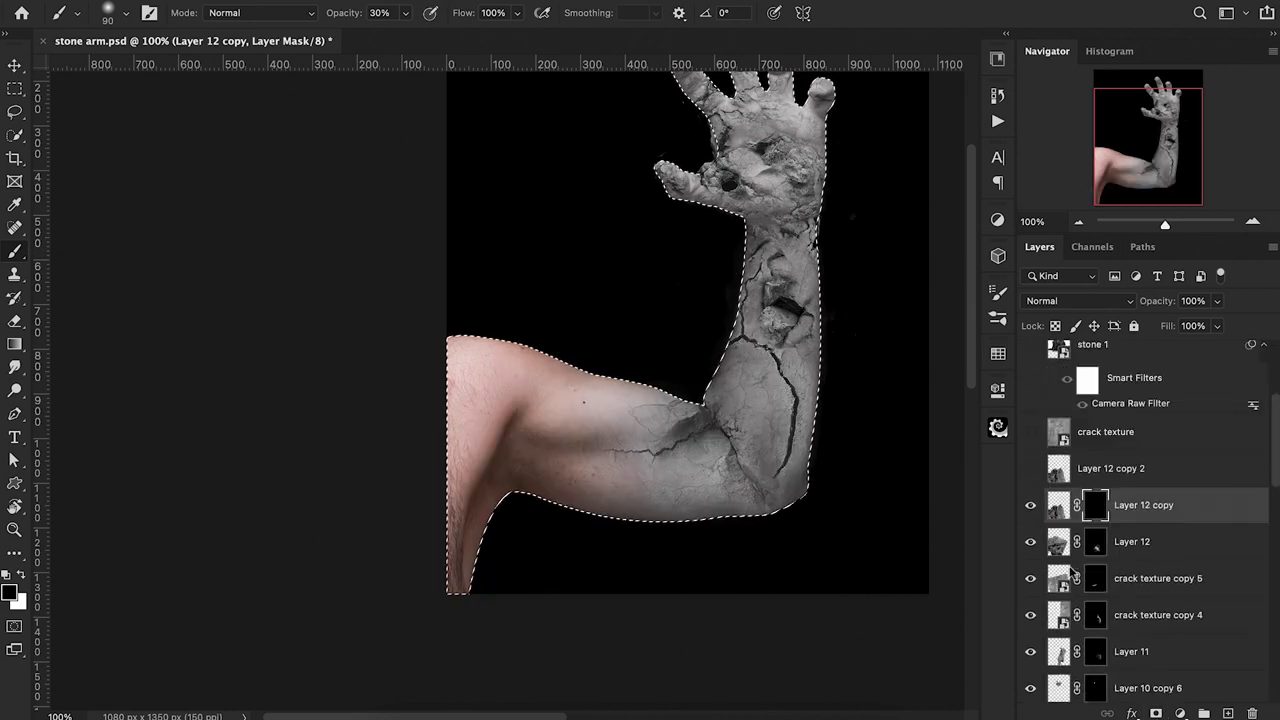
pyautogui.press('x')
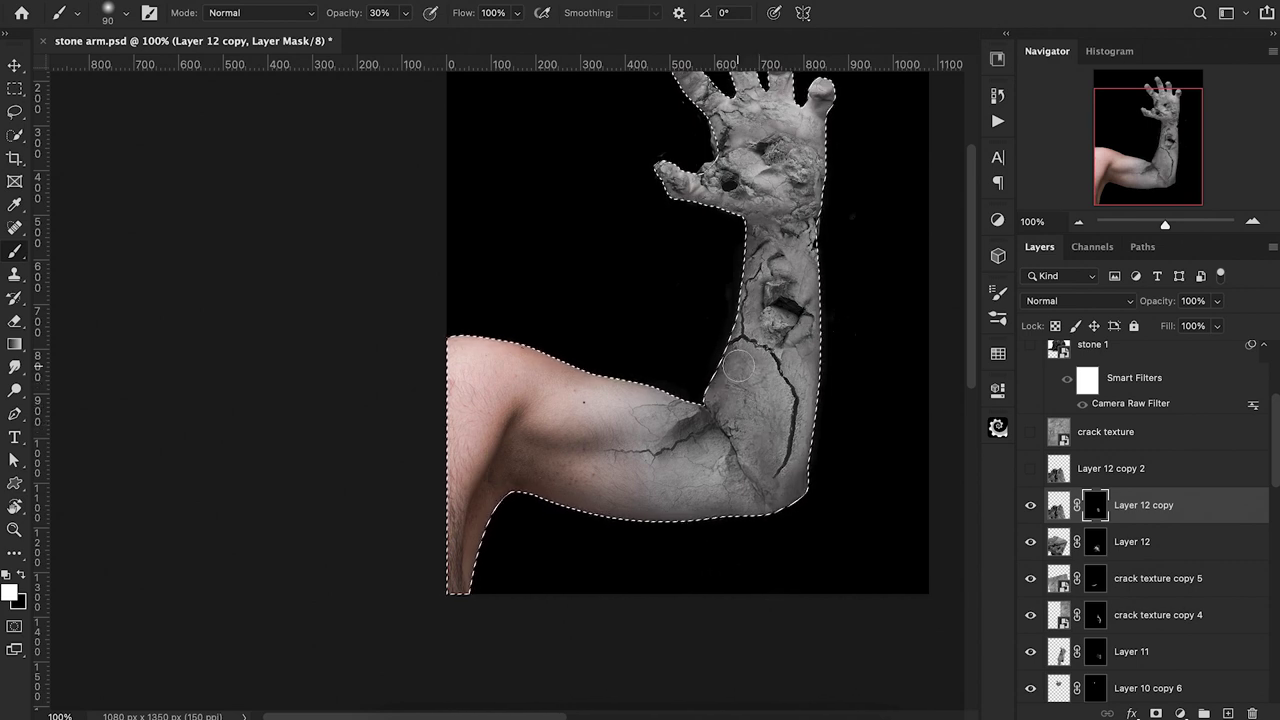
pyautogui.moveTo(702, 386); pyautogui.dragTo(754, 372)
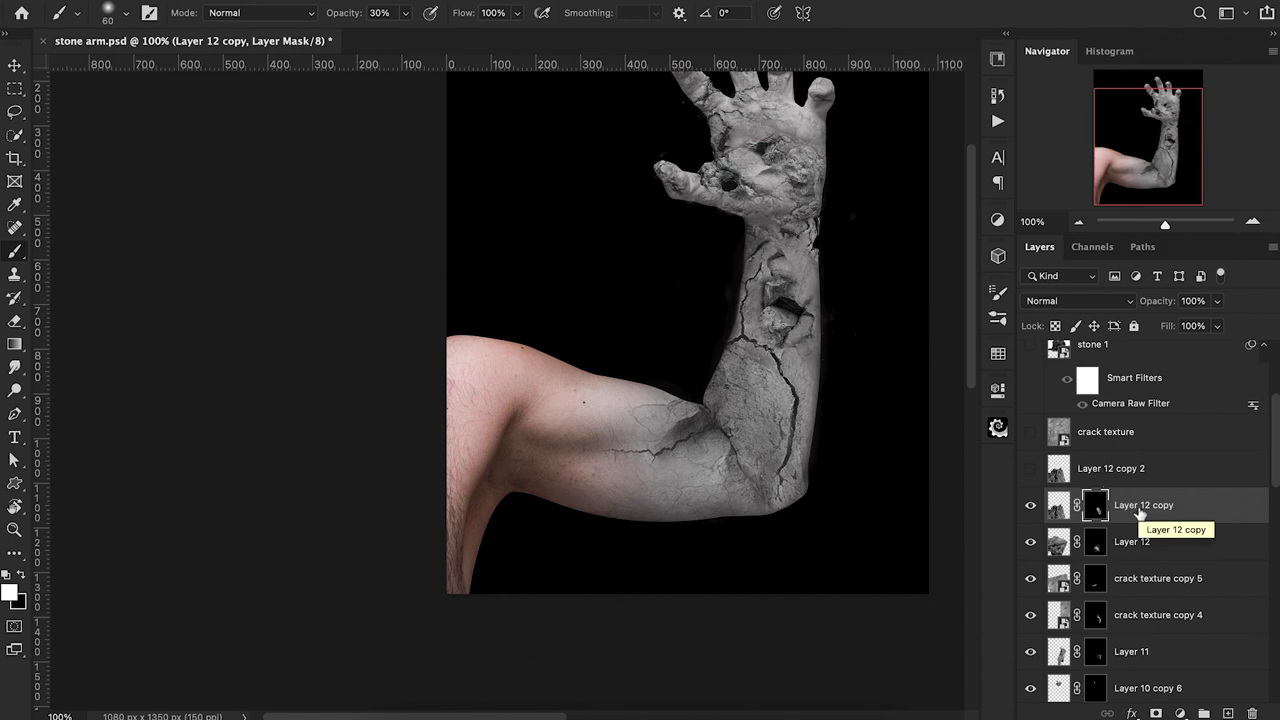
# Identify the forearm hole pieces by toggling layers, and group Layer 2 with Layer 4.
pyautogui.scroll(-10, 1140, 513)
pyautogui.click(1029, 512)
pyautogui.click(1030, 475)
pyautogui.click(1030, 475)
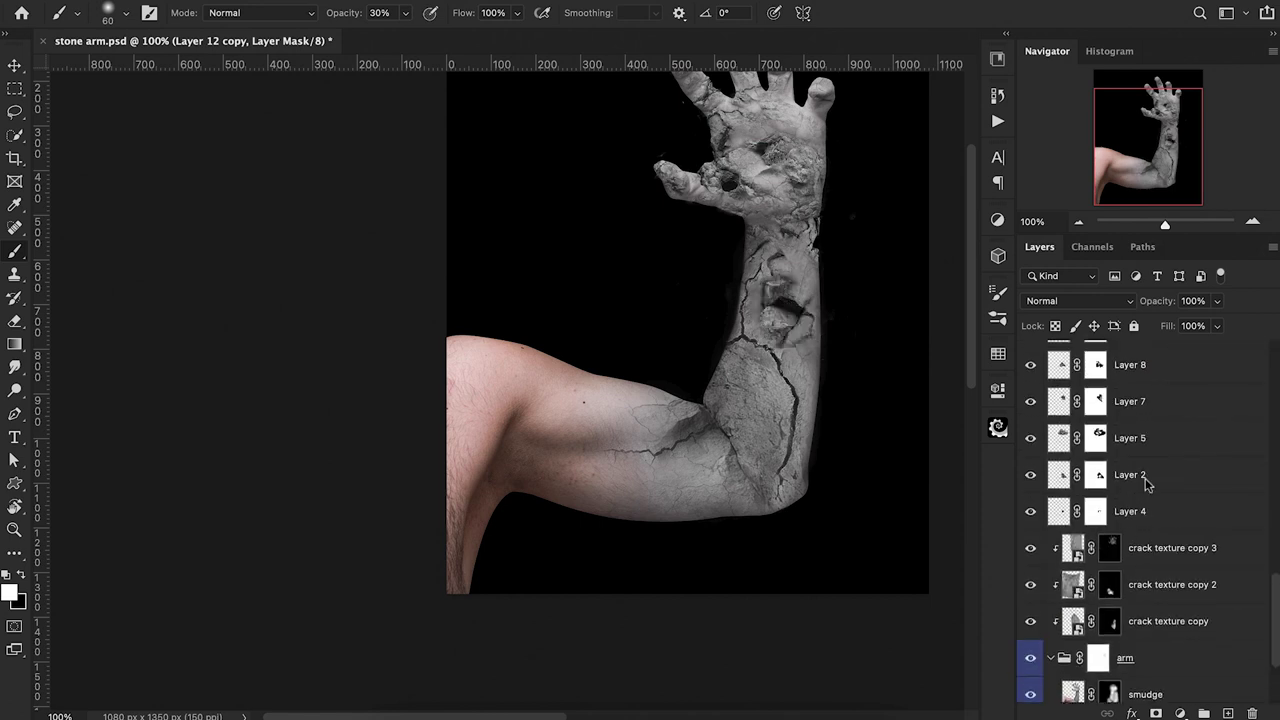
pyautogui.click(1145, 477)
pyautogui.keyDown('shift'); pyautogui.click(1148, 514); pyautogui.keyUp('shift')
pyautogui.hotkey('ctrl', 'g')
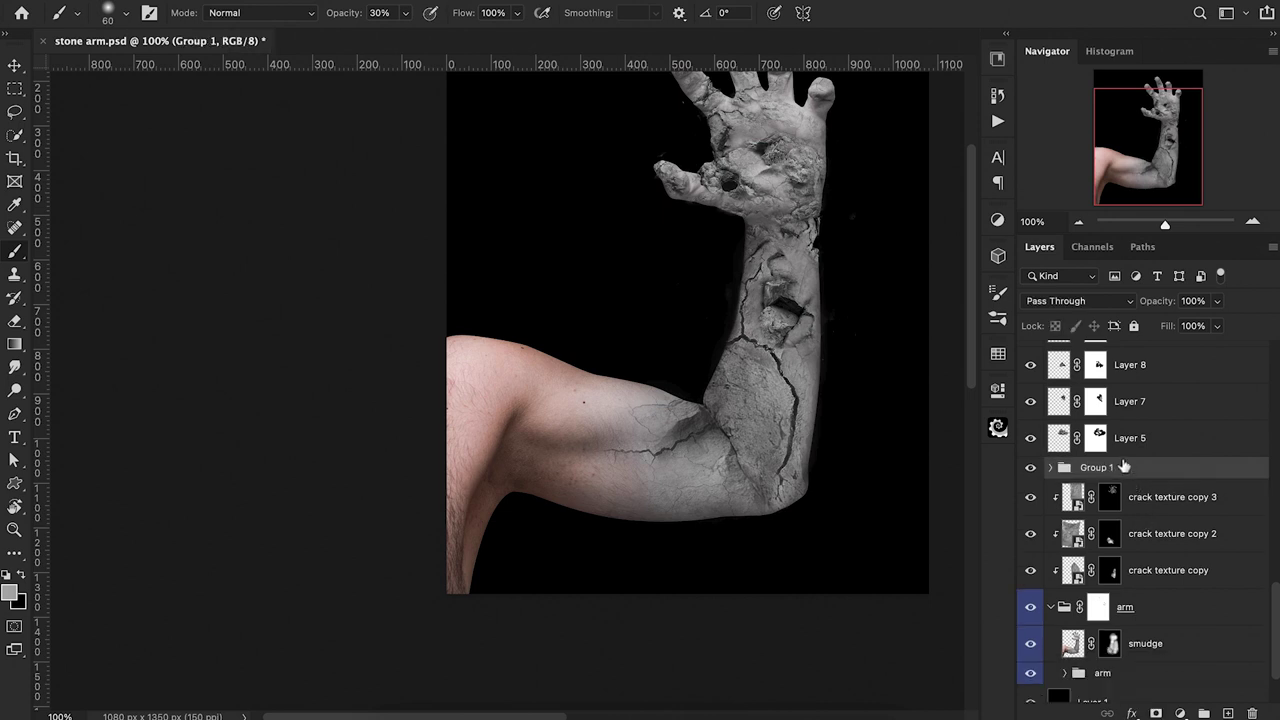
# Scale Group 1 down to 61.06% and move its rock hole up the forearm to just below the wrist.
pyautogui.hotkey('ctrl', 't')
pyautogui.moveTo(863, 357); pyautogui.dragTo(781, 293)
pyautogui.scroll(3, 810, 449)
pyautogui.hscroll(3, 810, 449)
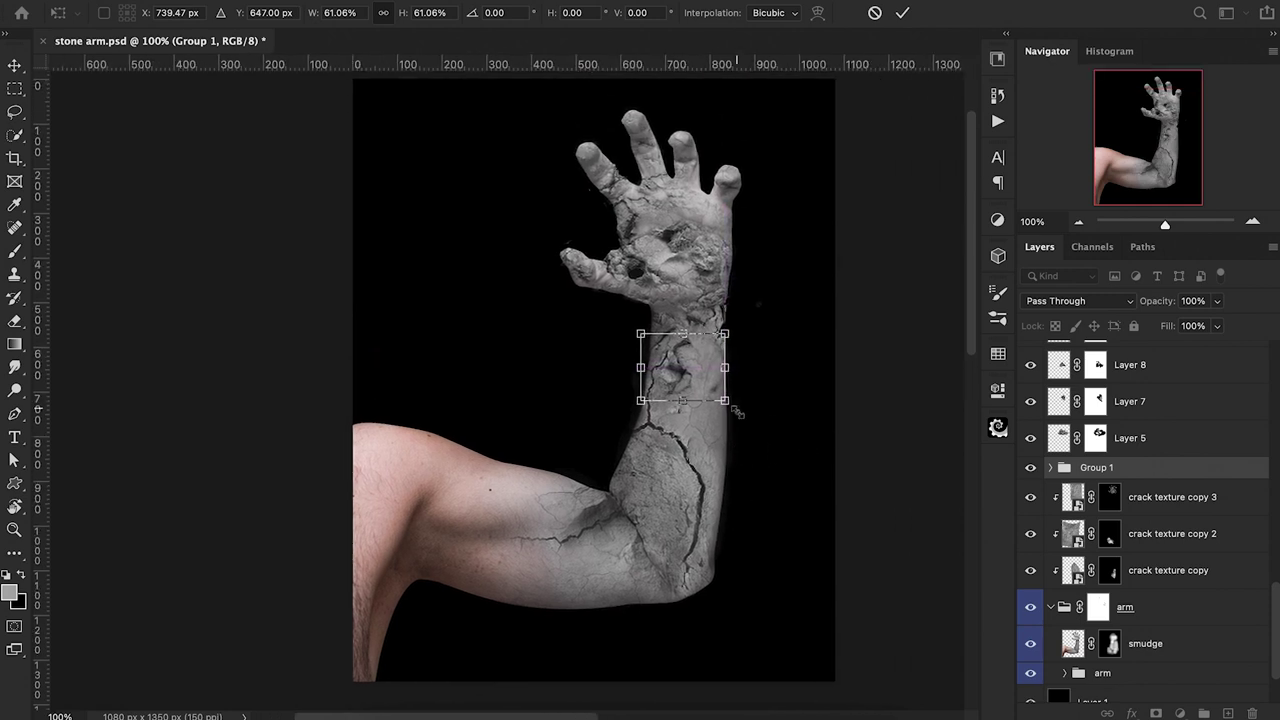
pyautogui.moveTo(678, 389); pyautogui.dragTo(690, 349)
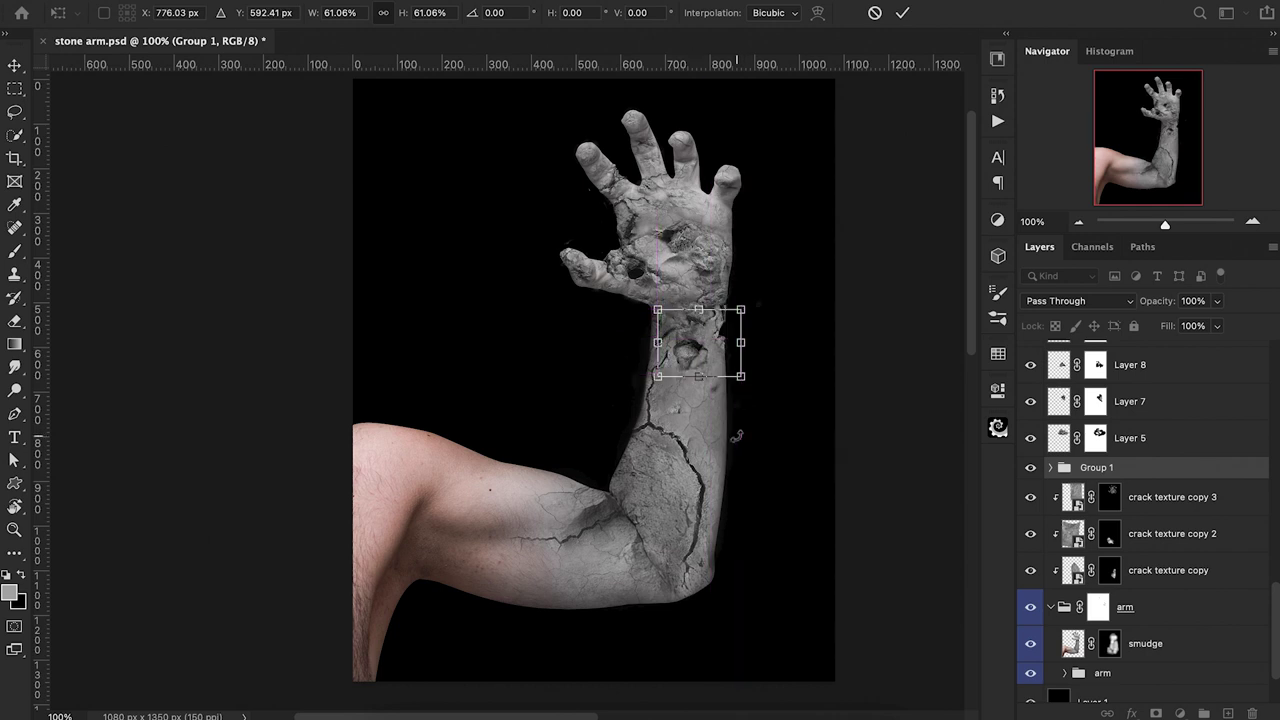
pyautogui.press('Return')
pyautogui.press('b')
# Add a mask to Group 1 and blend the hole's edges into the forearm with a 30 px black brush at 40% opacity.
pyautogui.click(1030, 467)
pyautogui.click(1030, 467)
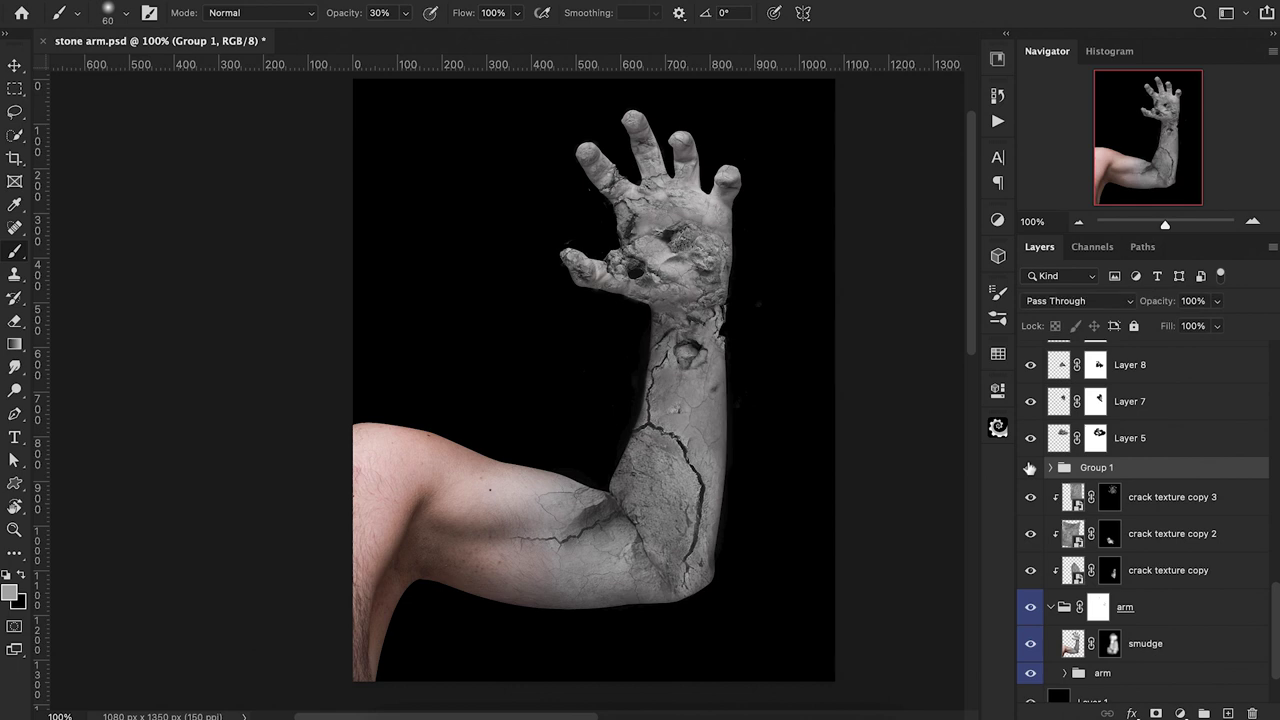
pyautogui.click(1030, 467)
pyautogui.click(1030, 467)
pyautogui.click(1156, 713)
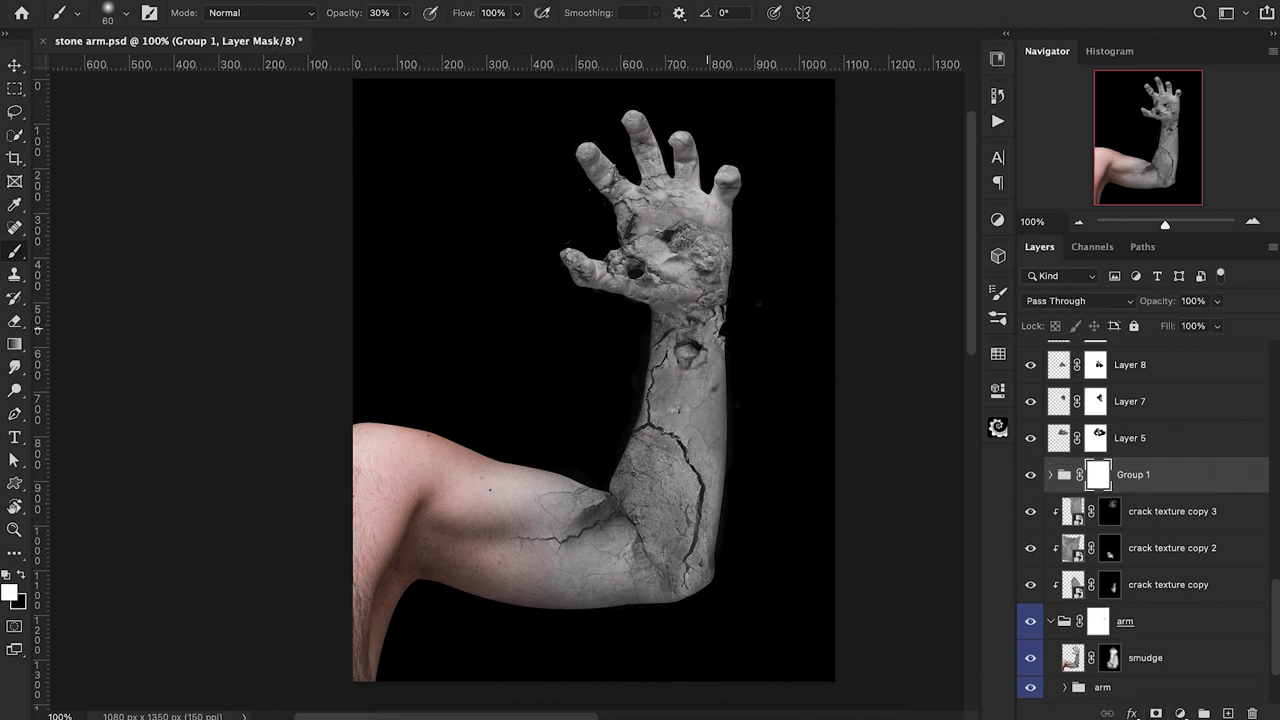
pyautogui.press('x')
pyautogui.press('[')
pyautogui.press('4')
pyautogui.hotkey('ctrl', '+')
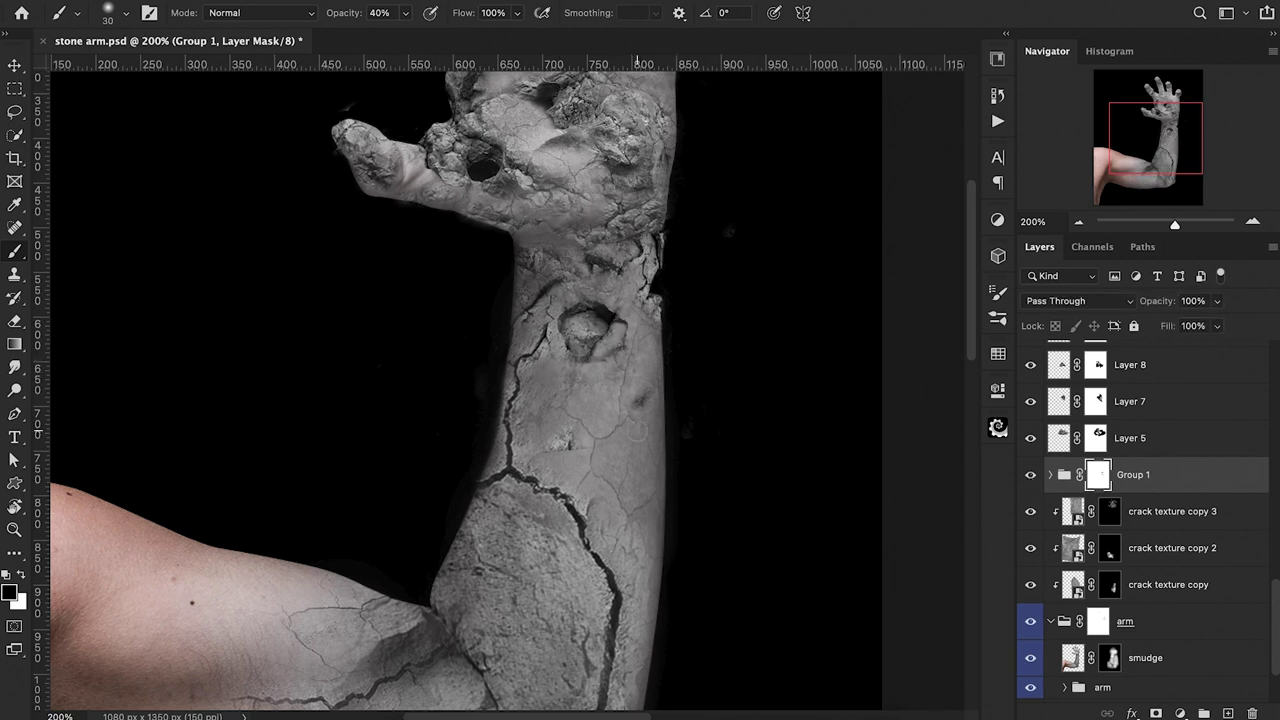
# Find the layer holding the stray rock marks and hide them mid-forearm on Layer 8's mask with a 30 px black brush at 100% opacity.
pyautogui.click(1031, 440)
pyautogui.click(1031, 440)
pyautogui.click(1030, 402)
pyautogui.click(1030, 402)
pyautogui.click(1030, 366)
pyautogui.click(1030, 366)
pyautogui.click(1030, 366)
pyautogui.click(1030, 366)
pyautogui.click(1097, 366)
pyautogui.moveTo(652, 397); pyautogui.dragTo(641, 405)
pyautogui.moveTo(570, 428); pyautogui.dragTo(579, 443)
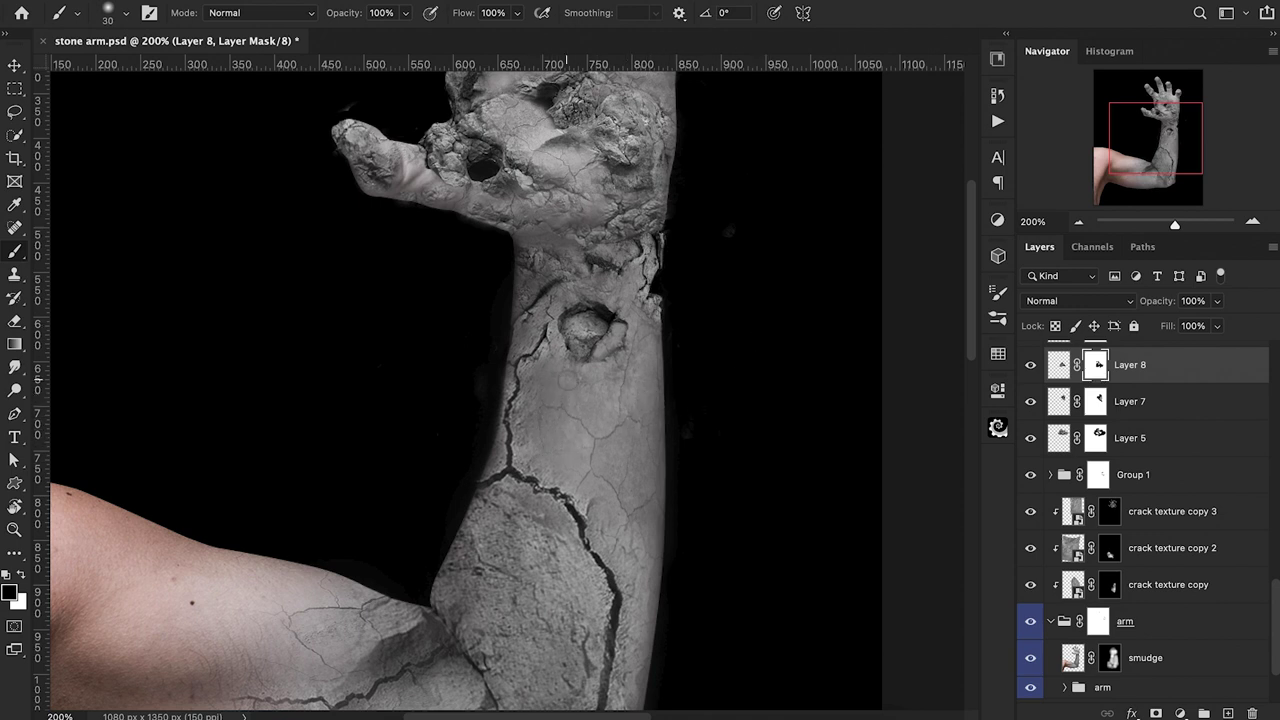
# Compare the forearm with and without Layer 8, leaving the layer visible.
pyautogui.click(1030, 366)
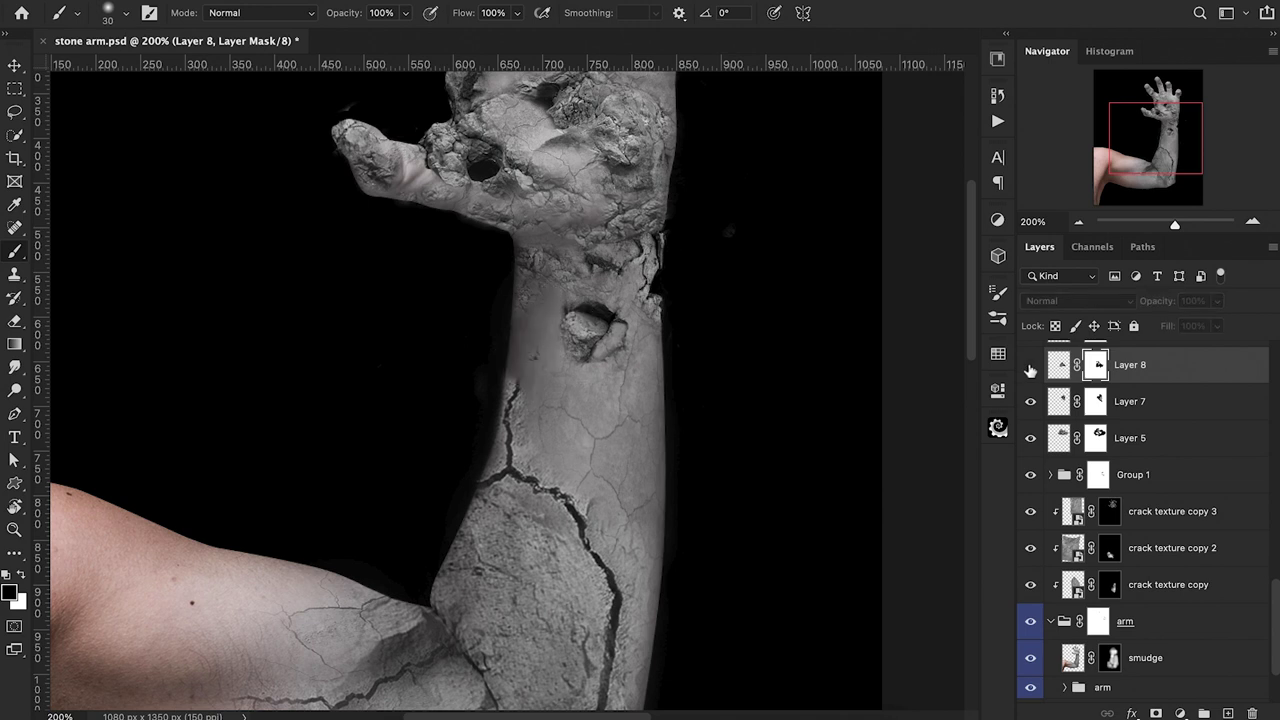
pyautogui.click(1030, 368)
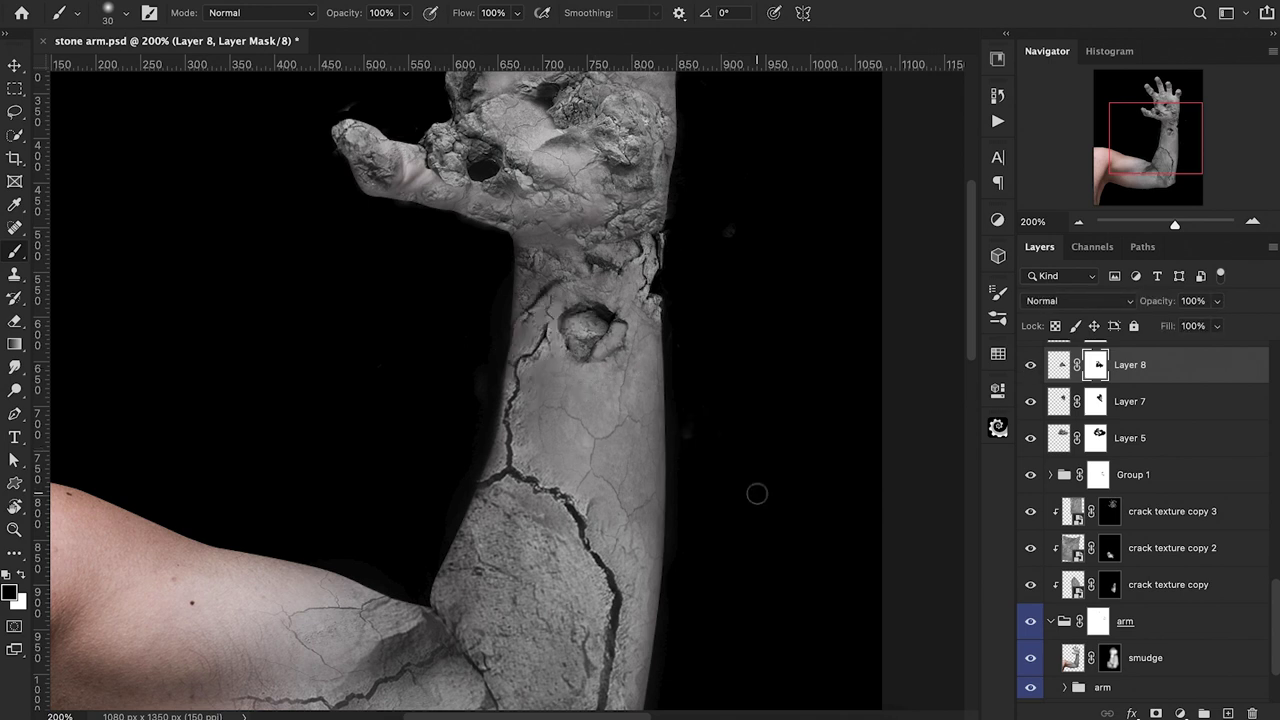
pyautogui.hotkey('ctrl', '-')
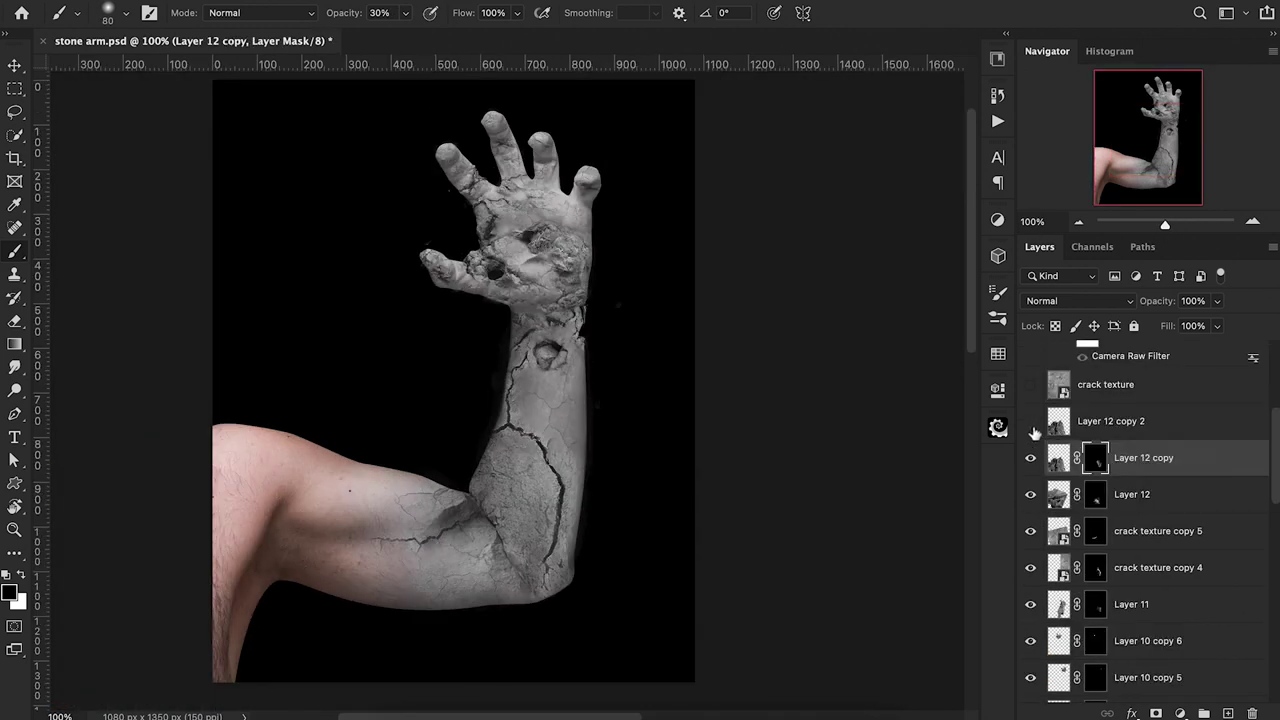
# Show Layer 12 copy 2, then move and rotate its rock texture so it covers the forearm up to the wrist.
pyautogui.click(1031, 421)
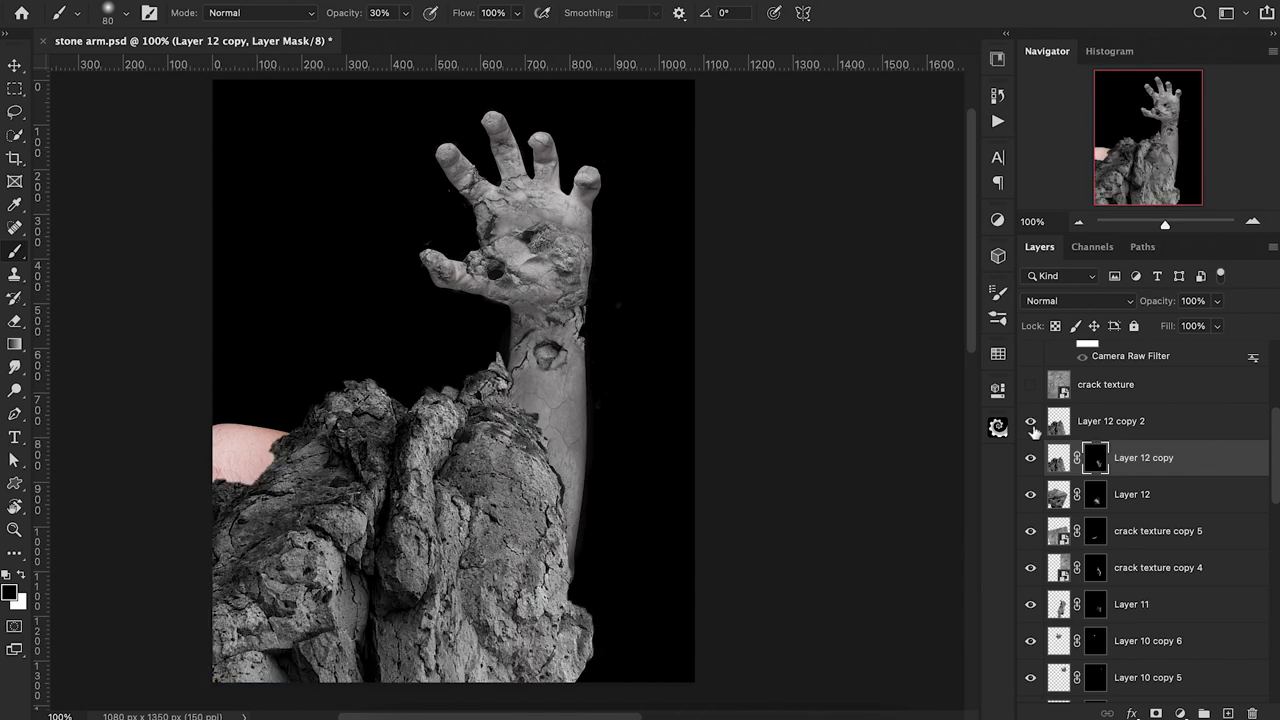
pyautogui.click(1113, 421)
pyautogui.hotkey('ctrl', 't')
pyautogui.moveTo(517, 501); pyautogui.dragTo(428, 239)
pyautogui.moveTo(634, 380); pyautogui.dragTo(589, 296)
pyautogui.moveTo(456, 344); pyautogui.dragTo(590, 500)
pyautogui.moveTo(712, 446); pyautogui.dragTo(689, 527)
pyautogui.moveTo(605, 534)
pyautogui.mouseDown()
pyautogui.moveTo(571, 550)
pyautogui.moveTo(608, 551)
pyautogui.mouseUp()
pyautogui.press('Return')
pyautogui.press('b')
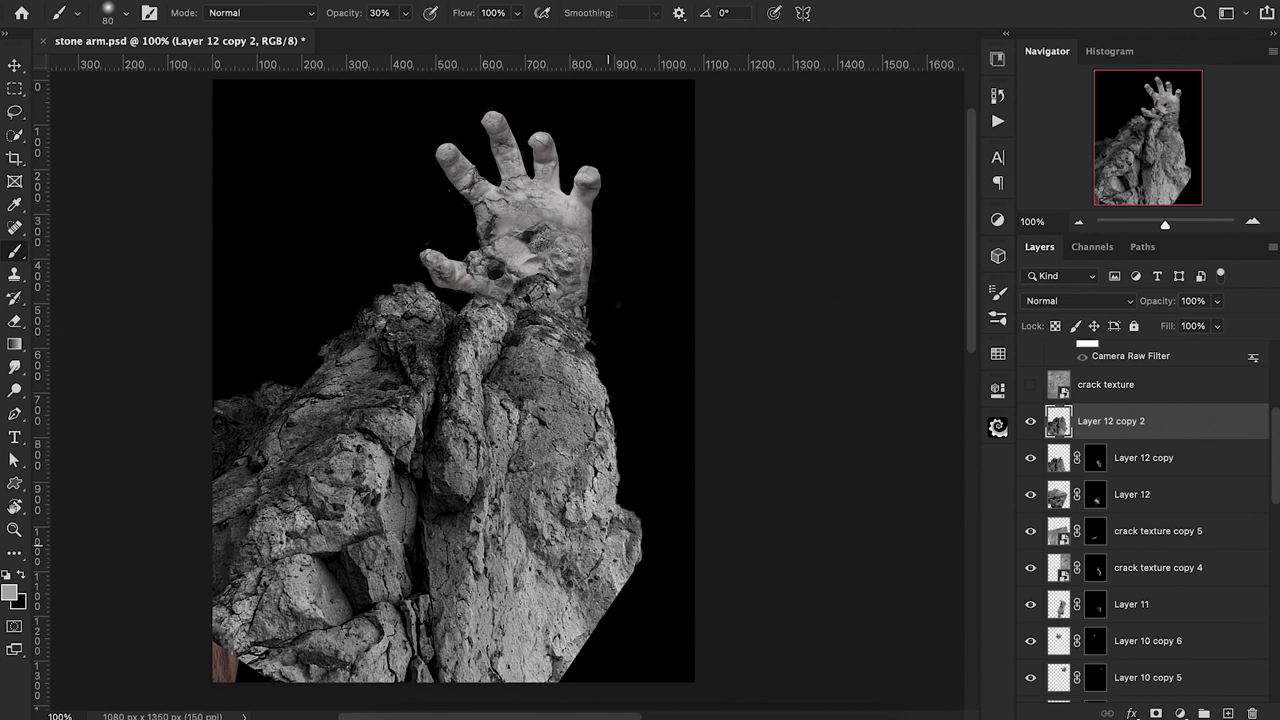
# Add an inverted mask to Layer 12 copy 2 and reveal its rock texture on the forearm with a 60 px white brush at 20% opacity.
pyautogui.click(1156, 713)
pyautogui.press('super+i')
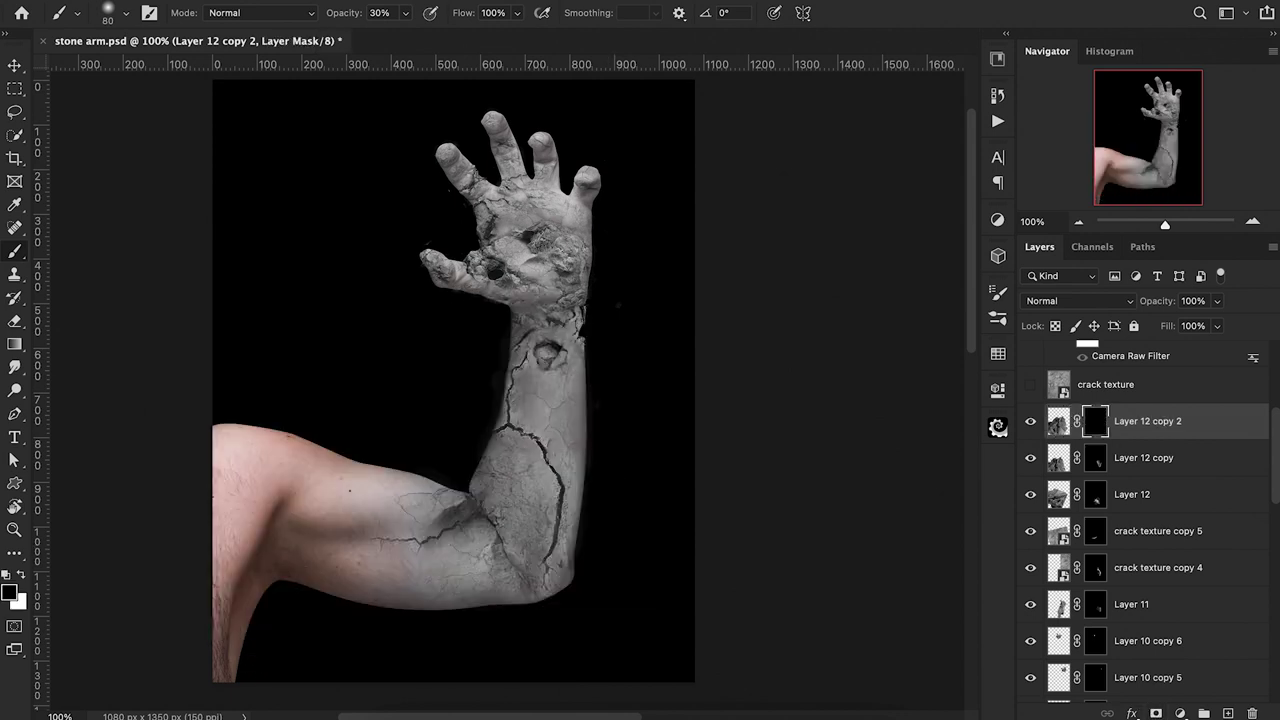
pyautogui.press('x')
pyautogui.press('2')
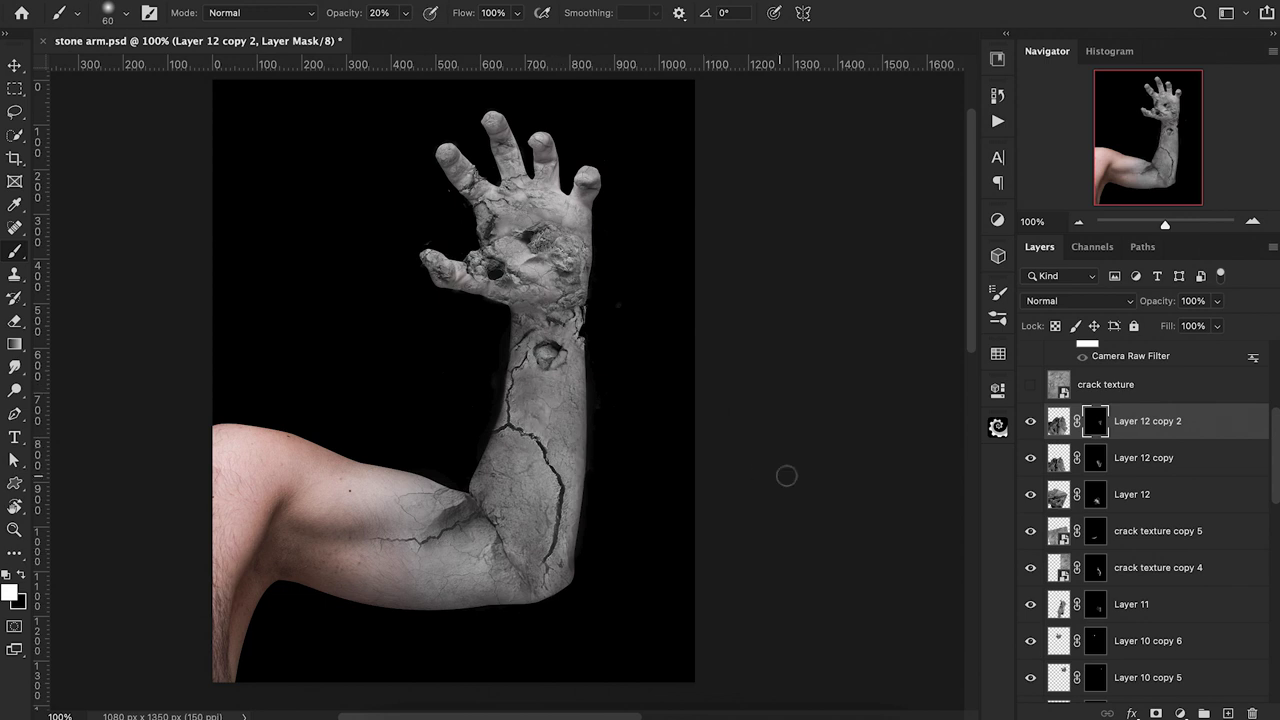
pyautogui.click(1030, 426)
pyautogui.click(1030, 426)
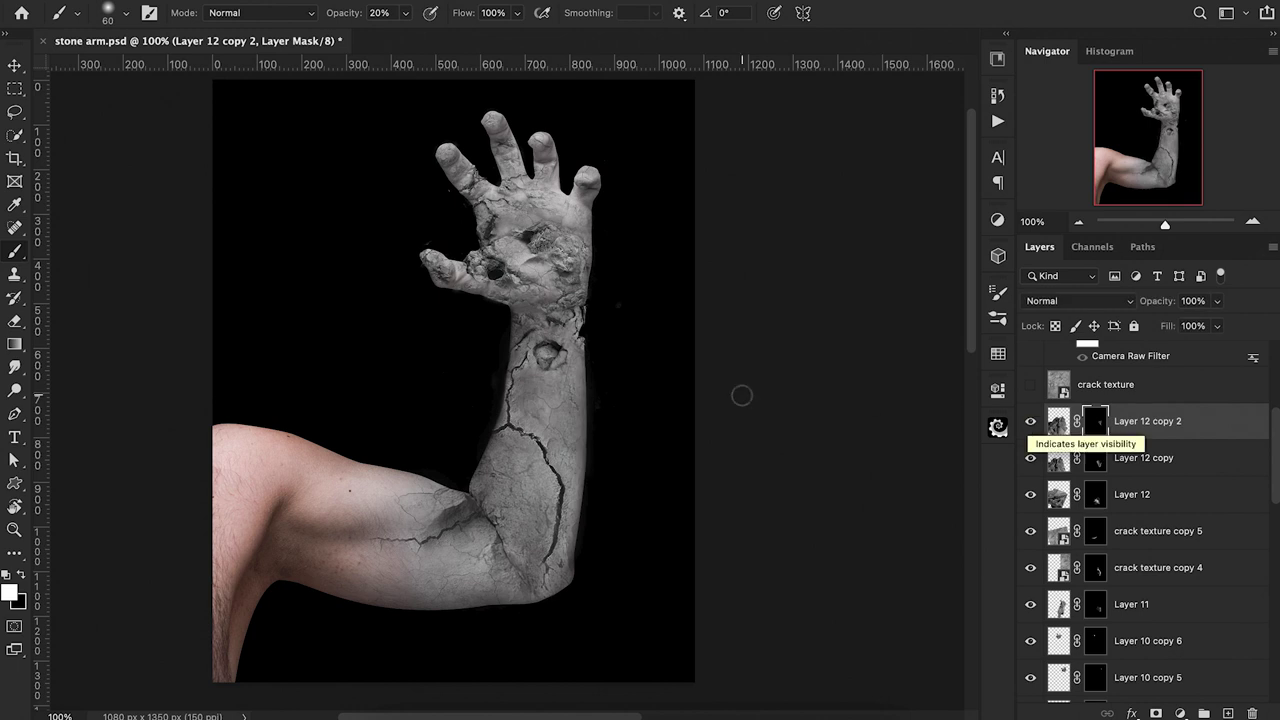
pyautogui.press('x')
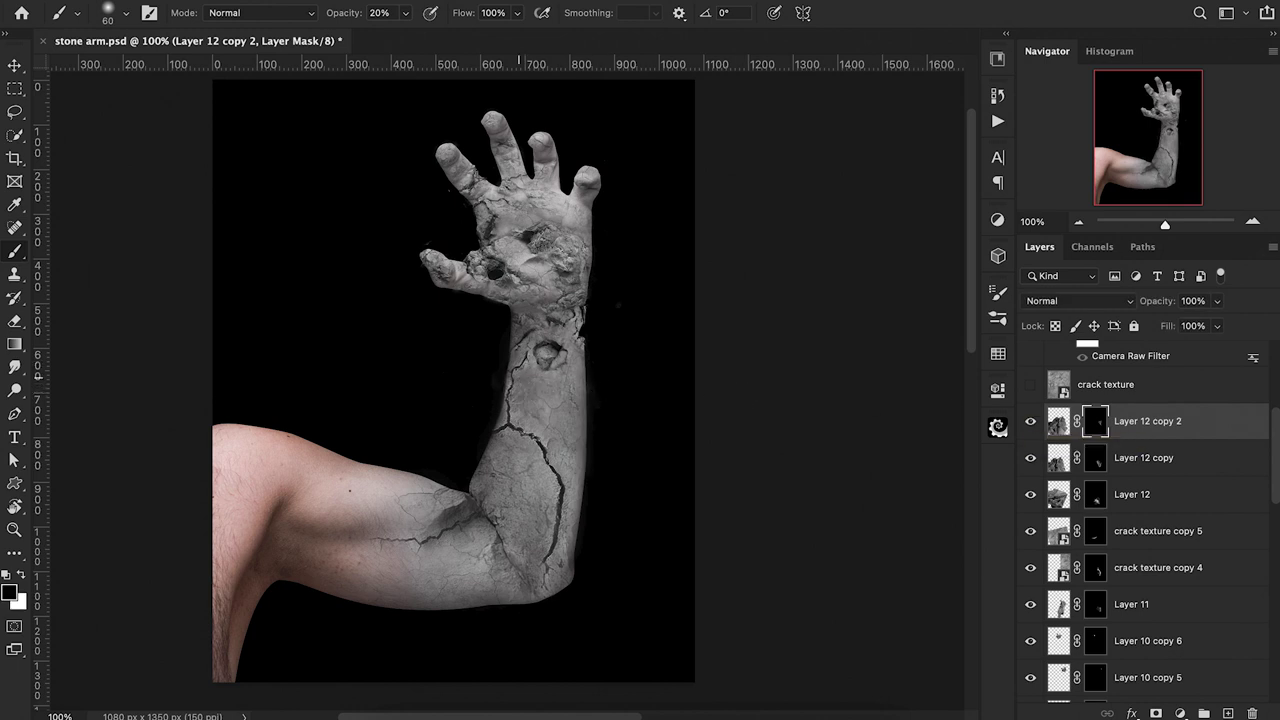
# Group the layers from Layer 12 copy 2 down to Layer 5 and name the group "cracks".
pyautogui.scroll(-1, 1185, 510)
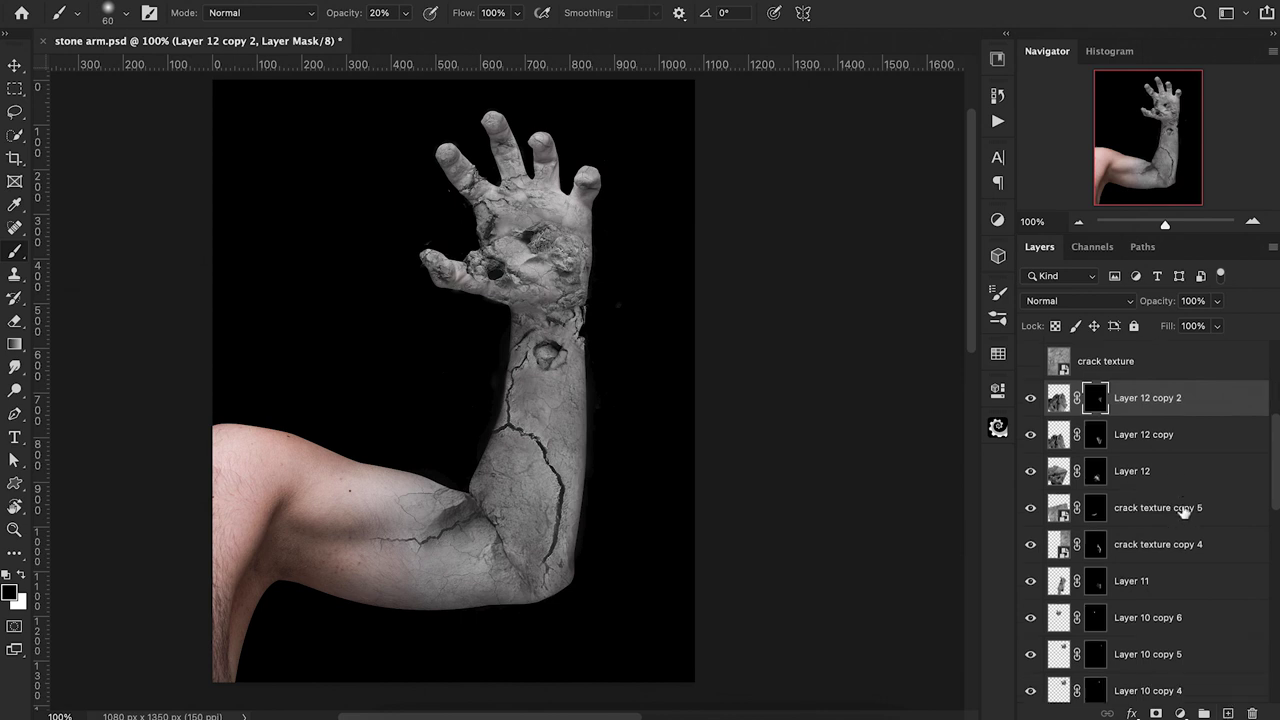
pyautogui.scroll(-10, 1185, 510)
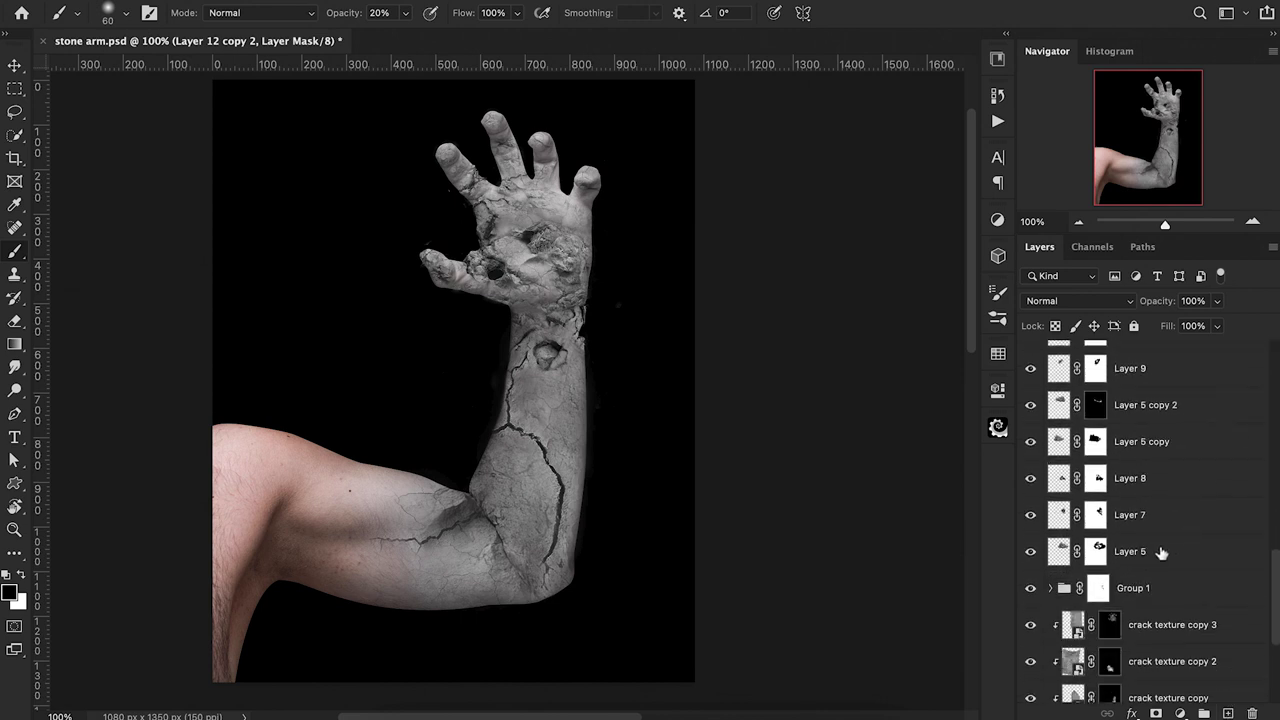
pyautogui.keyDown('shift'); pyautogui.click(1161, 553); pyautogui.keyUp('shift')
pyautogui.hotkey('ctrl', 'g')
pyautogui.doubleClick(1096, 561)
pyautogui.write('cracks')
pyautogui.press('Return')
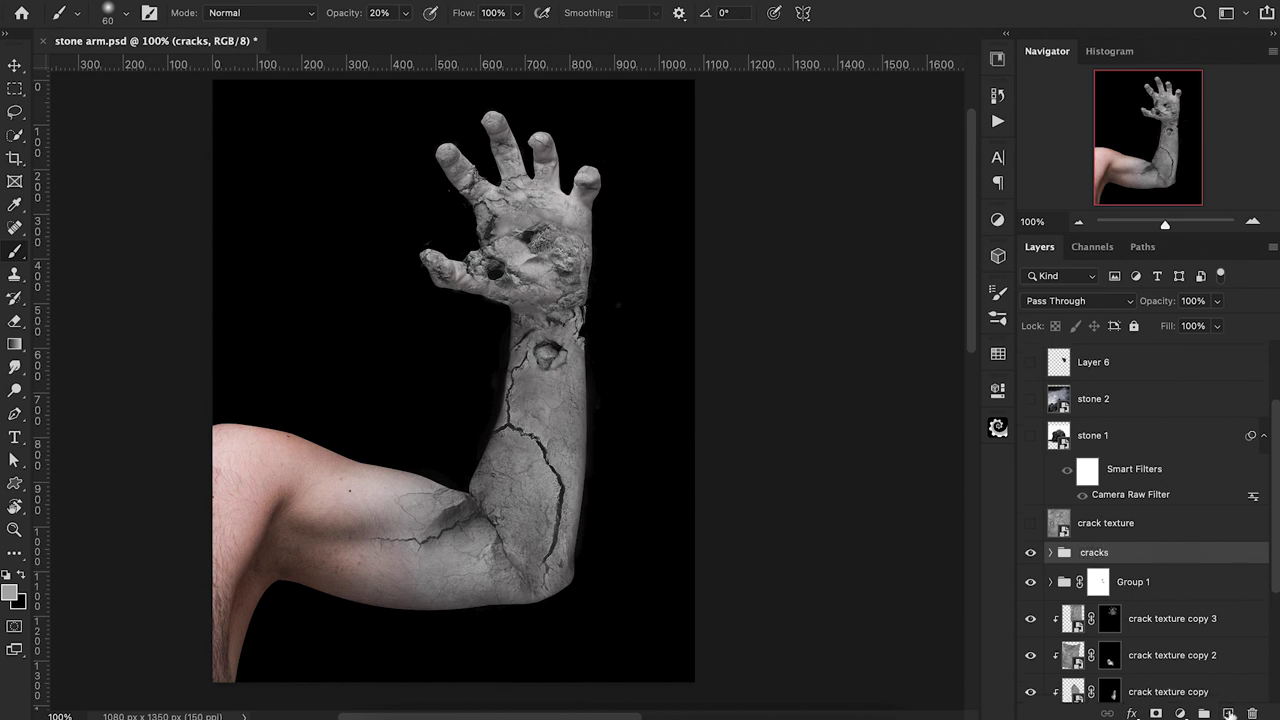
# Create a new layer above the cracks group and start shading the wrist crease with a 10 px black brush at 10% opacity.
pyautogui.click(1228, 713)
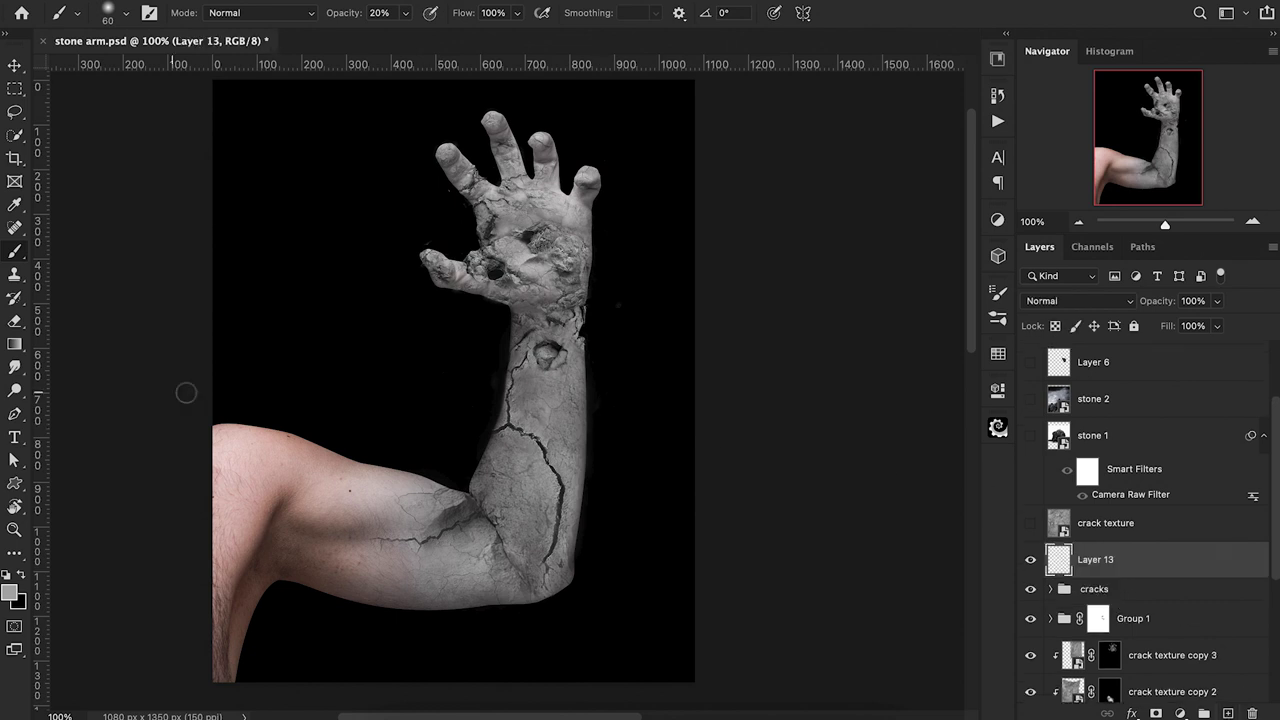
pyautogui.press('d')
pyautogui.press('x')
pyautogui.press('x')
pyautogui.press('1')
pyautogui.press('[')
pyautogui.press('[')
pyautogui.press('[')
pyautogui.press('[')
pyautogui.hotkey('ctrl', '=')
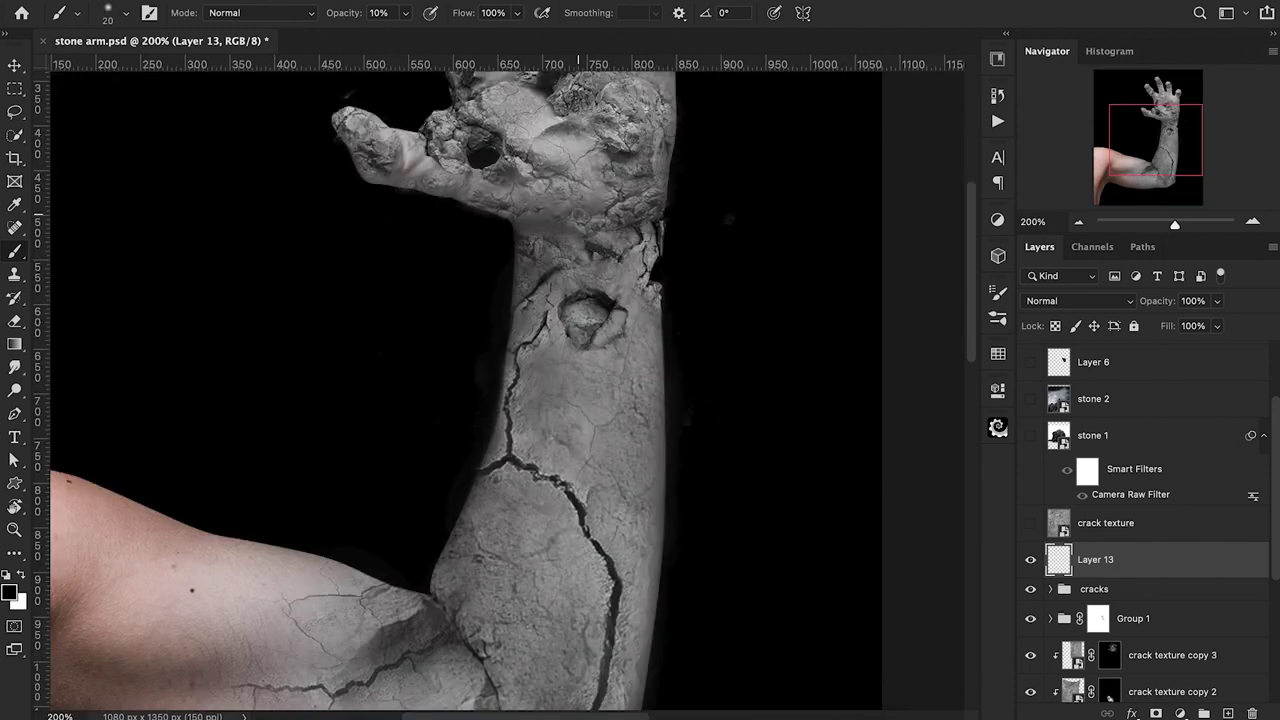
pyautogui.press('[')
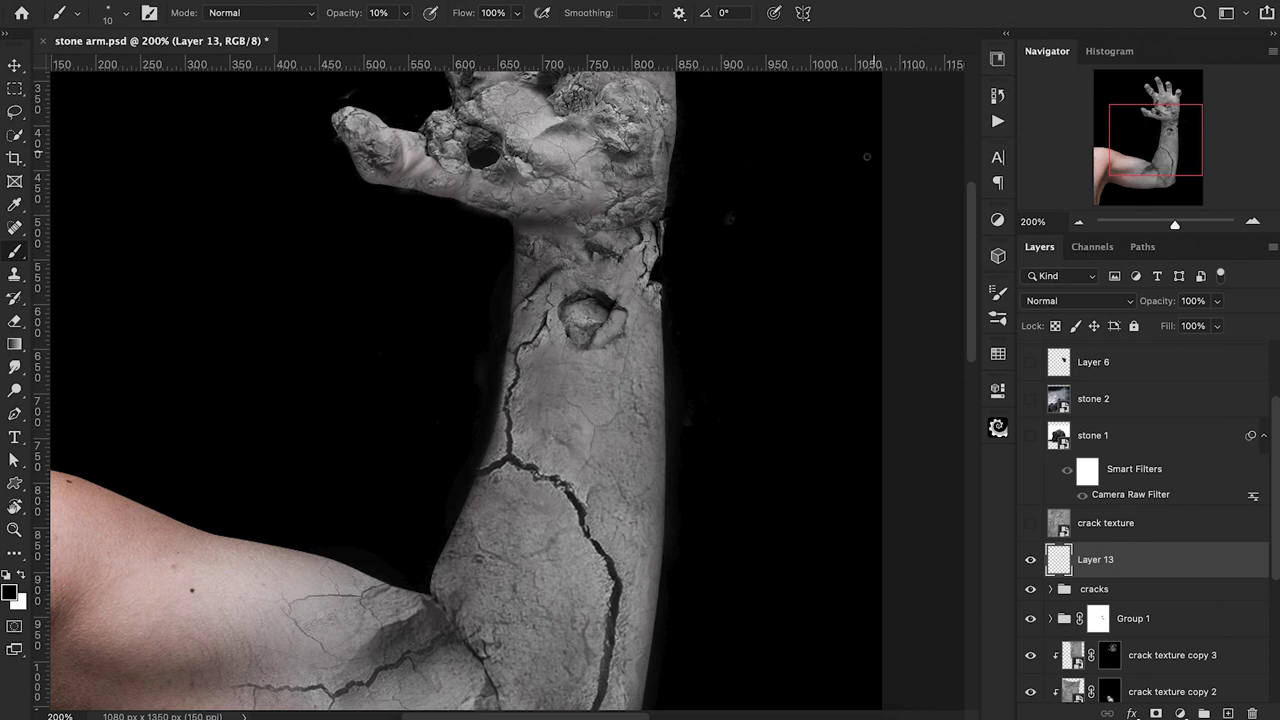
pyautogui.click(1062, 301)
pyautogui.click(596, 222)
# Shade the wrist edge under the palm and the thumb with black brushes of up to 30 px at 10 to 30% opacity.
pyautogui.press(']')
pyautogui.press(']')
pyautogui.press('3')
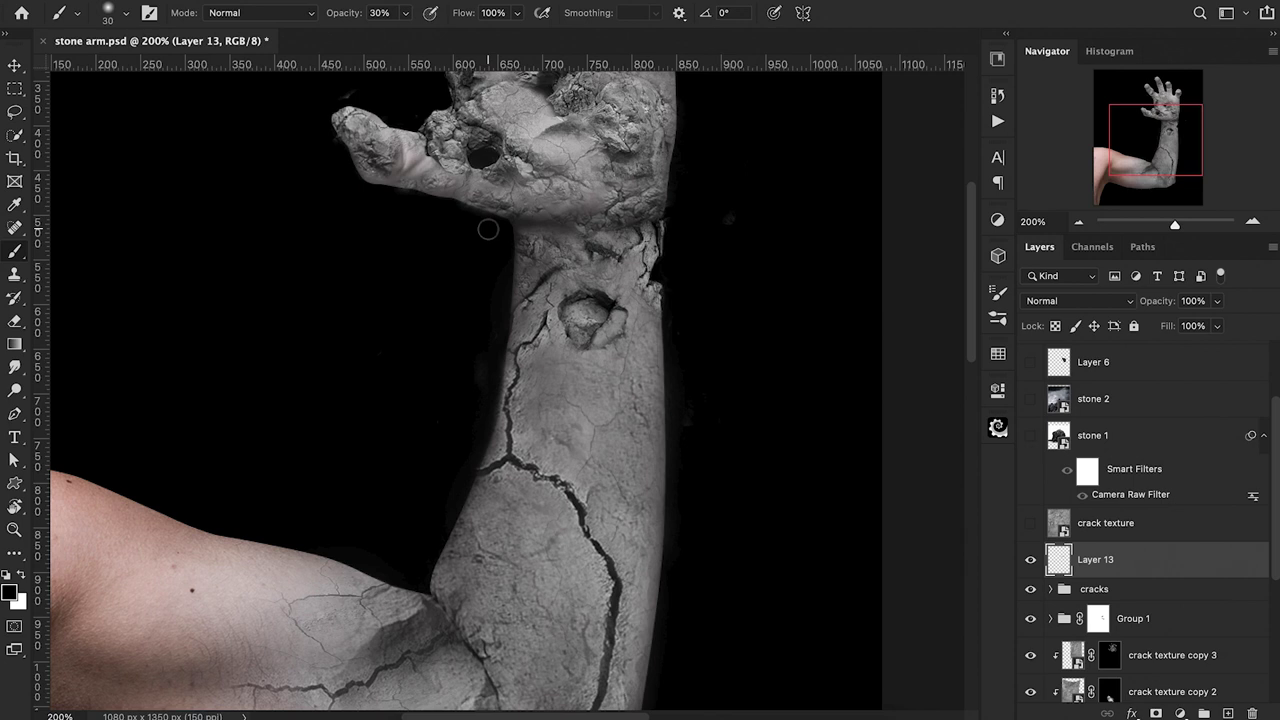
pyautogui.scroll(3, 480, 228)
pyautogui.hscroll(-4, 480, 228)
pyautogui.moveTo(512, 237); pyautogui.dragTo(460, 229)
pyautogui.scroll(2, 458, 228)
pyautogui.press('[')
pyautogui.press('[')
pyautogui.press('[')
pyautogui.press('[')
pyautogui.moveTo(472, 217); pyautogui.dragTo(441, 198)
pyautogui.press(']')
pyautogui.press(']')
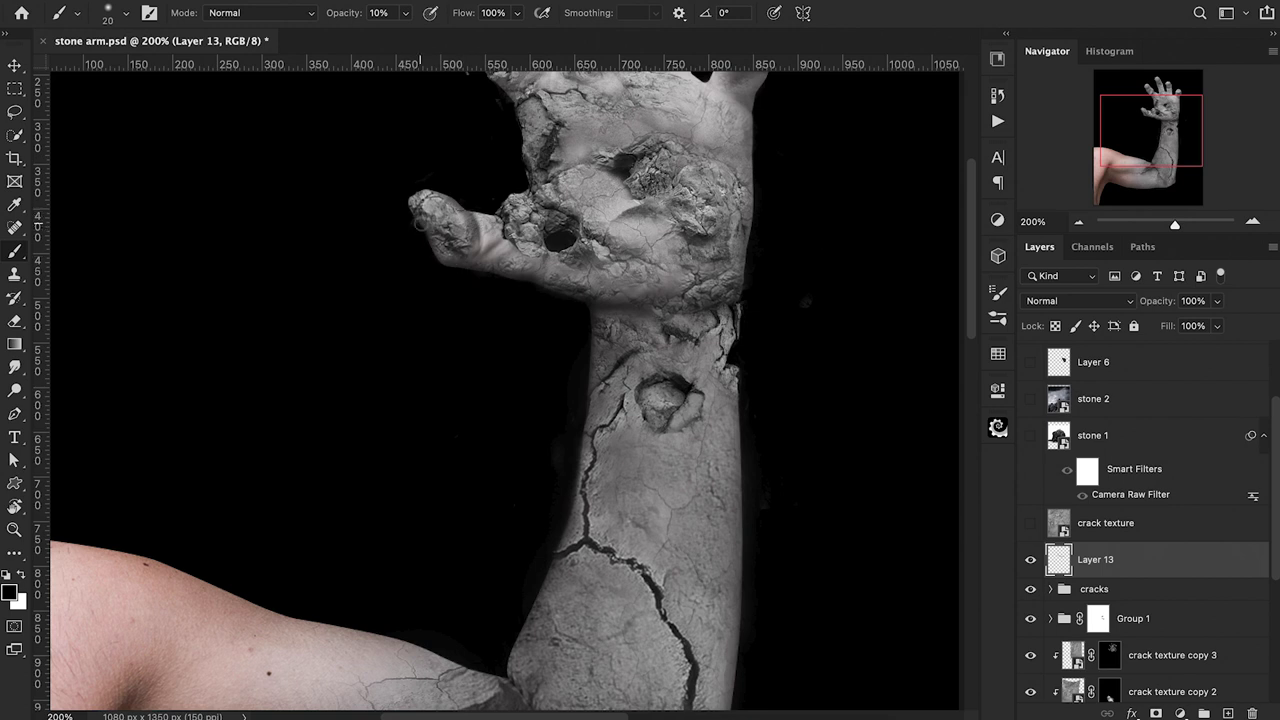
# Deepen the creases of the middle finger with a small black brush at 20% opacity.
pyautogui.moveTo(541, 259)
pyautogui.mouseDown()
pyautogui.moveTo(598, 270)
pyautogui.moveTo(519, 358)
pyautogui.mouseUp()
pyautogui.press('[')
pyautogui.press('[')
pyautogui.press('[')
pyautogui.press('2')
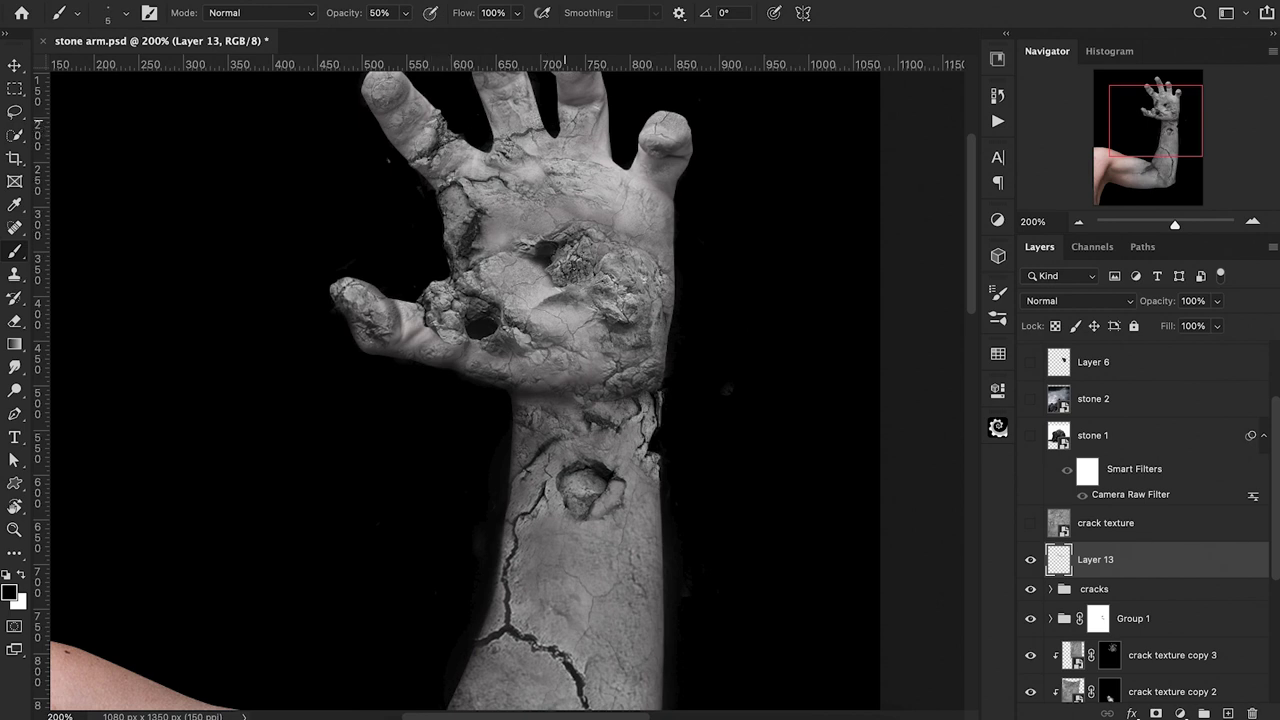
pyautogui.press('super+equal')
pyautogui.press('super+equal')
pyautogui.moveTo(502, 214); pyautogui.dragTo(499, 602)
pyautogui.moveTo(605, 256); pyautogui.dragTo(643, 516)
pyautogui.press('2')
pyautogui.moveTo(541, 379); pyautogui.dragTo(491, 400)
pyautogui.moveTo(465, 346); pyautogui.dragTo(520, 340)
# Darken the ring finger's fold and fingertip crack with fine black strokes, ending with a 2 px brush at 50% opacity.
pyautogui.press(']')
pyautogui.press(']')
pyautogui.press(']')
pyautogui.press(']')
pyautogui.press(']')
pyautogui.press(']')
pyautogui.press('[')
pyautogui.press('[')
pyautogui.press('[')
pyautogui.press('[')
pyautogui.press('[')
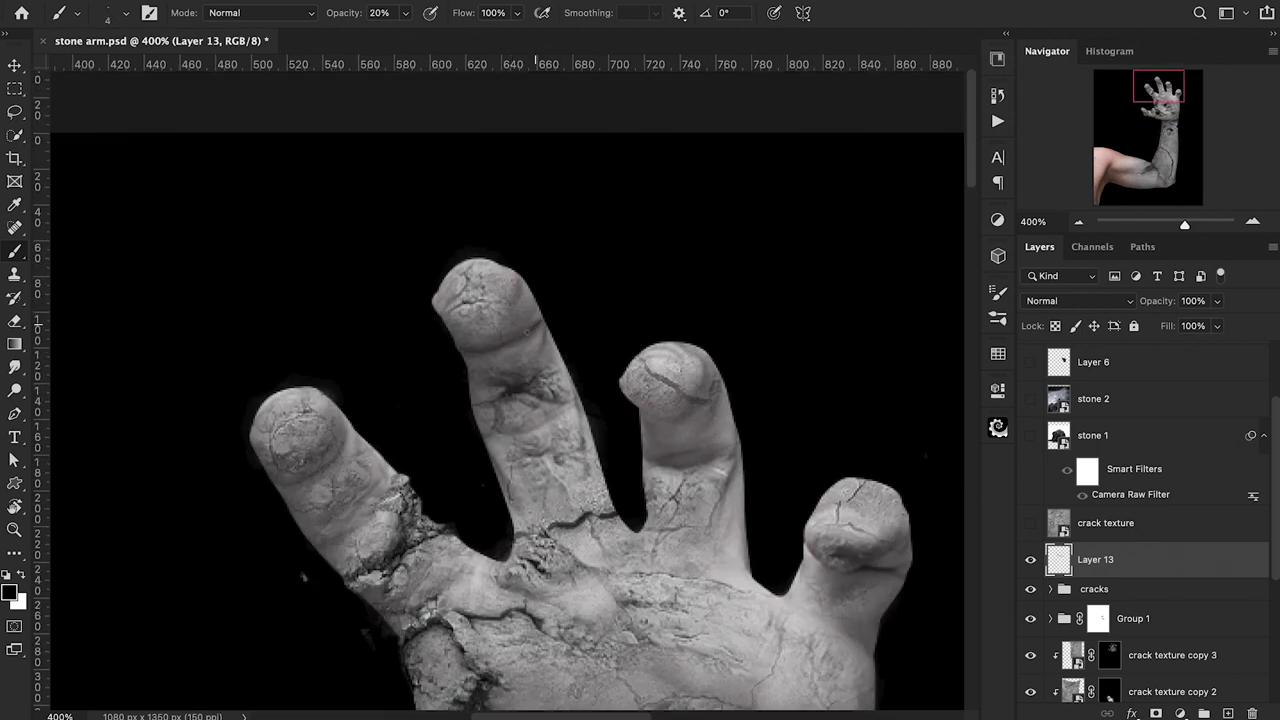
pyautogui.moveTo(656, 462); pyautogui.dragTo(710, 455)
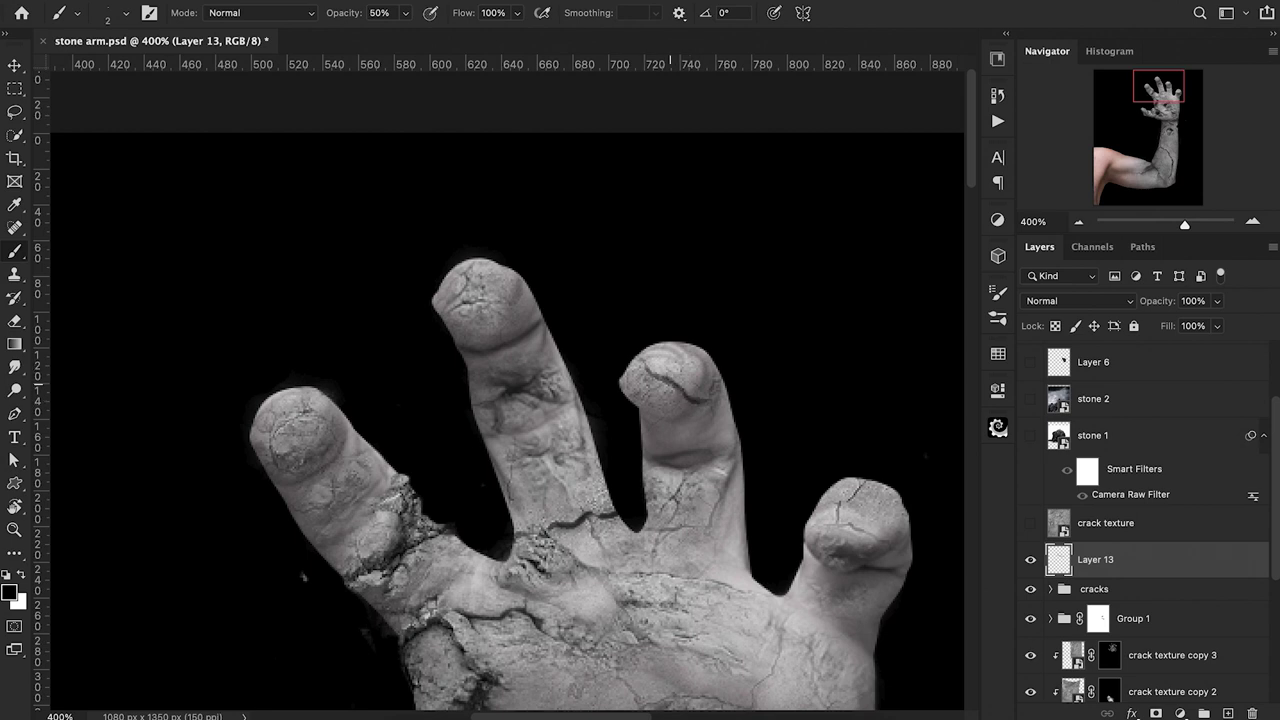
pyautogui.hotkey('ctrl', '-')
pyautogui.hotkey('ctrl', '-')
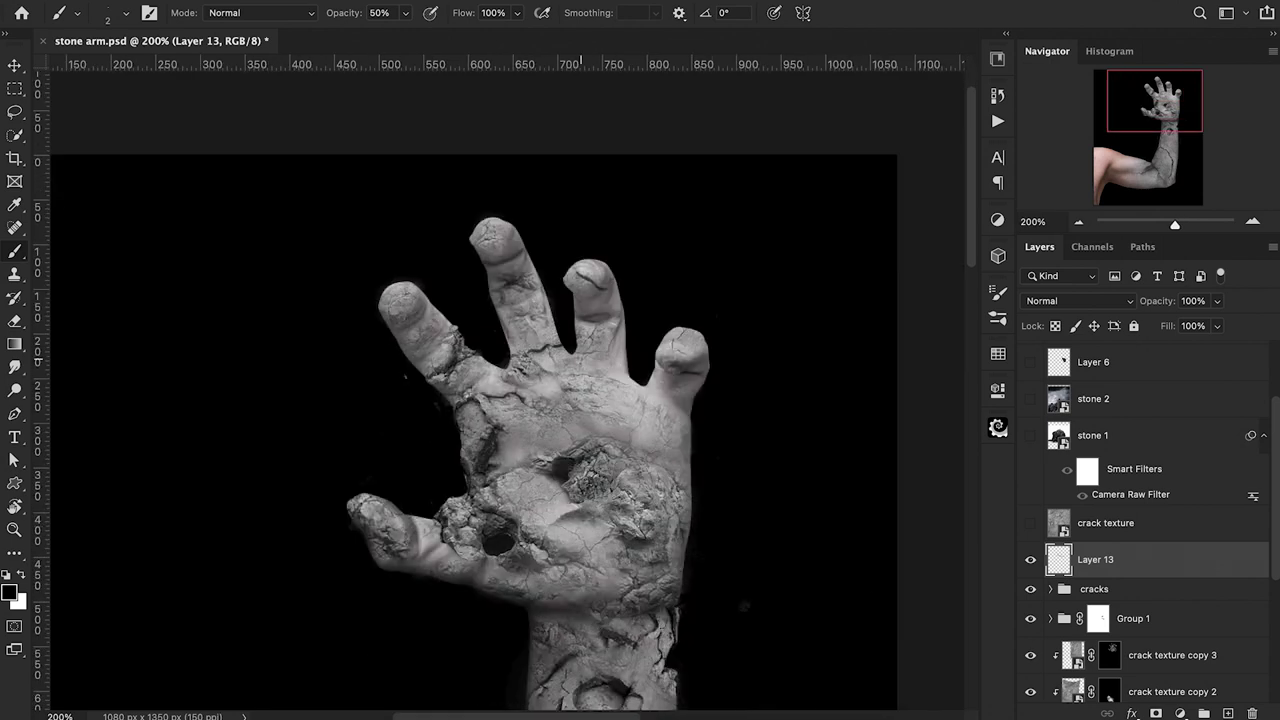
# Shade the edges of the fingers with a soft black brush of 20 to 30 px at 20% opacity.
pyautogui.press('e')
pyautogui.press('b')
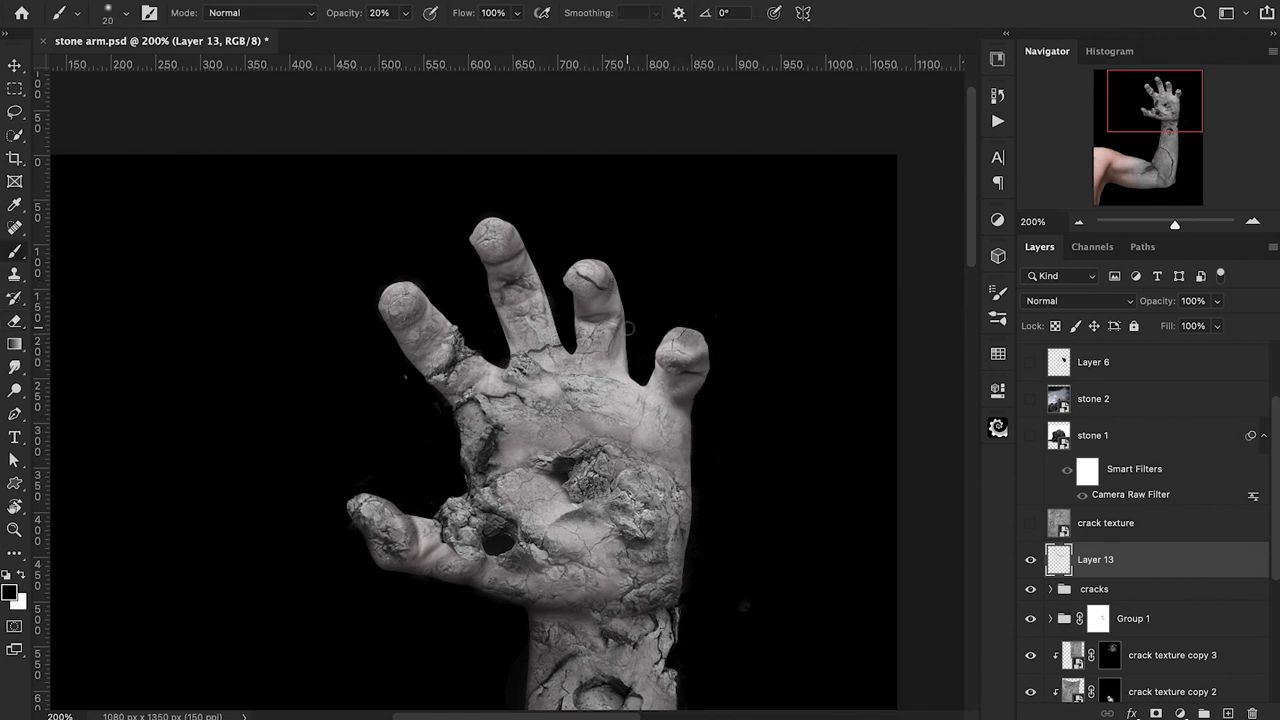
pyautogui.press(']')
pyautogui.press(']')
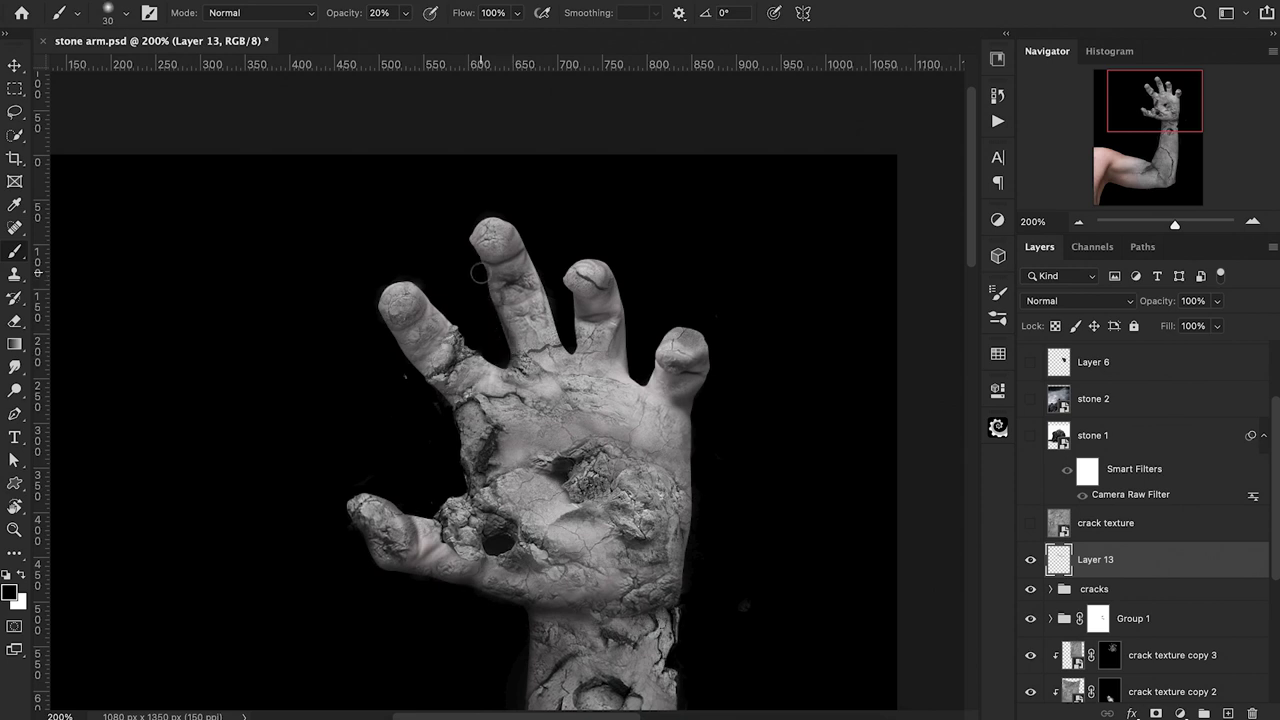
pyautogui.press('[')
pyautogui.press('[')
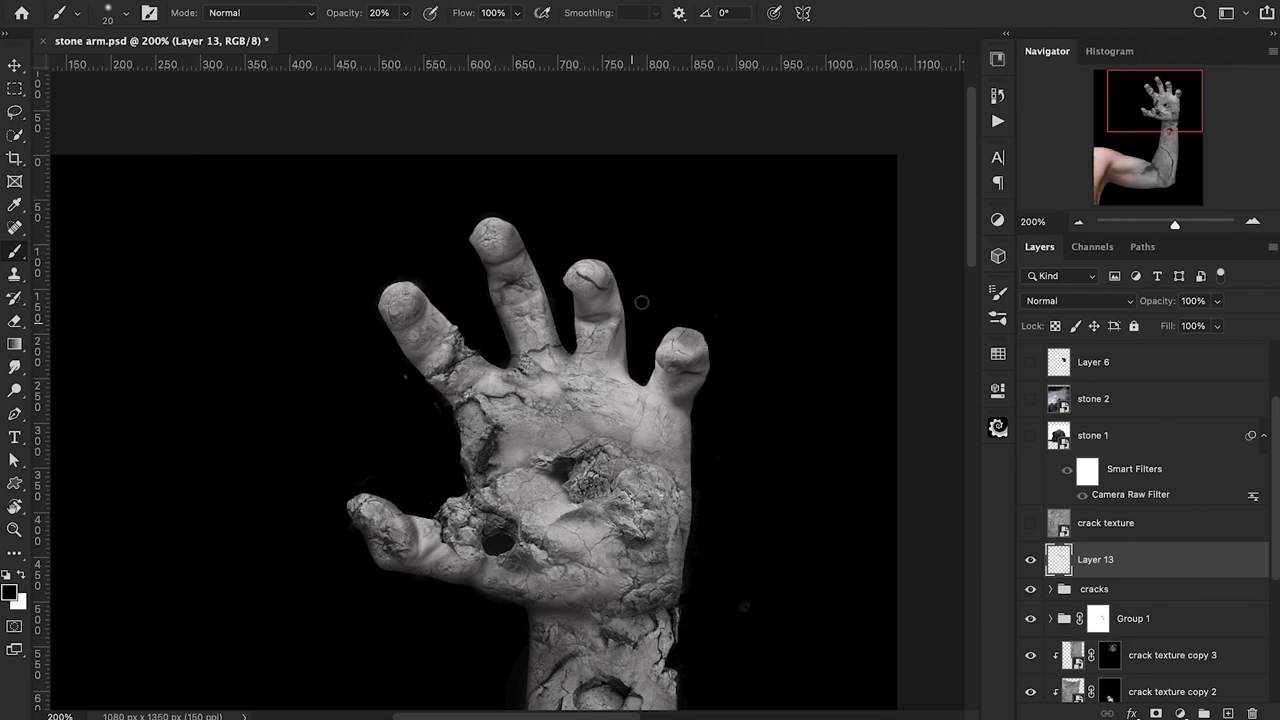
# Softly shade the upper palm below the fingers with a 25 px black brush at 6% opacity.
pyautogui.moveTo(702, 406); pyautogui.dragTo(738, 357)
pyautogui.press('[')
pyautogui.press('1')
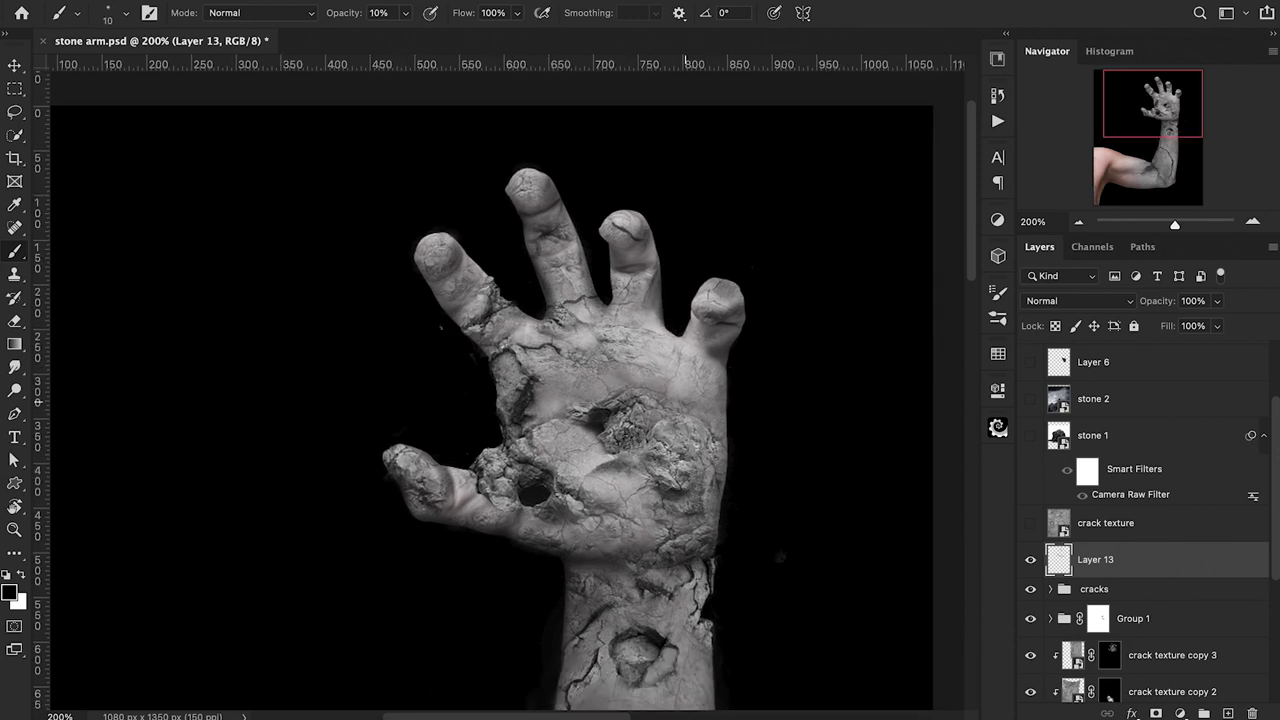
pyautogui.press(']')
pyautogui.press(']')
pyautogui.press(']')
pyautogui.press('0')
pyautogui.press('6')
pyautogui.press('[')
pyautogui.press('[')
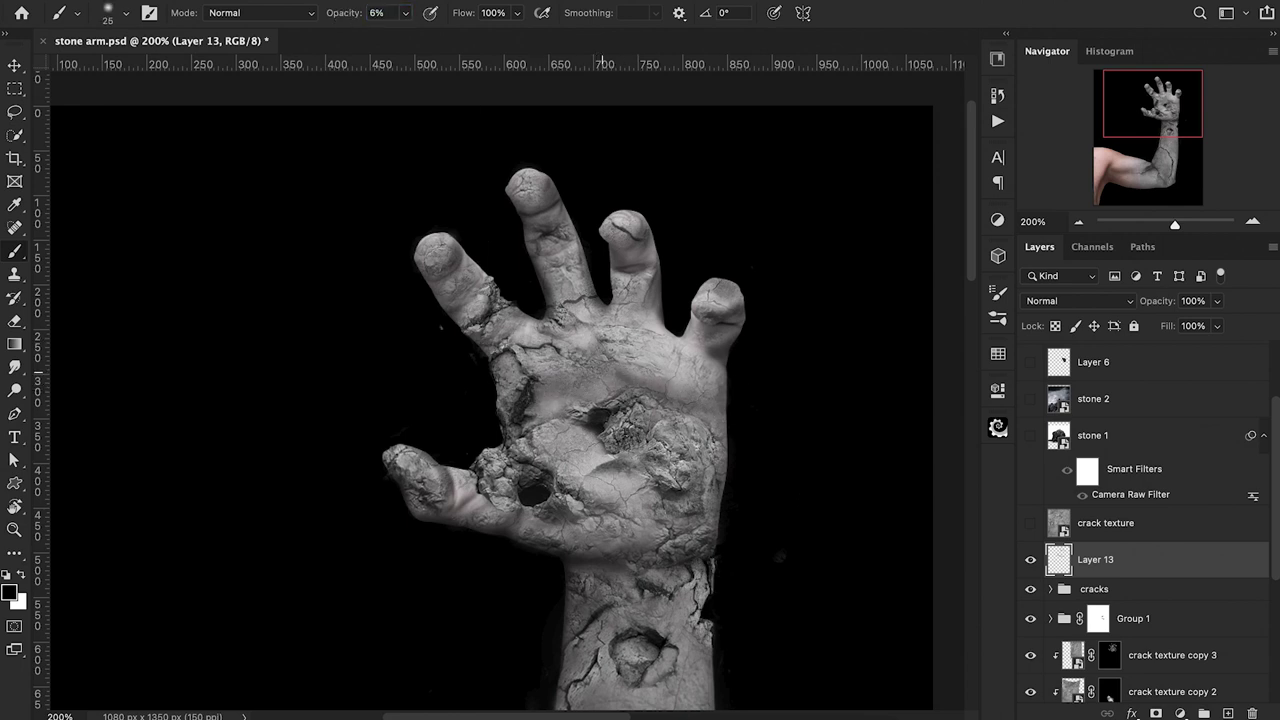
# Shade the palm's outer edge and the thumb area with a black brush of up to 45 px at 6% opacity.
pyautogui.scroll(-2, 728, 318)
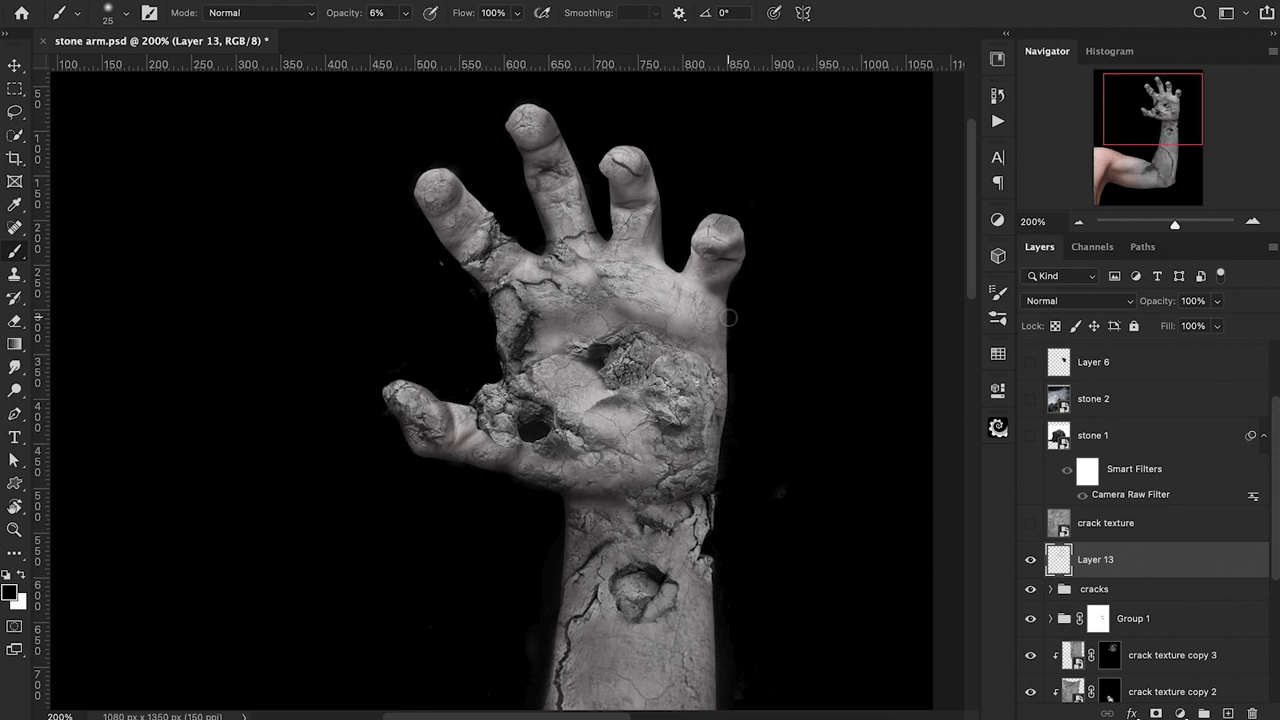
pyautogui.press(']')
pyautogui.press(']')
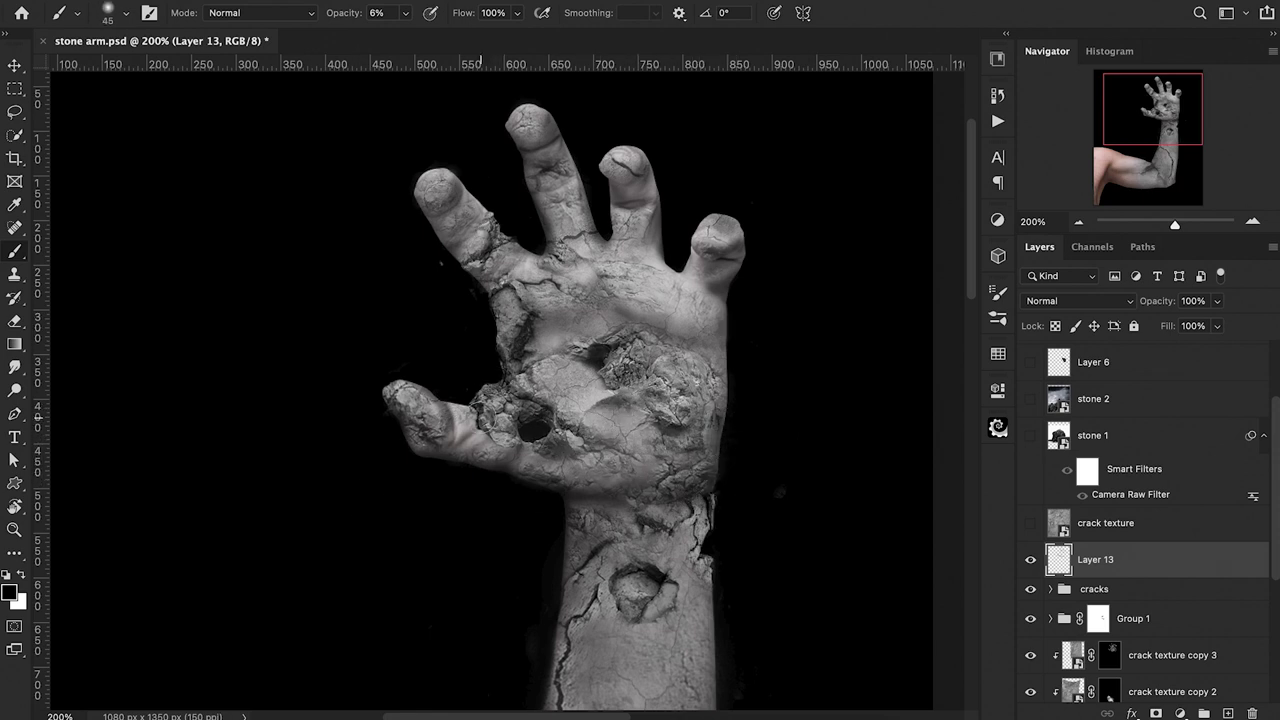
pyautogui.press('[')
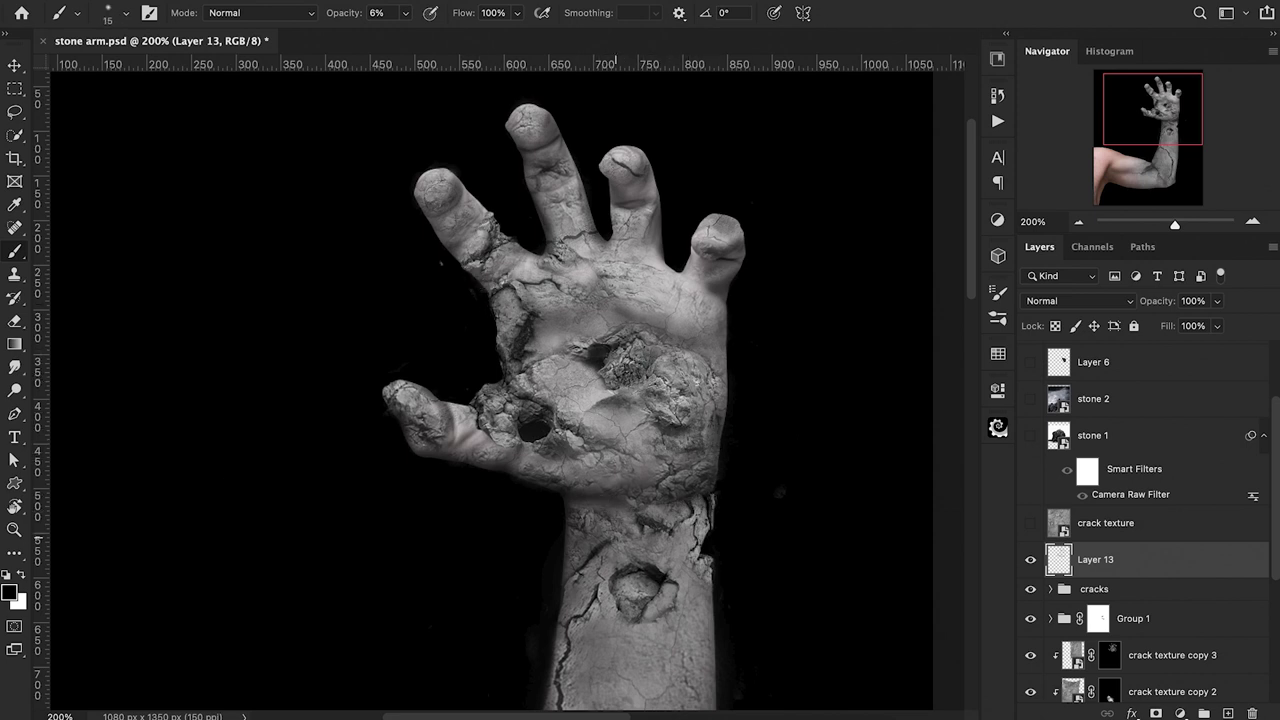
# Darken the wrist crease and the area around the rock hole with a 10 to 20 px black brush at 20% opacity.
pyautogui.keyDown('super'); pyautogui.click(593, 526); pyautogui.keyUp('super')
pyautogui.press('4')
pyautogui.press('2')
pyautogui.press(']')
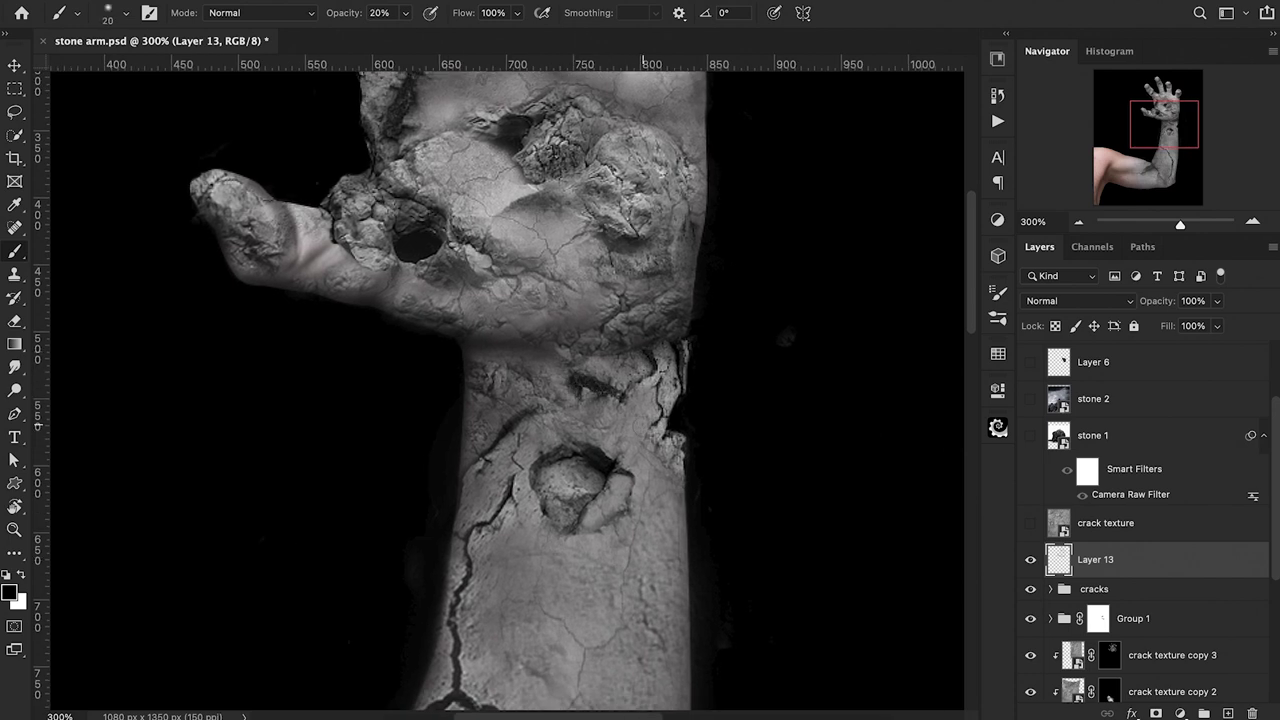
pyautogui.press('[')
pyautogui.scroll(-2, 502, 488)
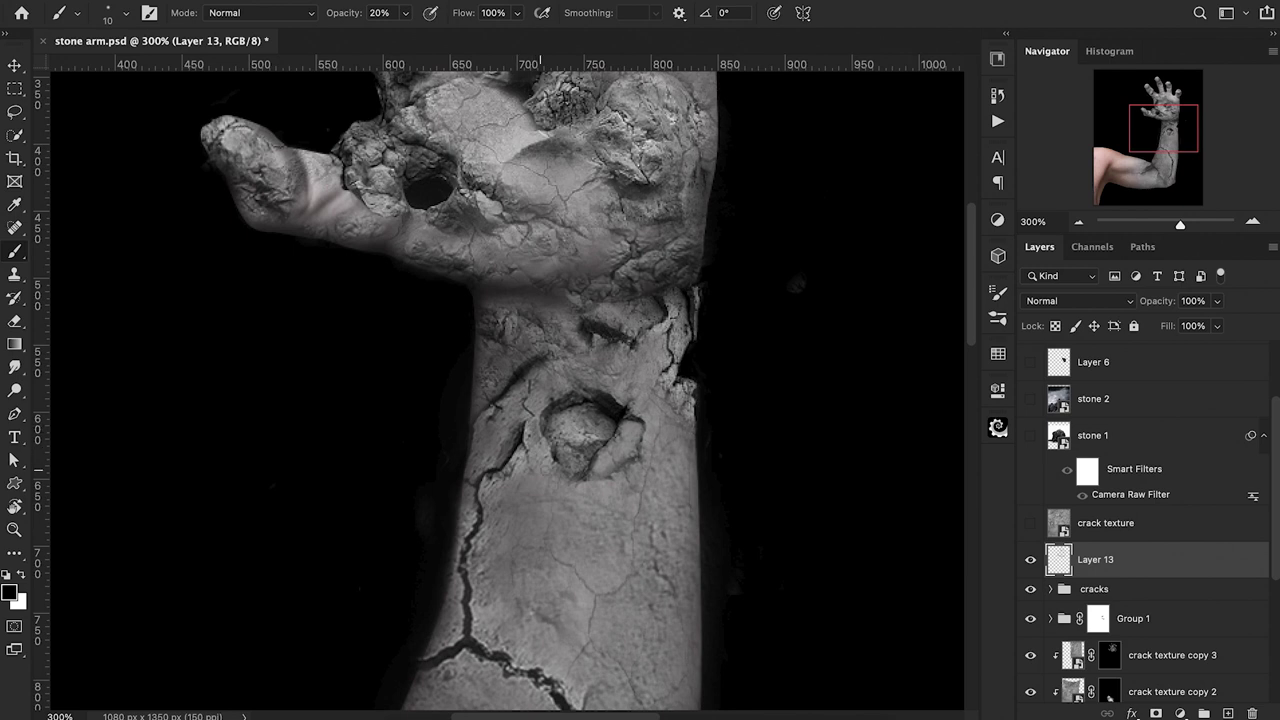
# Shade the rock hole's surroundings and the upper forearm crack with the black brush at 10% opacity, and undo the last stroke.
pyautogui.scroll(-2, 540, 470)
pyautogui.press('1')
pyautogui.moveTo(520, 436)
pyautogui.mouseDown()
pyautogui.moveTo(508, 578)
pyautogui.moveTo(596, 626)
pyautogui.mouseUp()
pyautogui.moveTo(559, 380); pyautogui.dragTo(558, 408)
pyautogui.moveTo(506, 510)
pyautogui.mouseDown()
pyautogui.moveTo(506, 574)
pyautogui.moveTo(600, 634)
pyautogui.moveTo(570, 507)
pyautogui.mouseUp()
pyautogui.moveTo(463, 500); pyautogui.dragTo(500, 522)
pyautogui.press('super+z')
# Softly shade the forearm with a 30 px black brush at 7% opacity.
pyautogui.press(']')
pyautogui.press(']')
pyautogui.press('0')
pyautogui.press('7')
pyautogui.scroll(-3, 540, 450)
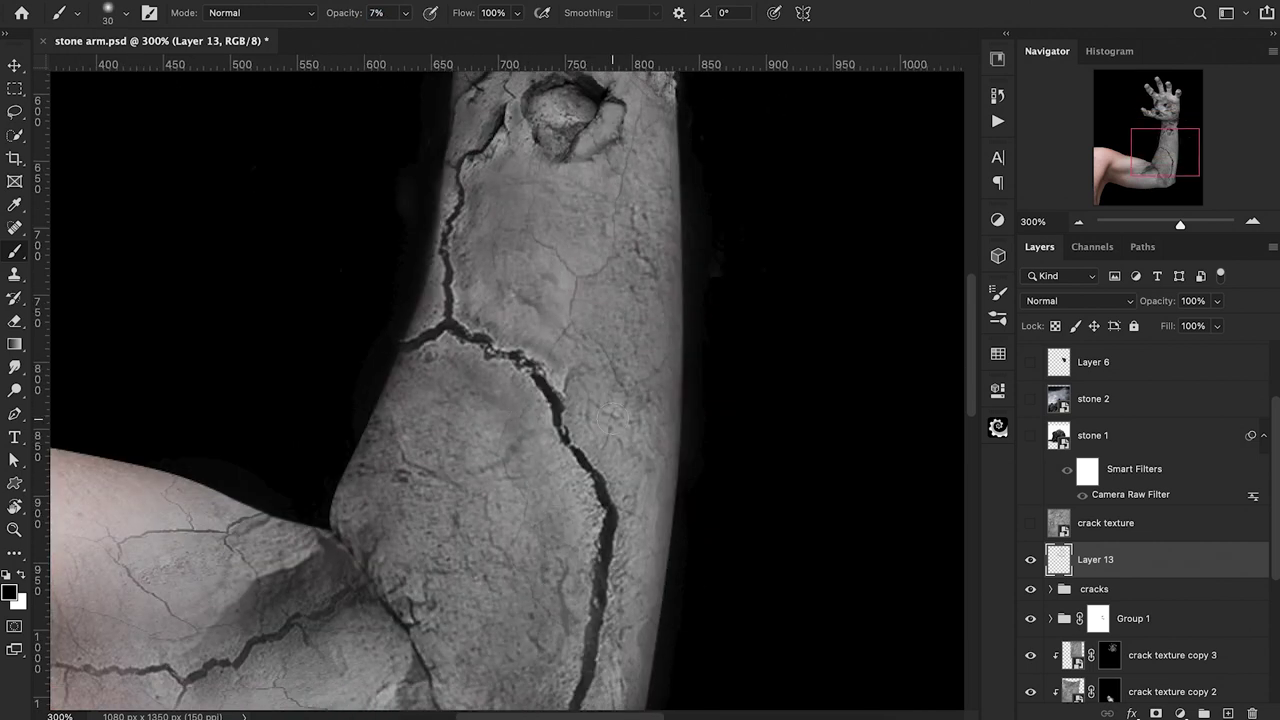
# Shade the elbow and the lower edge of the arm with a 30 px black brush at 20% opacity.
pyautogui.scroll(-3, 609, 418)
pyautogui.press('2')
pyautogui.press('0')
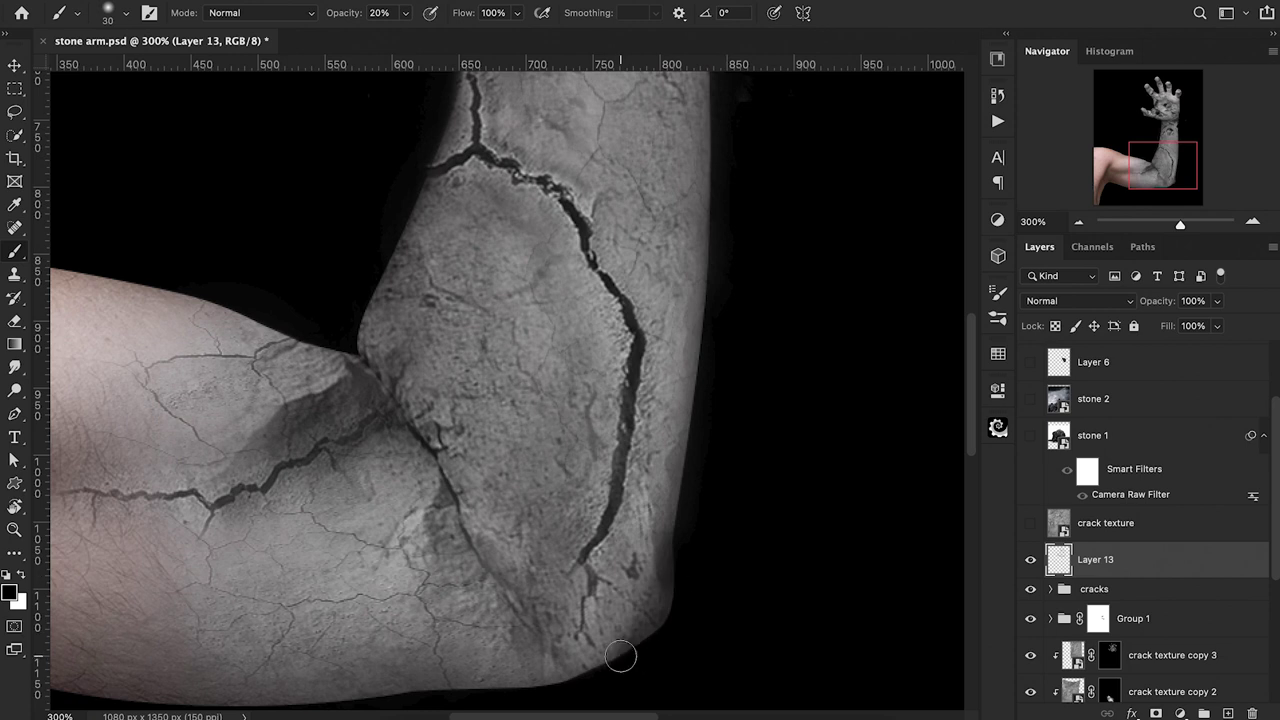
pyautogui.scroll(-2, 620, 656)
pyautogui.hscroll(-2, 620, 656)
pyautogui.moveTo(455, 336)
pyautogui.mouseDown()
pyautogui.moveTo(523, 409)
pyautogui.moveTo(545, 475)
pyautogui.moveTo(616, 578)
pyautogui.mouseUp()
# Create a new blank layer above the shadow layer S.
pyautogui.press('super+minus')
pyautogui.press('super+minus')
pyautogui.scroll(3, 672, 668)
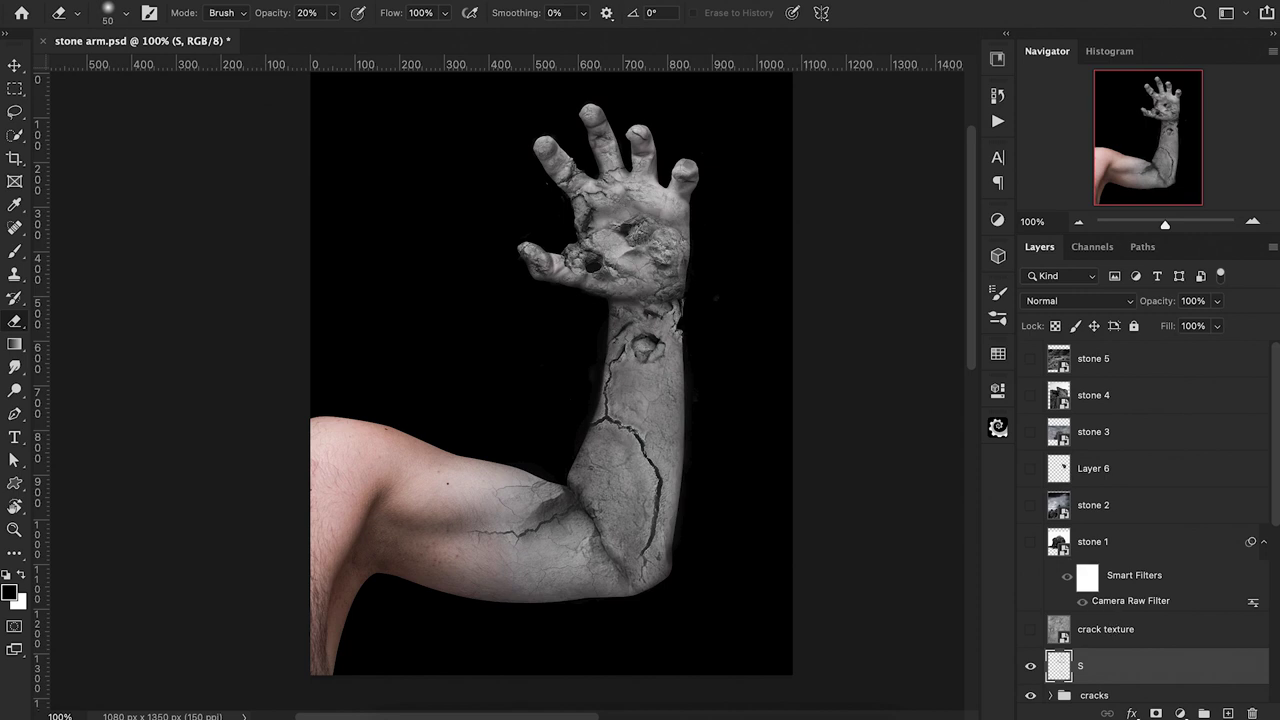
pyautogui.click(1228, 713)
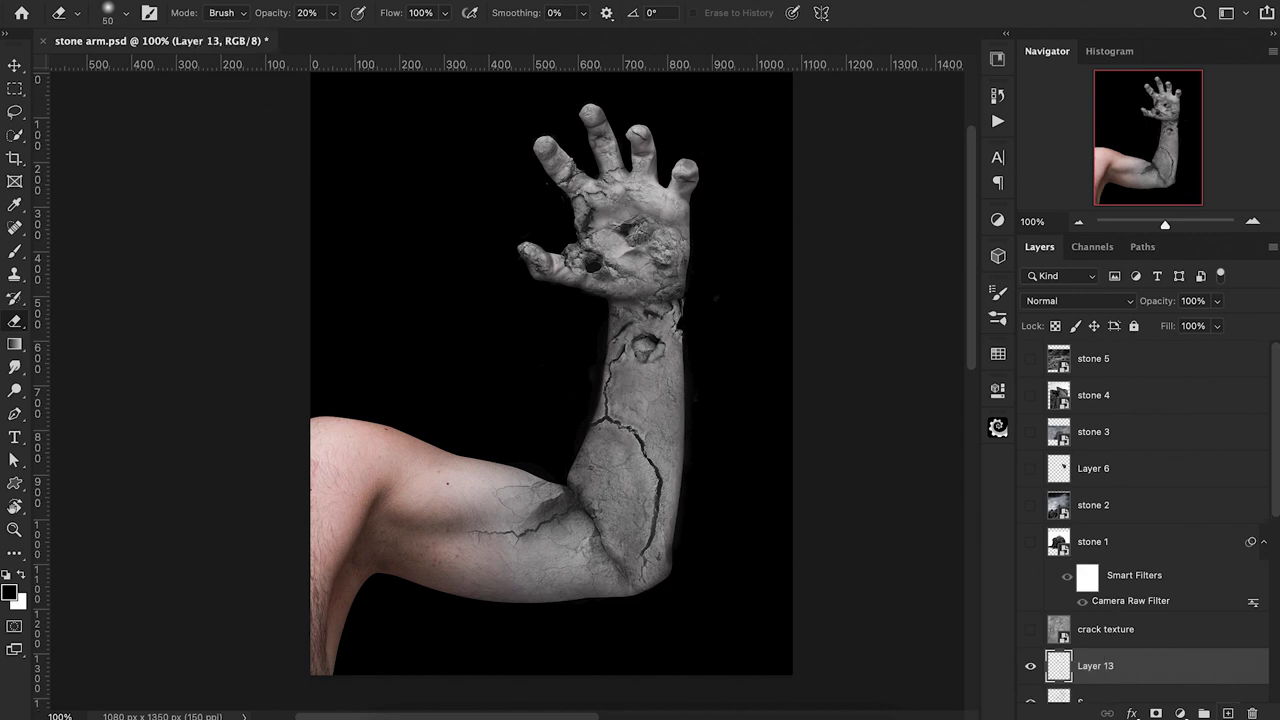
# Choose the debris 3 brush and reduce its size to 300 px.
pyautogui.press('b')
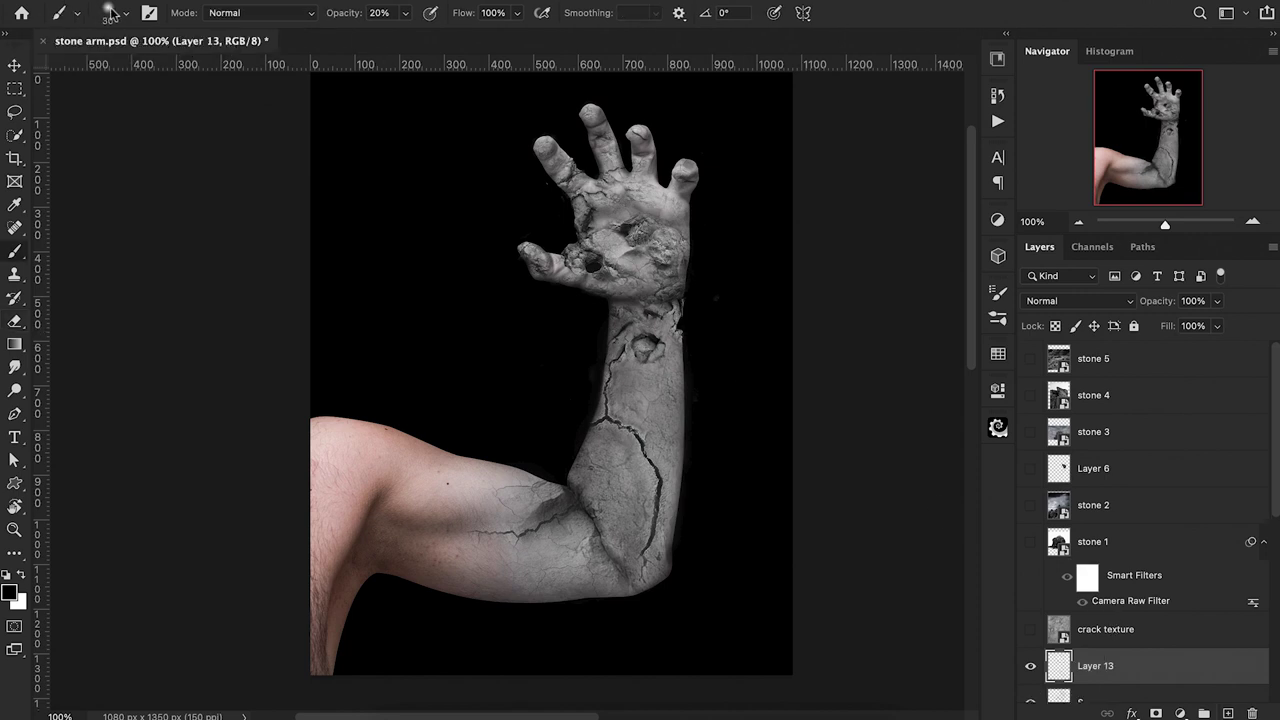
pyautogui.click(126, 14)
pyautogui.scroll(-10, 209, 322)
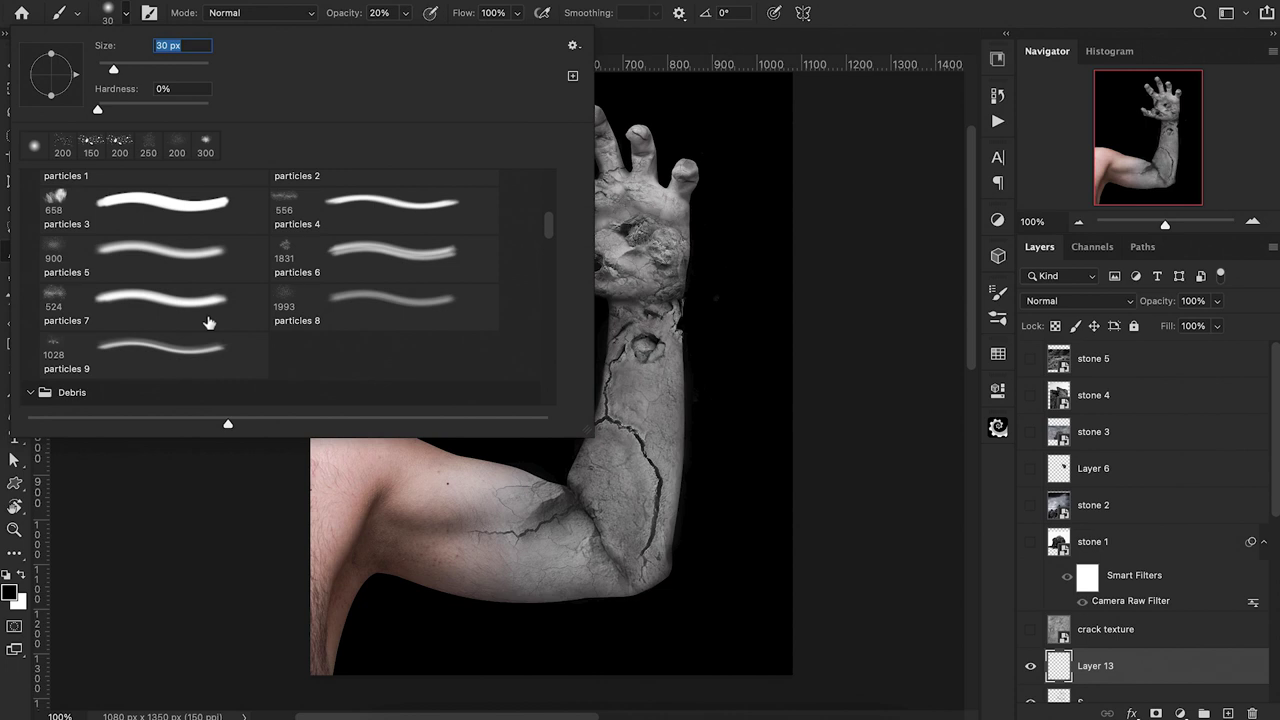
pyautogui.scroll(-8, 209, 322)
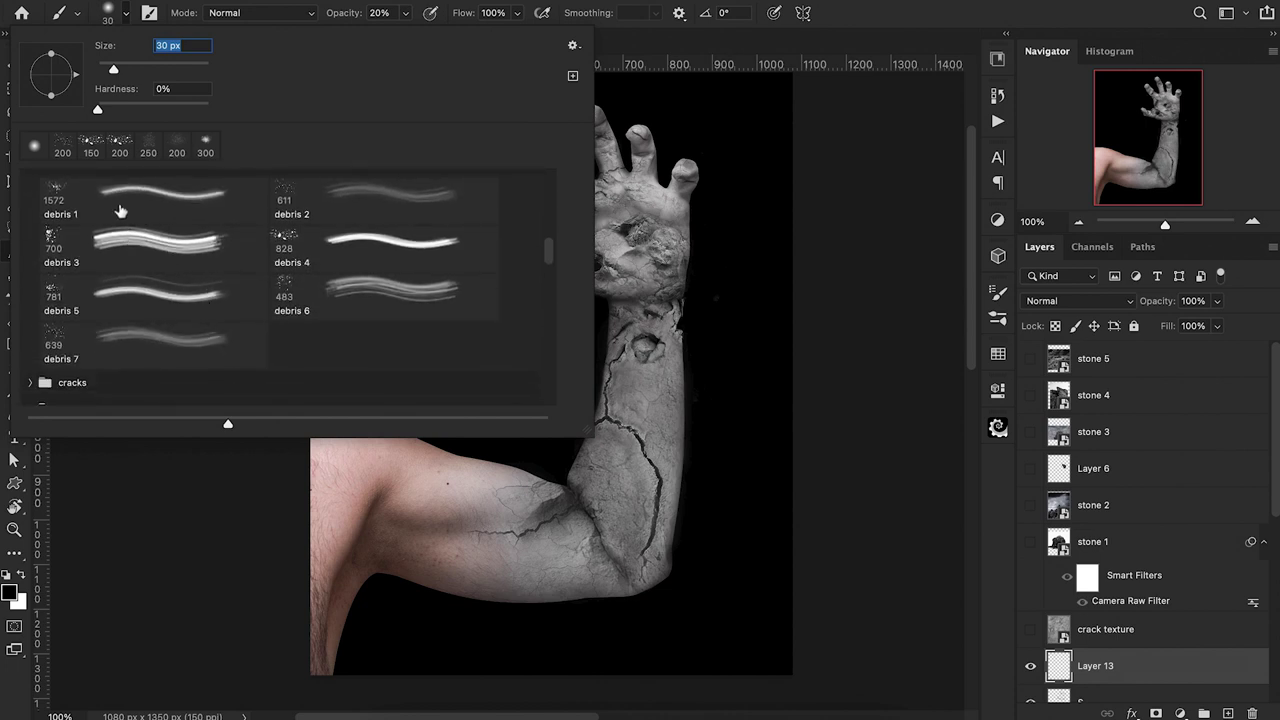
pyautogui.click(186, 251)
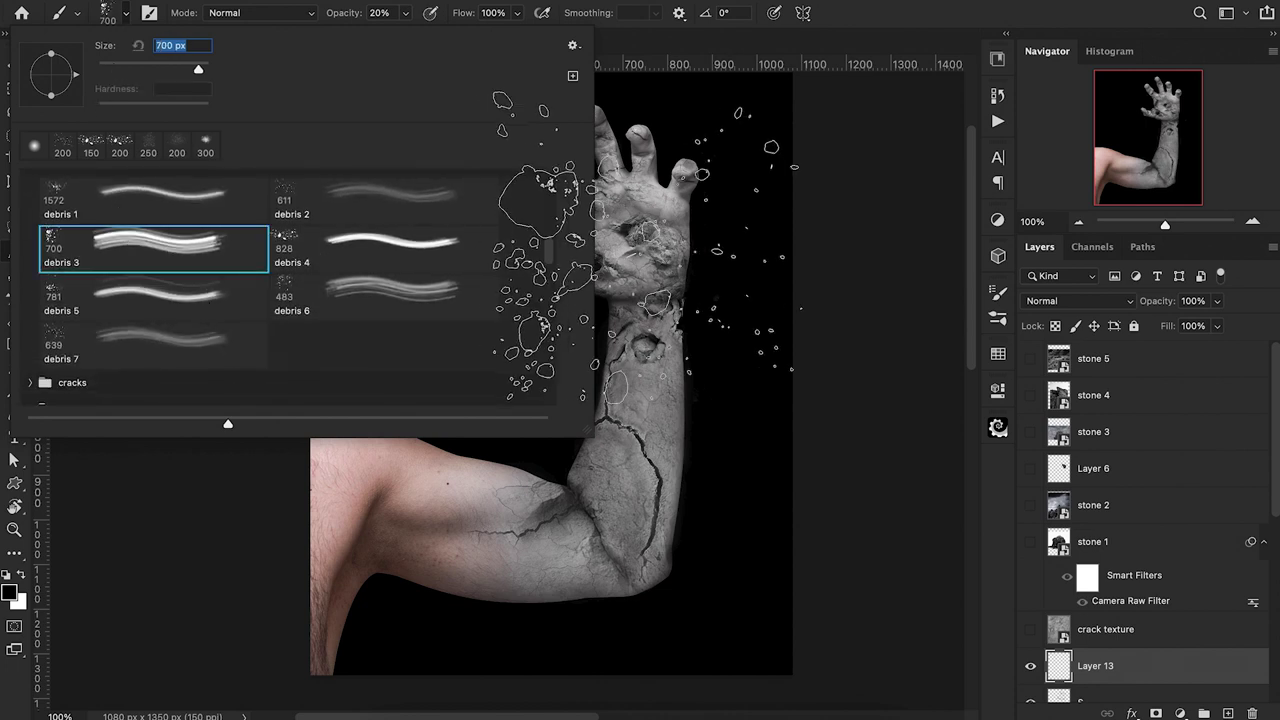
pyautogui.click(620, 245)
pyautogui.press('[')
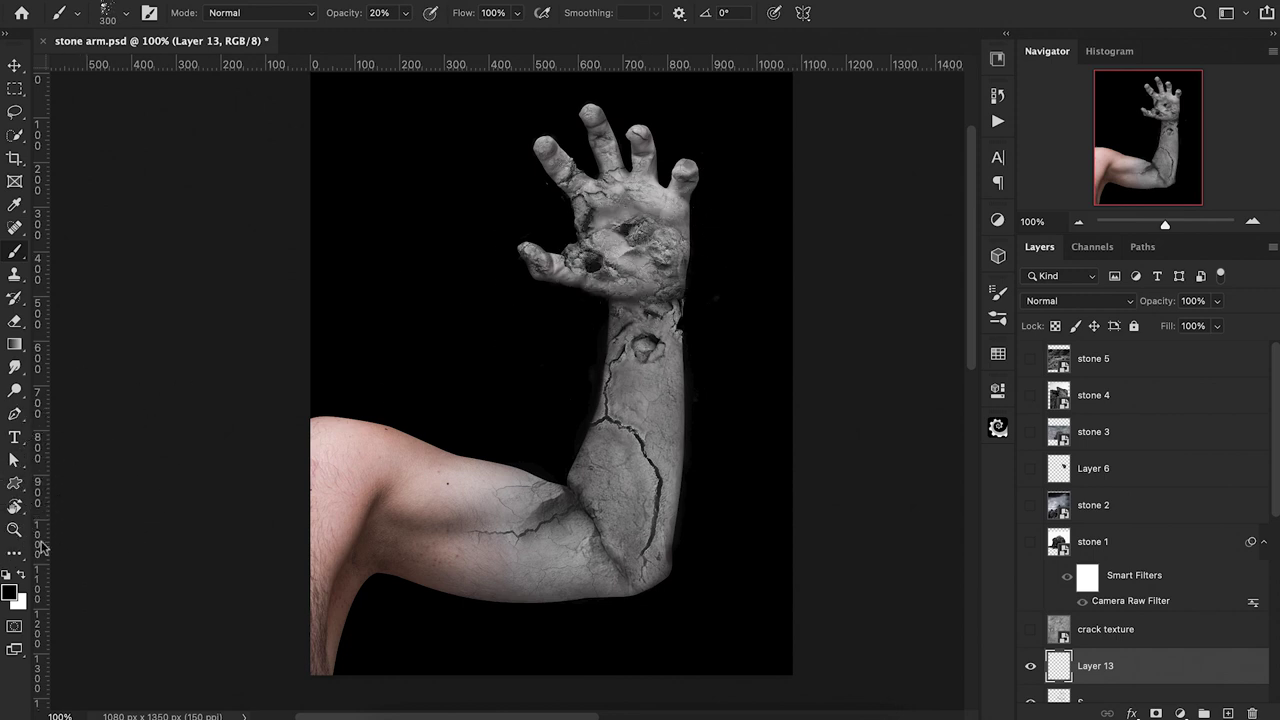
# Set the foreground colour to grey 737373, the brush opacity to 100% and the debris brush size to 90 px.
pyautogui.click(10, 592)
pyautogui.moveTo(788, 147); pyautogui.dragTo(783, 108)
pyautogui.click(1168, 22)
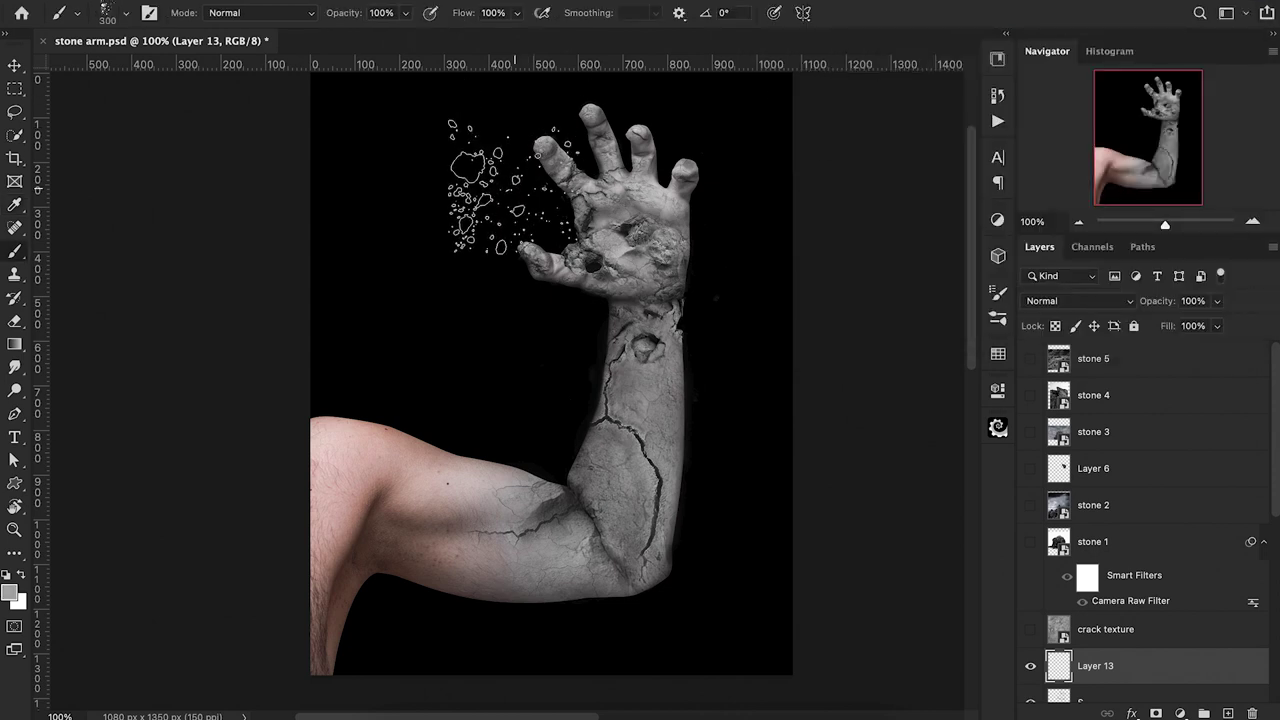
pyautogui.press('[')
pyautogui.press('[')
pyautogui.press('[')
pyautogui.press('[')
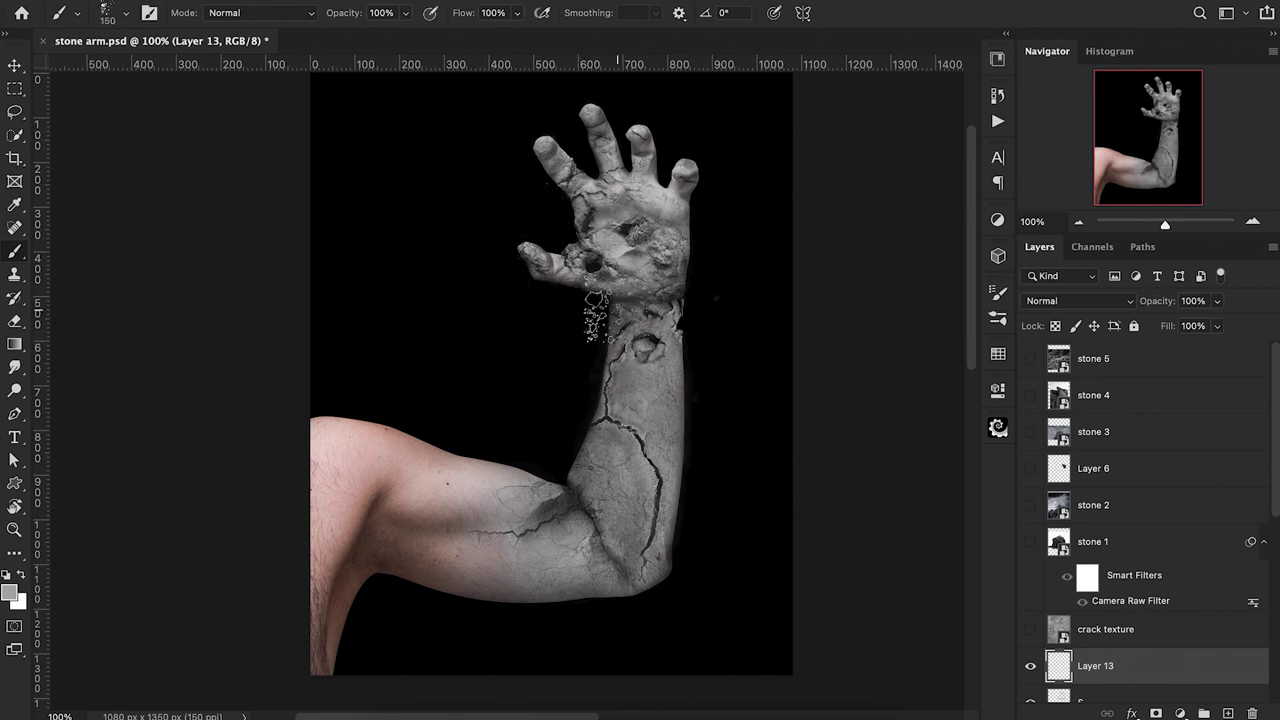
pyautogui.click(10, 593)
pyautogui.moveTo(788, 145); pyautogui.dragTo(779, 156)
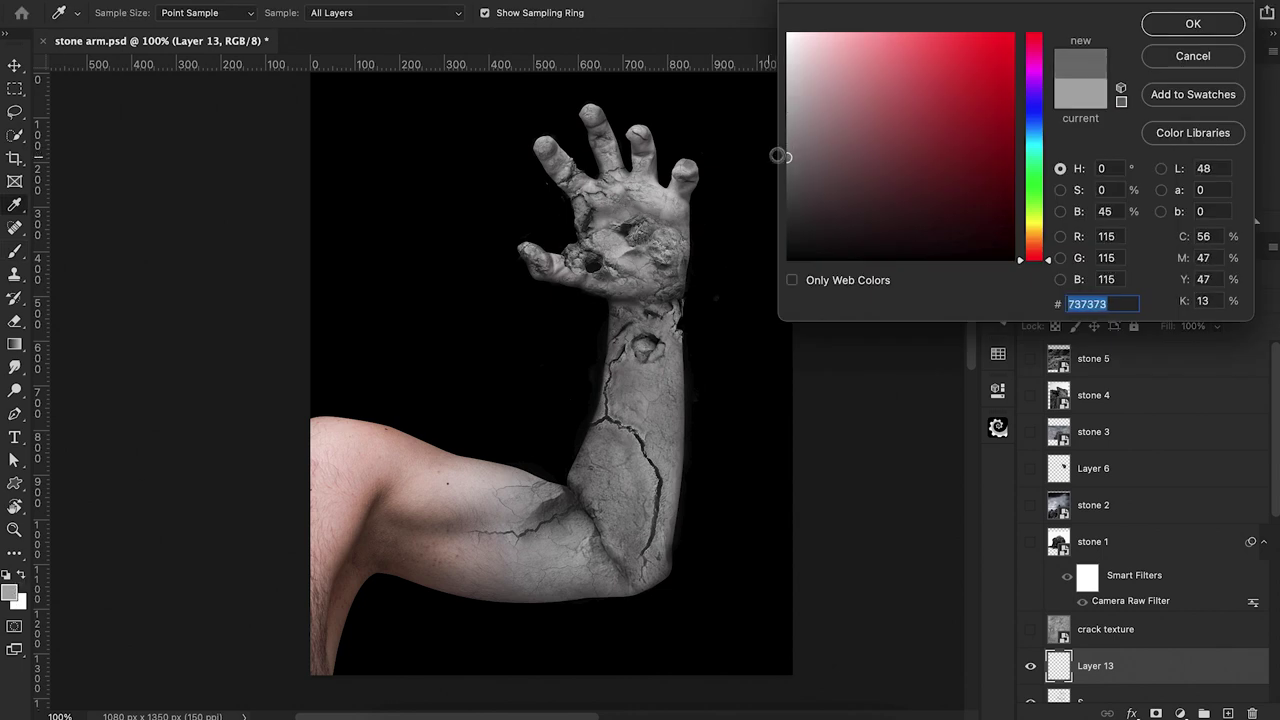
pyautogui.click(1195, 23)
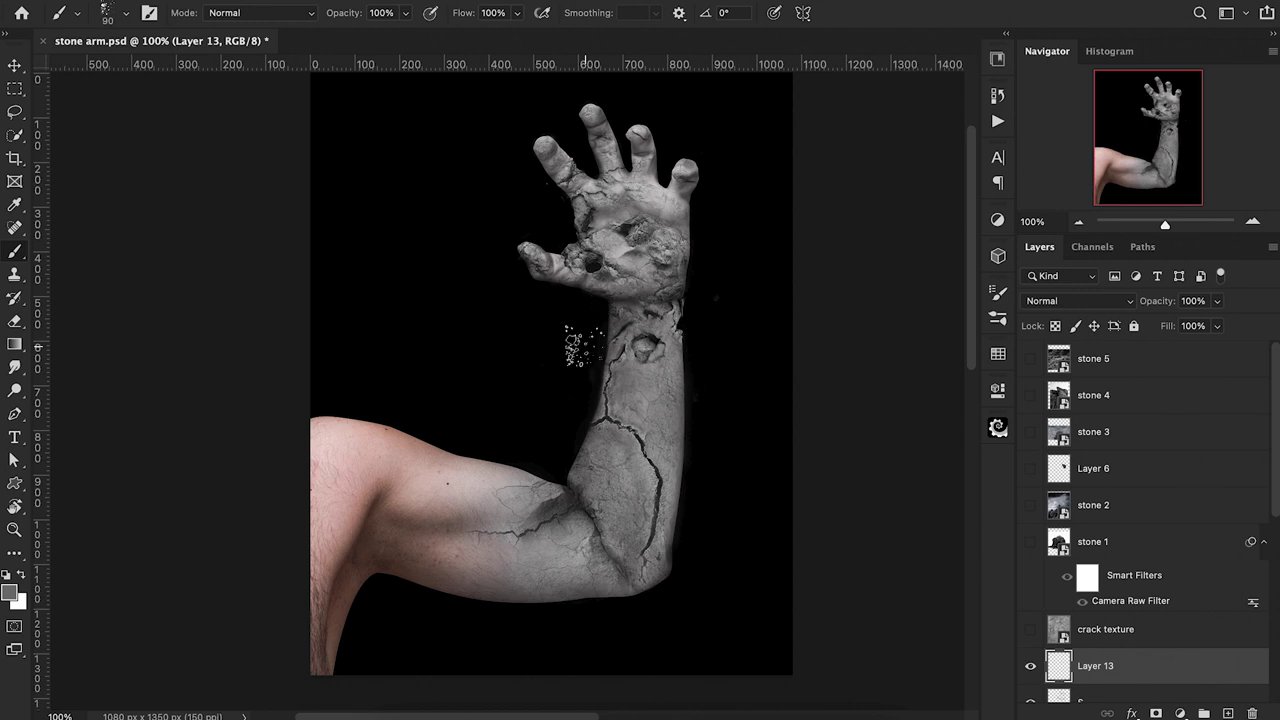
# Rotate the debris brush to -180°, pick a slightly lighter grey and stamp rock debris on both sides of the wrist.
pyautogui.hotkey('shift', 'Right')
pyautogui.hotkey('shift', 'Right')
pyautogui.hotkey('shift', 'Right')
pyautogui.hotkey('shift', 'Right')
pyautogui.hotkey('shift', 'Right')
pyautogui.hotkey('shift', 'Right')
pyautogui.hotkey('shift', 'Right')
pyautogui.hotkey('shift', 'Left')
pyautogui.click(9, 592)
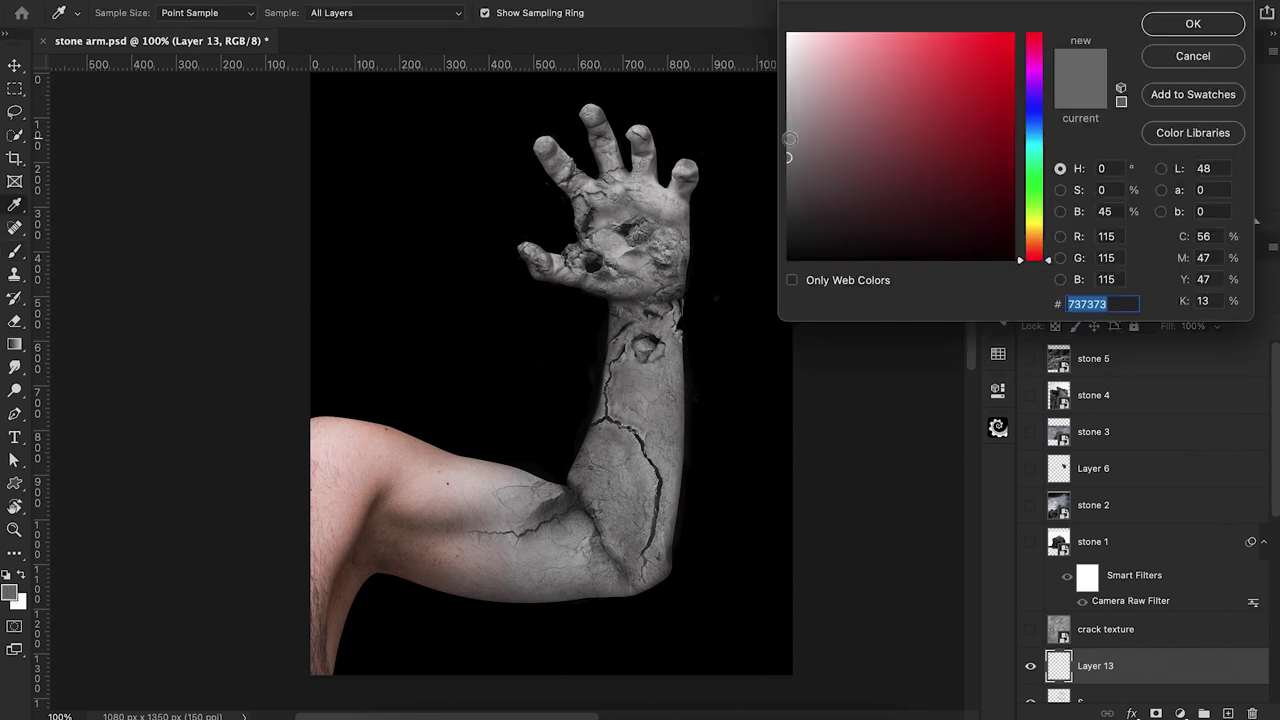
pyautogui.moveTo(790, 138); pyautogui.dragTo(768, 138)
pyautogui.click(1191, 24)
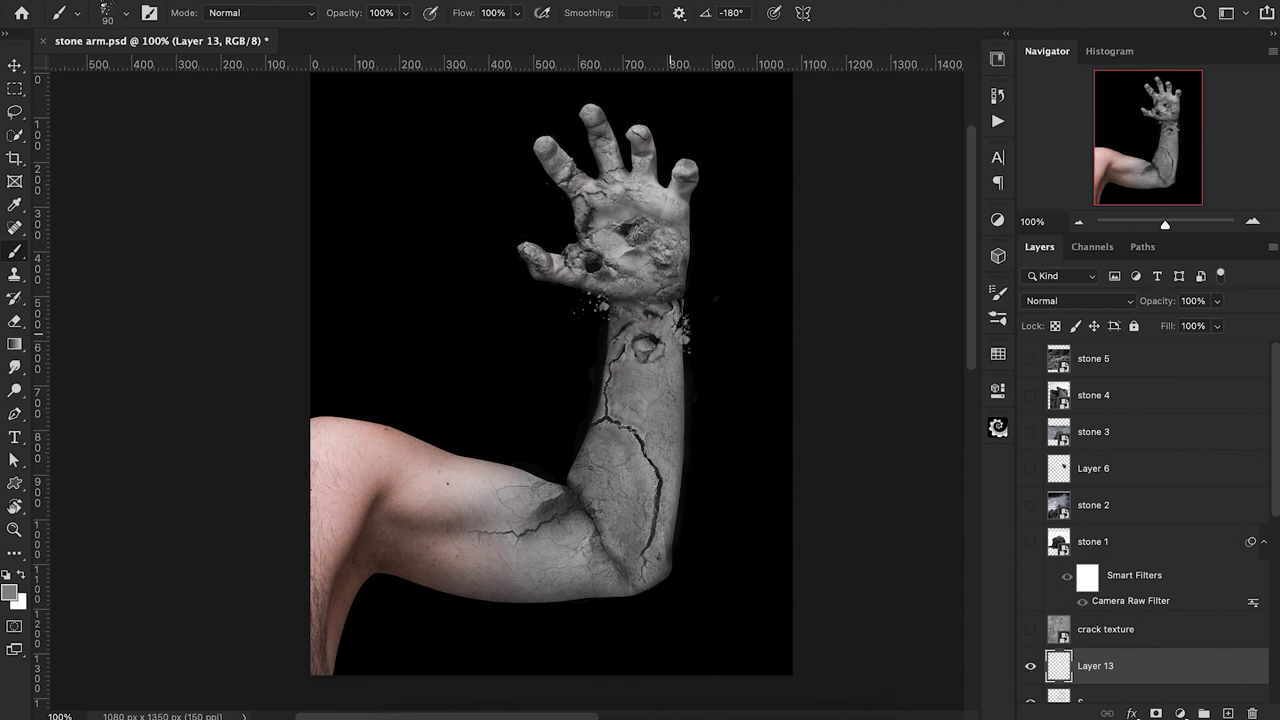
# Stamp debris beside the palm between thumb and index finger with the debris 4 brush at 175 px, rotated to 75°.
pyautogui.click(126, 20)
pyautogui.doubleClick(285, 240)
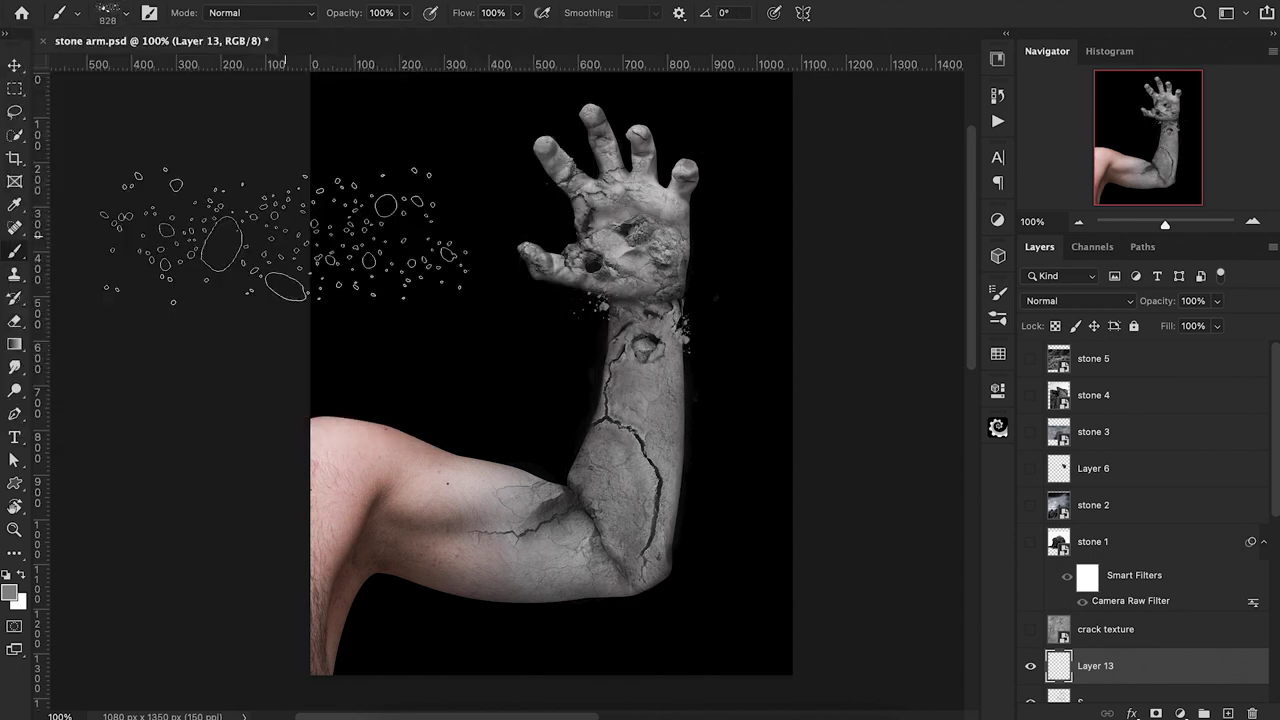
pyautogui.hotkey('shift', 'Left')
pyautogui.hotkey('shift', 'Left')
pyautogui.hotkey('shift', 'Left')
pyautogui.hotkey('shift', 'Left')
pyautogui.hotkey('shift', 'Left')
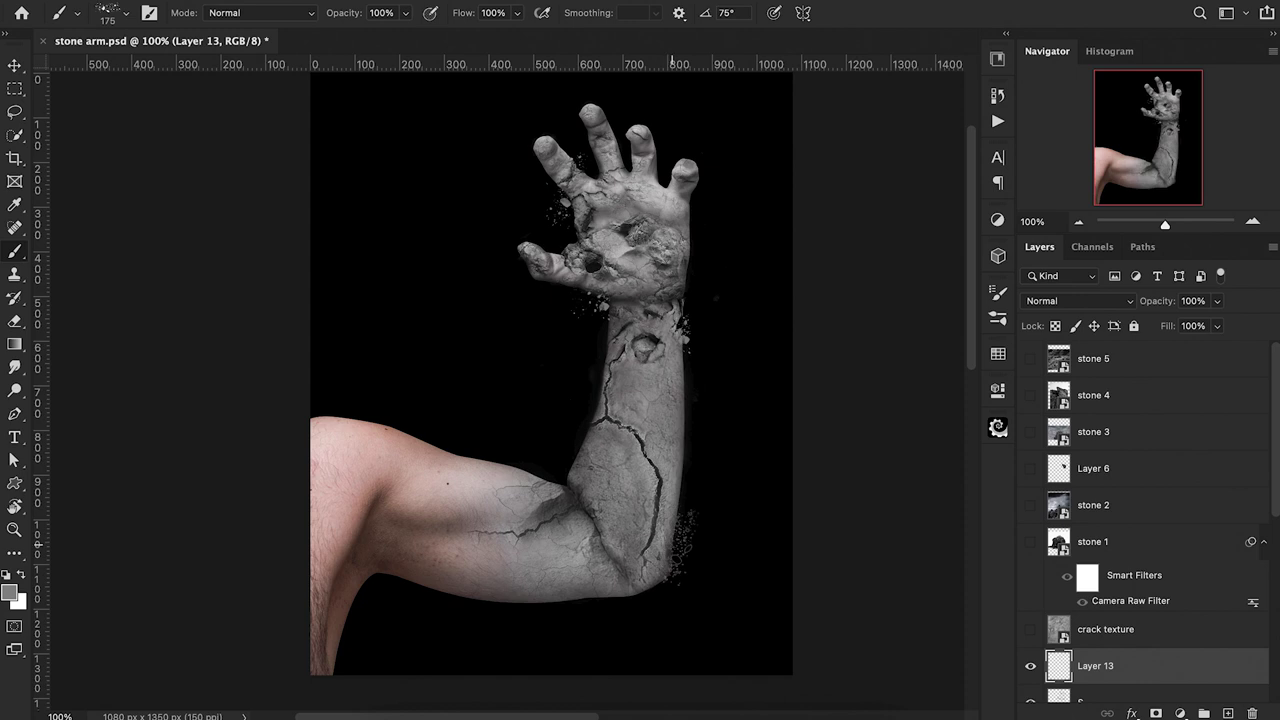
# Reduce the debris 4 brush to 90 px and stamp a small patch of debris beneath the thumb.
pyautogui.click(693, 550)
pyautogui.press('[')
pyautogui.press('[')
pyautogui.press('[')
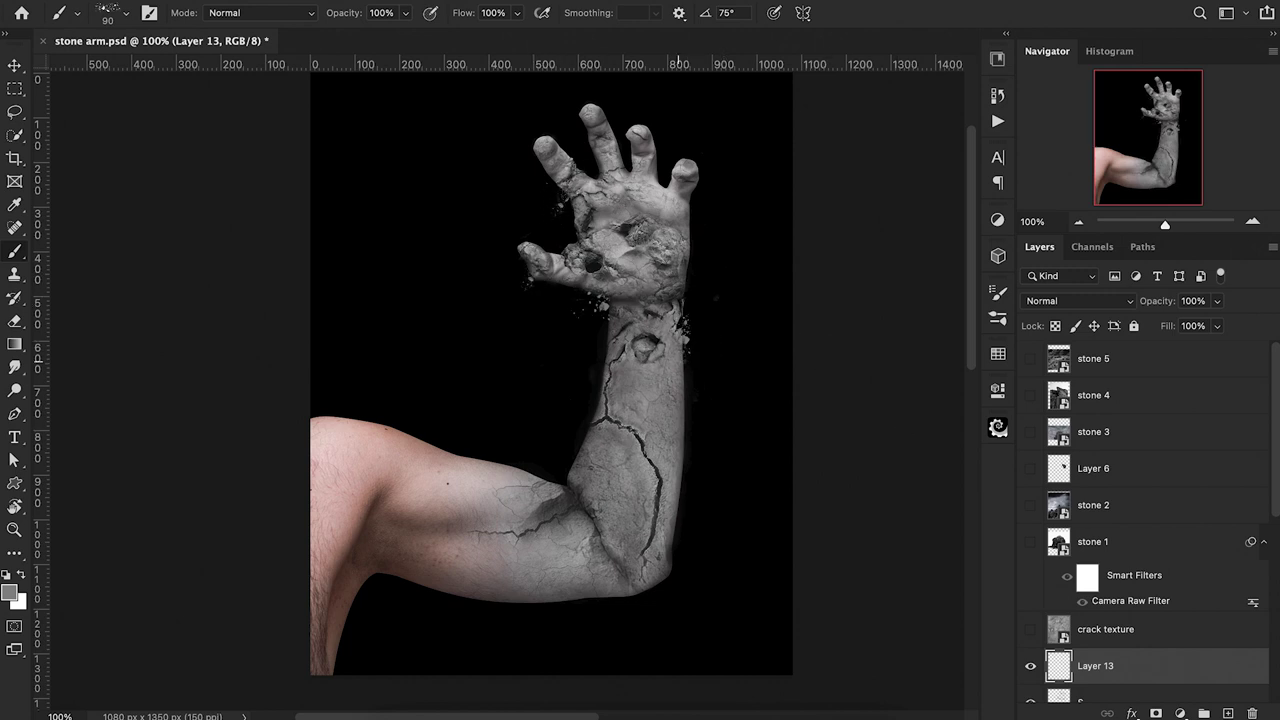
# Scatter fine debris around the fingers with the debris 7 brush, using 175 px and a -75° angle.
pyautogui.click(104, 14)
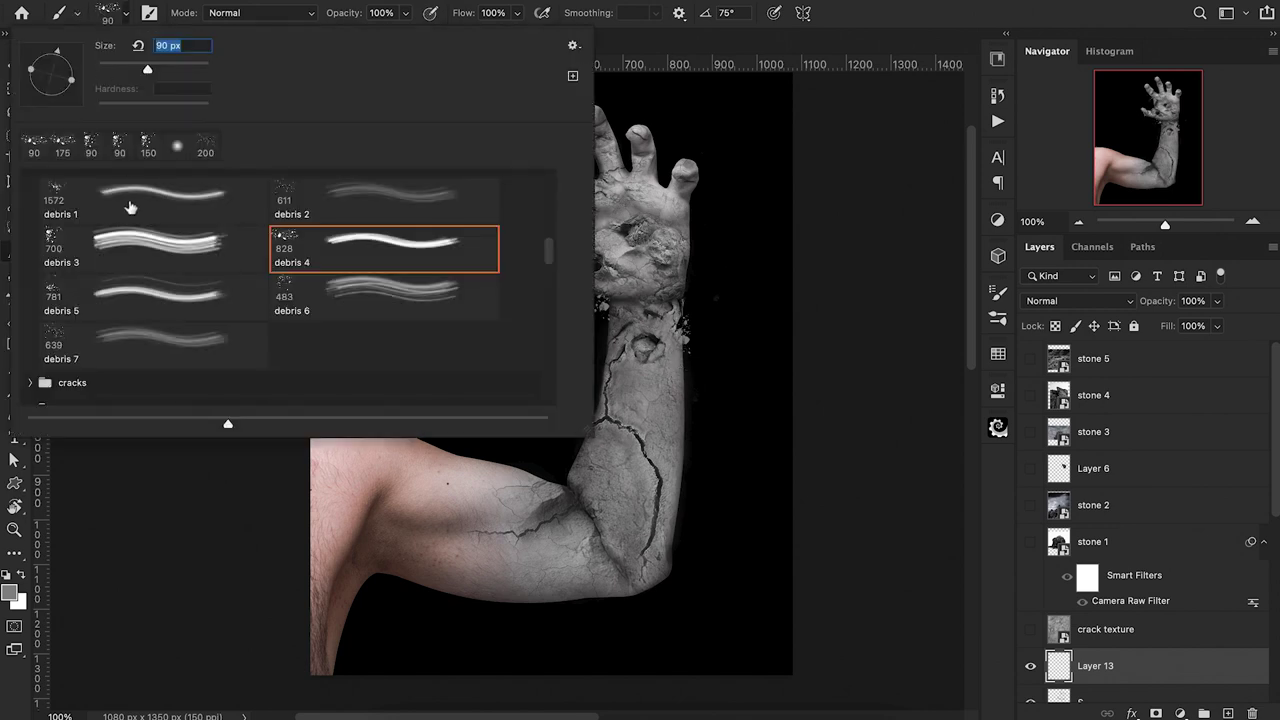
pyautogui.doubleClick(120, 340)
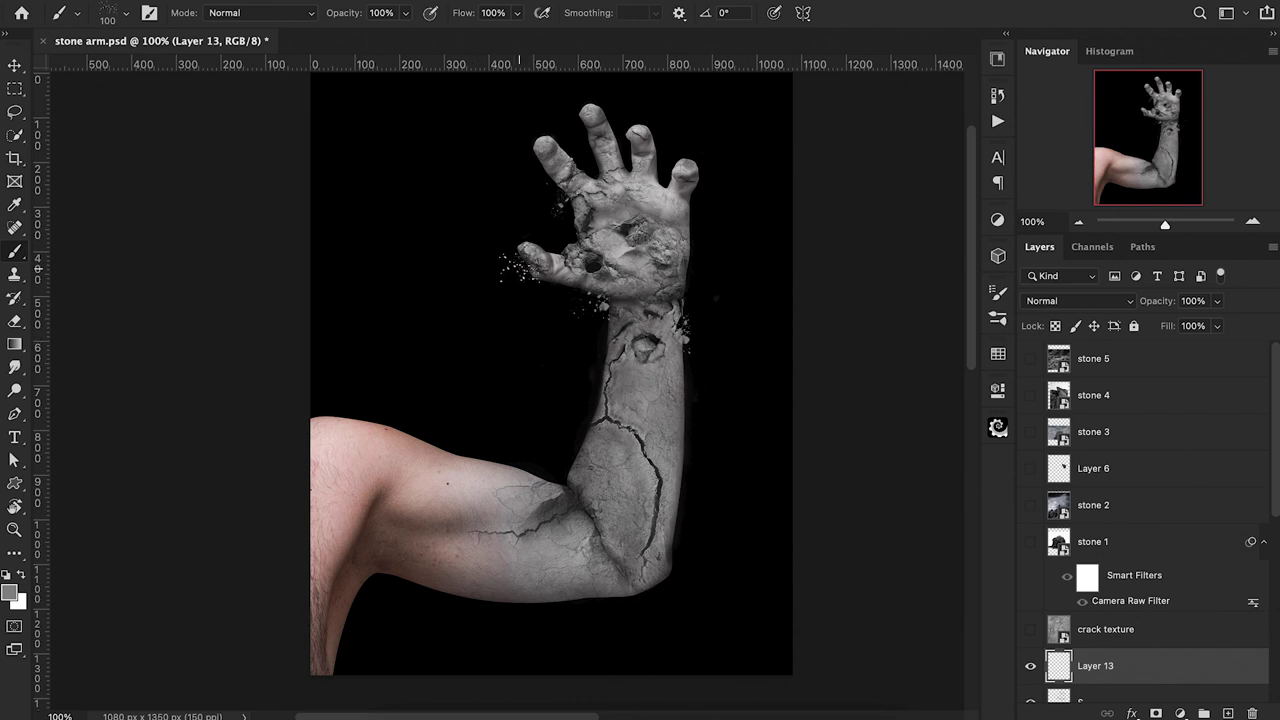
pyautogui.click(702, 510)
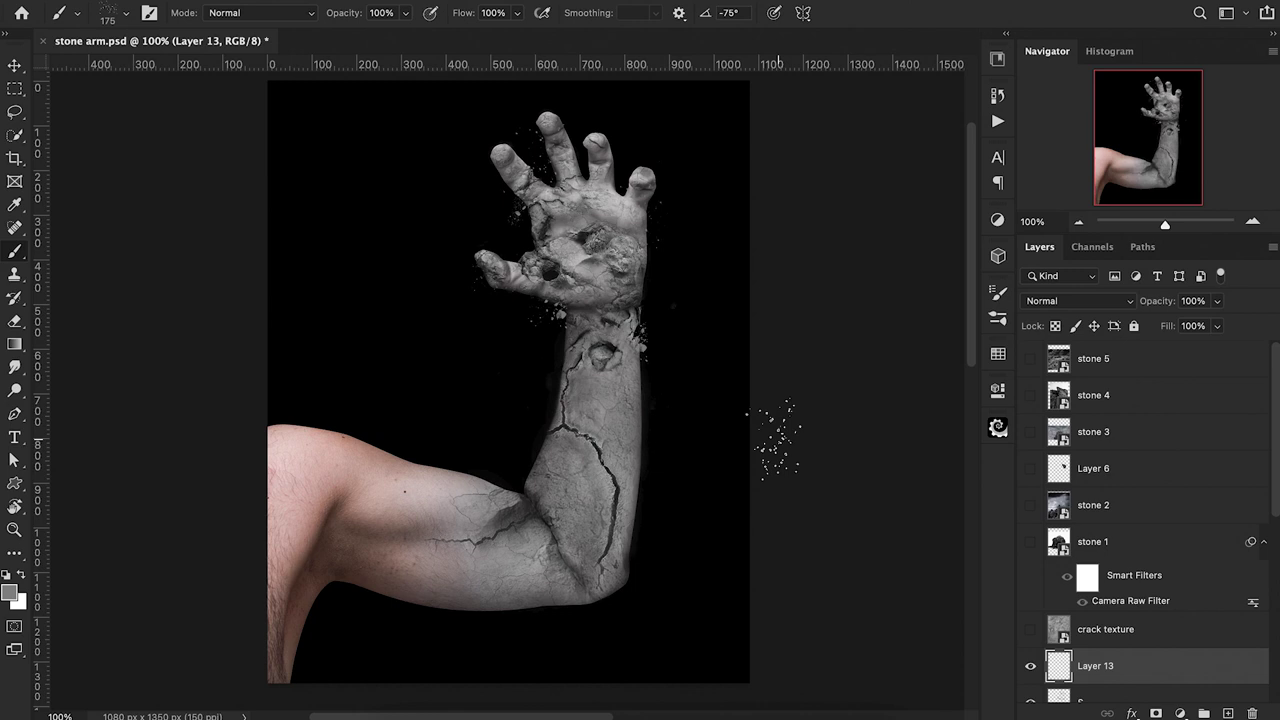
# Toggle the debris layer's visibility to compare the effect and rename the layer as debris.
pyautogui.click(1031, 665)
pyautogui.click(1031, 665)
pyautogui.press('Return')
pyautogui.hscroll(-2, 853, 532)
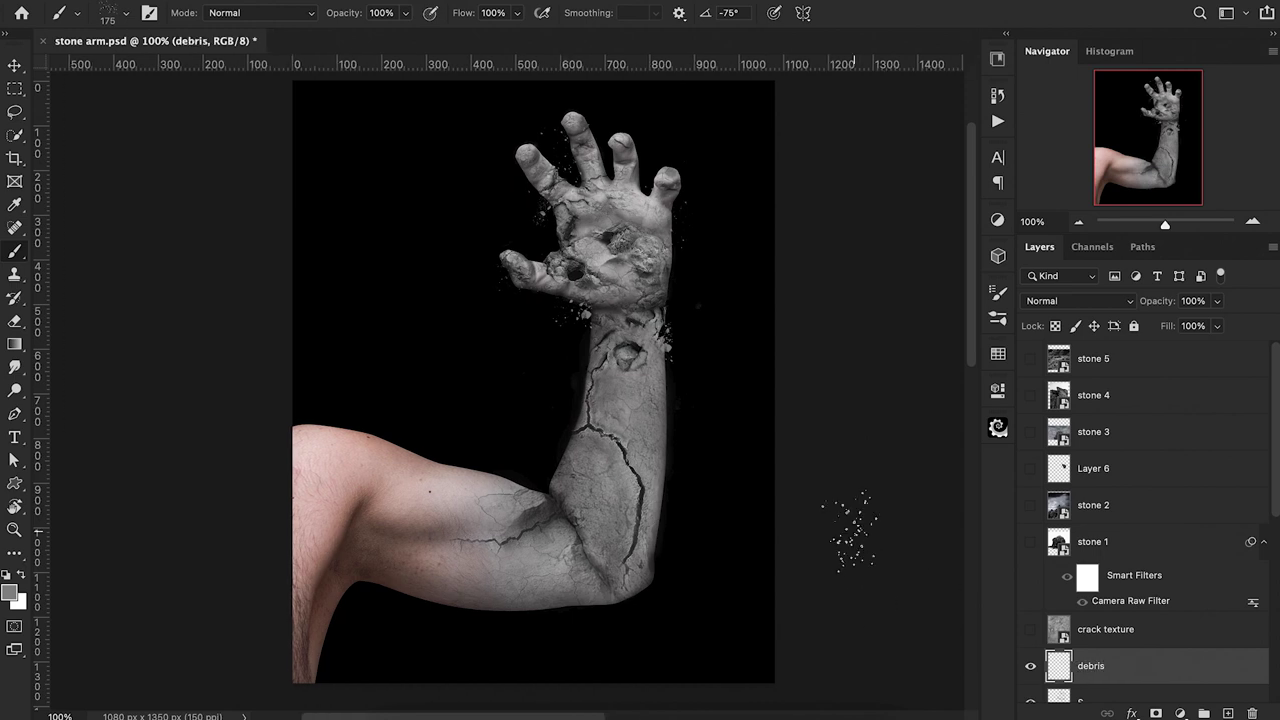